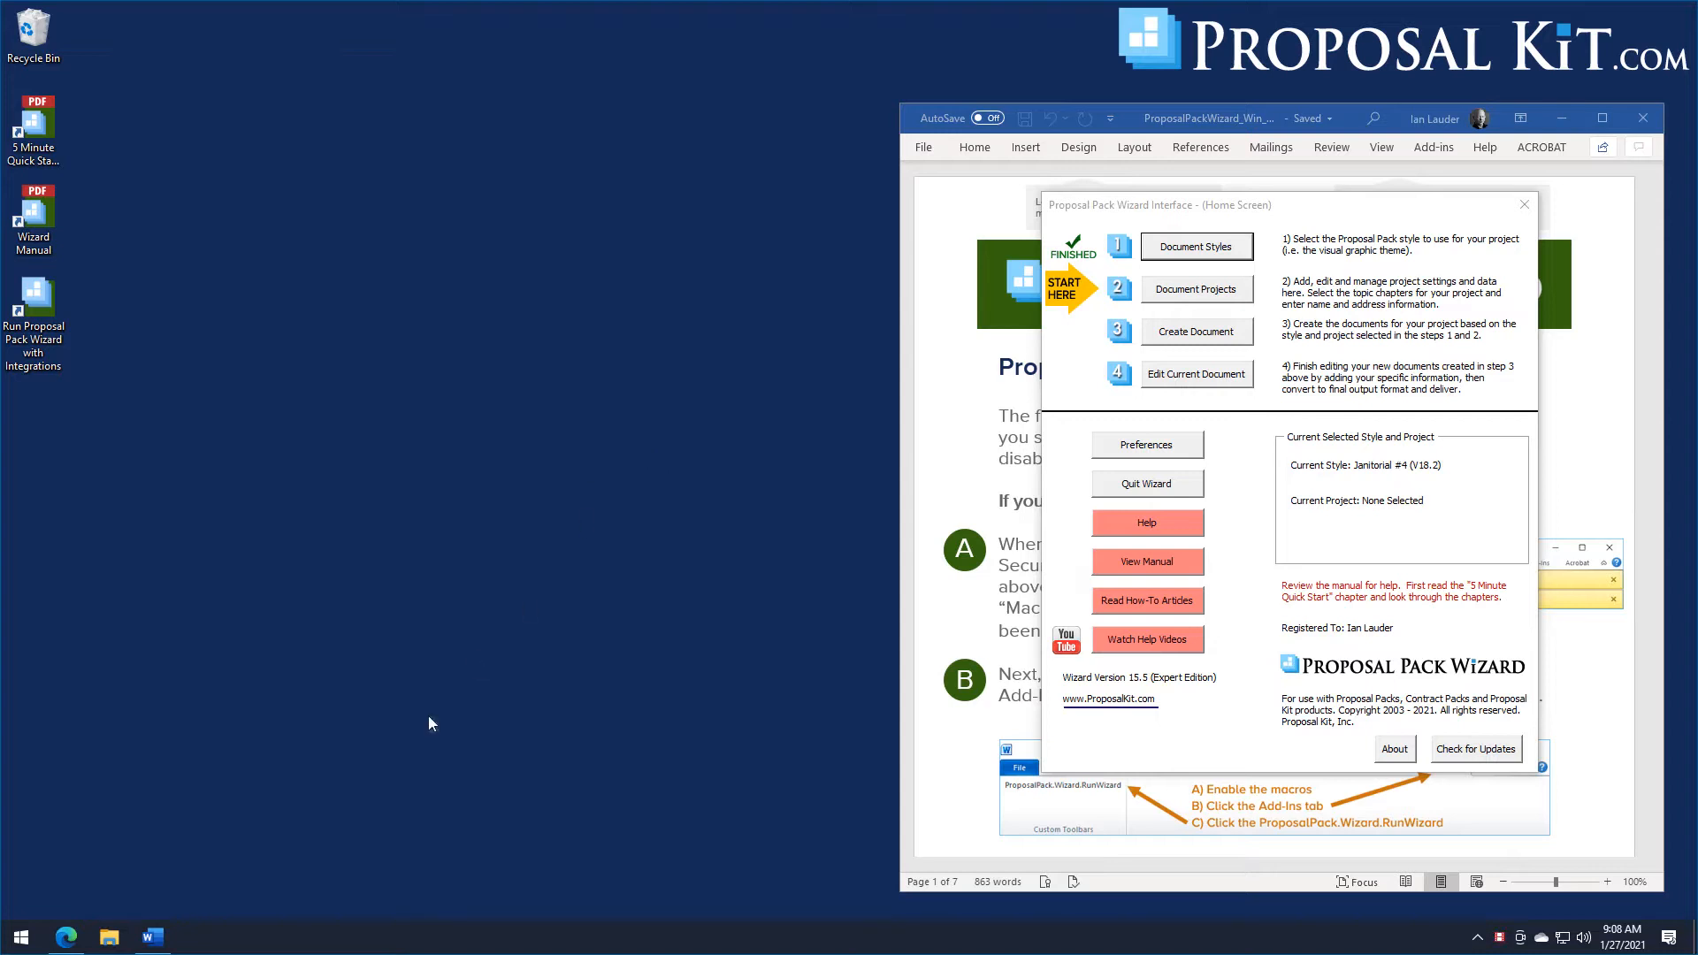
Switch to Edge and read through the article on how to write a franchise business proposal, including its related samples.
click(64, 941)
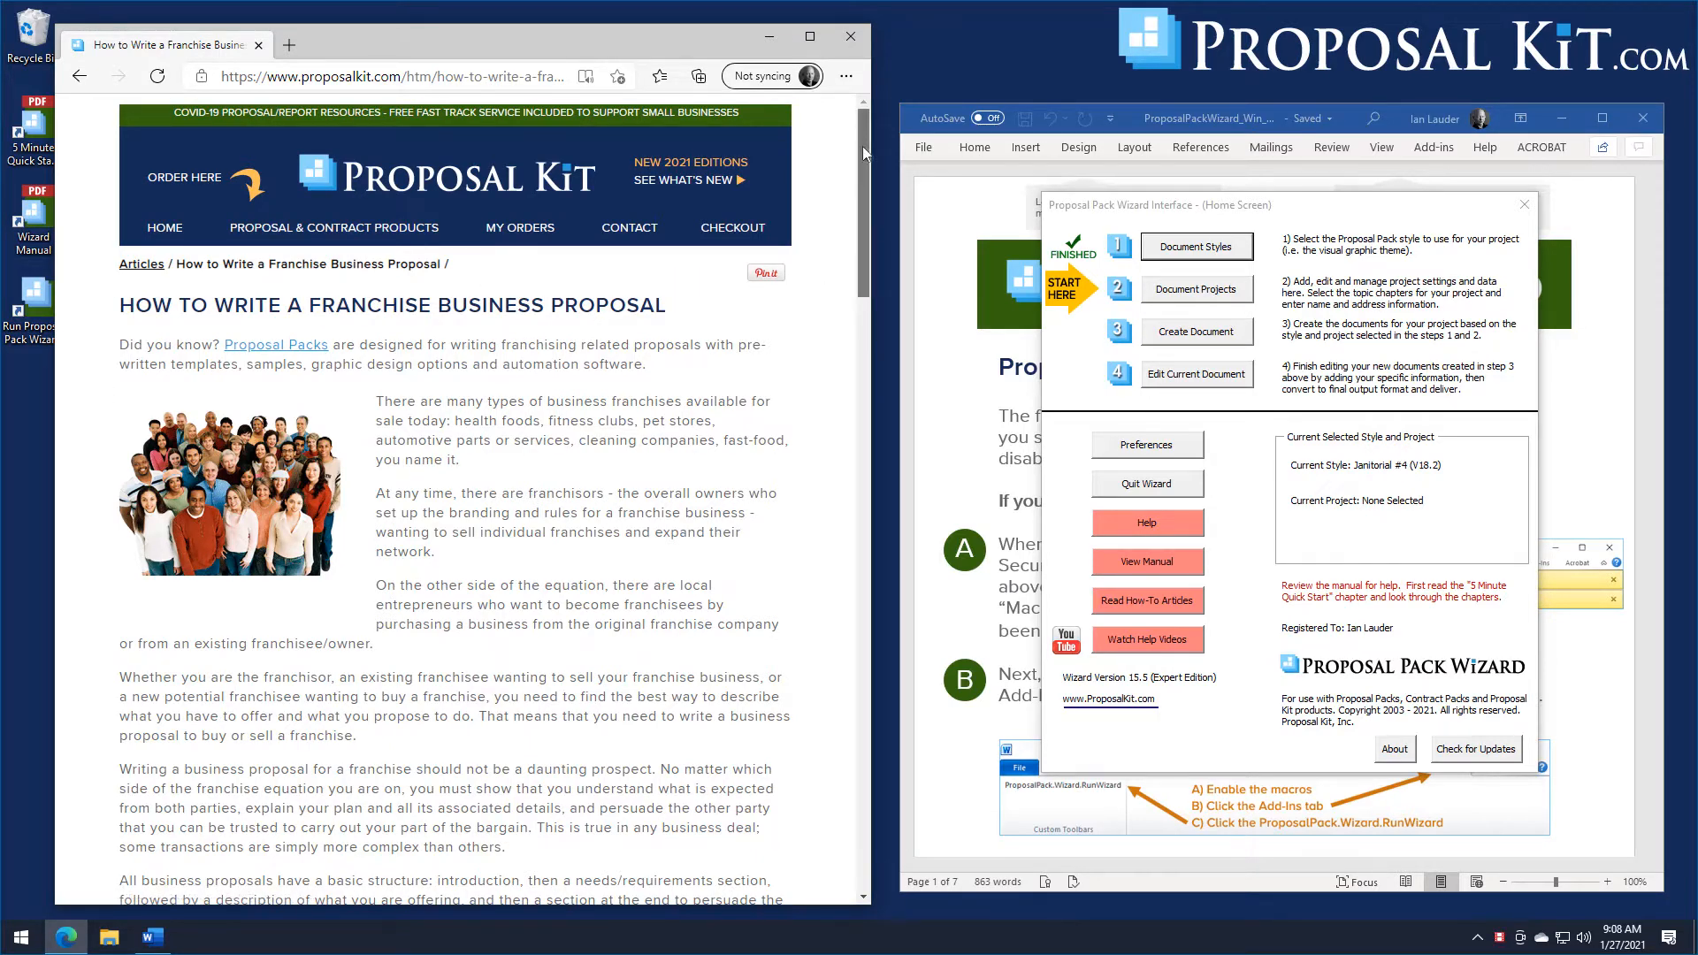
drag(862, 146, 866, 515)
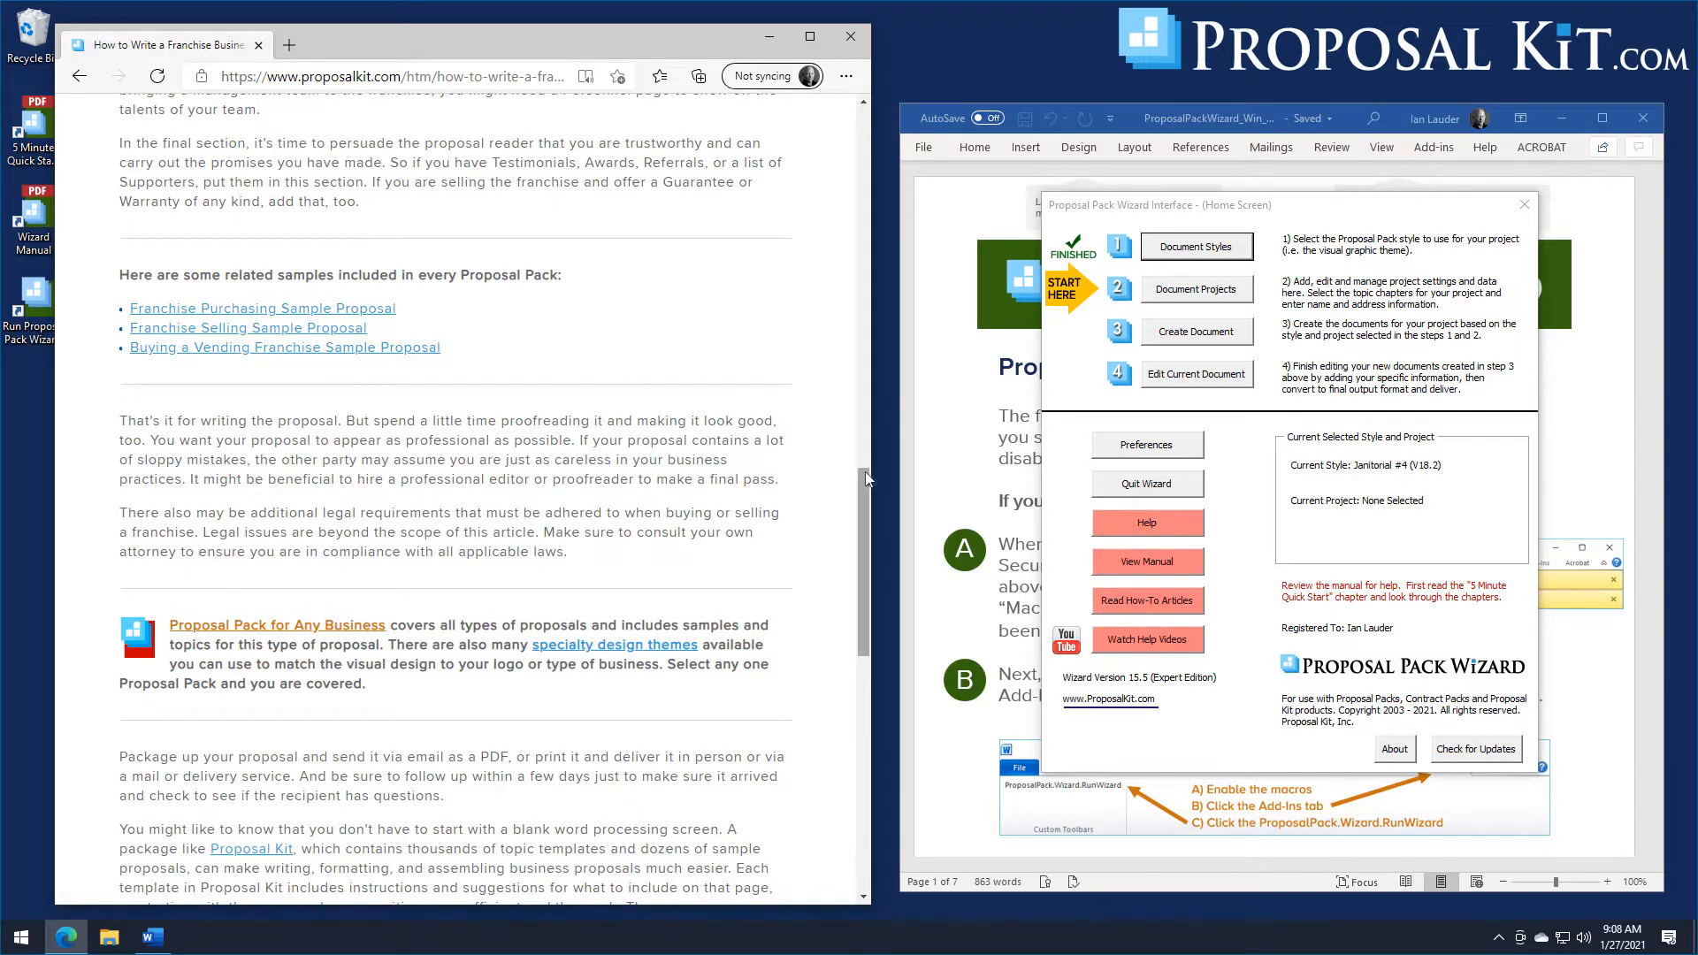
drag(867, 473, 865, 514)
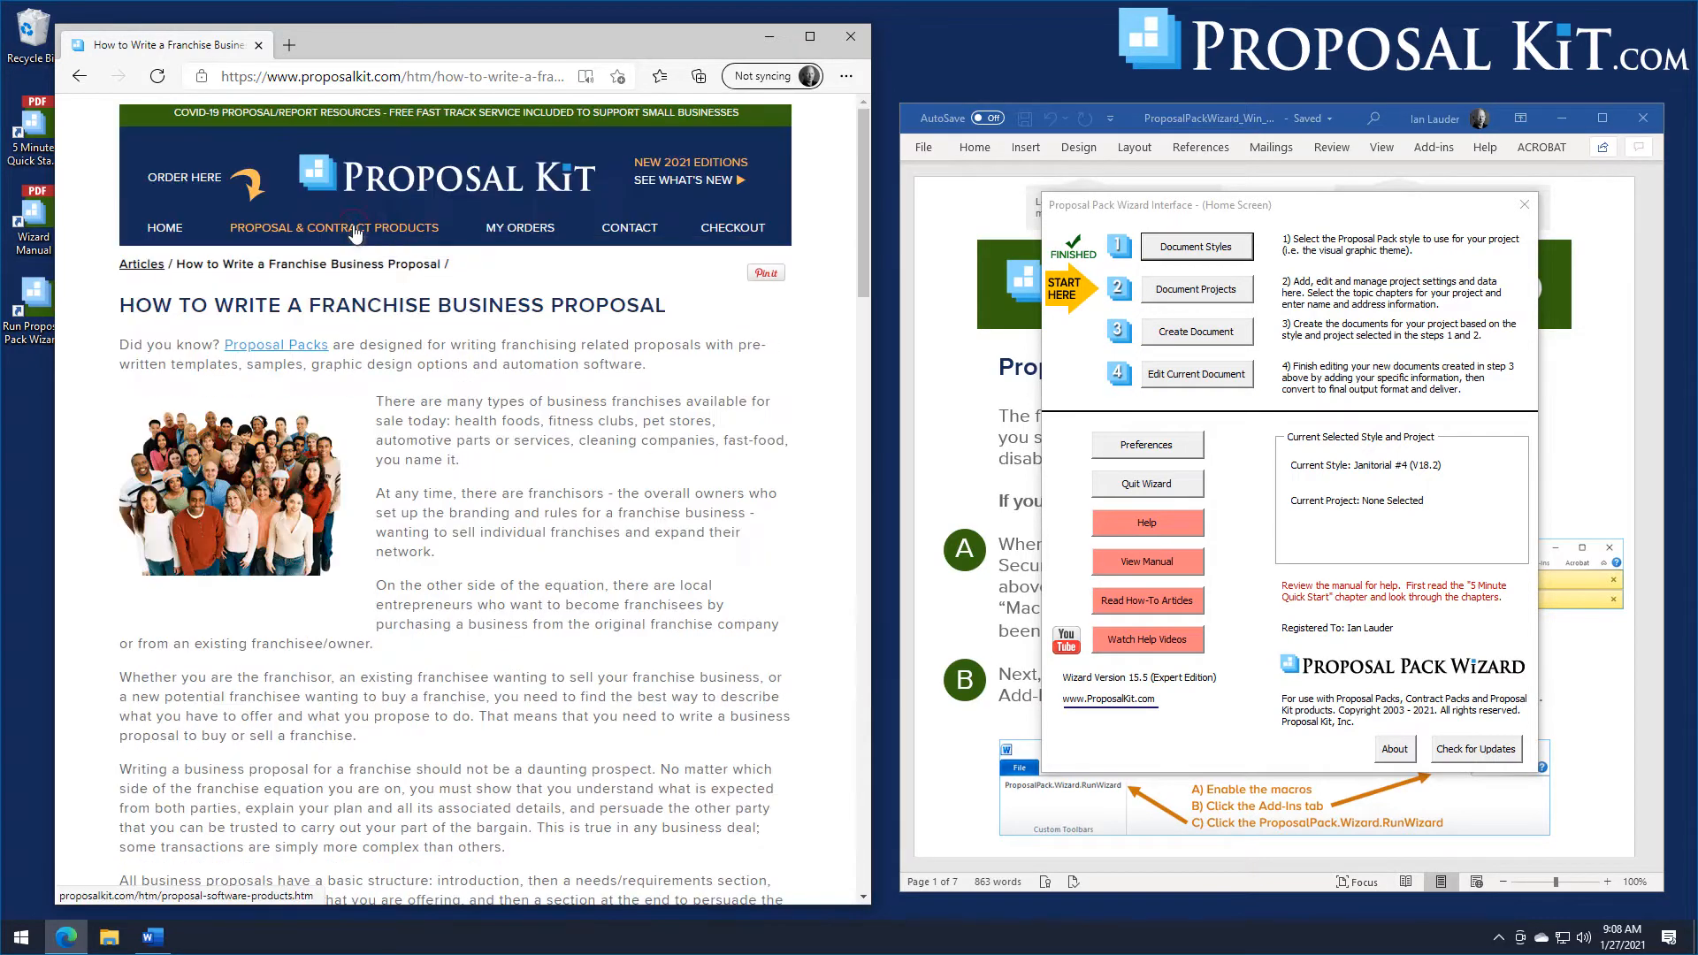
Go to the Proposal Pack product page on the Proposal Kit site and show all available designs.
click(339, 229)
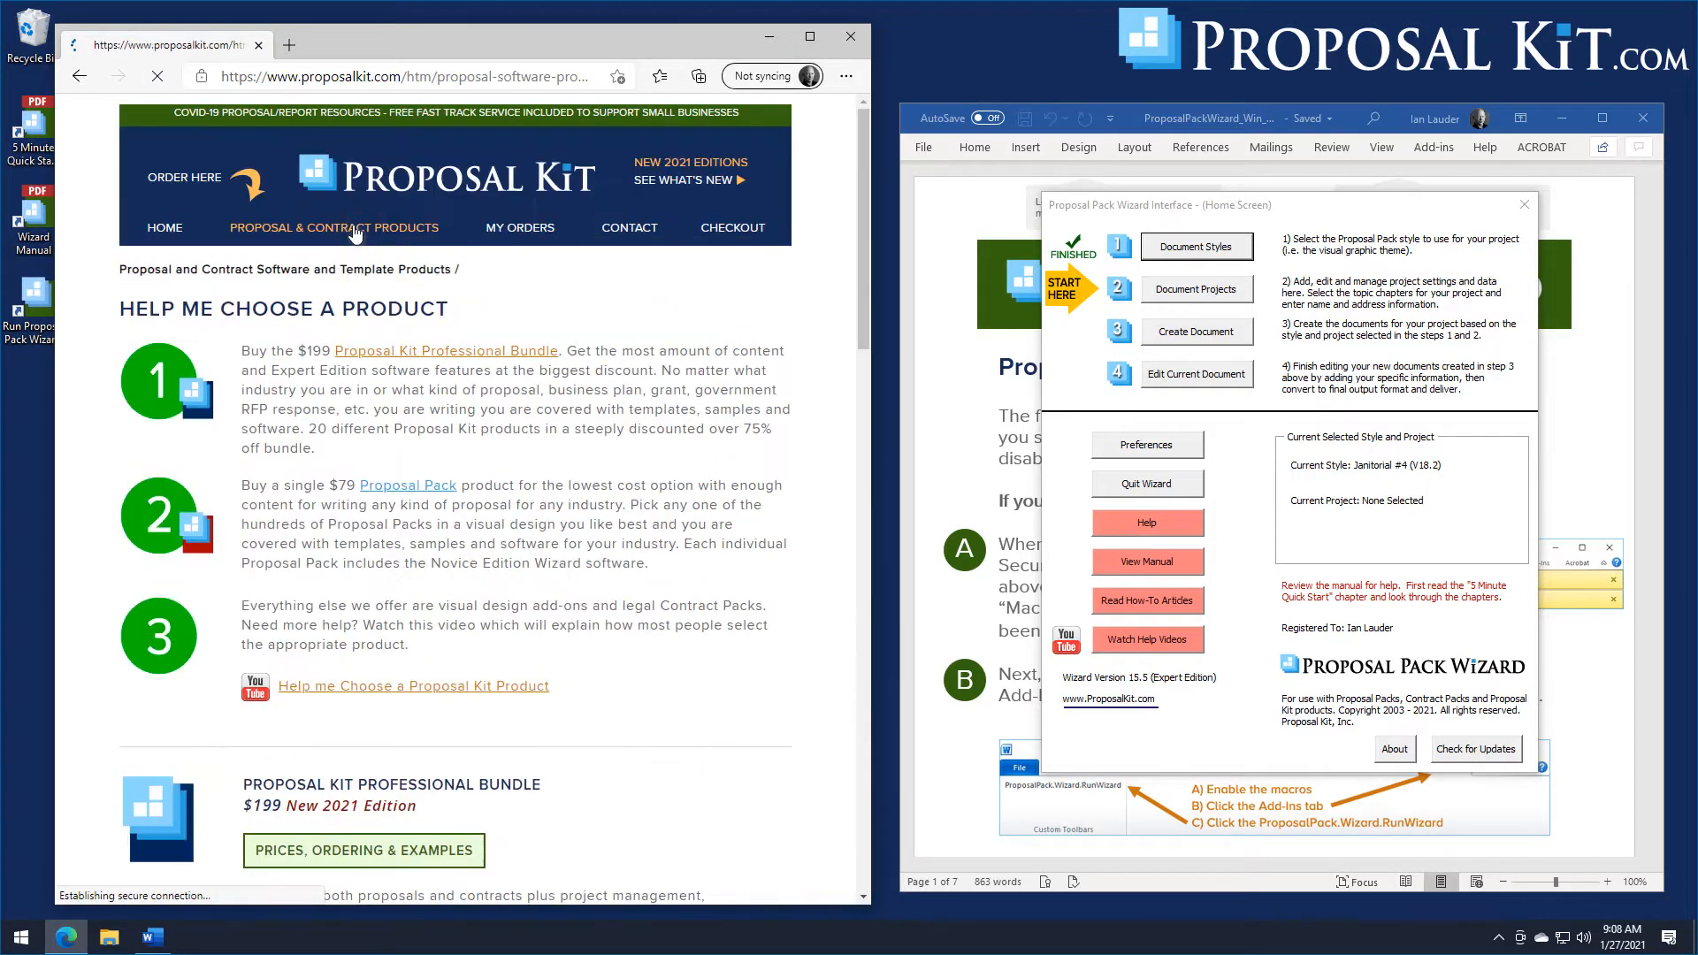
click(396, 487)
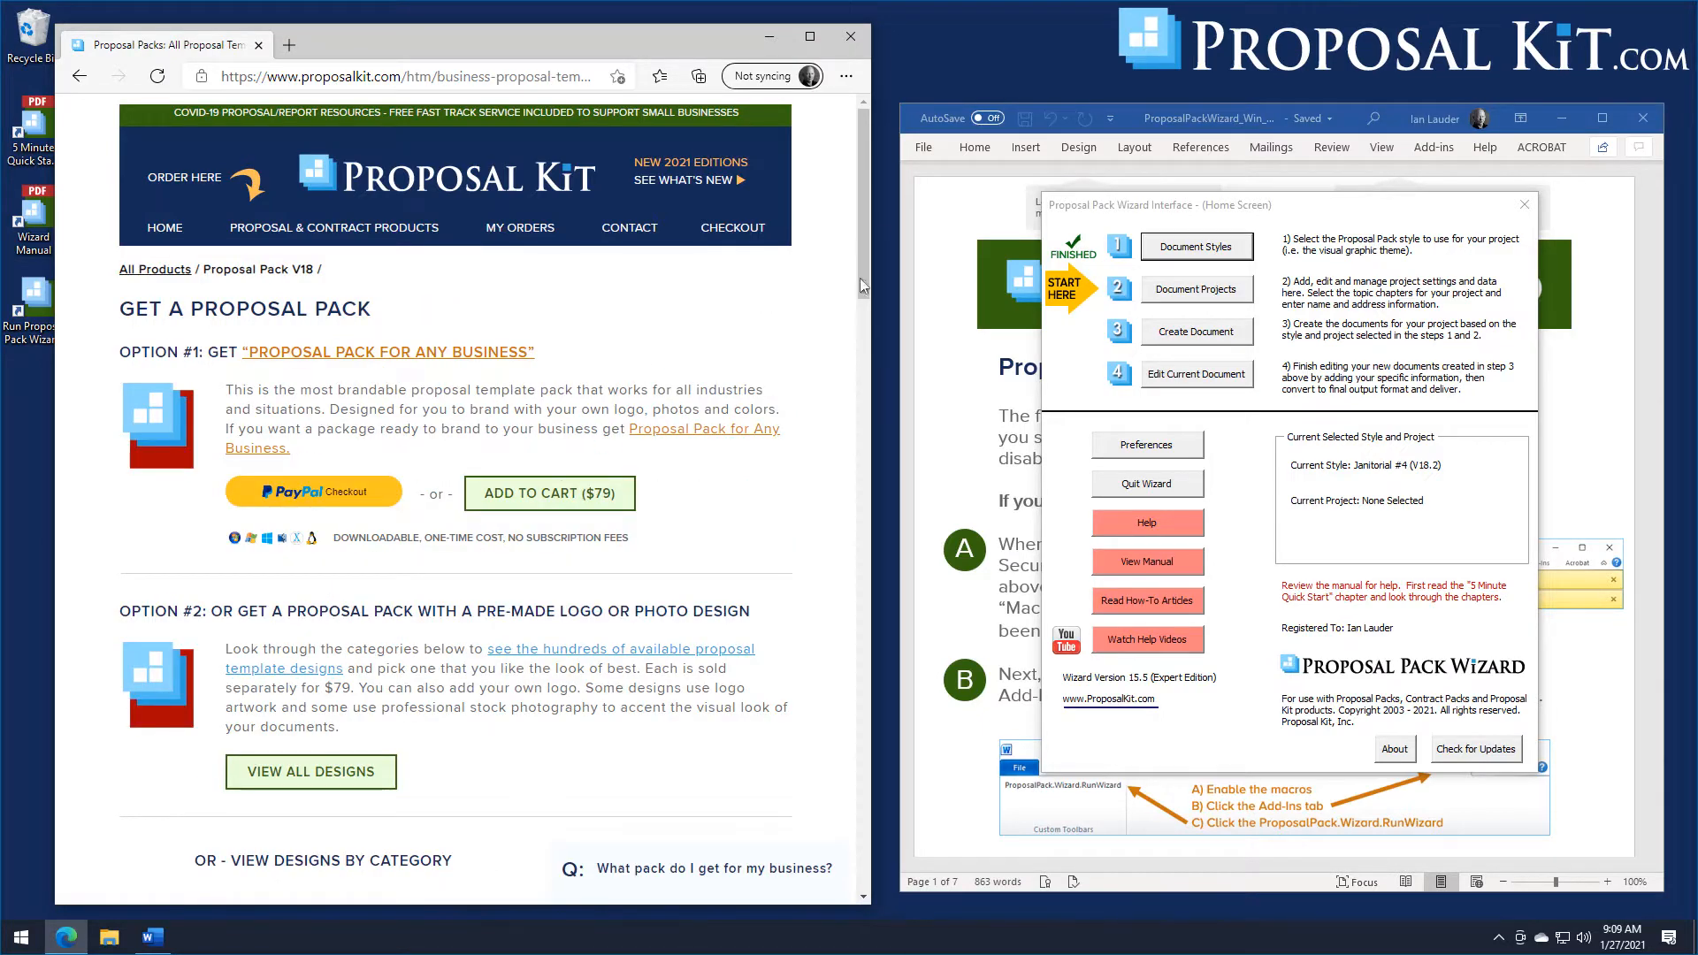
drag(865, 200, 867, 332)
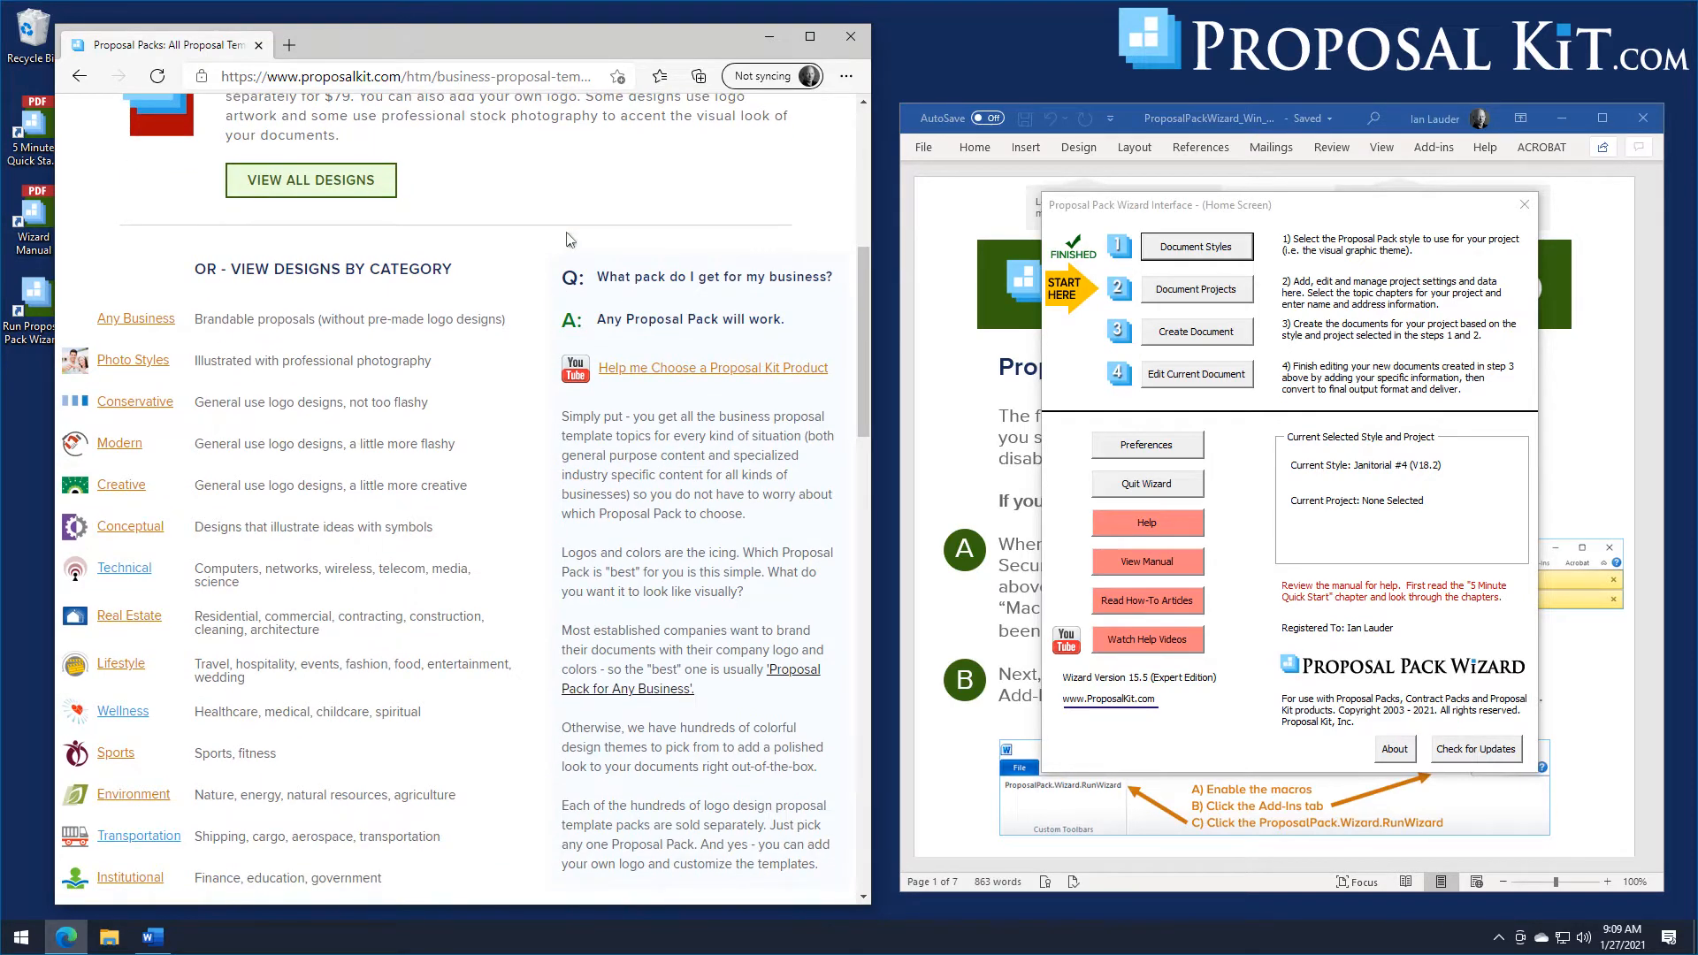
click(312, 180)
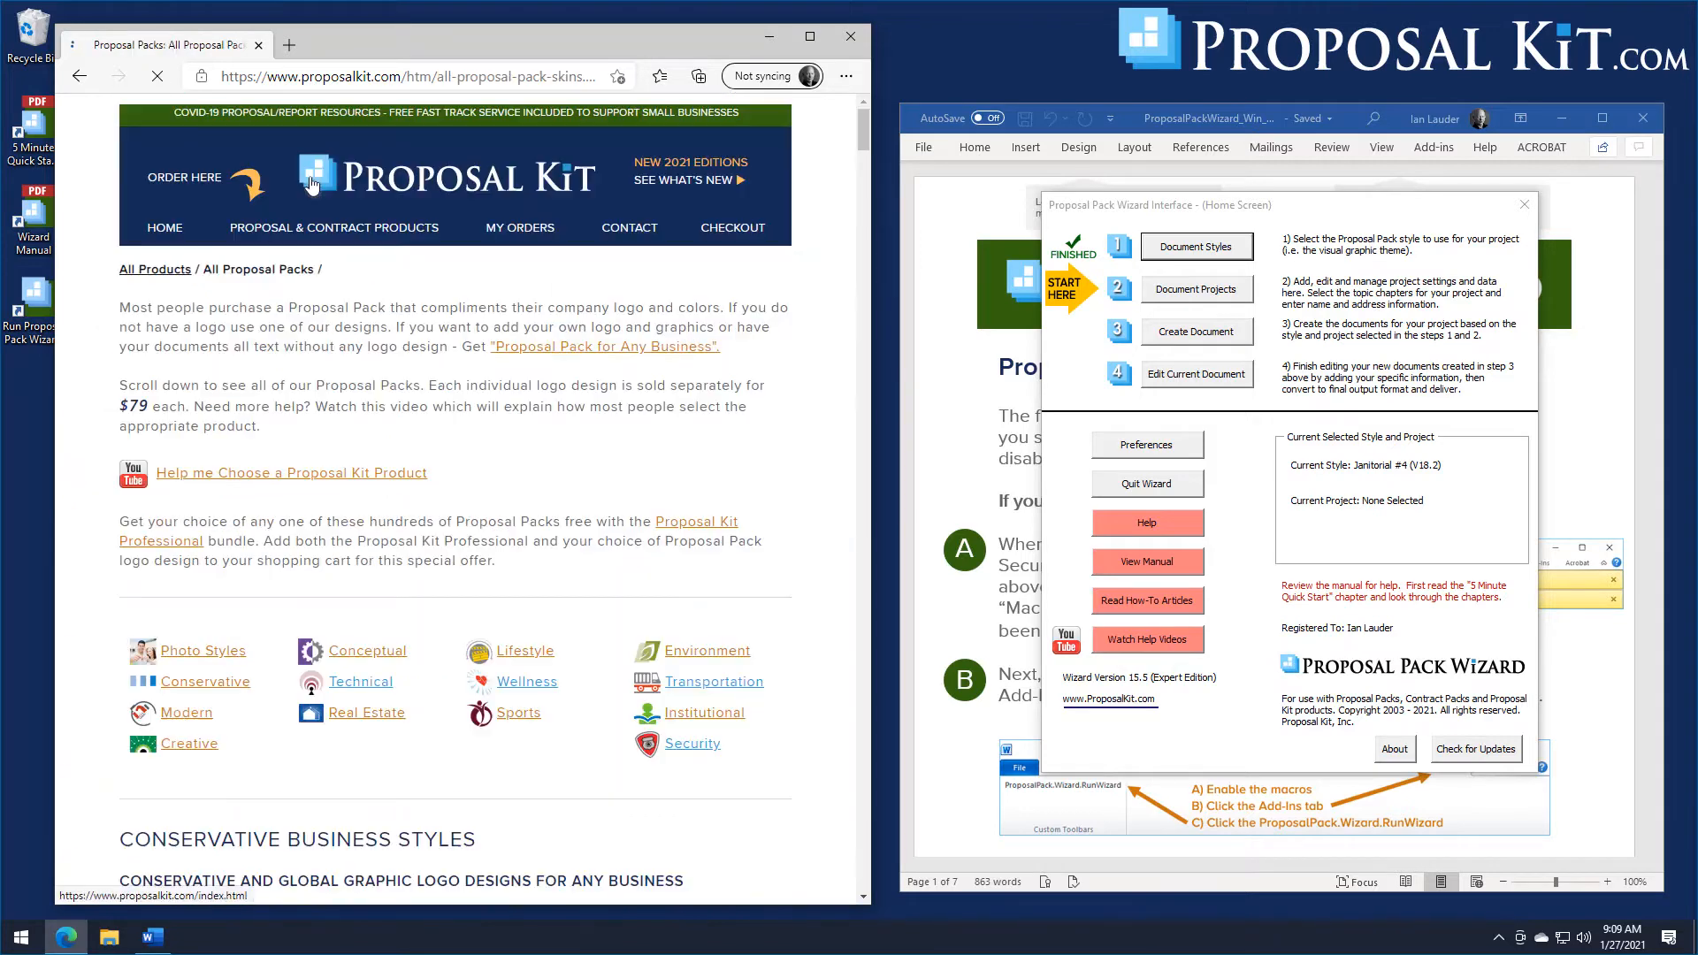
Browse the Proposal Pack design catalogue from the conservative business styles through to the Janitorial packs.
drag(864, 128, 864, 141)
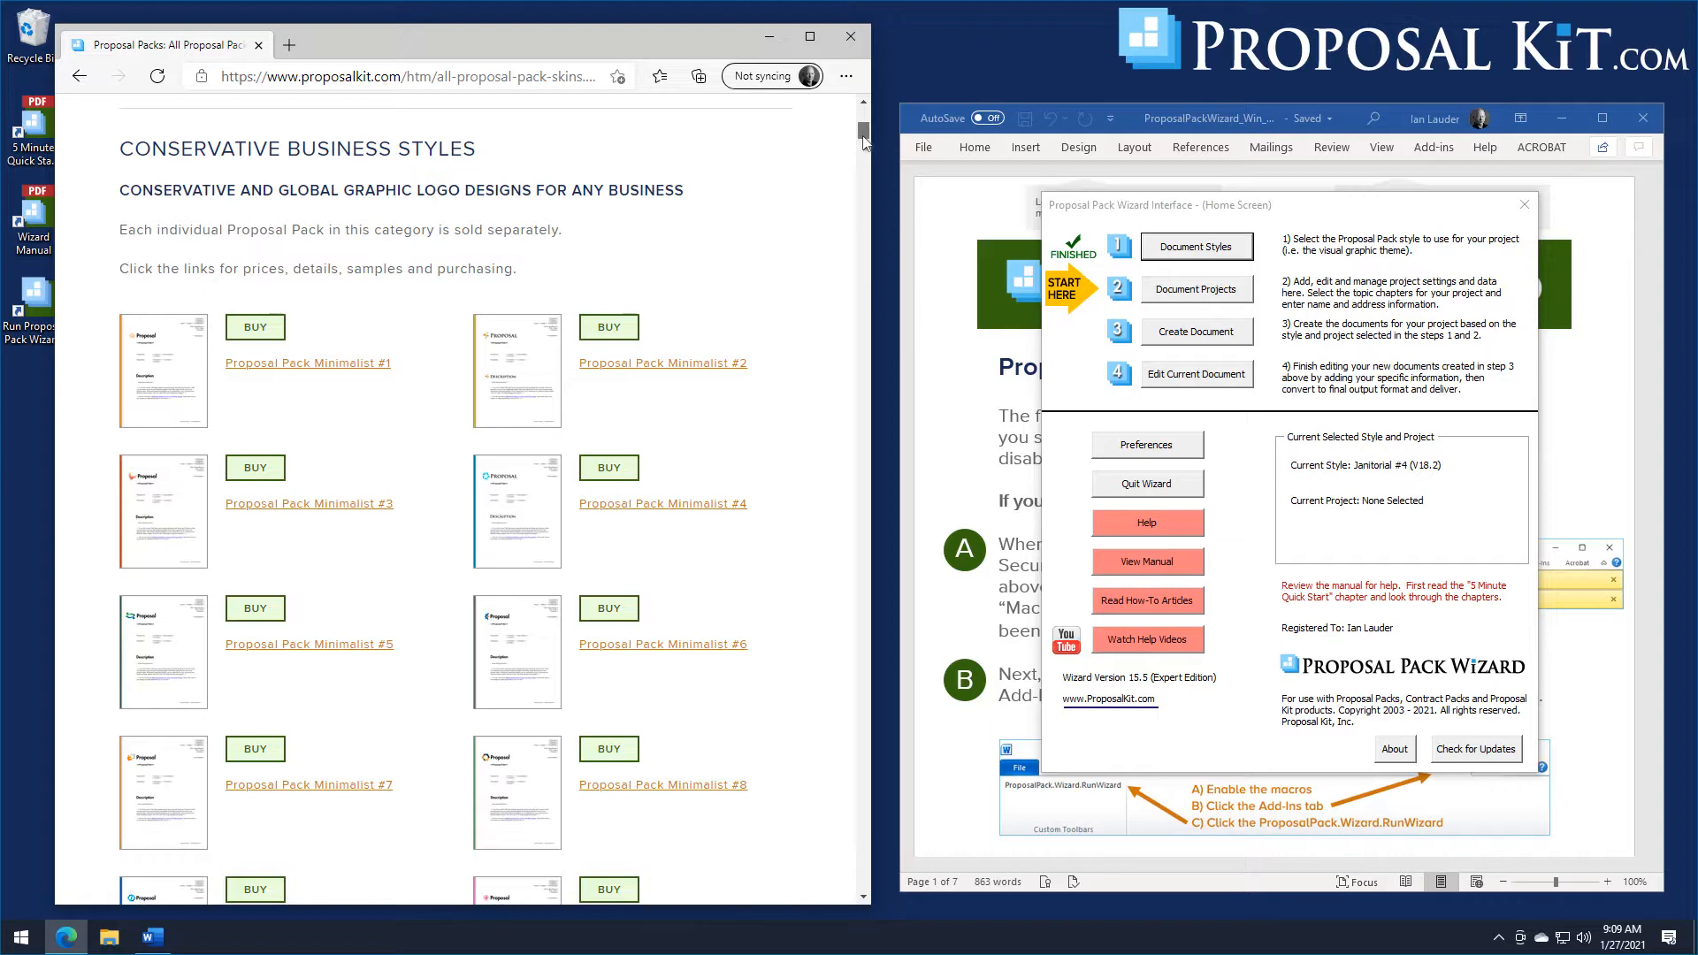
drag(864, 142, 841, 238)
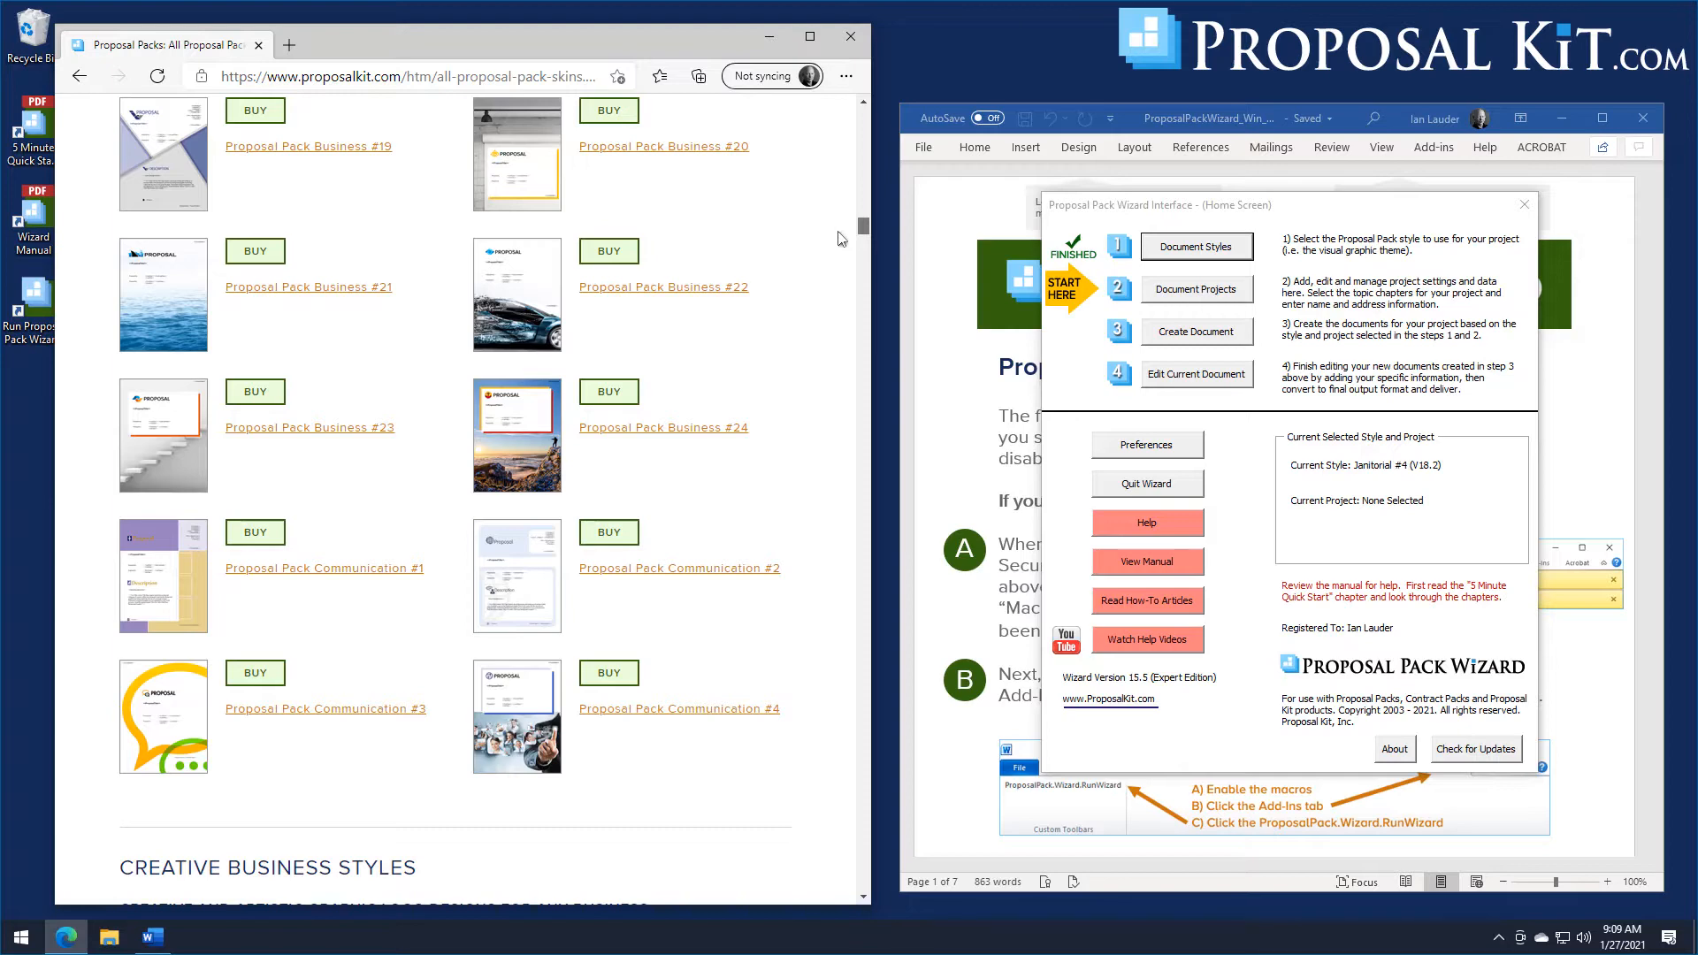
scroll(842, 239, down, 3)
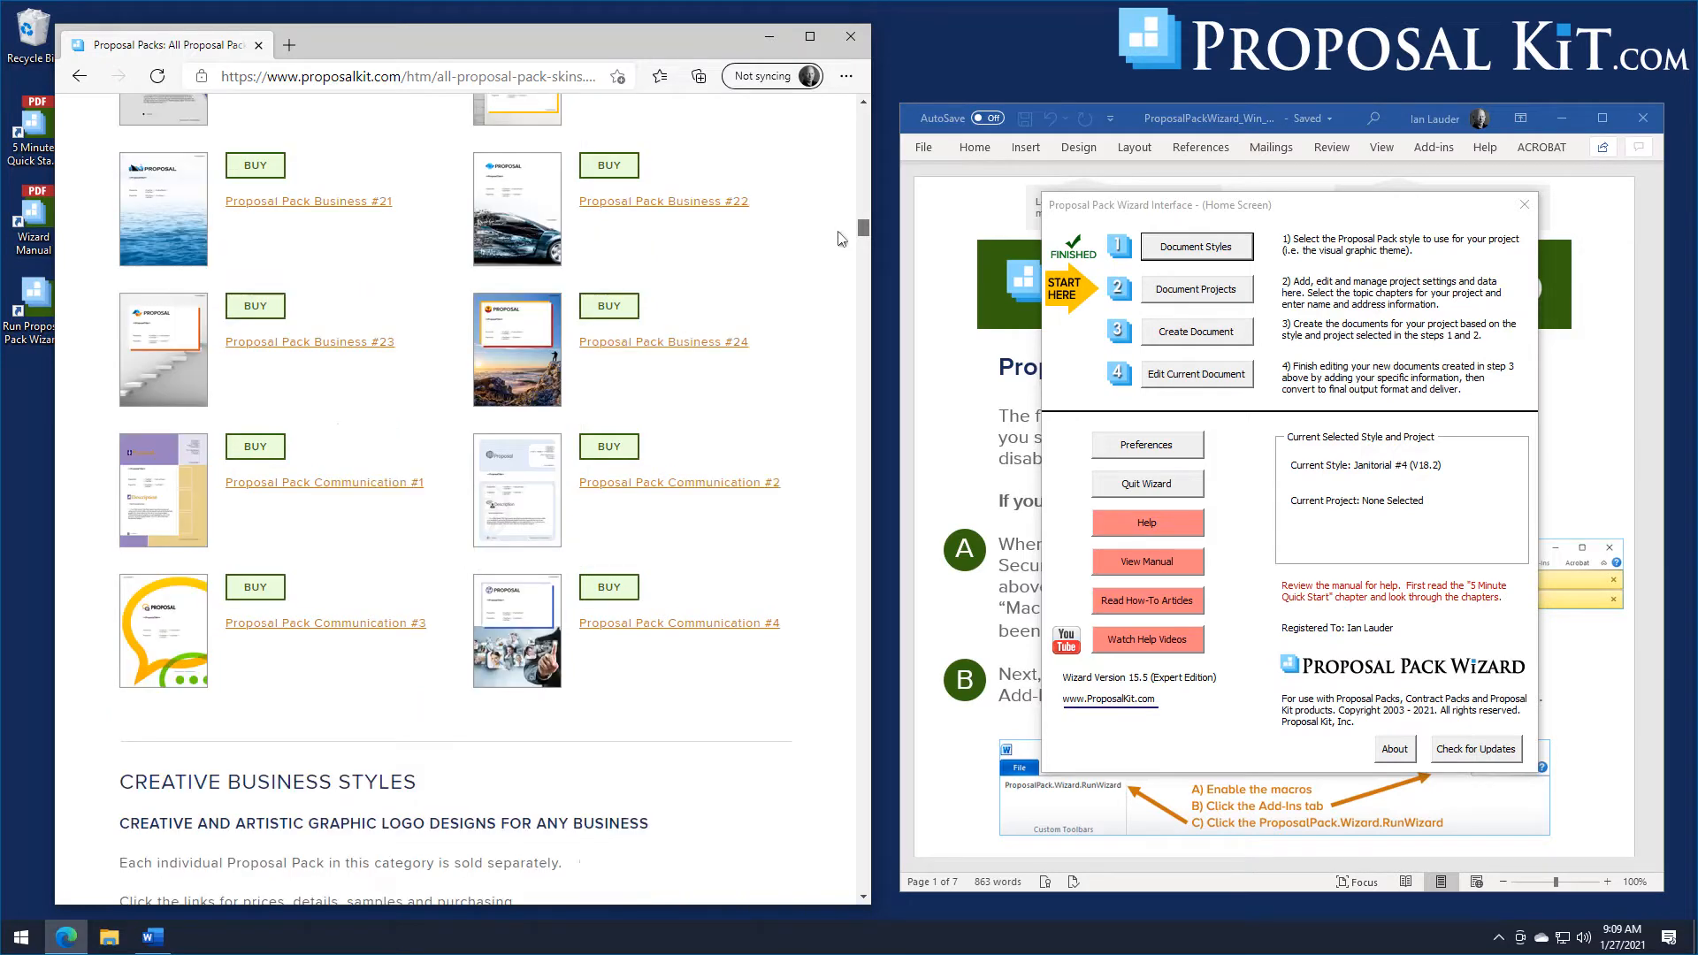
scroll(842, 239, down, 6)
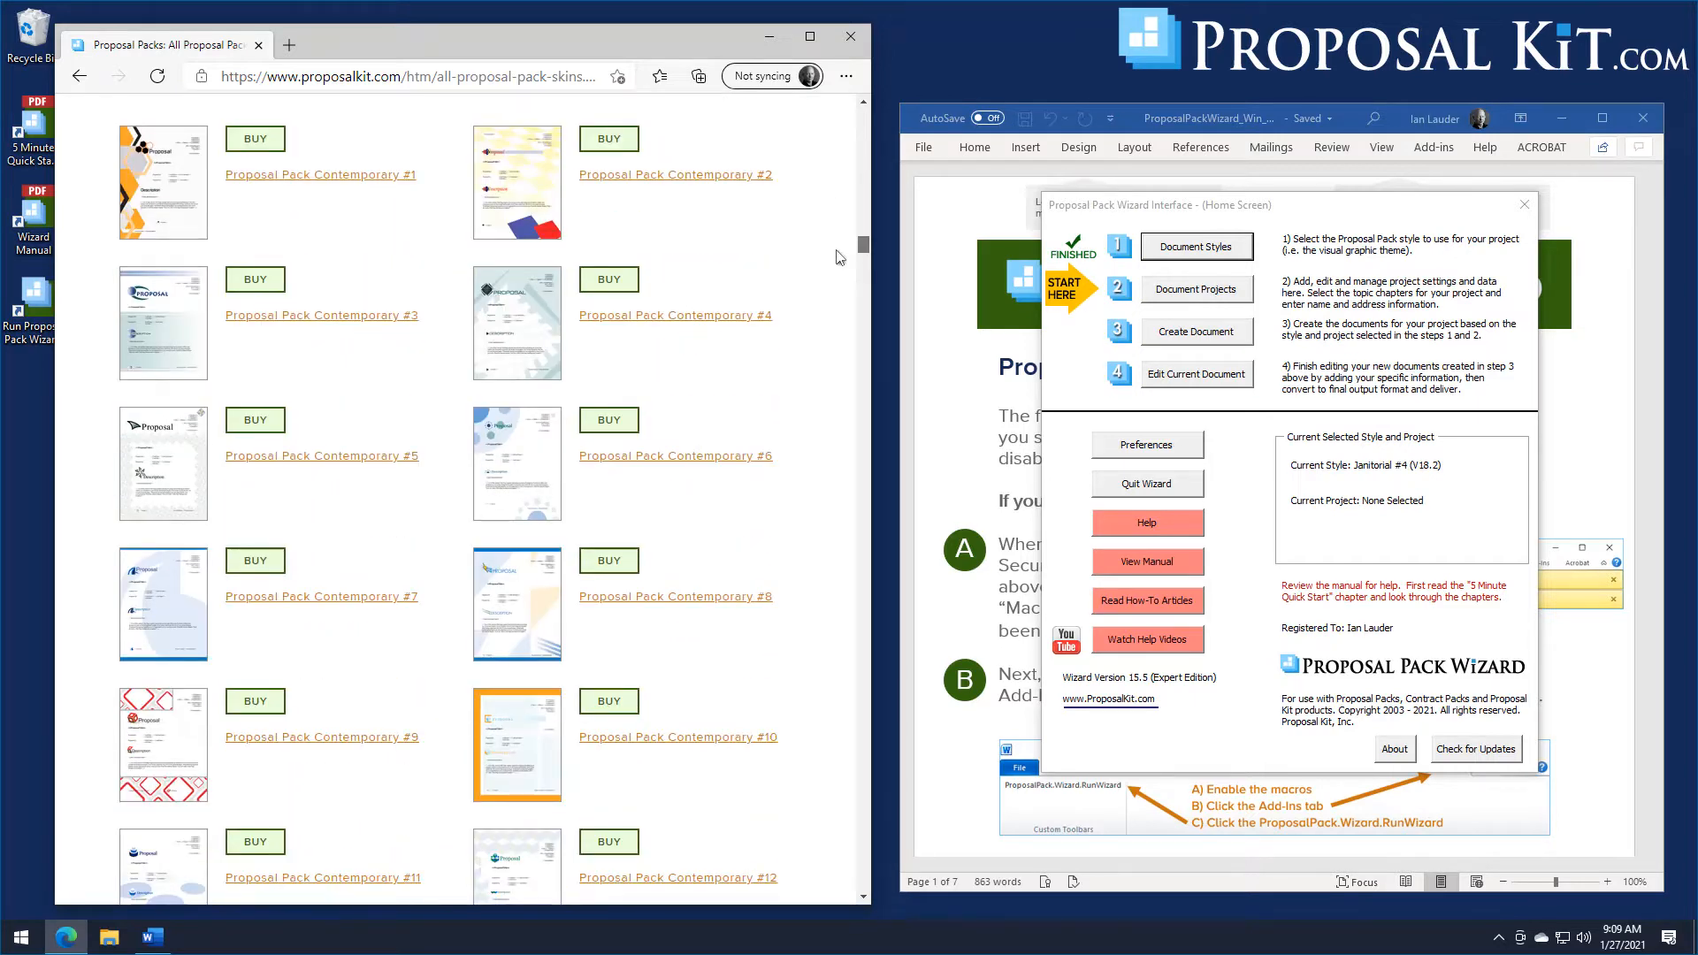
scroll(840, 257, down, 9)
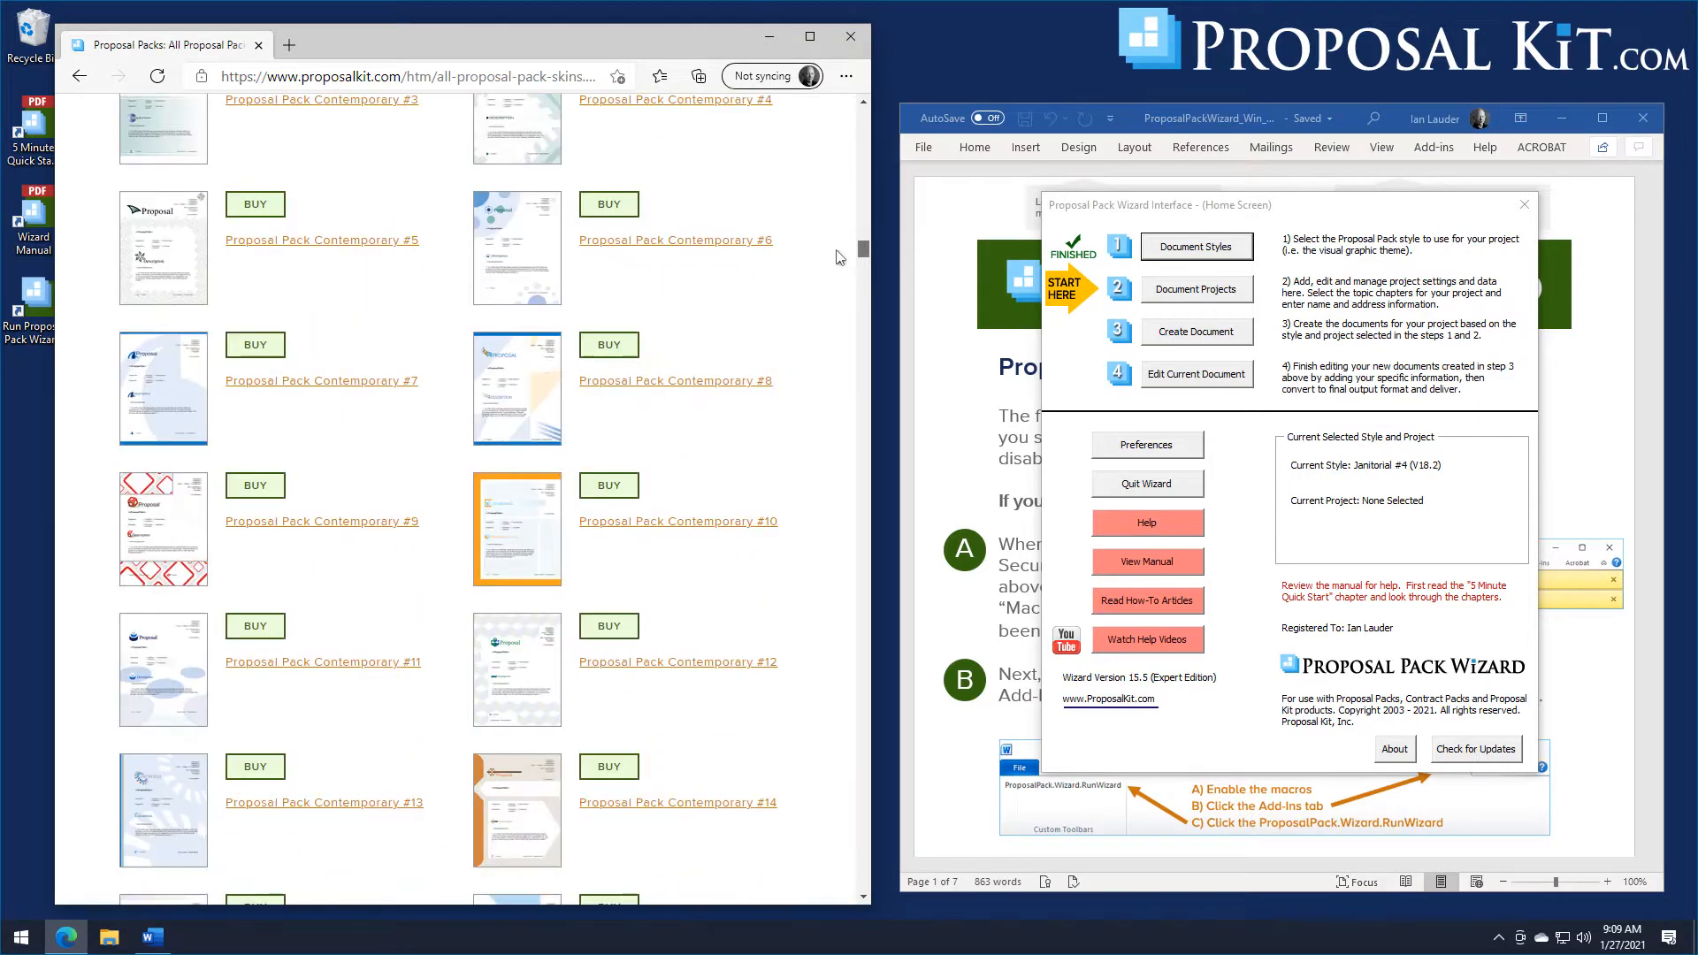
scroll(834, 279, down, 6)
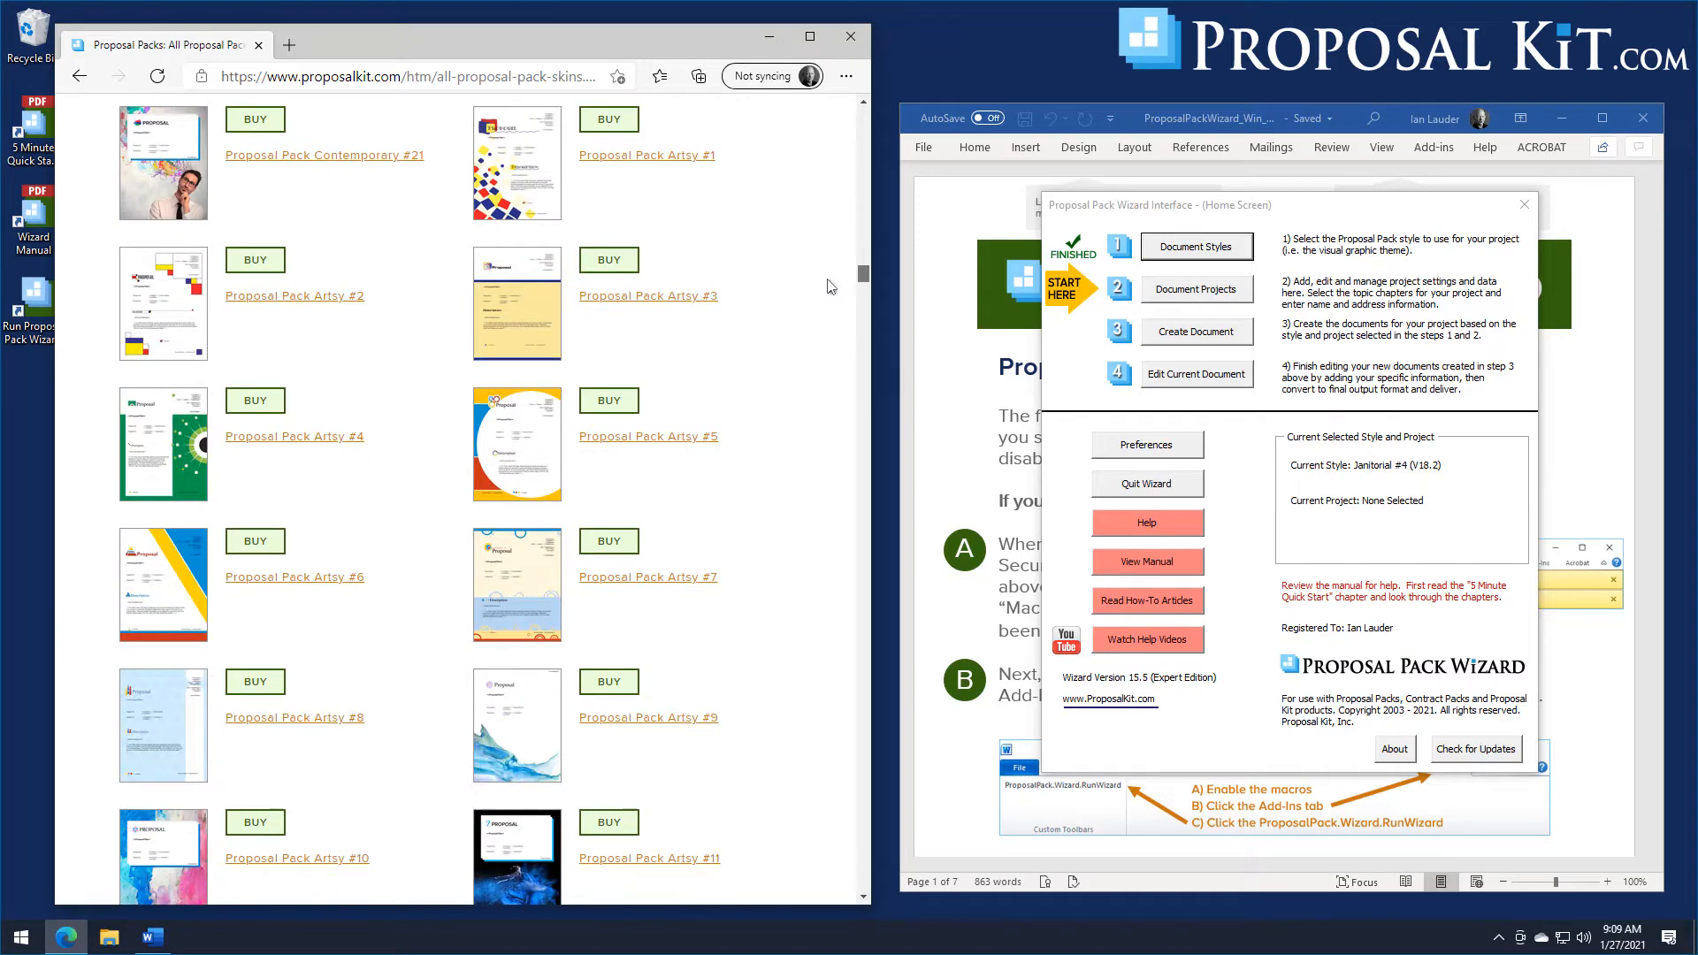
scroll(832, 286, down, 12)
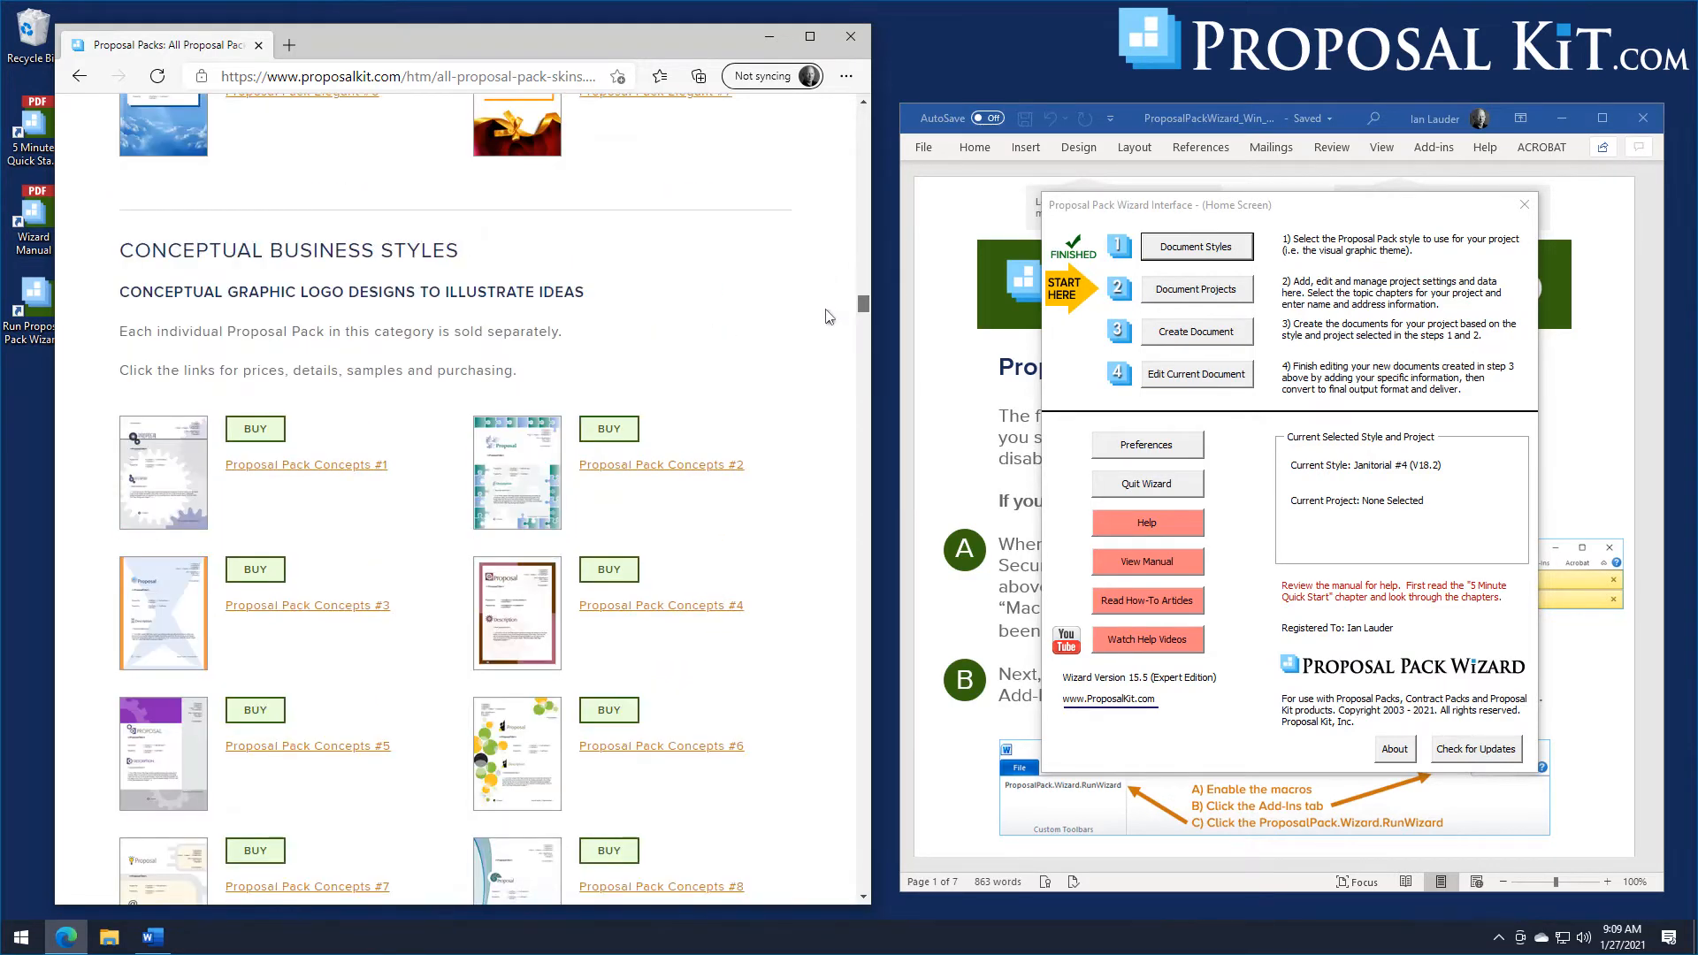
scroll(829, 316, up, 3)
scroll(829, 317, up, 1)
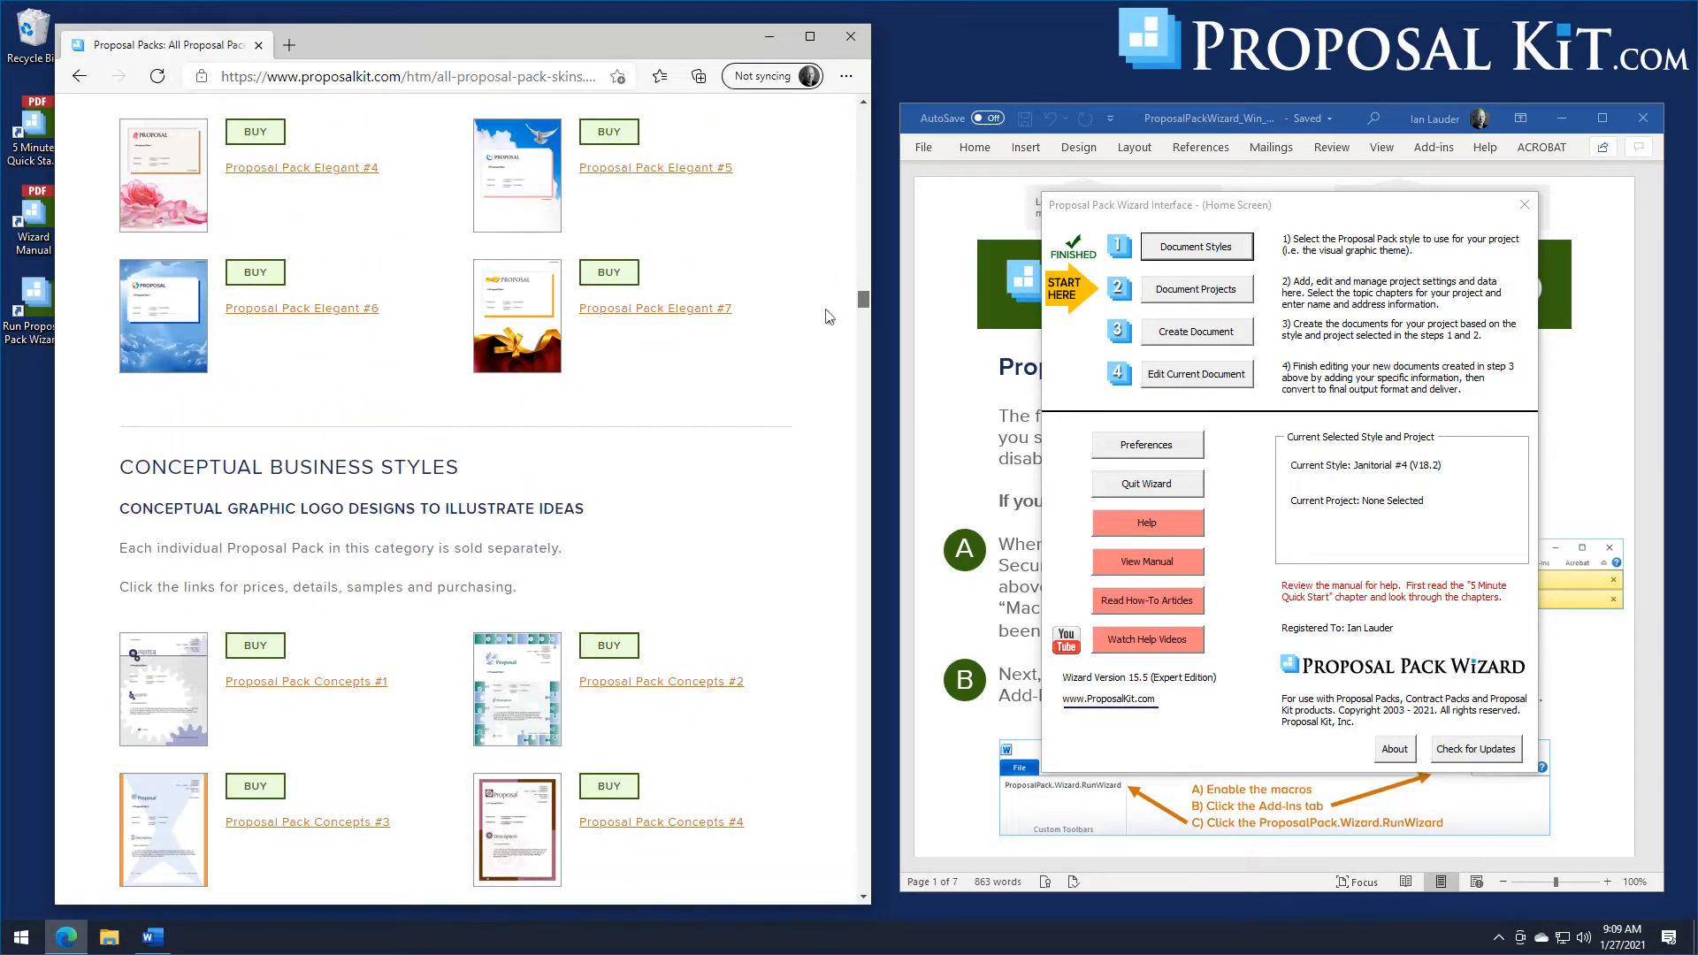
scroll(829, 317, down, 5)
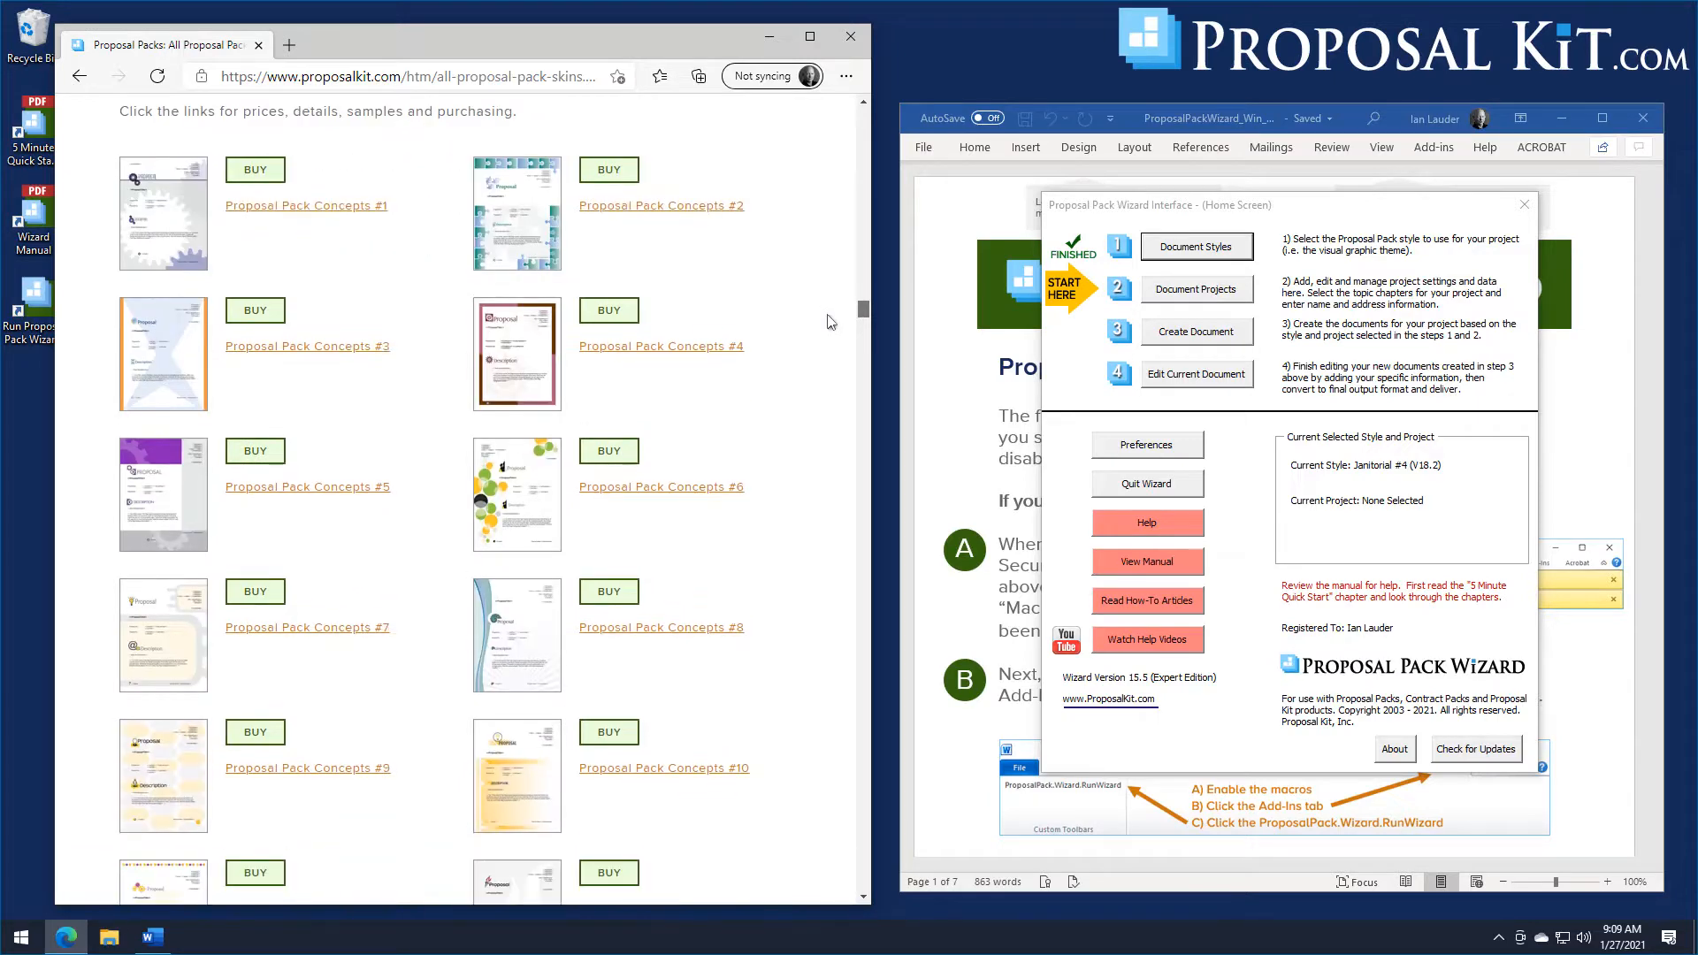
scroll(831, 322, down, 2)
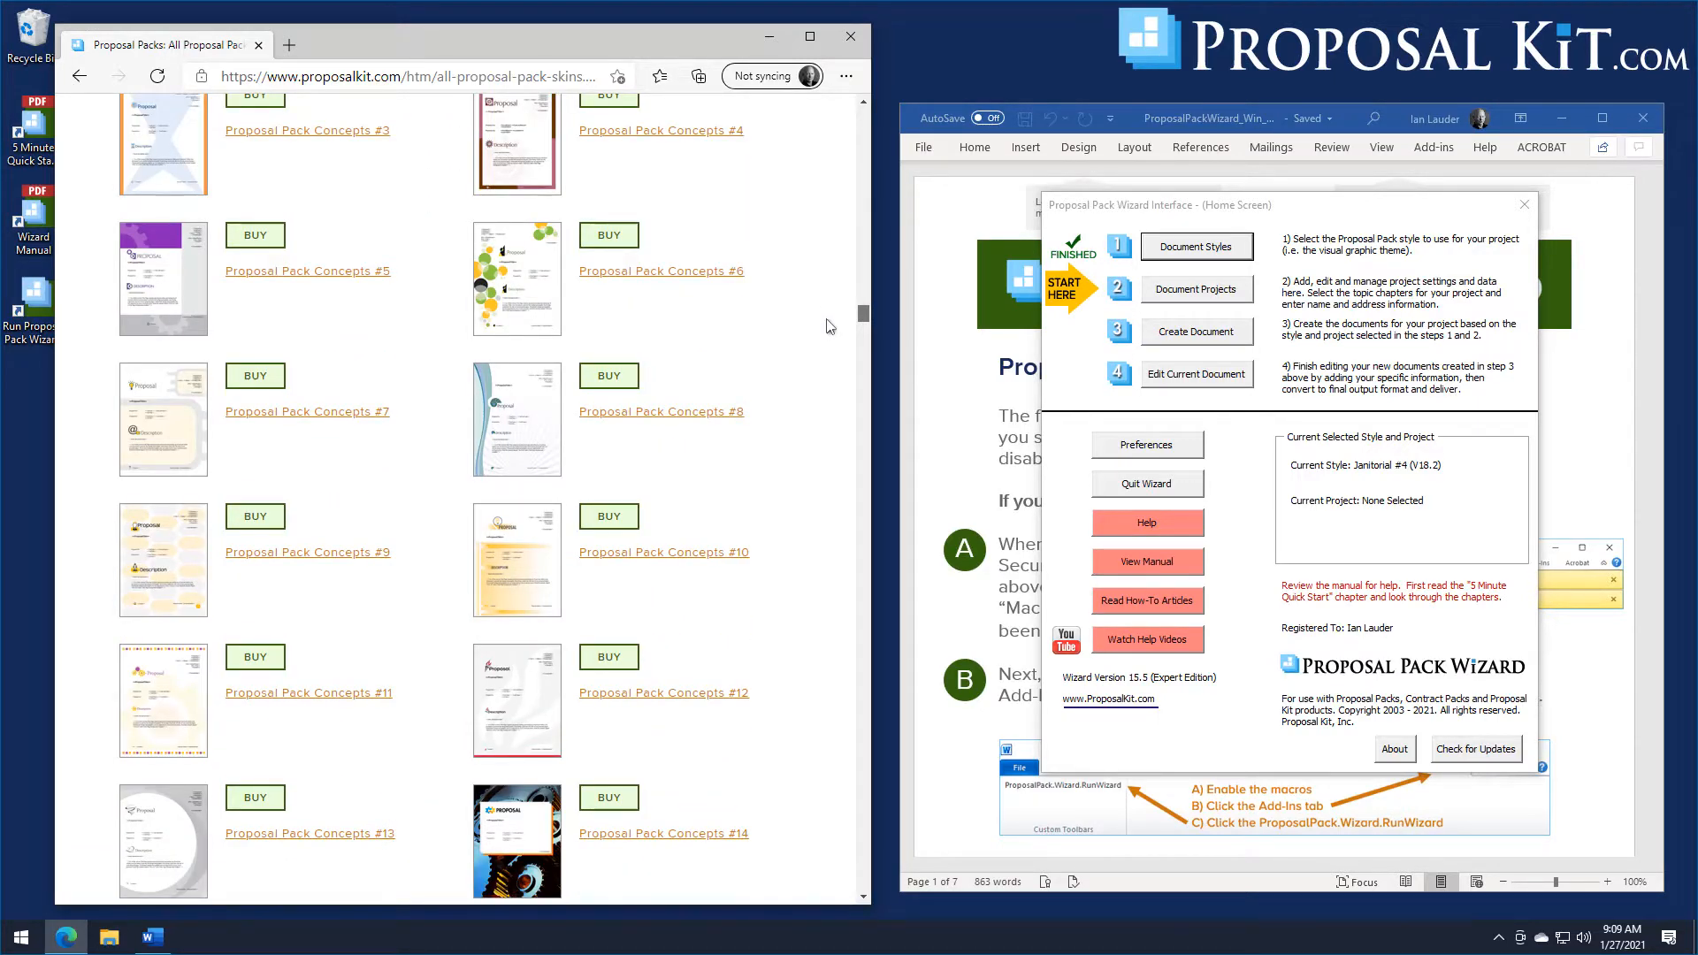
scroll(828, 327, down, 15)
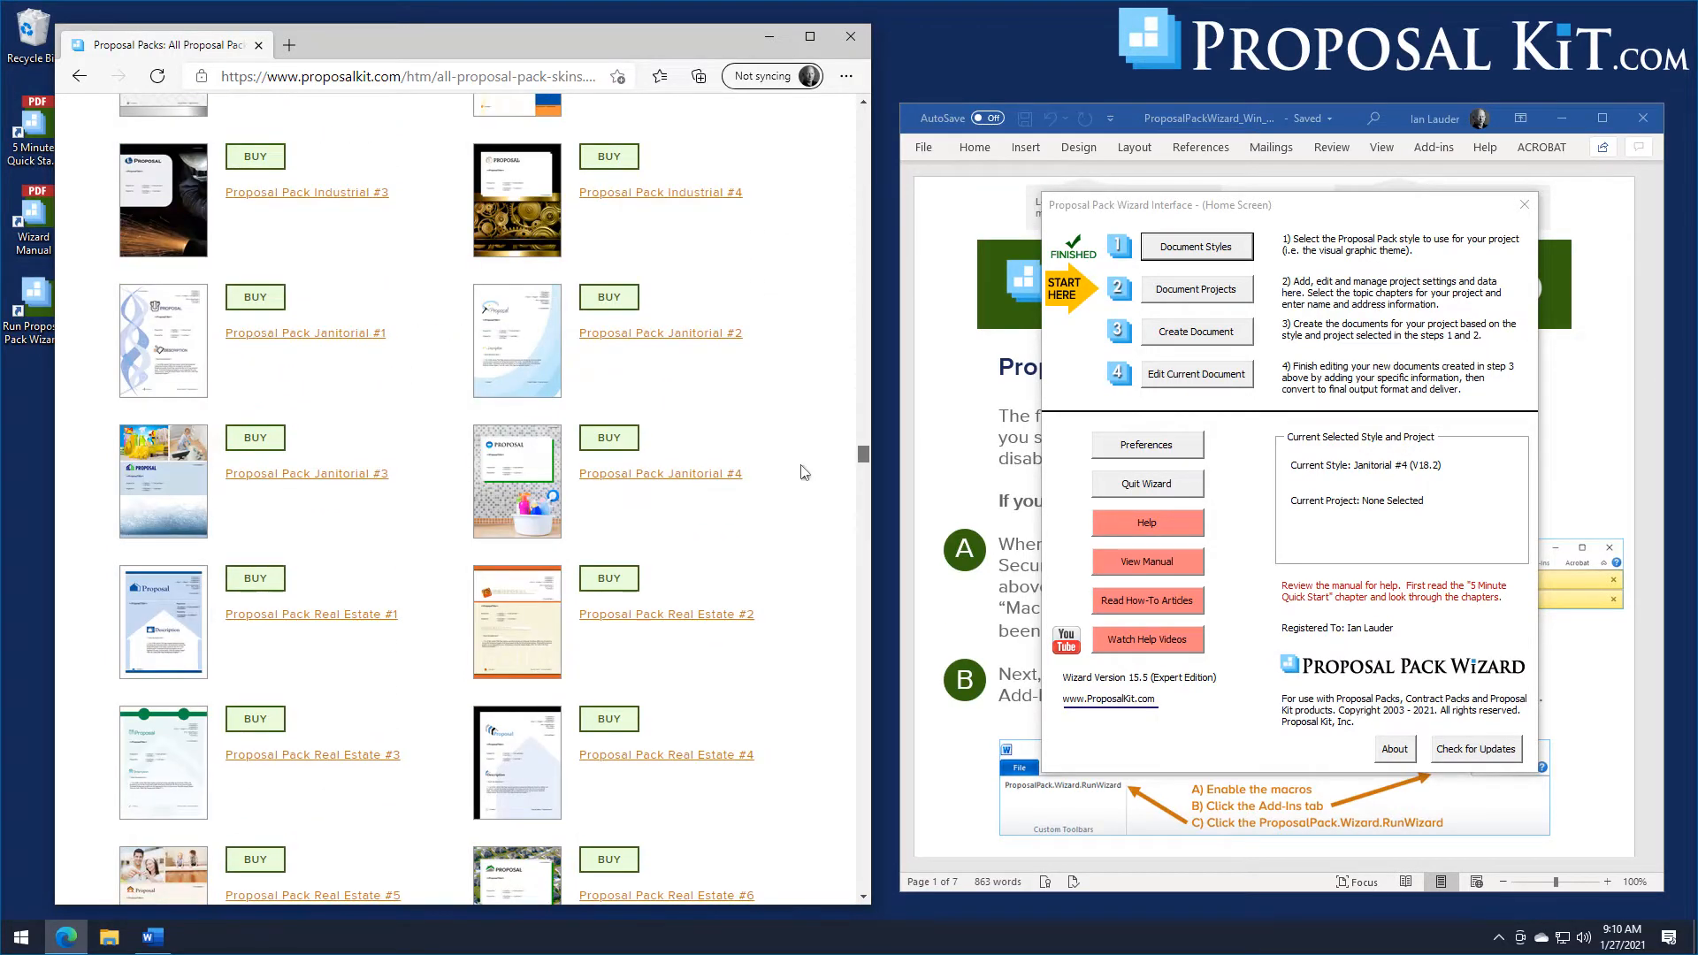
scroll(805, 474, down, 2)
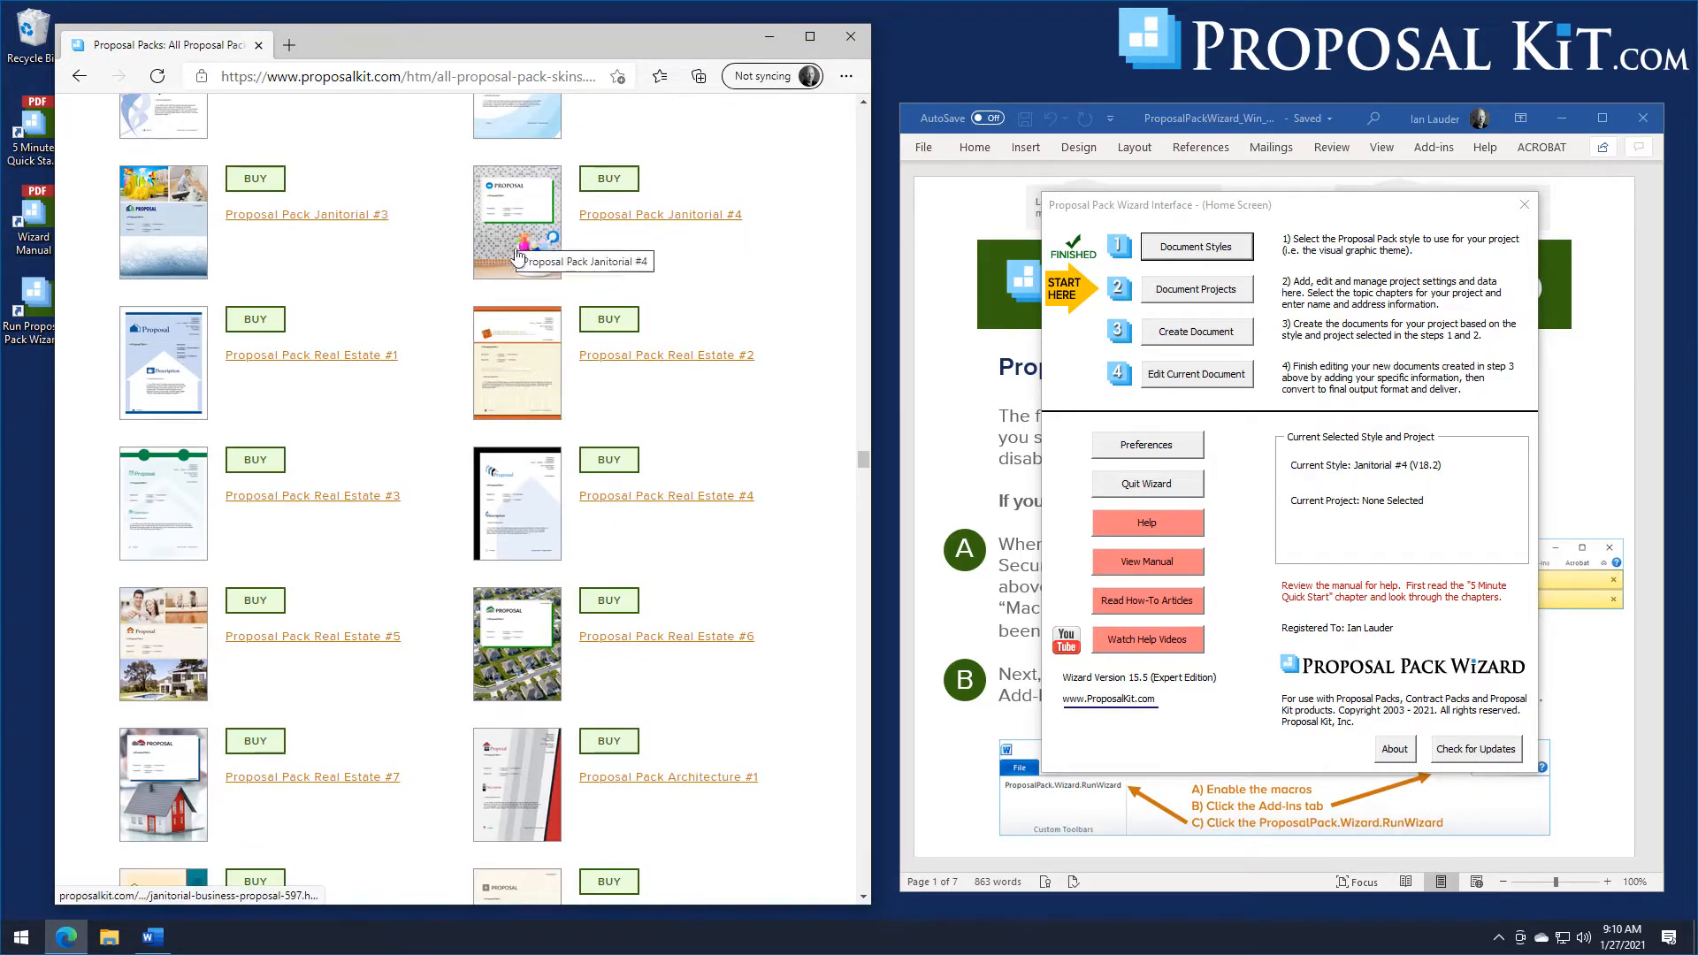
scroll(443, 319, up, 1)
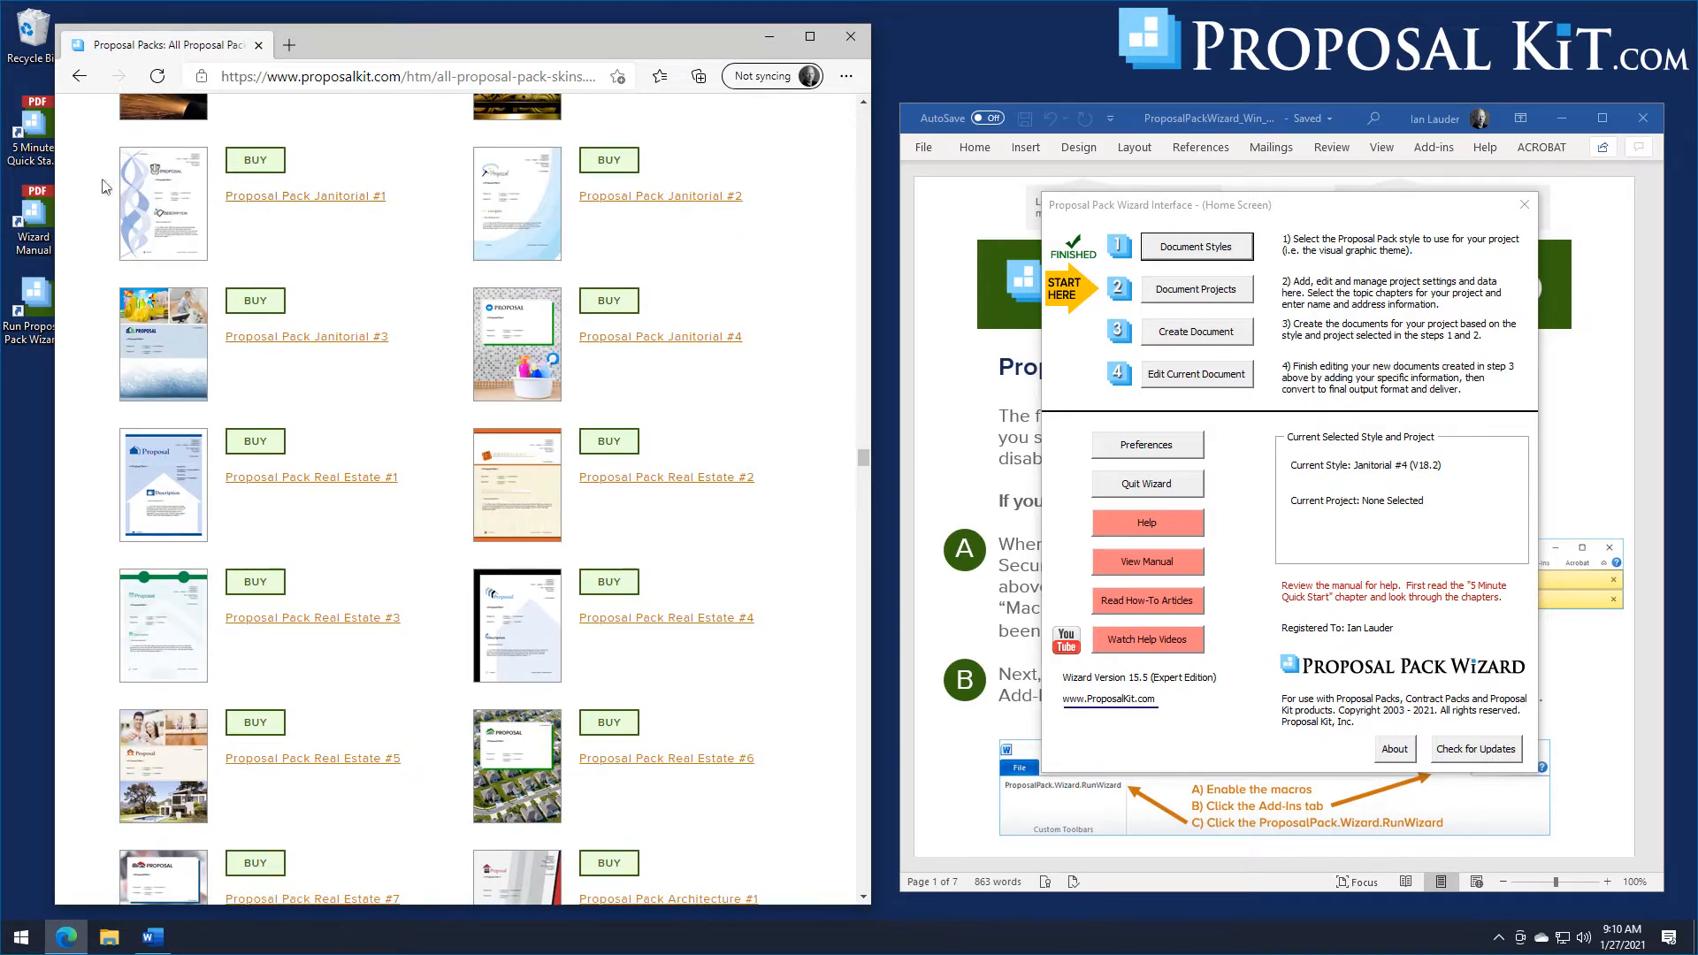
Examine the sample pages on the Proposal Pack Janitorial #4 product page, and close the browser.
click(668, 340)
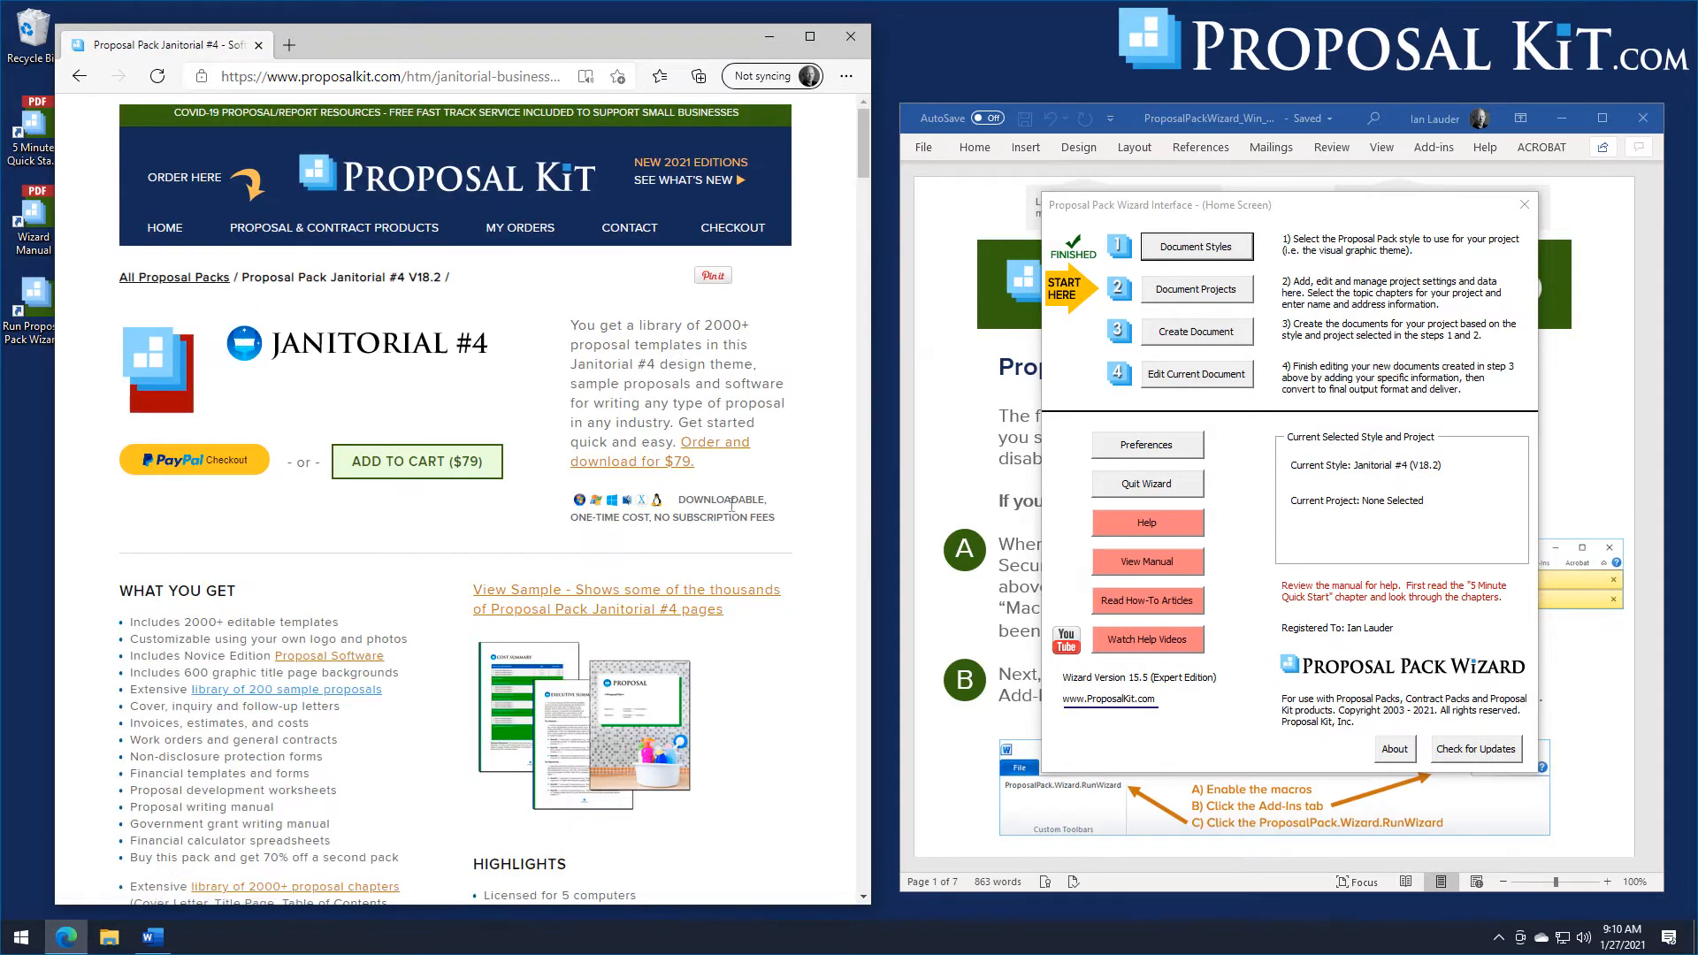
drag(867, 146, 869, 364)
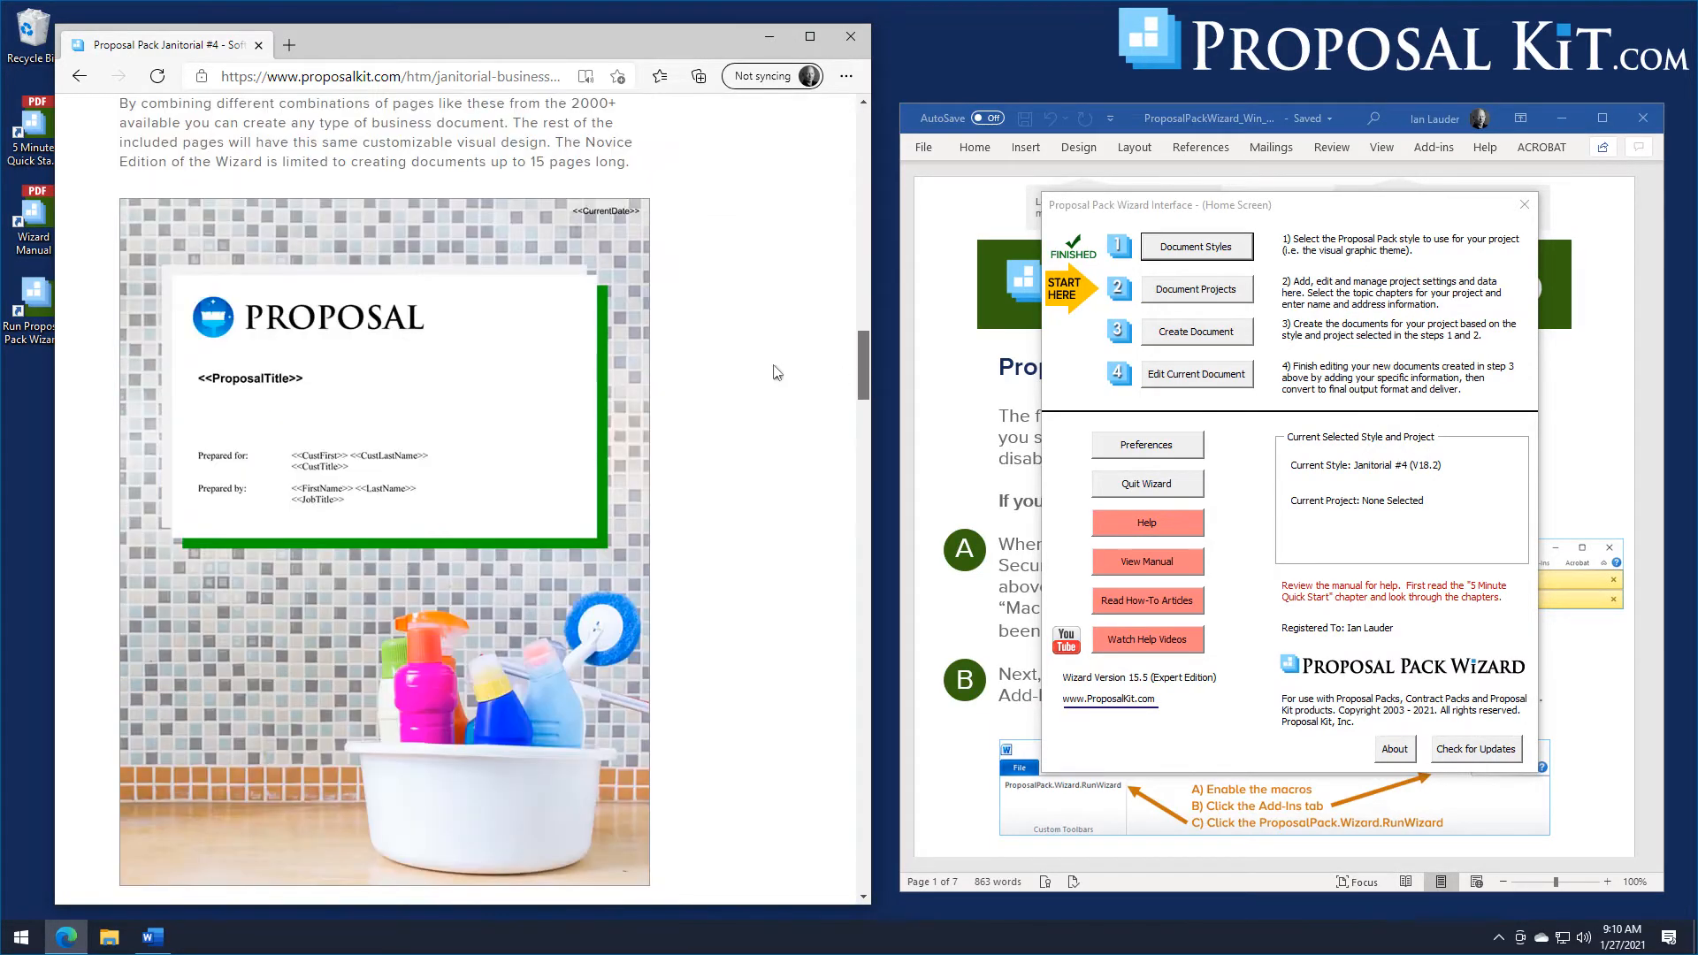
scroll(433, 419, down, 12)
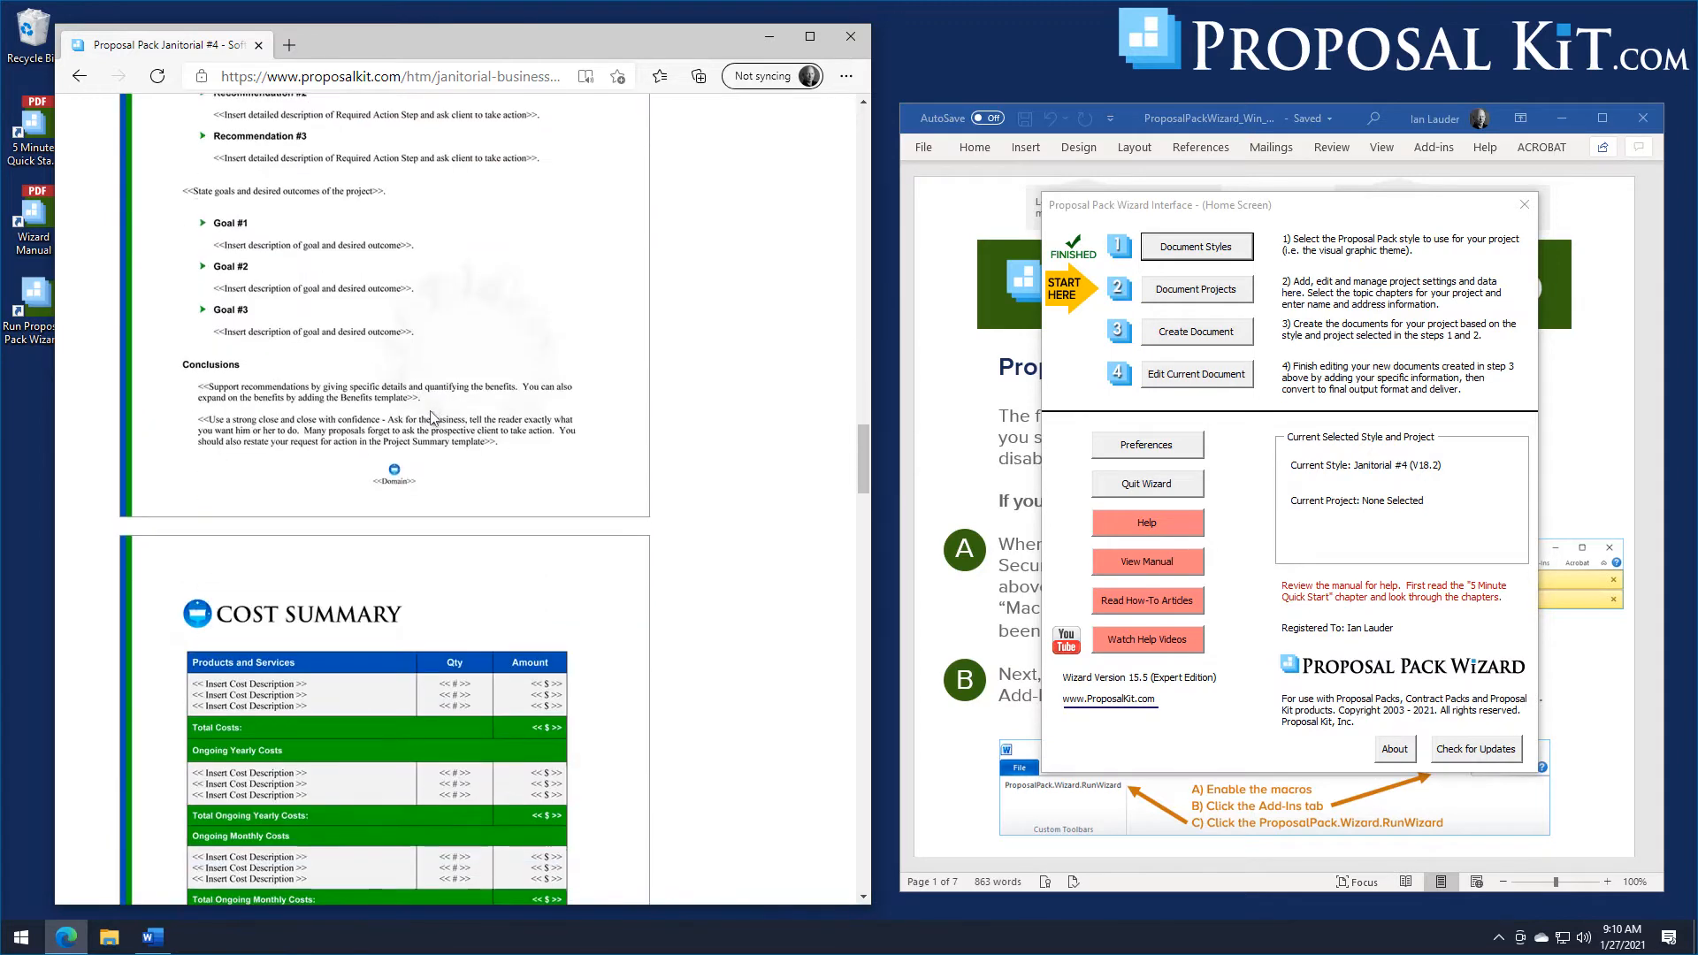
scroll(433, 418, up, 5)
scroll(433, 418, down, 1)
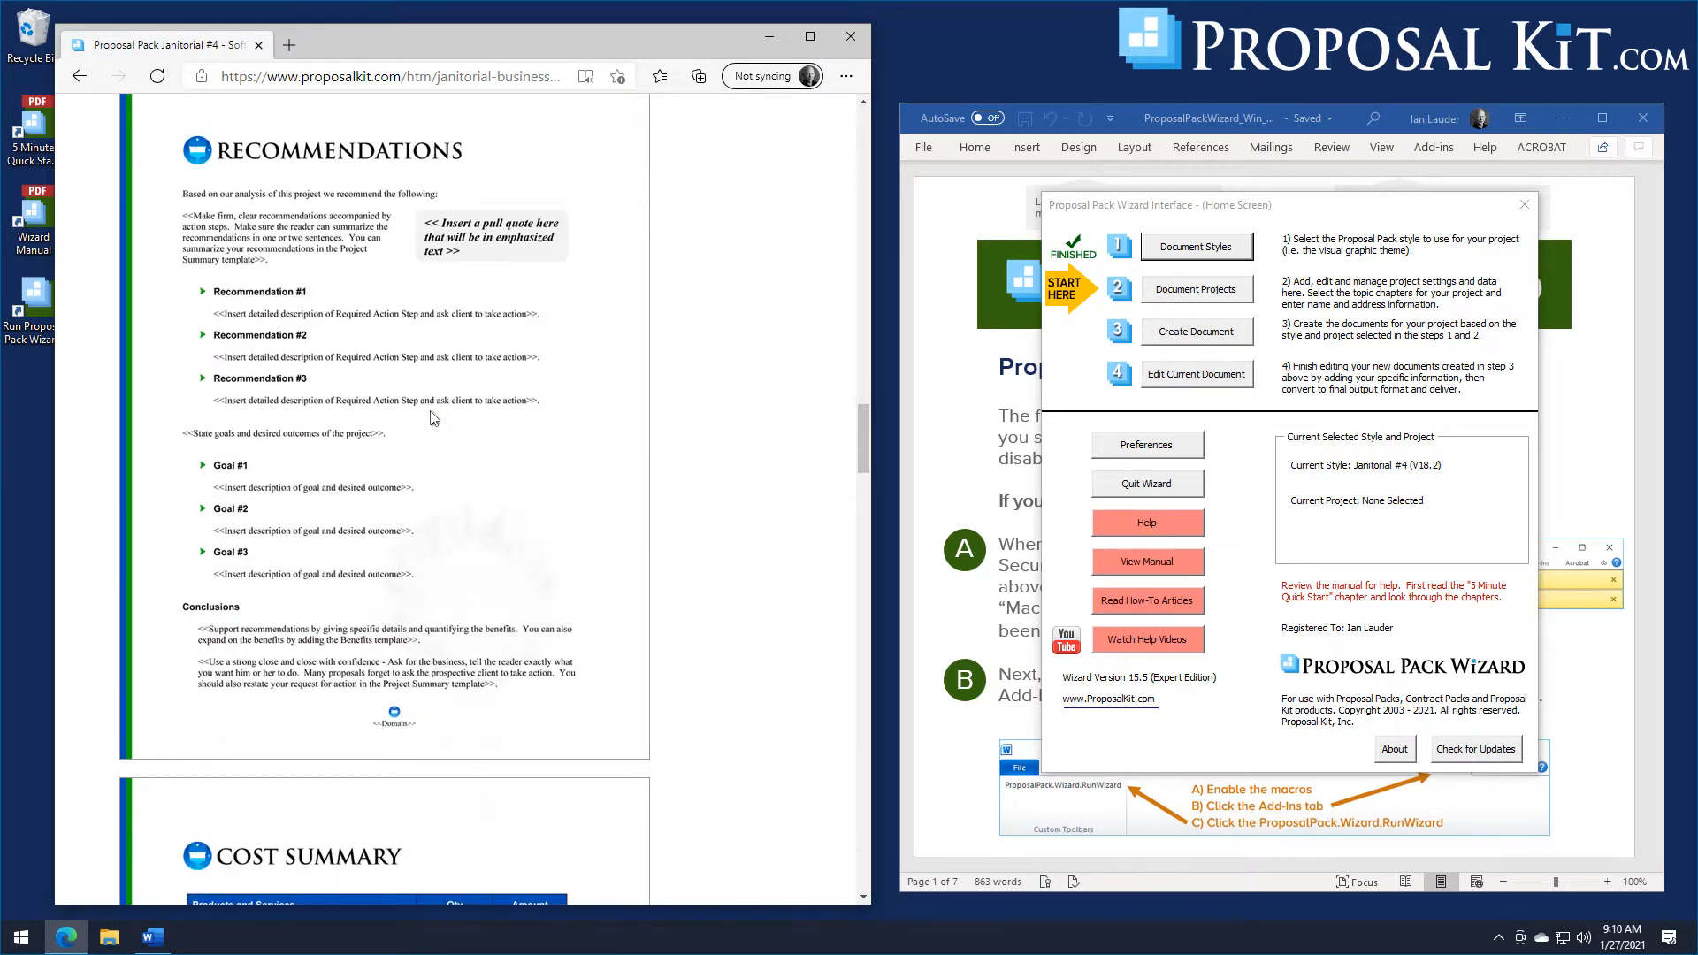
scroll(433, 419, down, 9)
scroll(434, 418, up, 6)
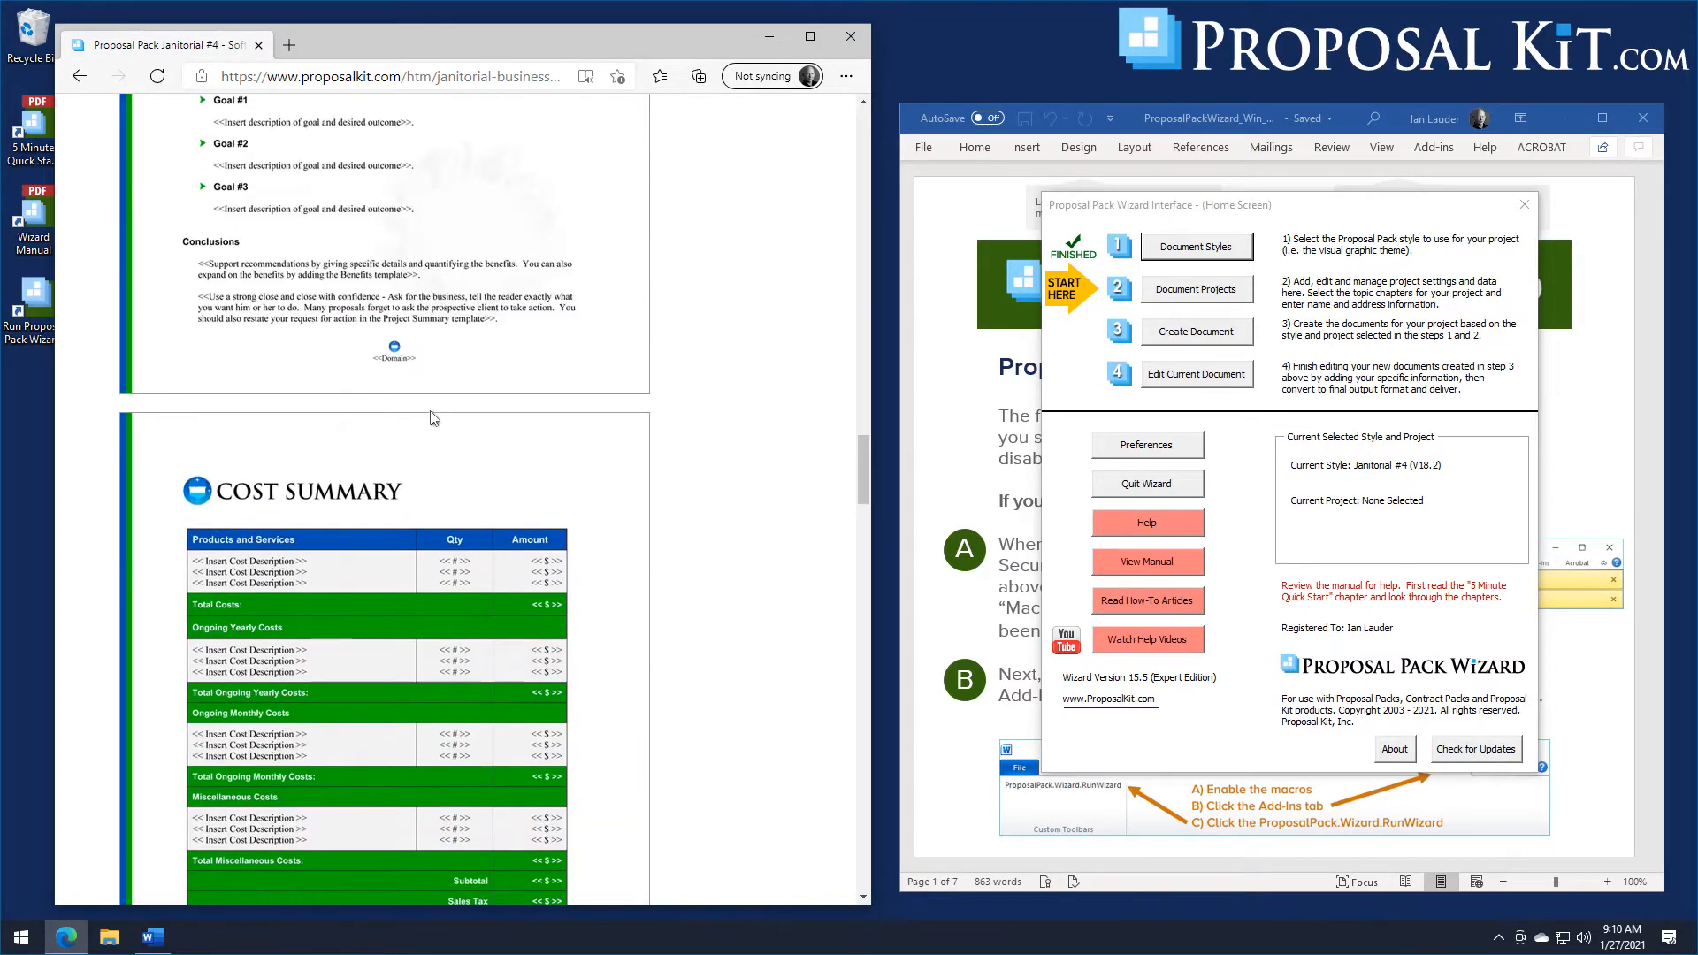
scroll(433, 419, up, 15)
scroll(433, 418, down, 6)
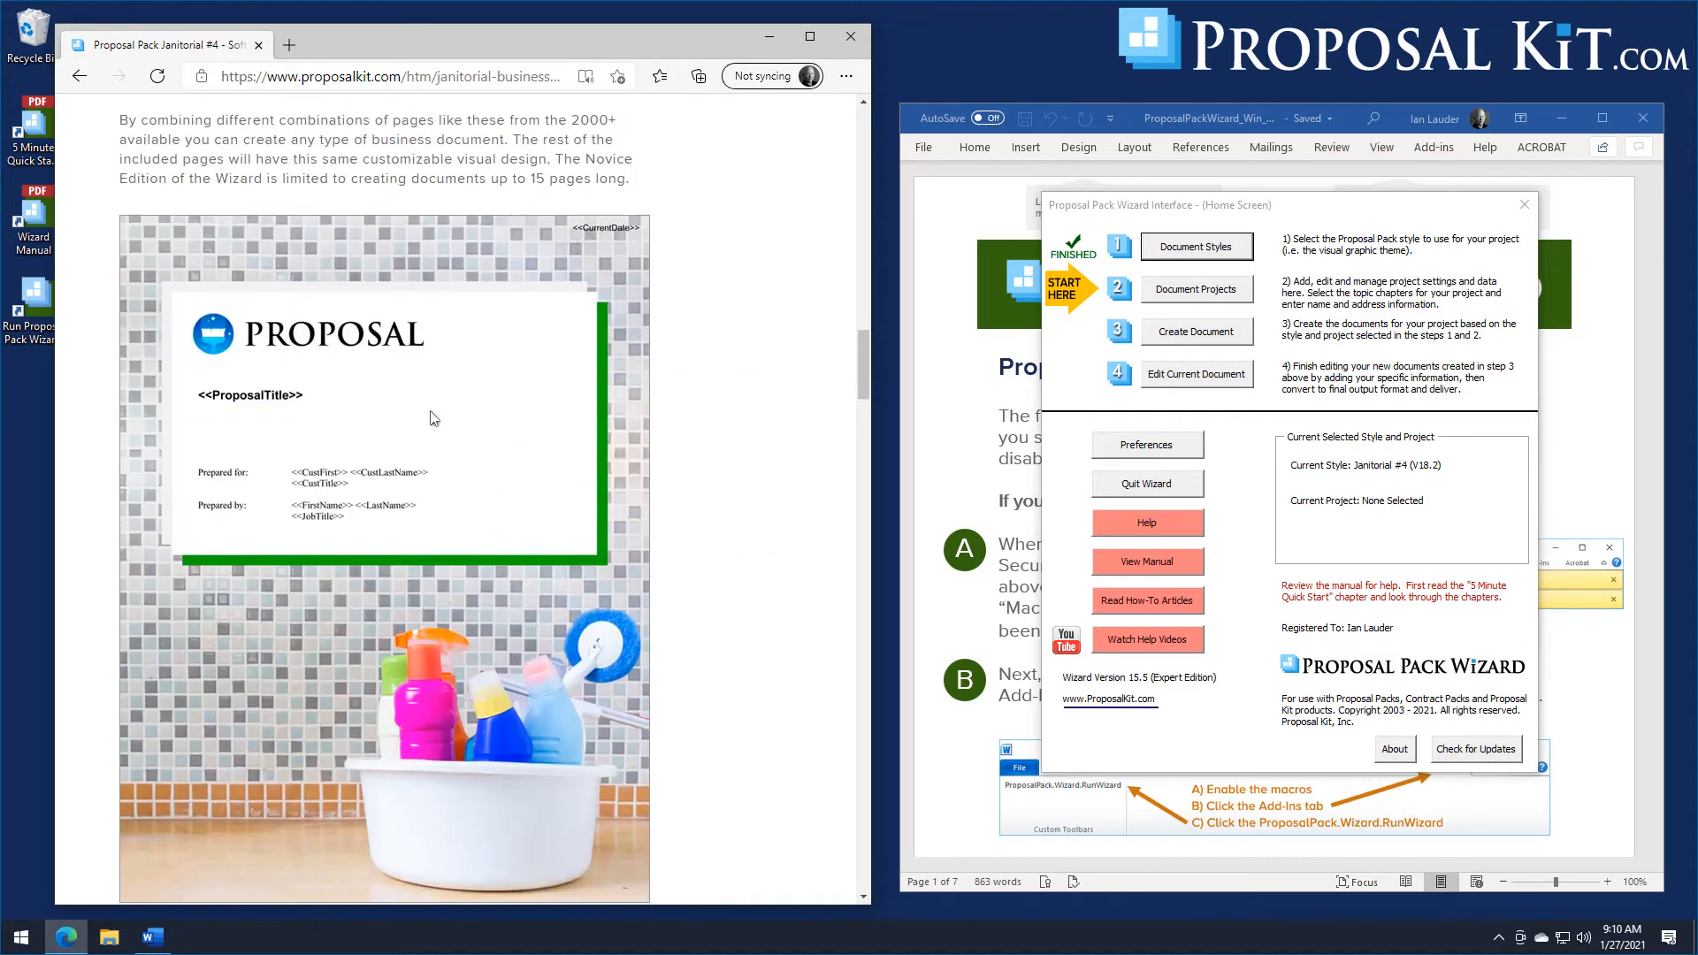
scroll(654, 457, down, 15)
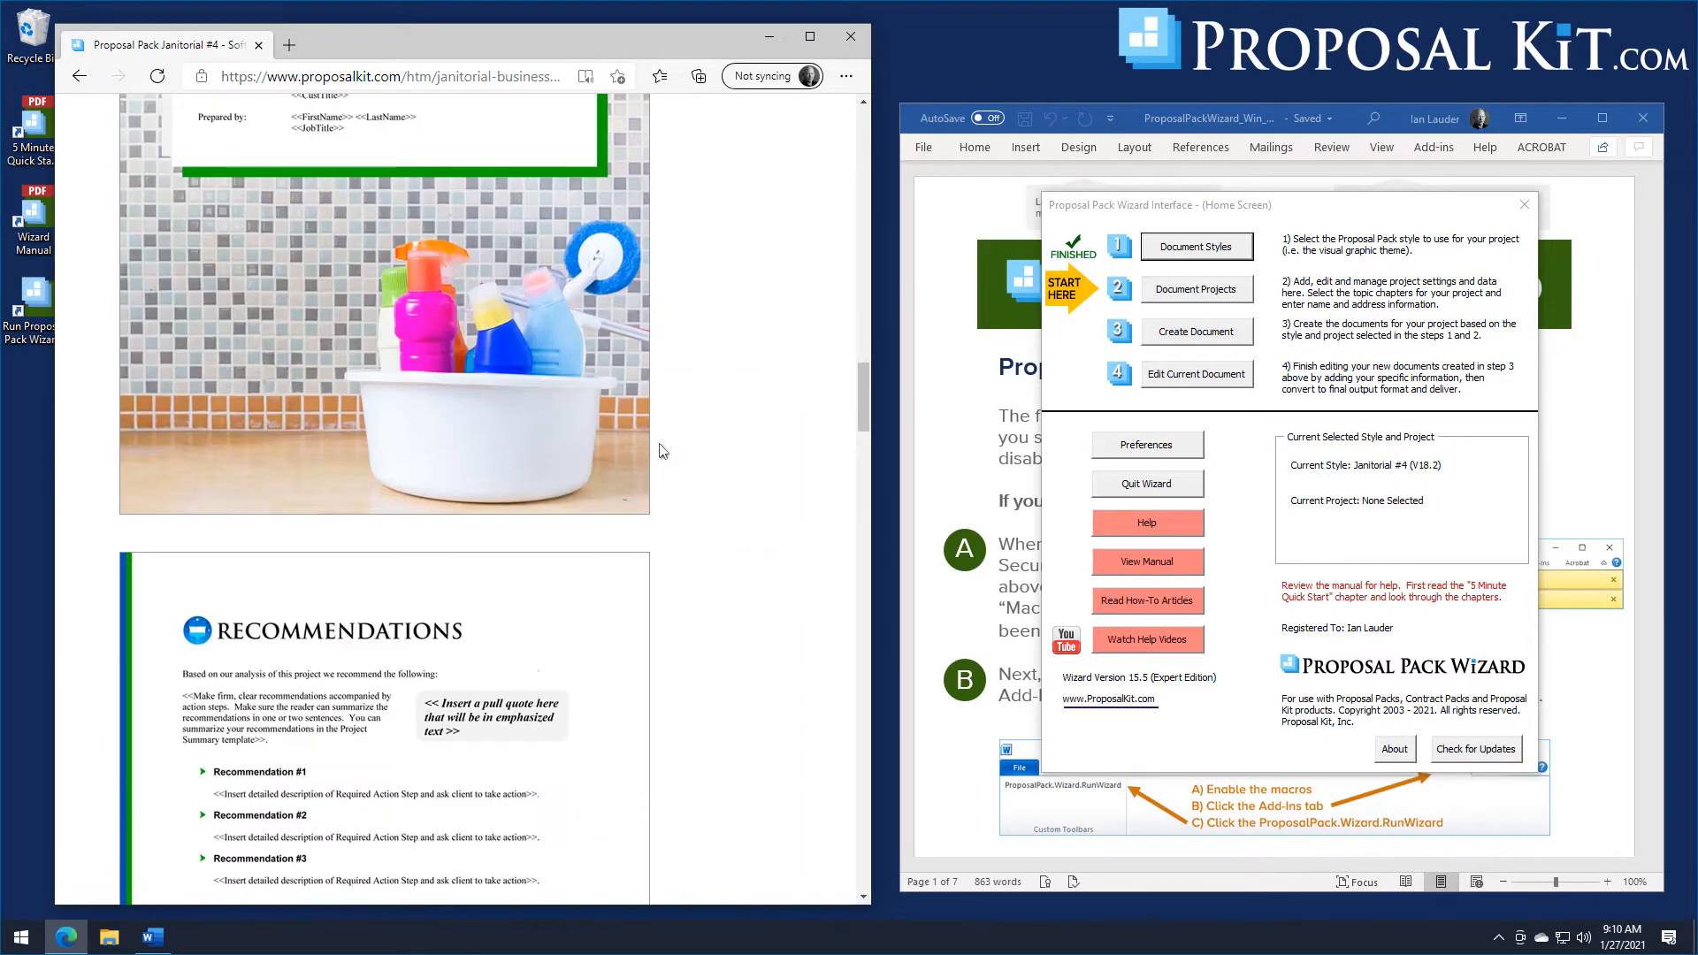
scroll(661, 451, down, 7)
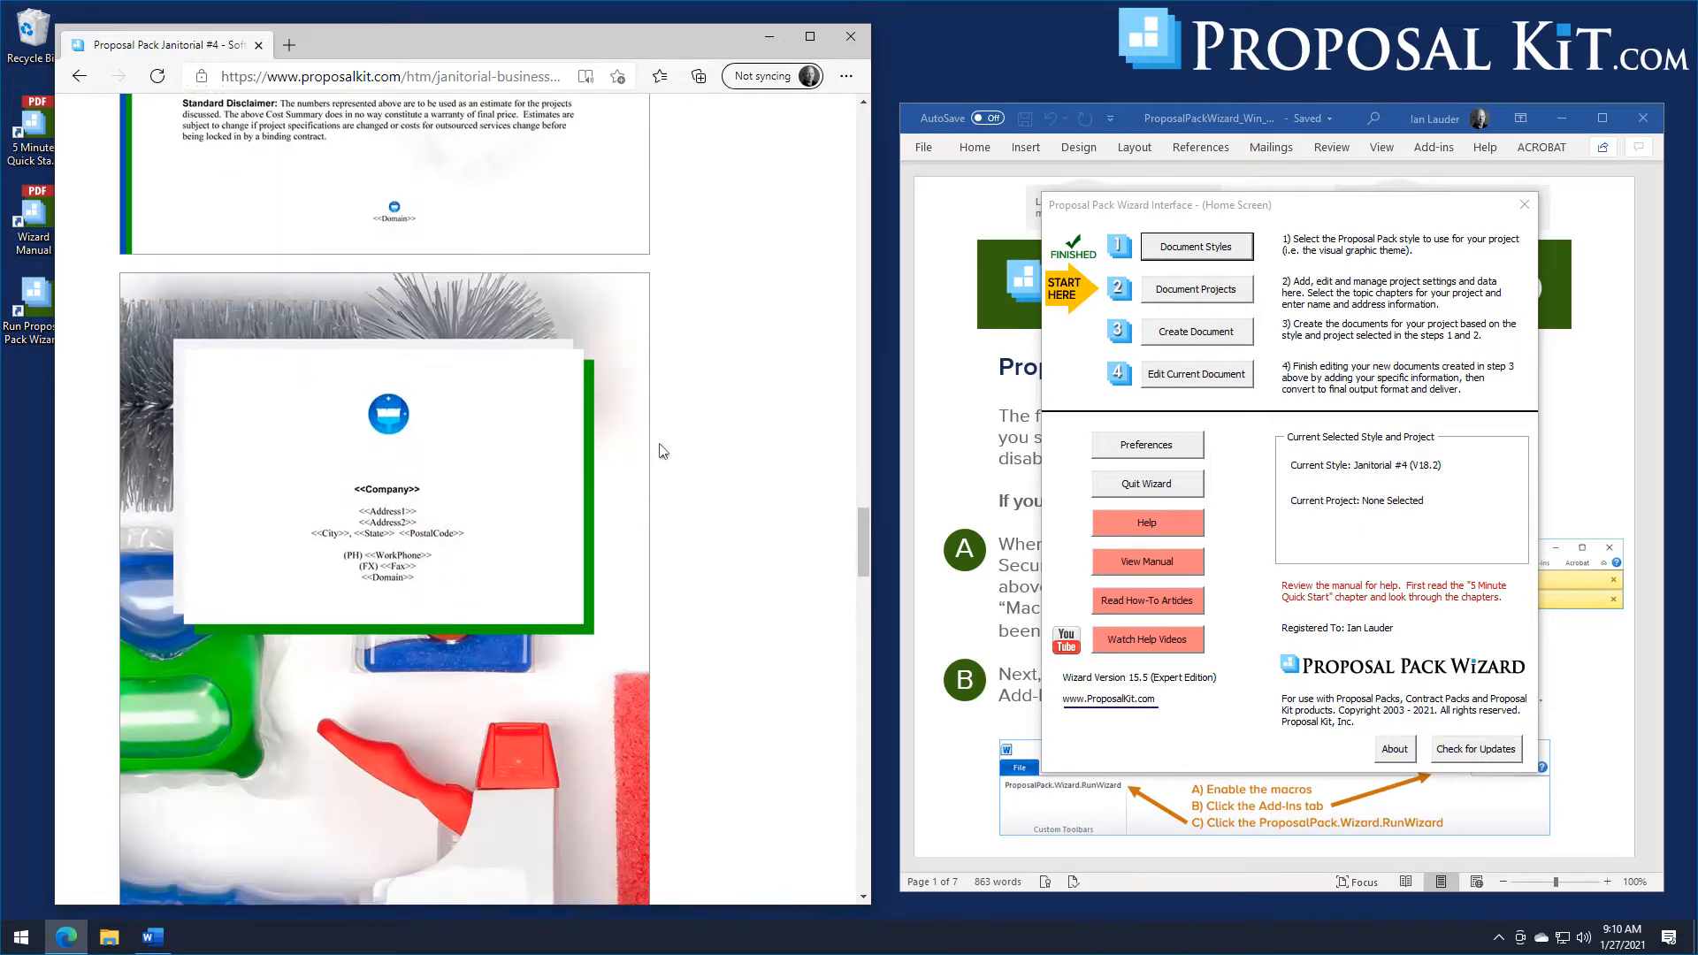
scroll(741, 429, down, 4)
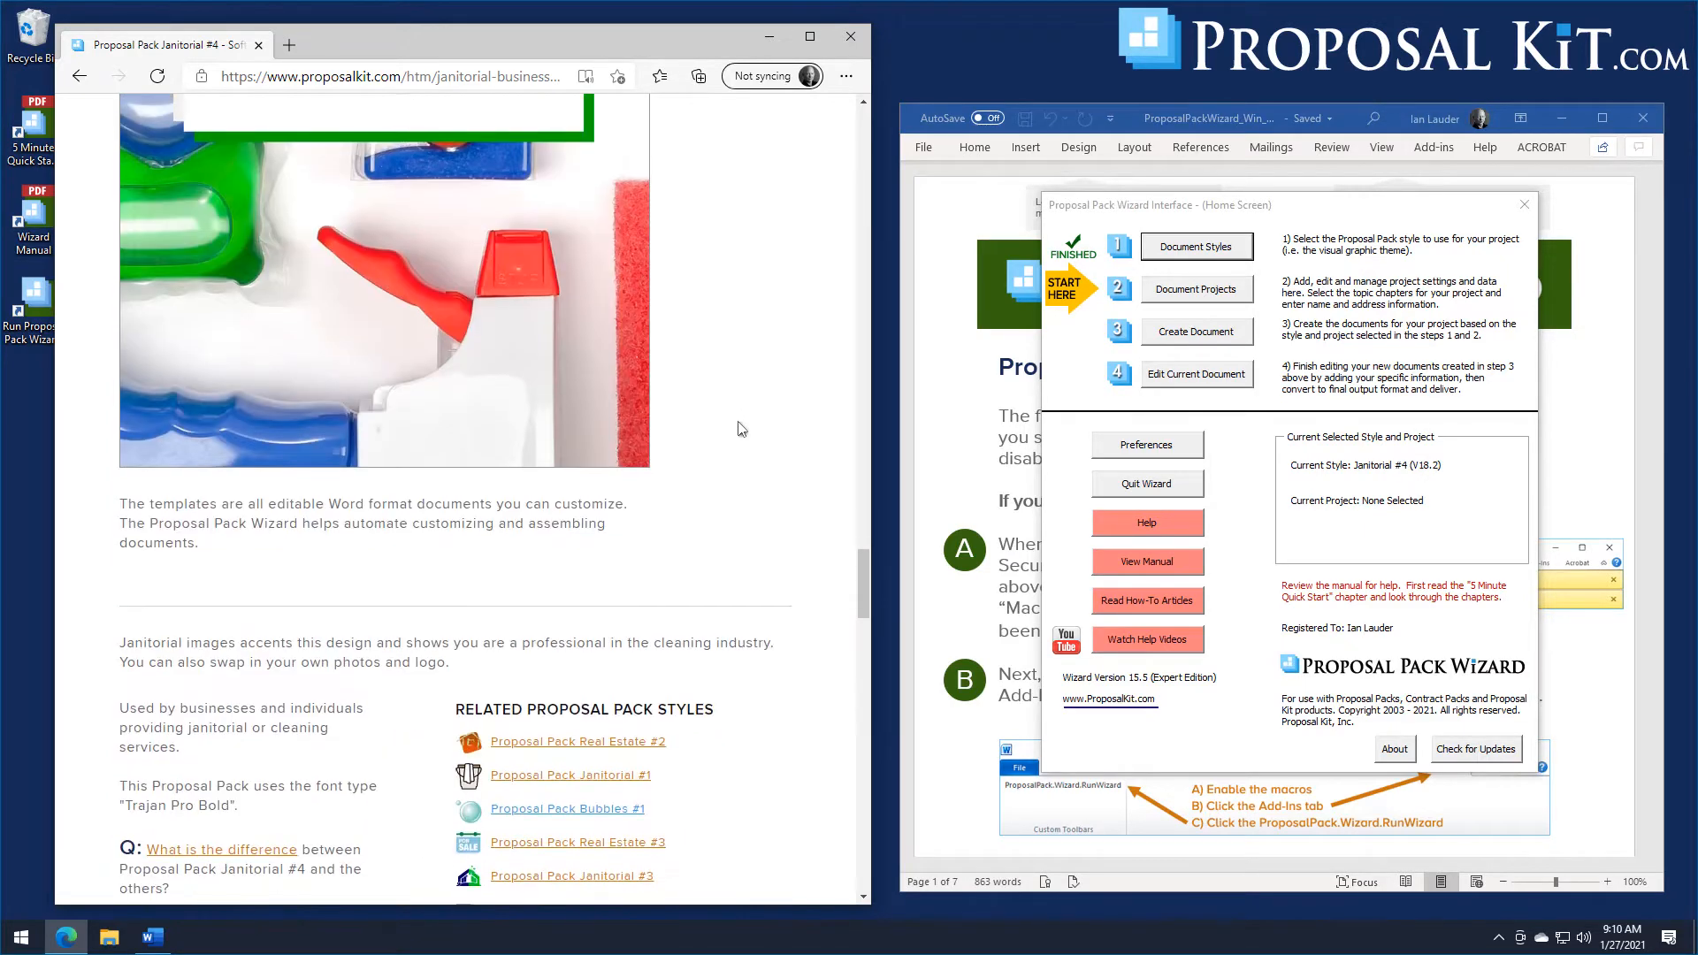
click(849, 38)
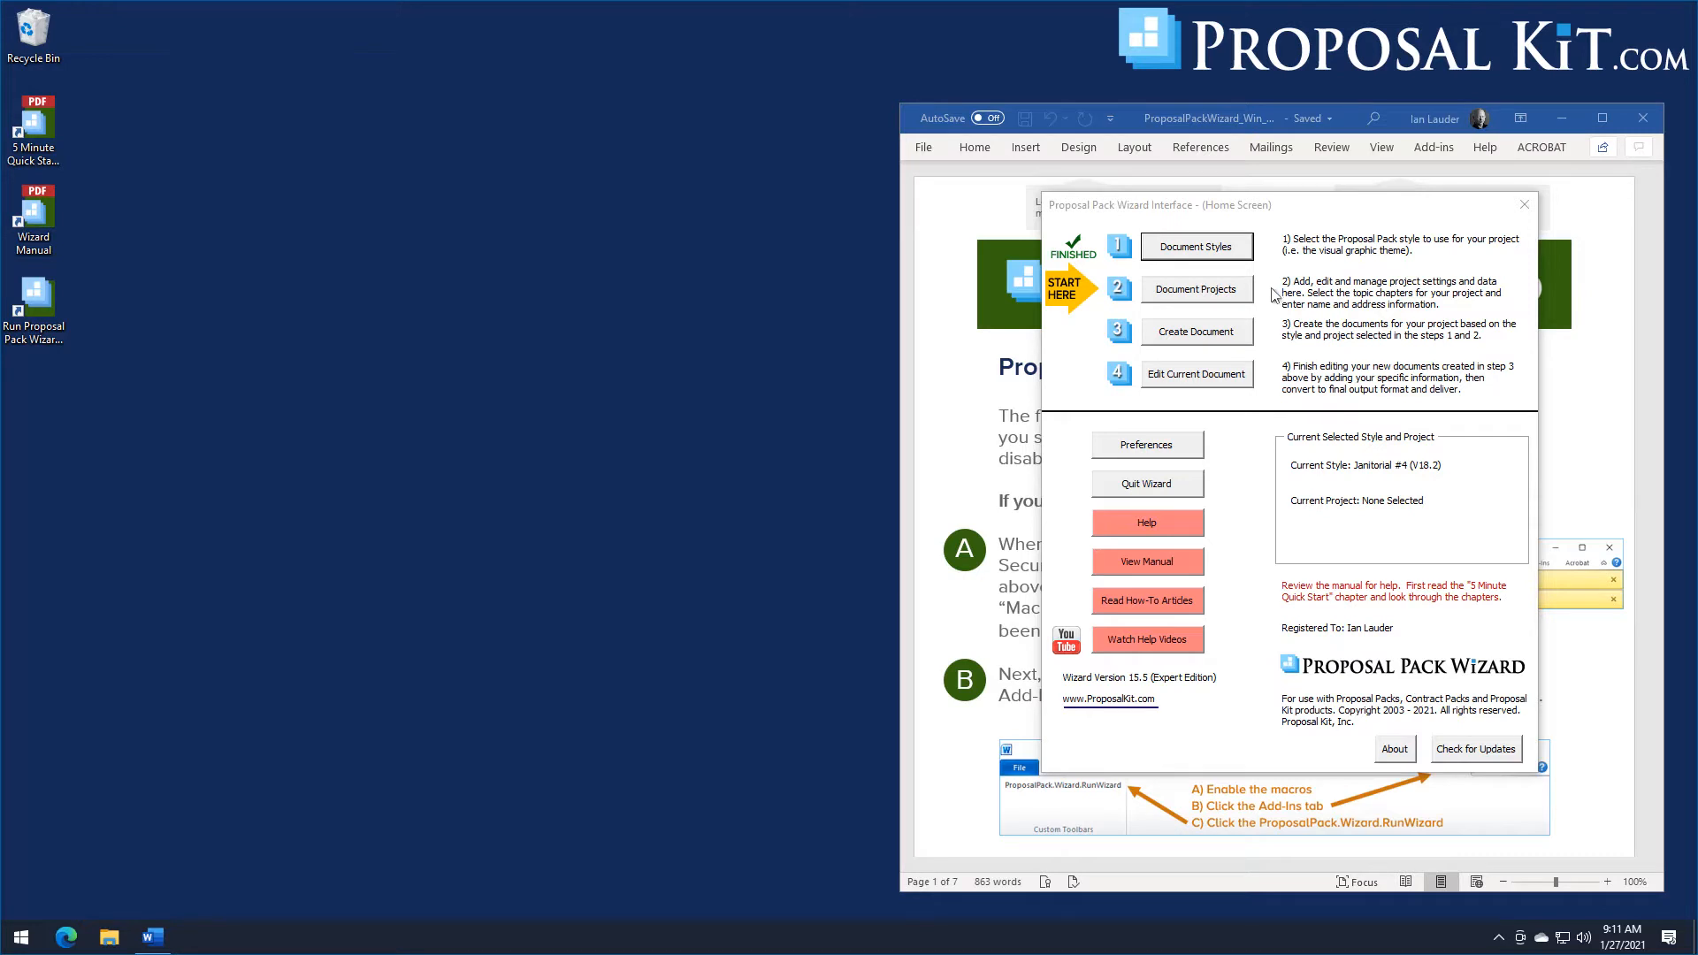
Add a new document project in the Proposal Pack Wizard and open the template selection for it.
click(1196, 291)
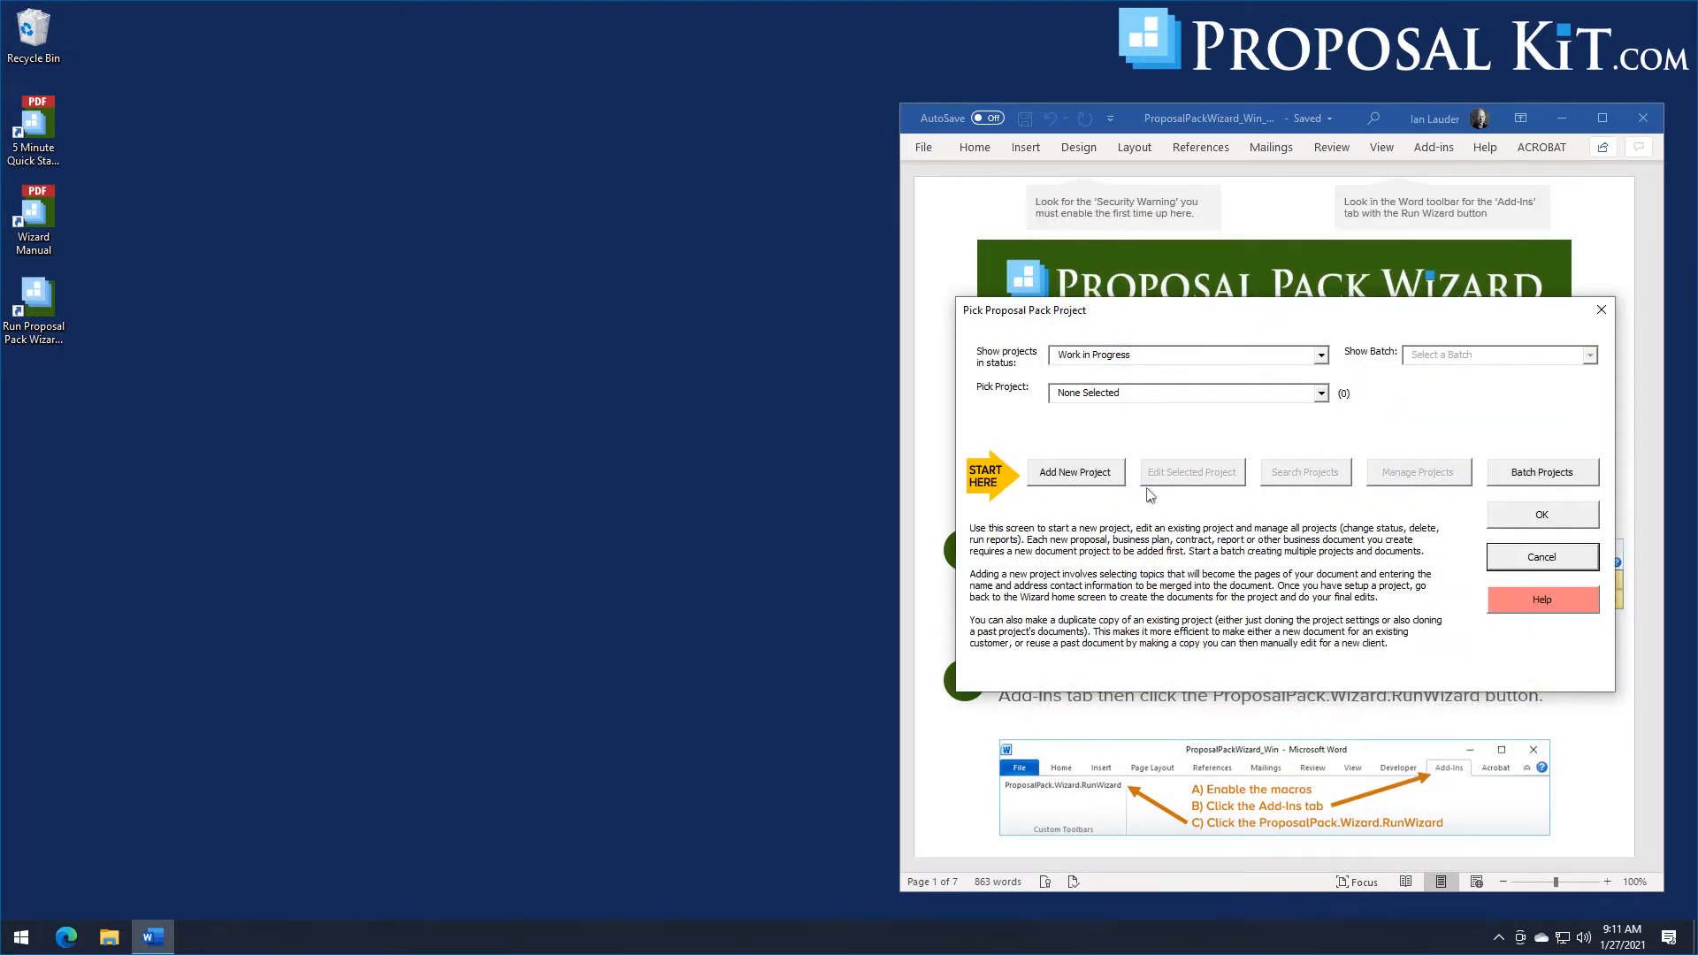
click(1065, 477)
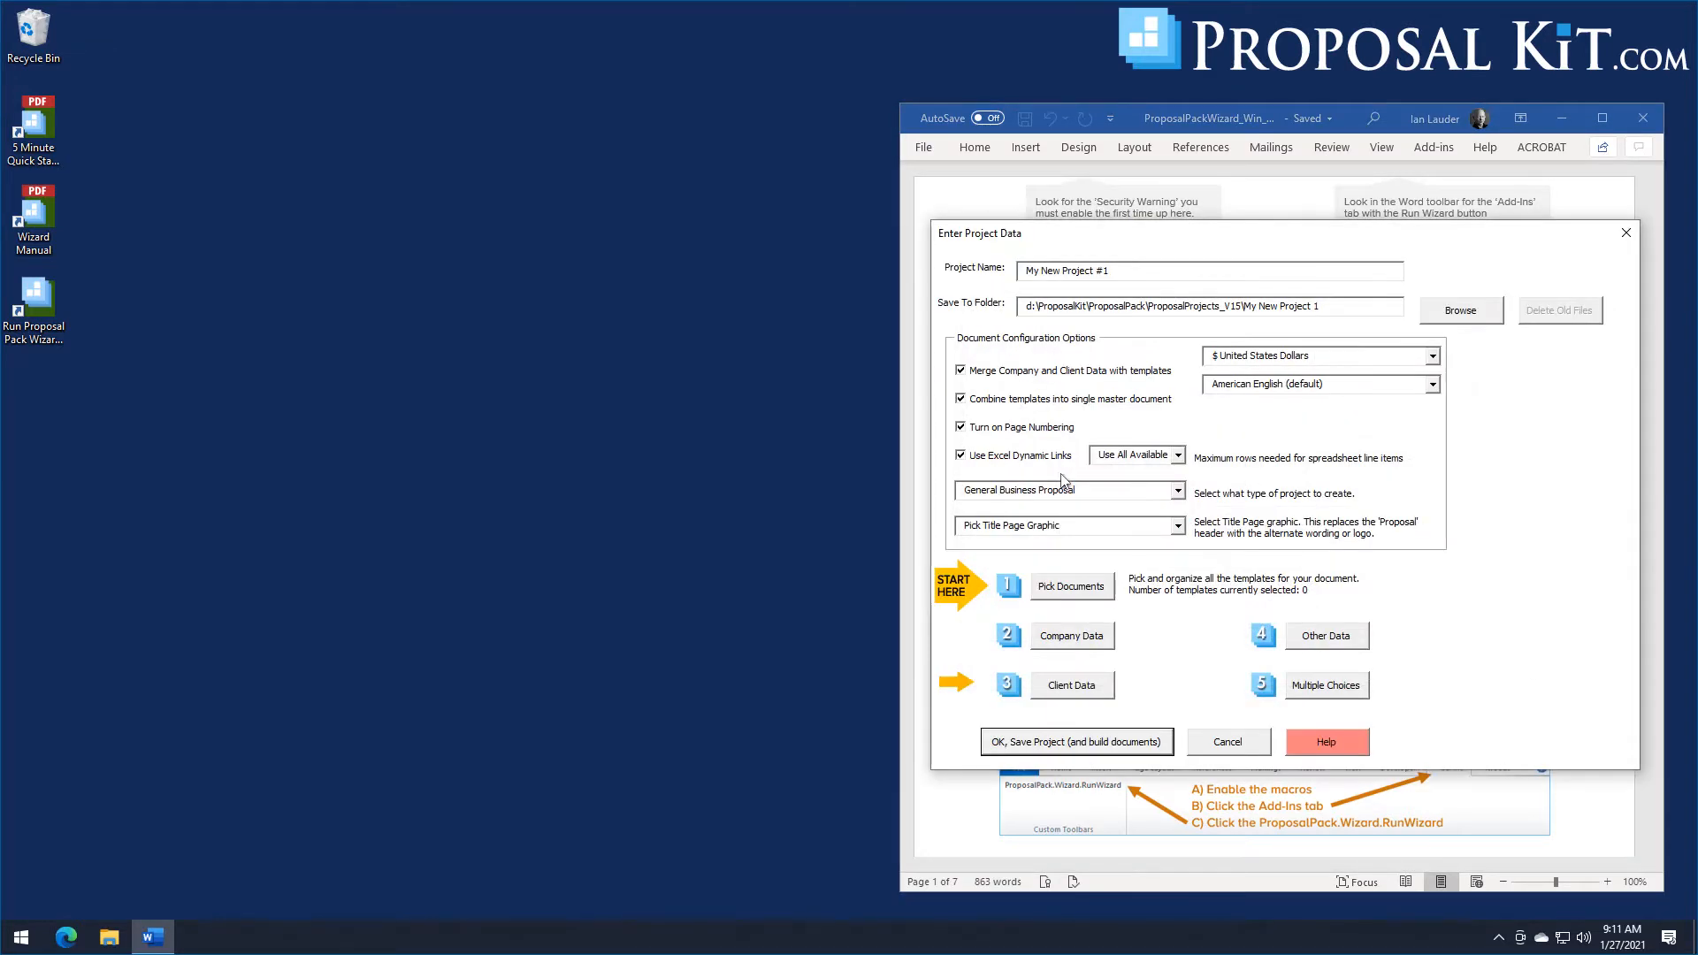
click(1000, 455)
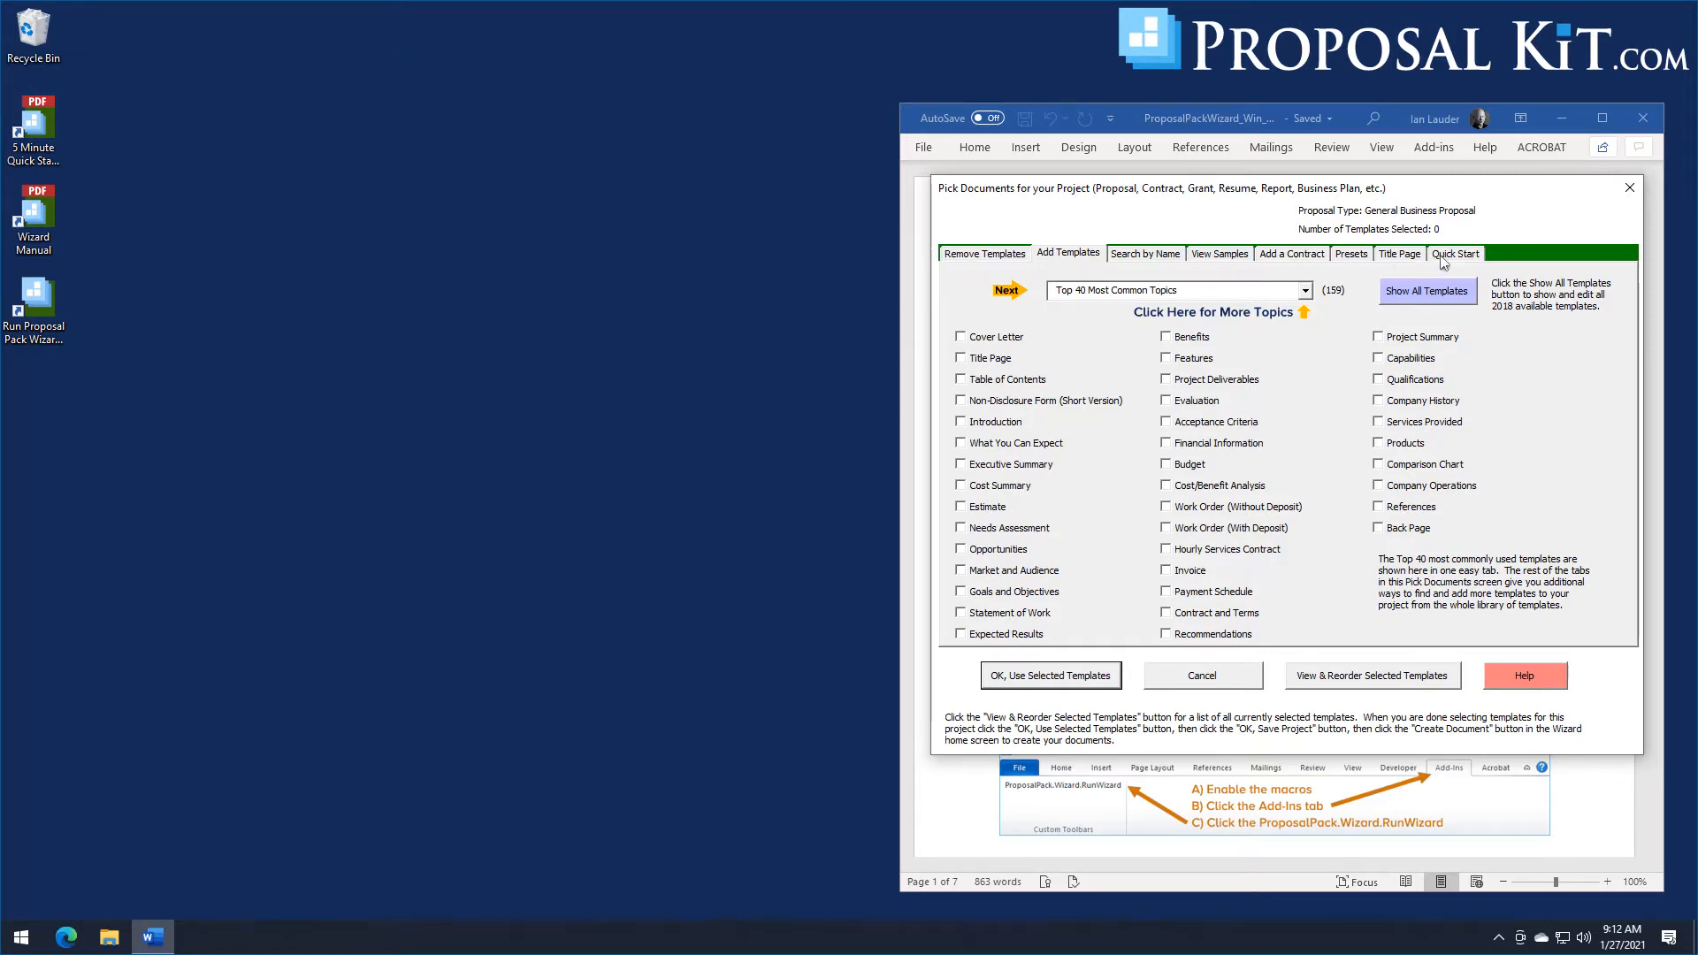
Browse the template topic categories and view both pages of the About Your Company templates.
click(1306, 292)
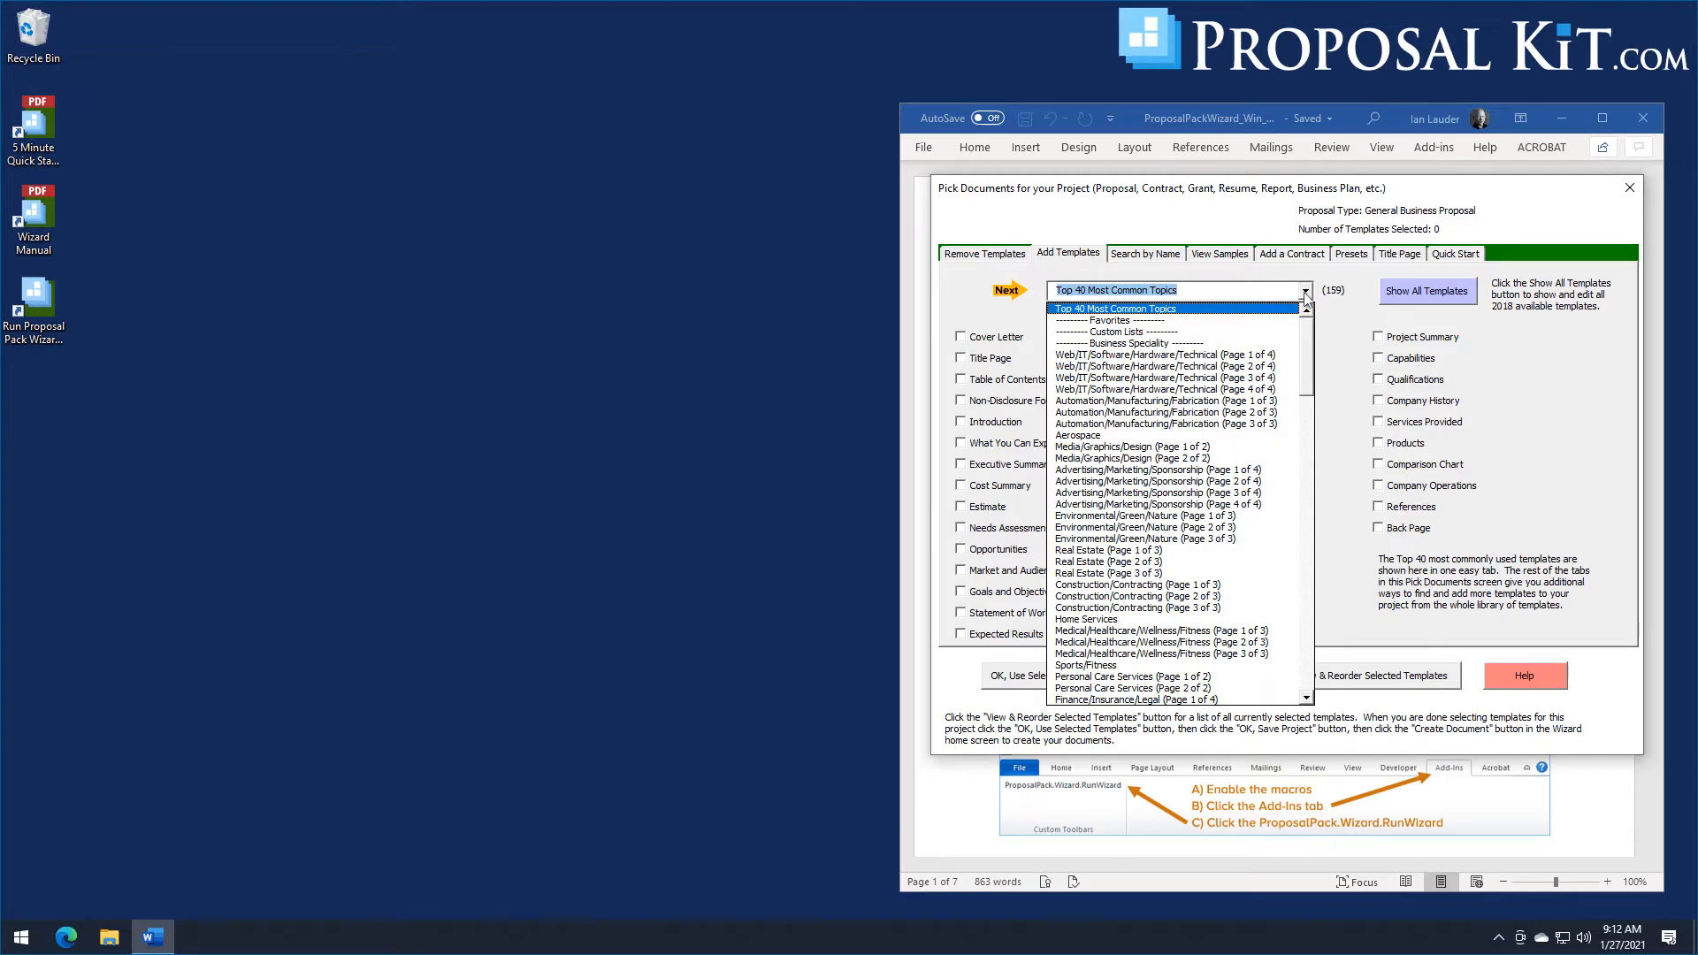
scroll(1306, 297, down, 1)
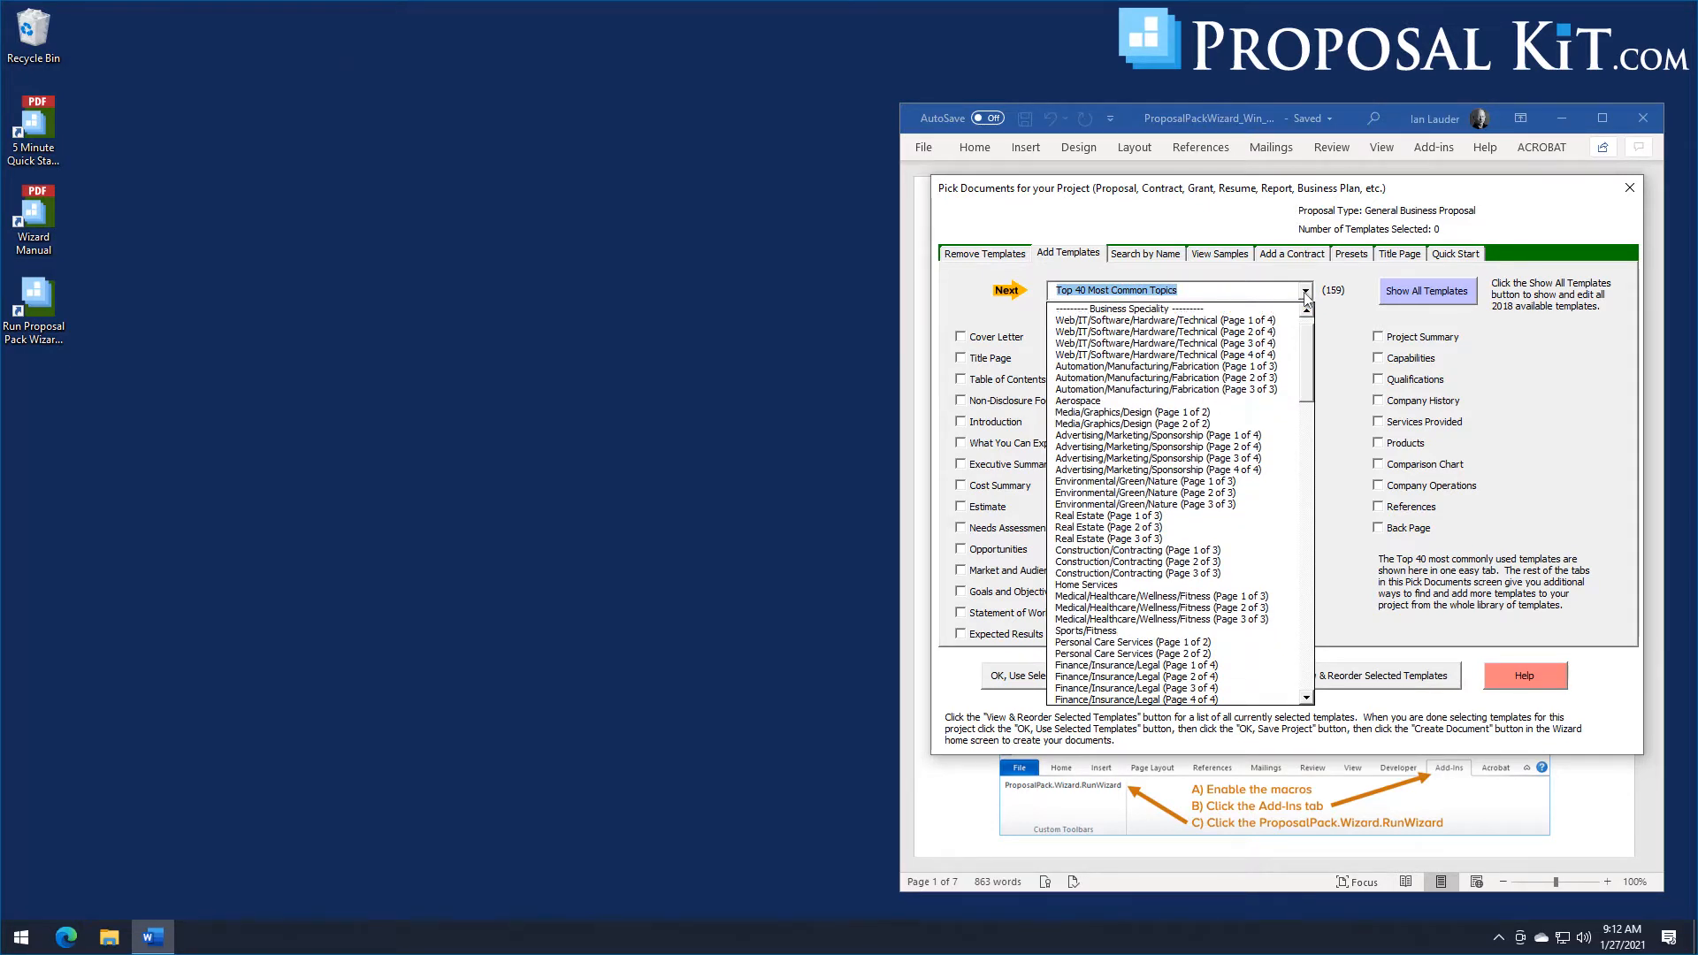
scroll(1300, 354, down, 3)
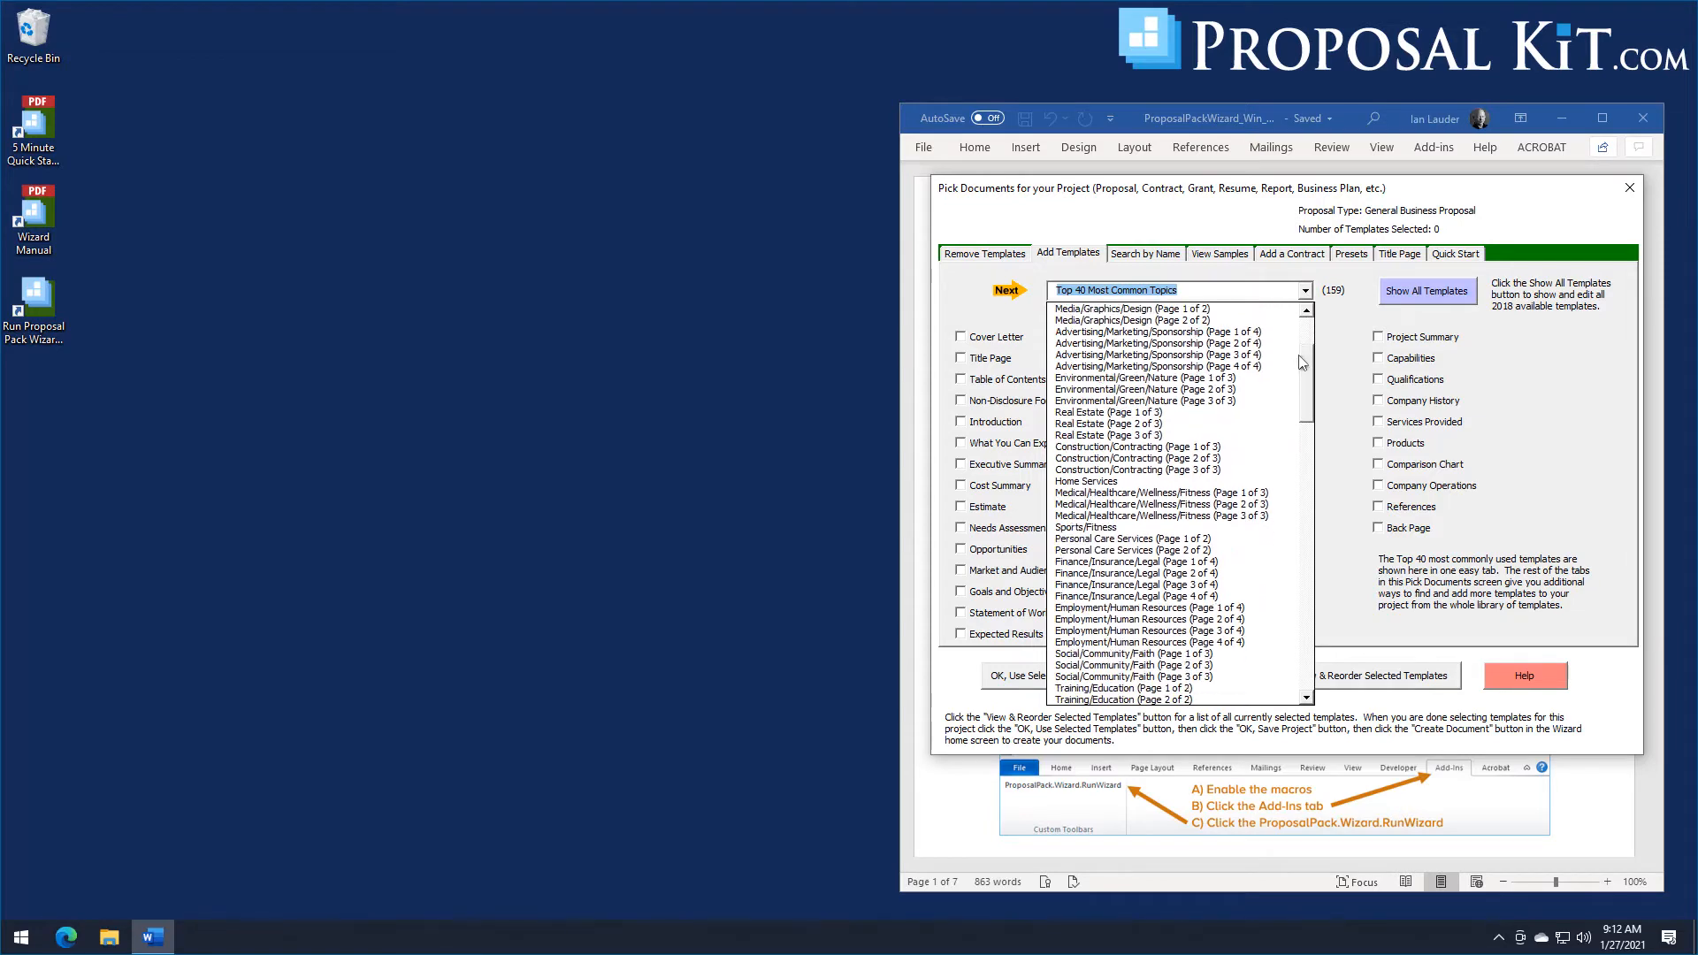
drag(1299, 356, 1285, 484)
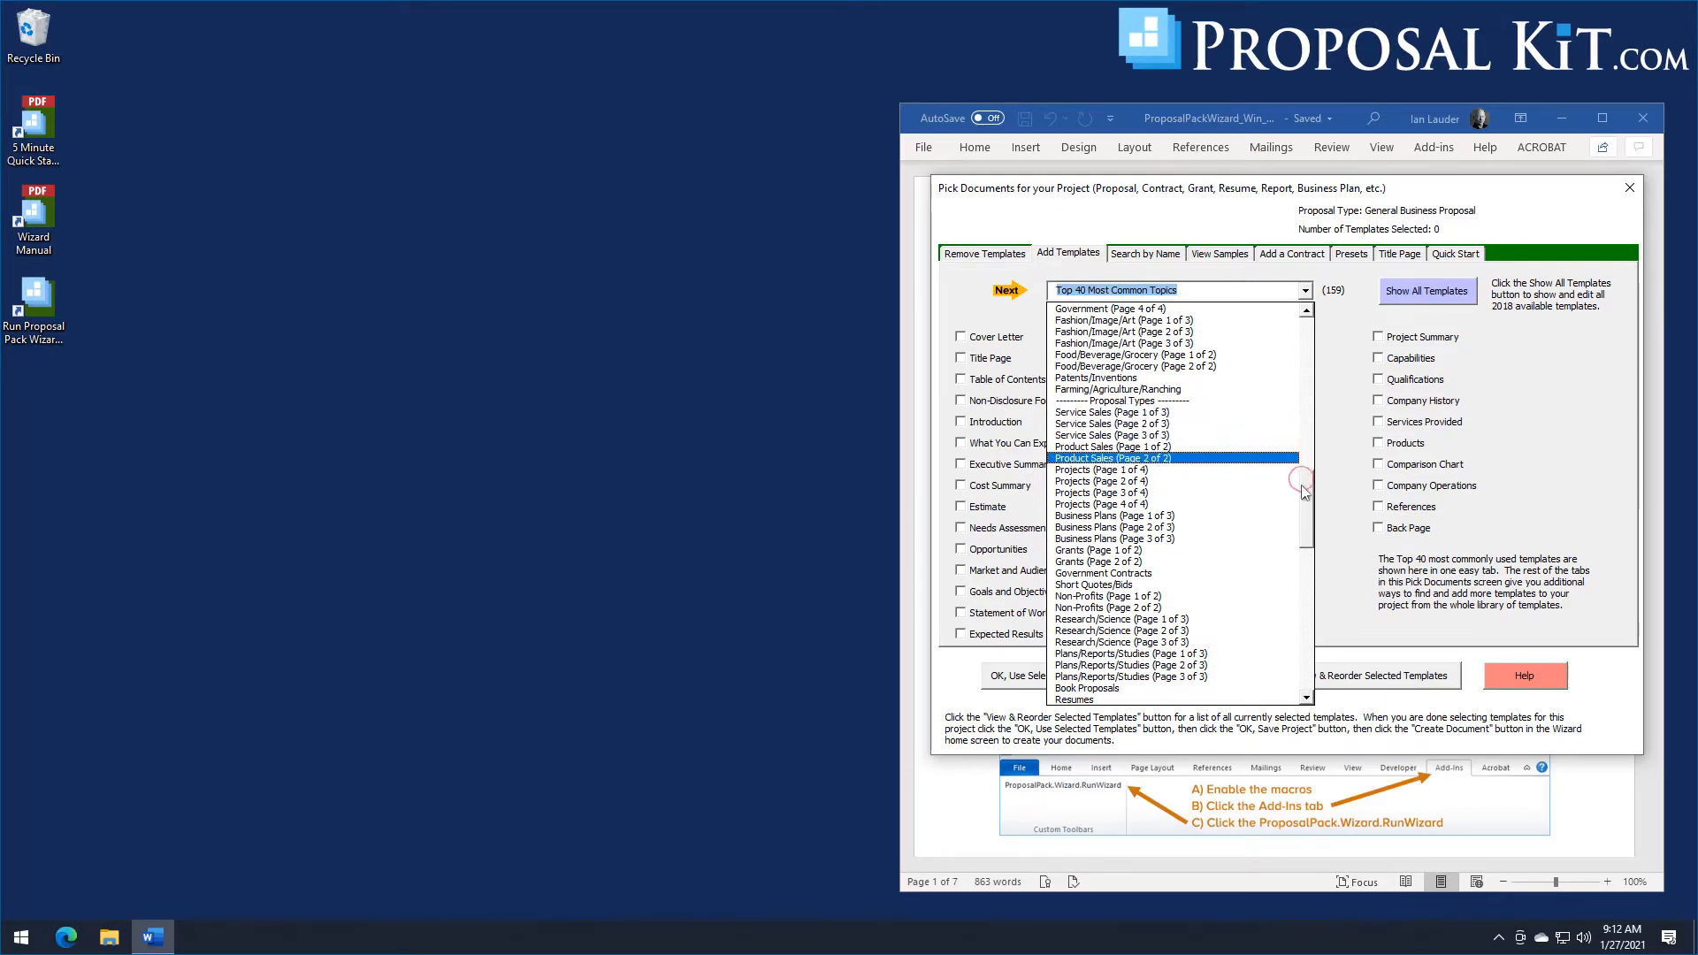
drag(1307, 484, 1302, 621)
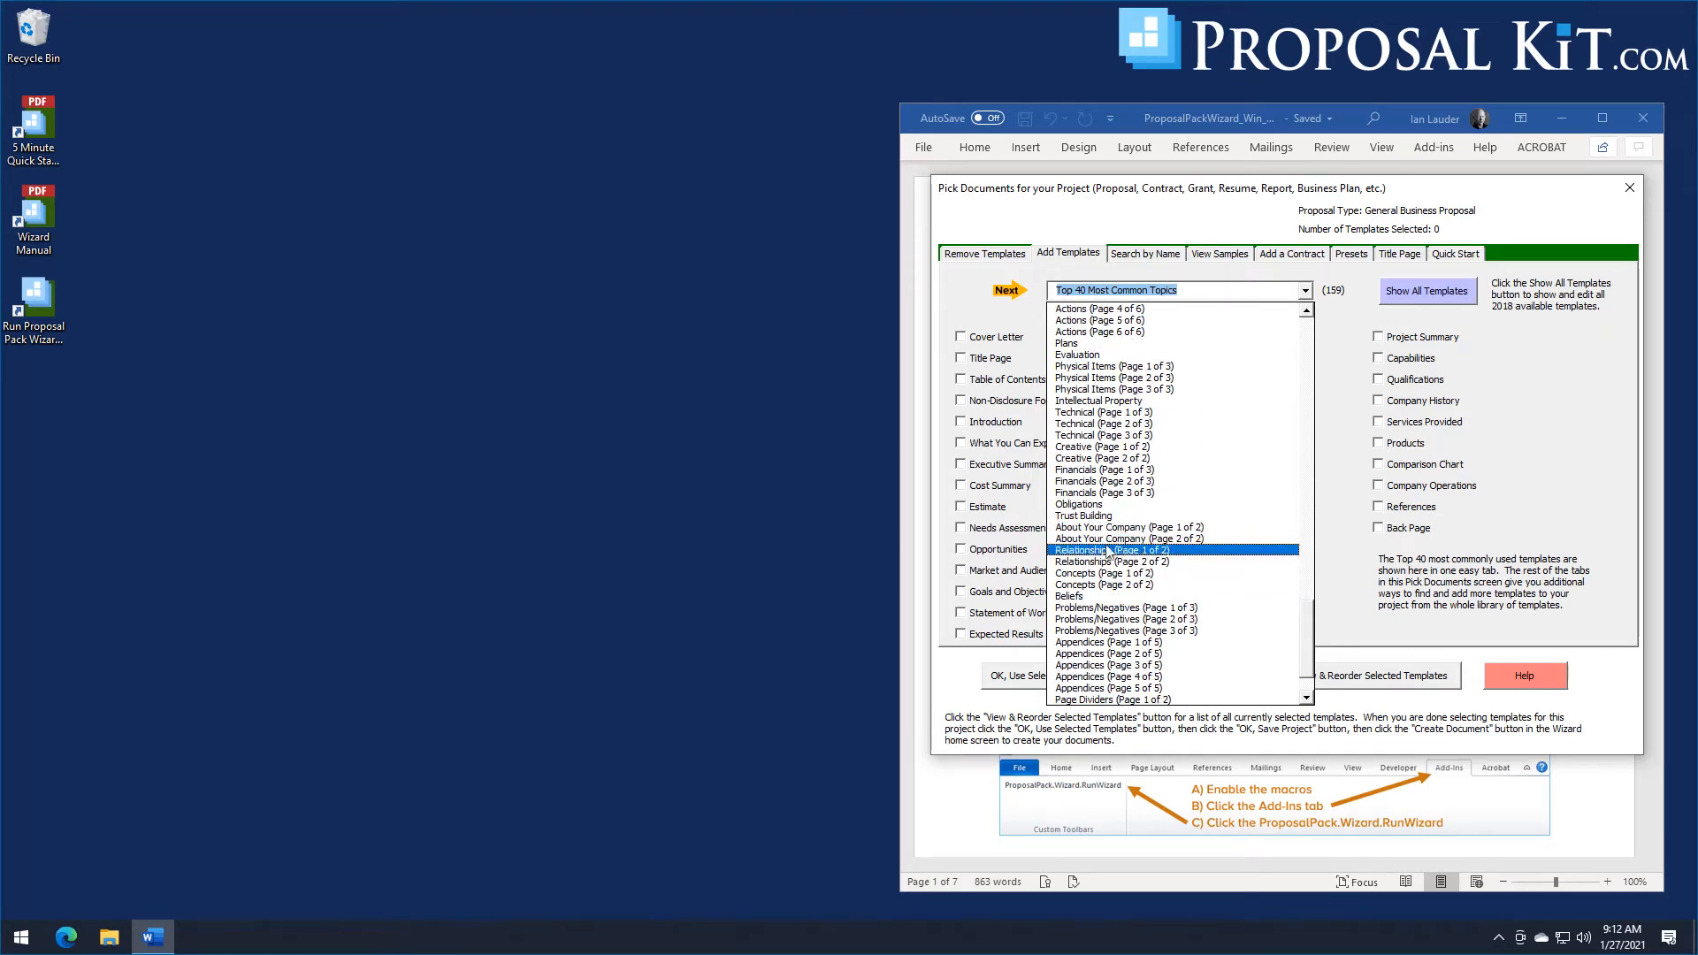
click(1086, 528)
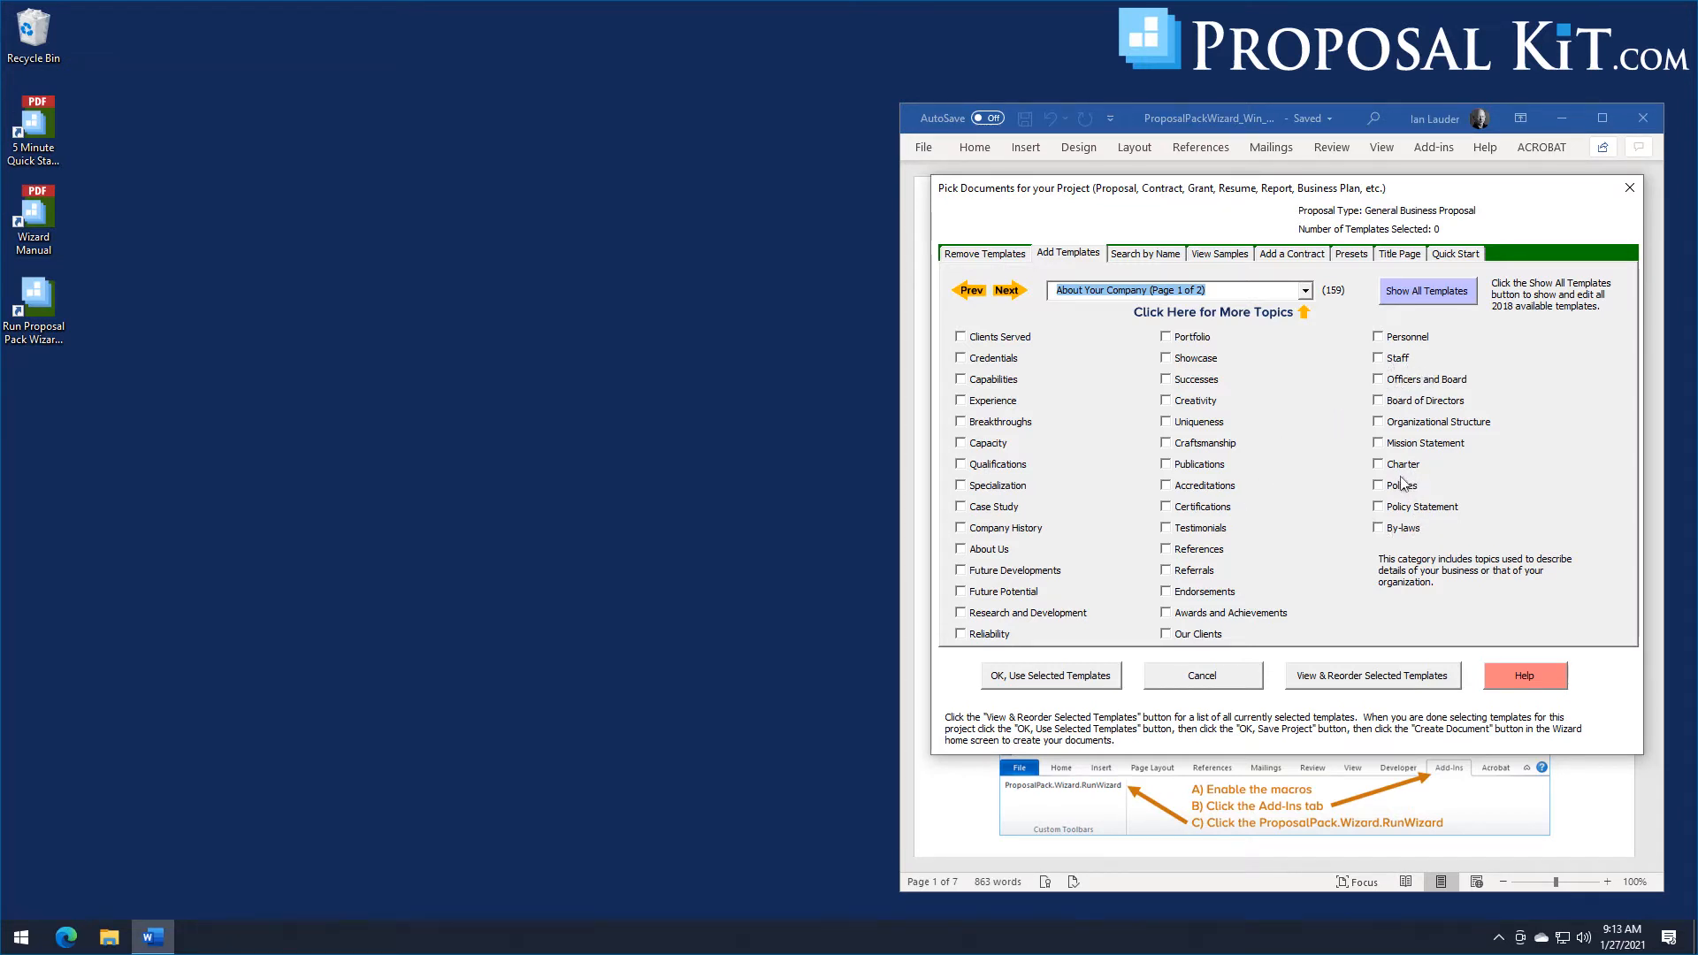
click(1017, 302)
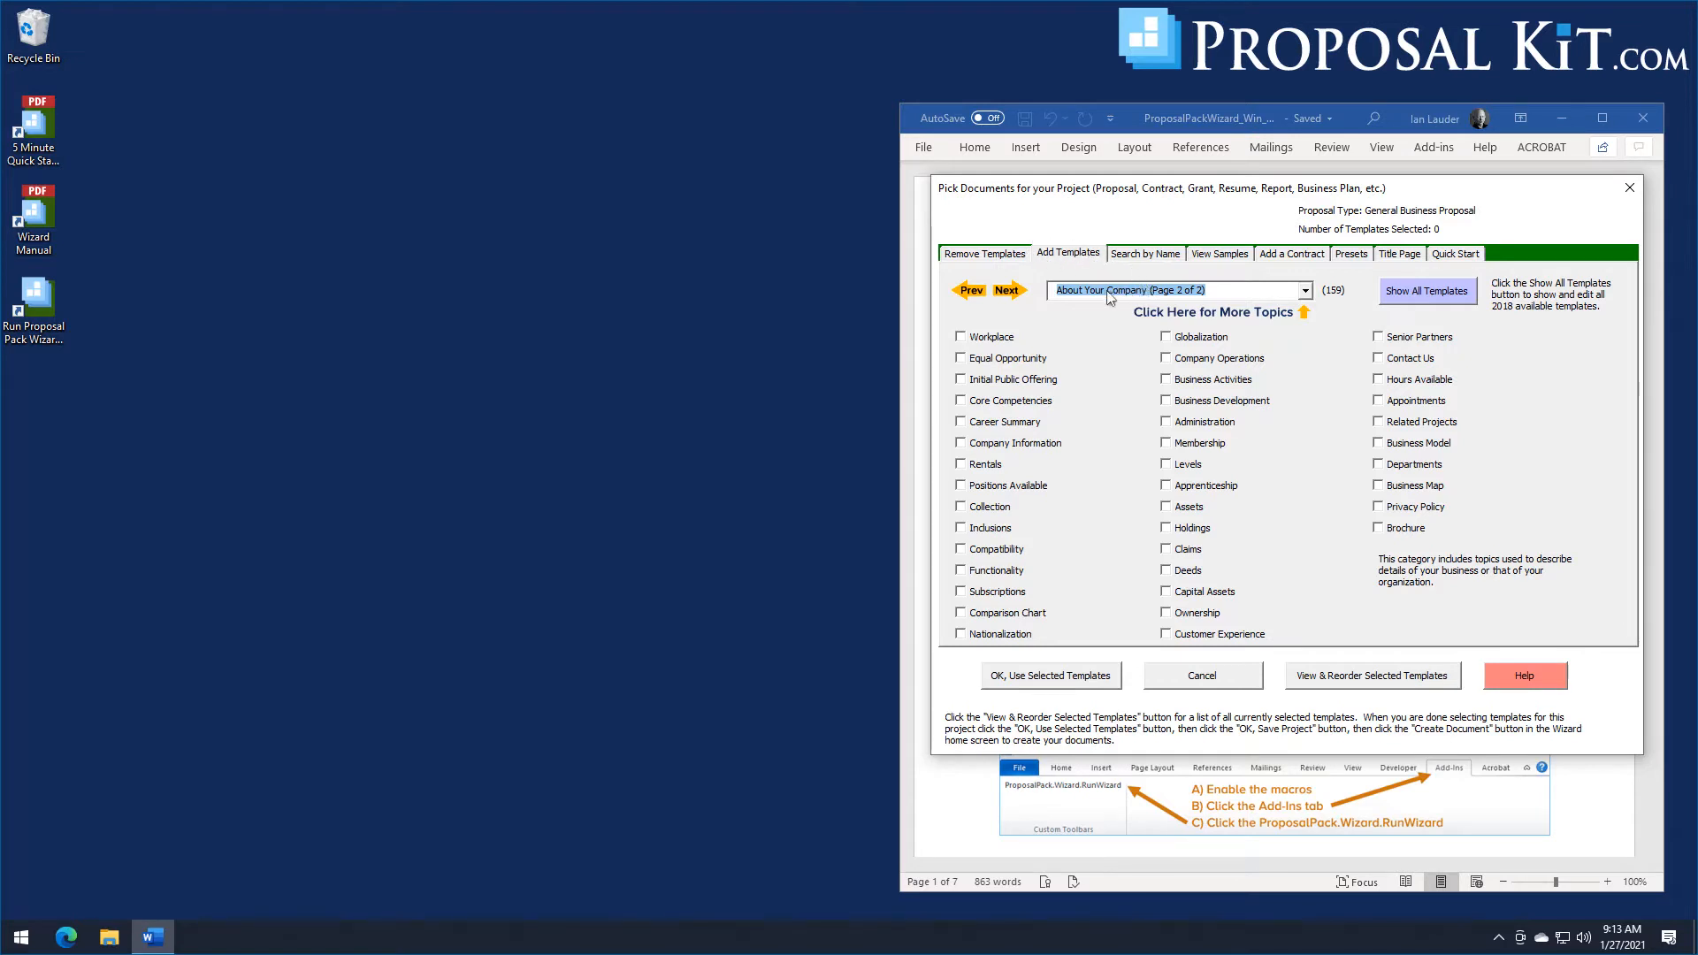
Search the template library by name for "mission", try selecting Mission Statement, and close the found templates without adding any.
click(1141, 257)
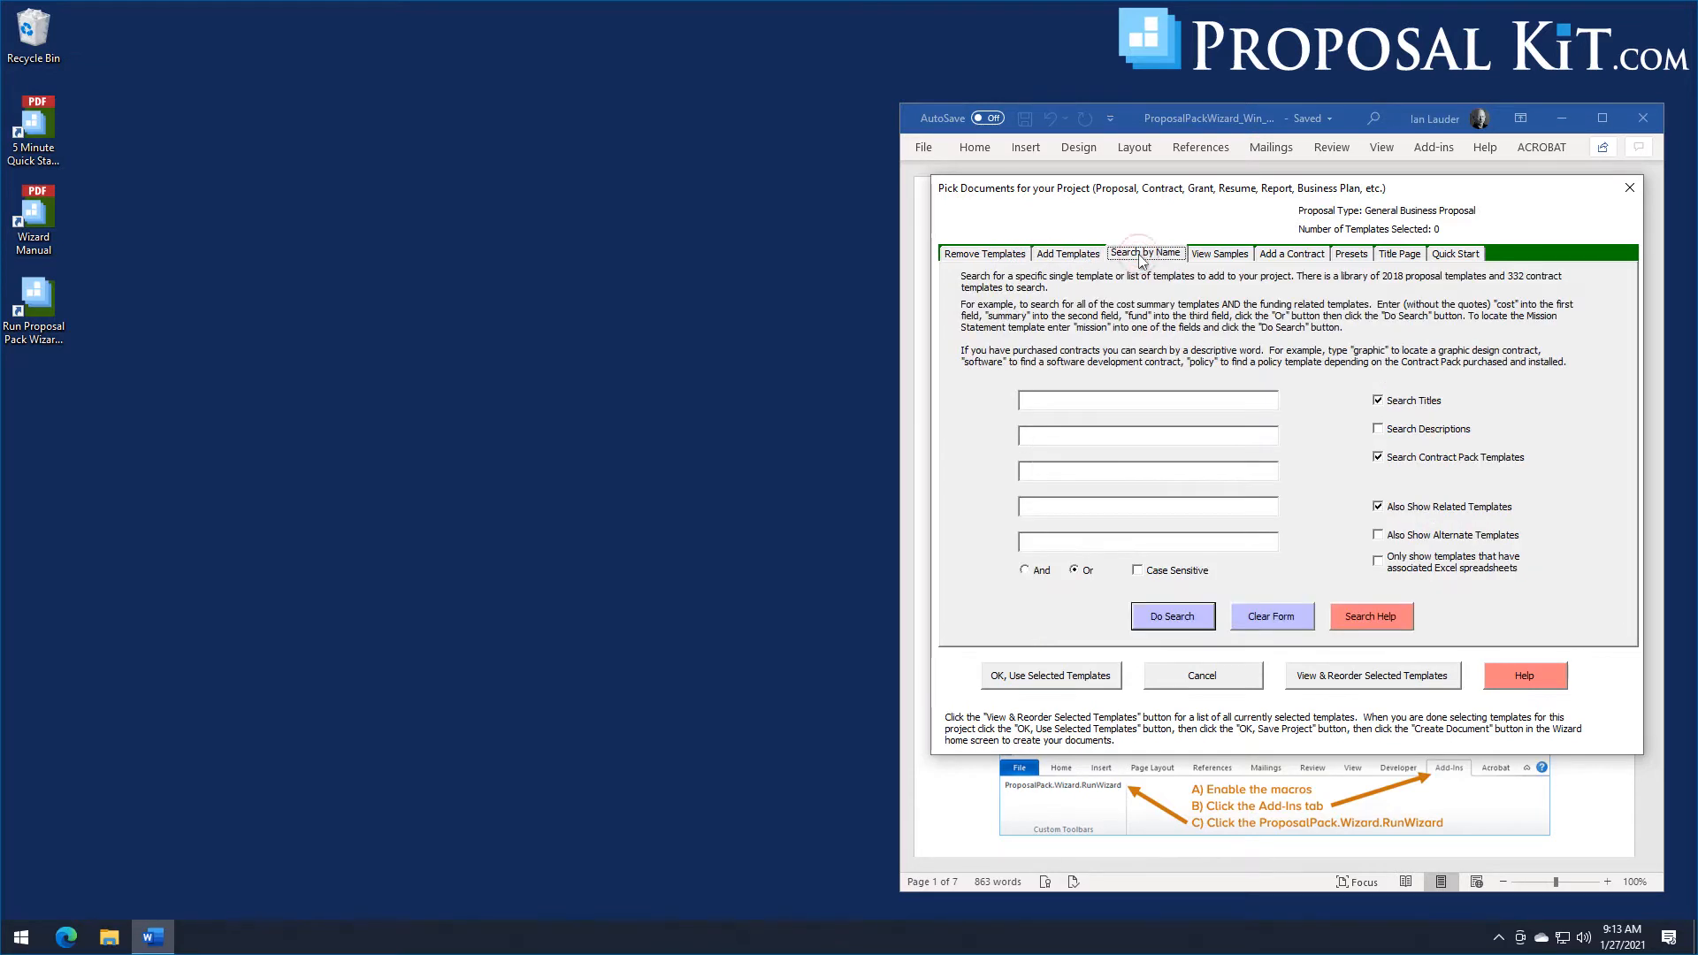
click(1074, 402)
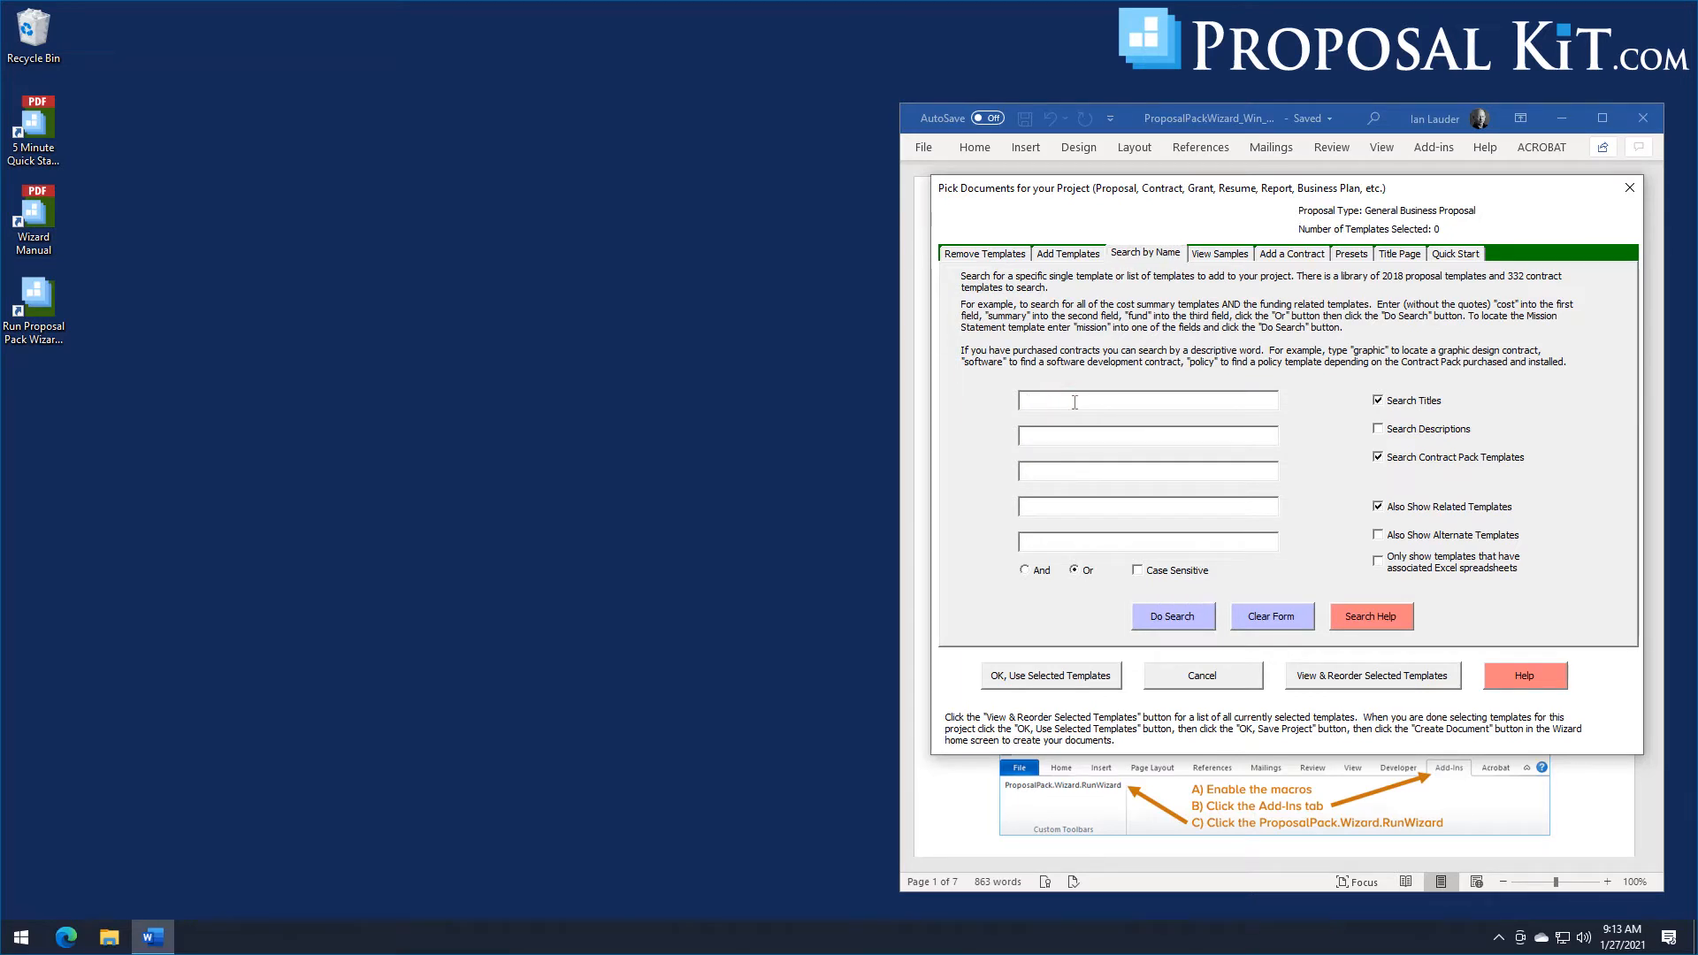
text(mission)
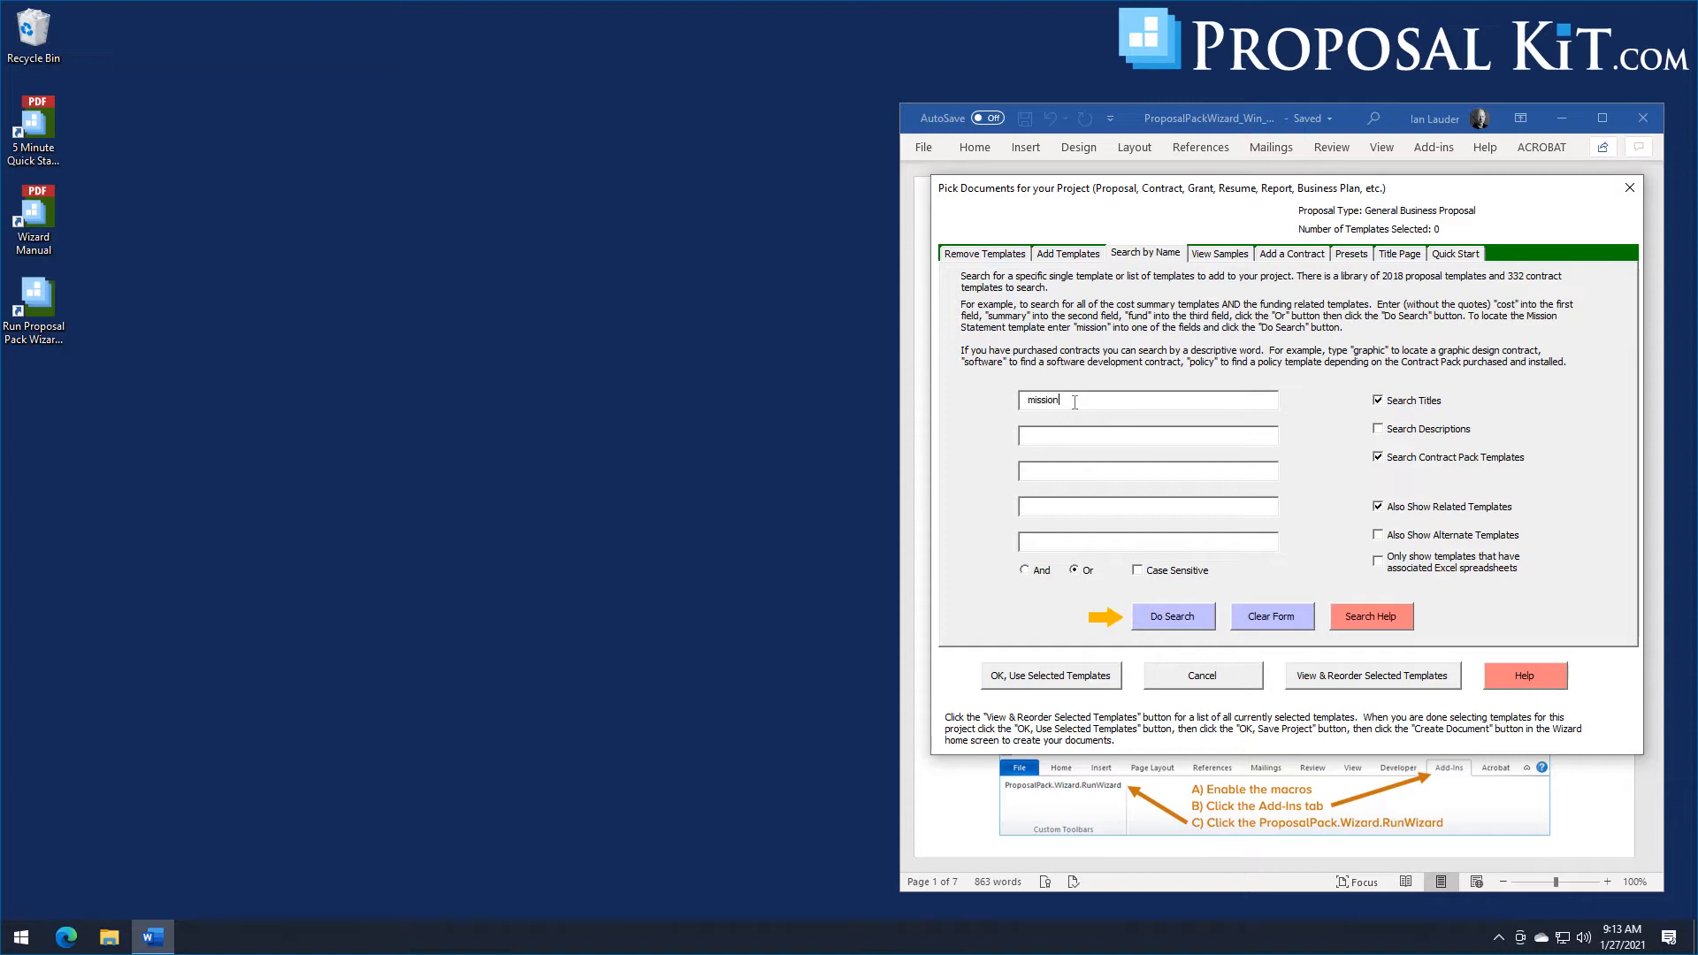
click(1182, 621)
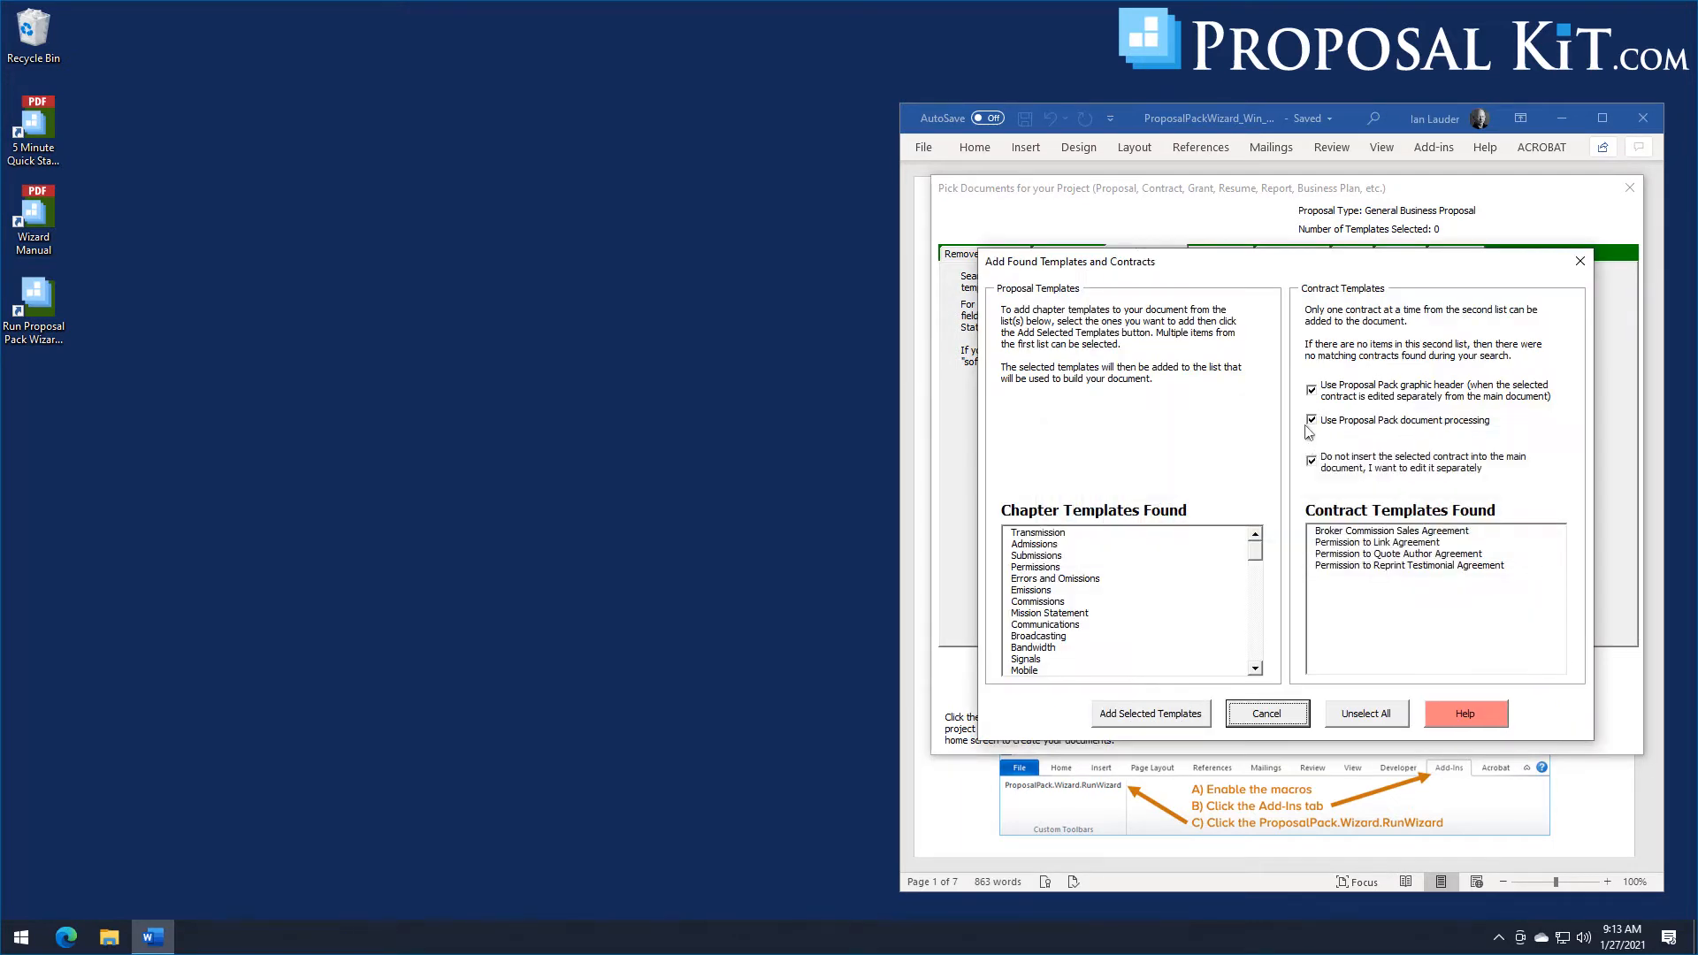
click(1018, 617)
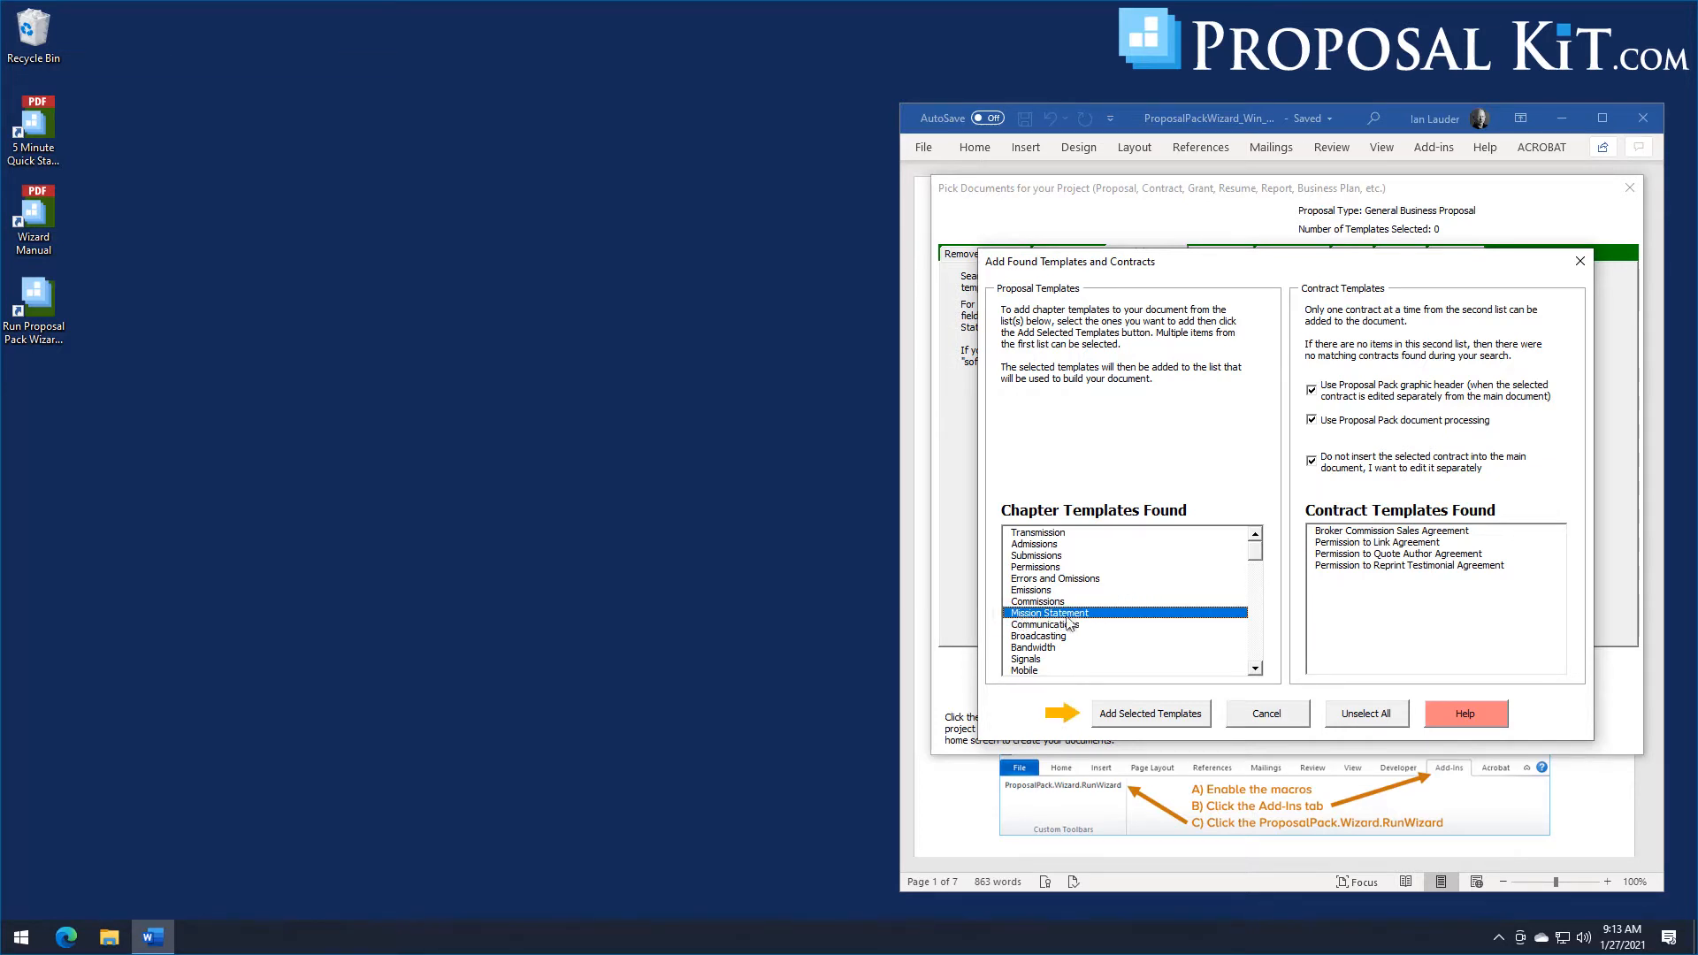
click(1069, 617)
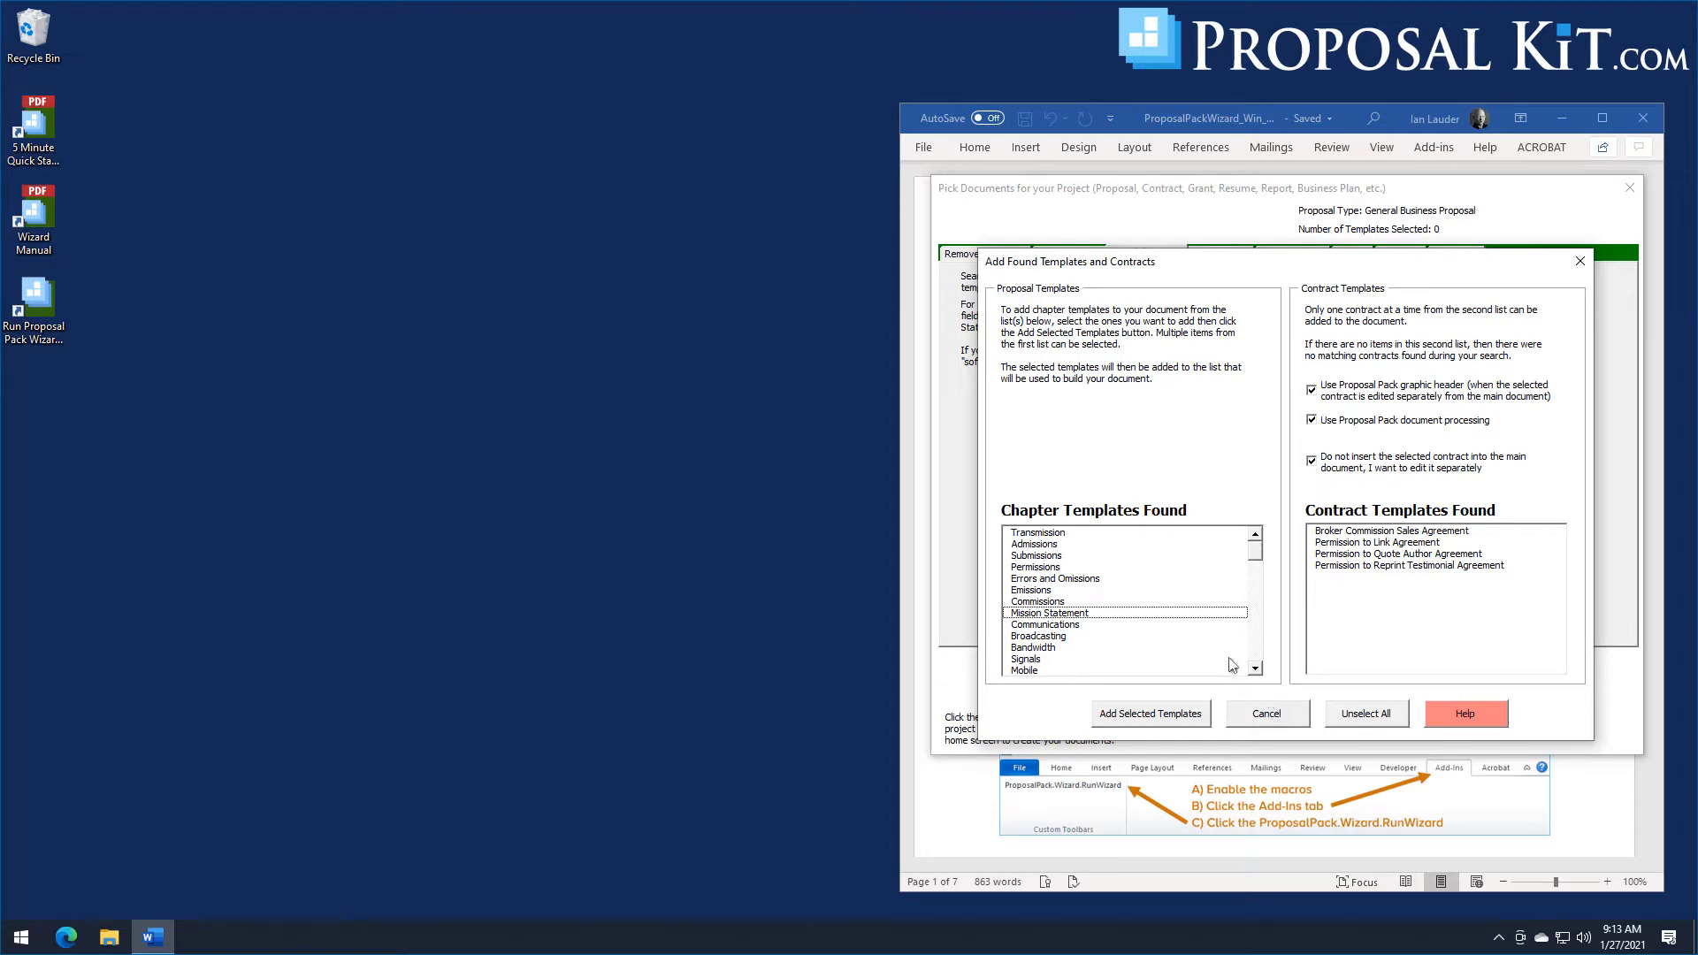
mouse_move(1255, 550)
mouse_down()
mouse_move(1263, 681)
mouse_move(1265, 545)
mouse_up()
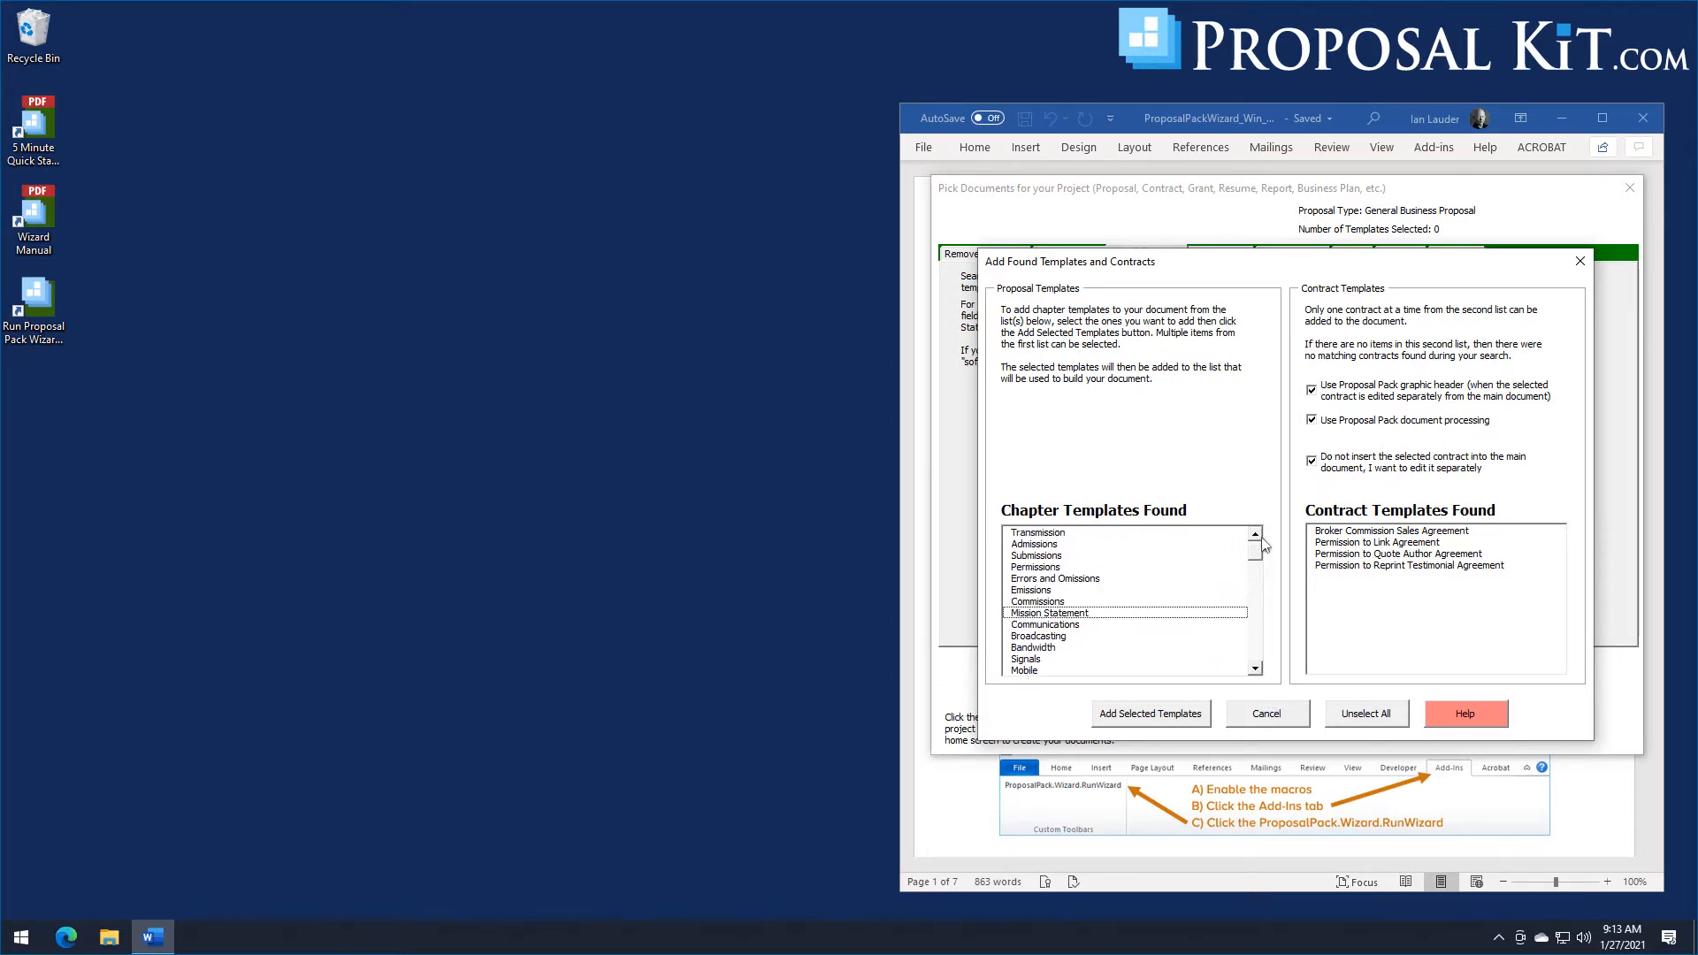
click(1260, 722)
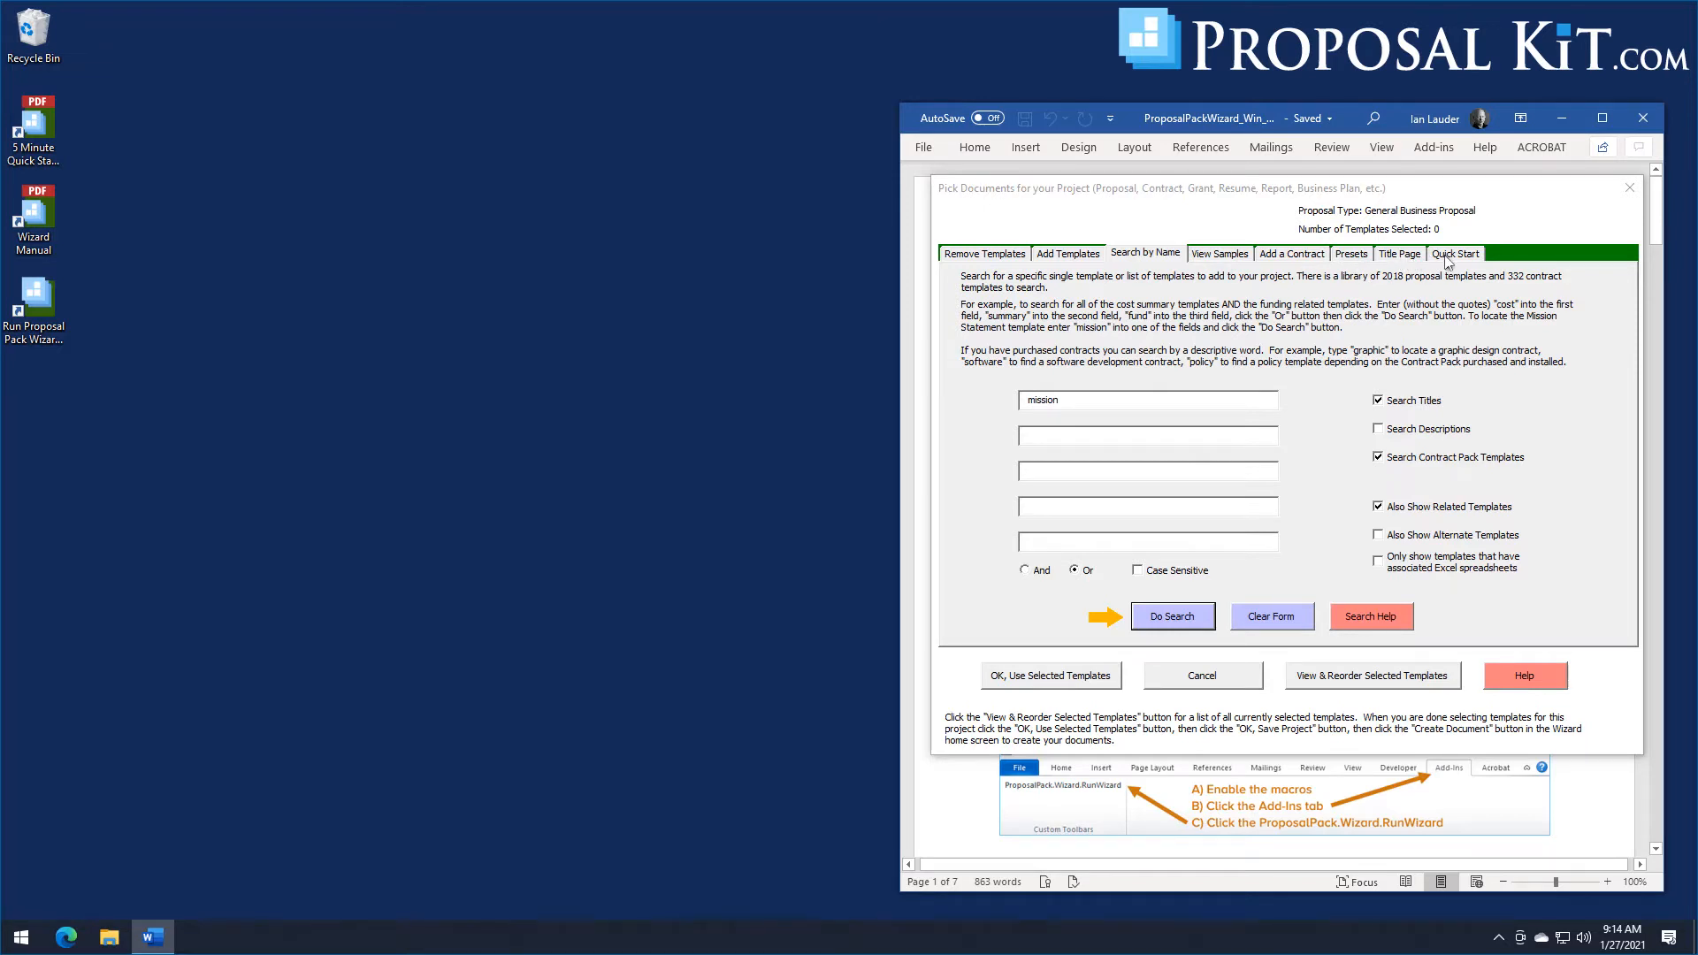
Look through the list of completed sample documents from beginning to end without choosing one.
click(1221, 254)
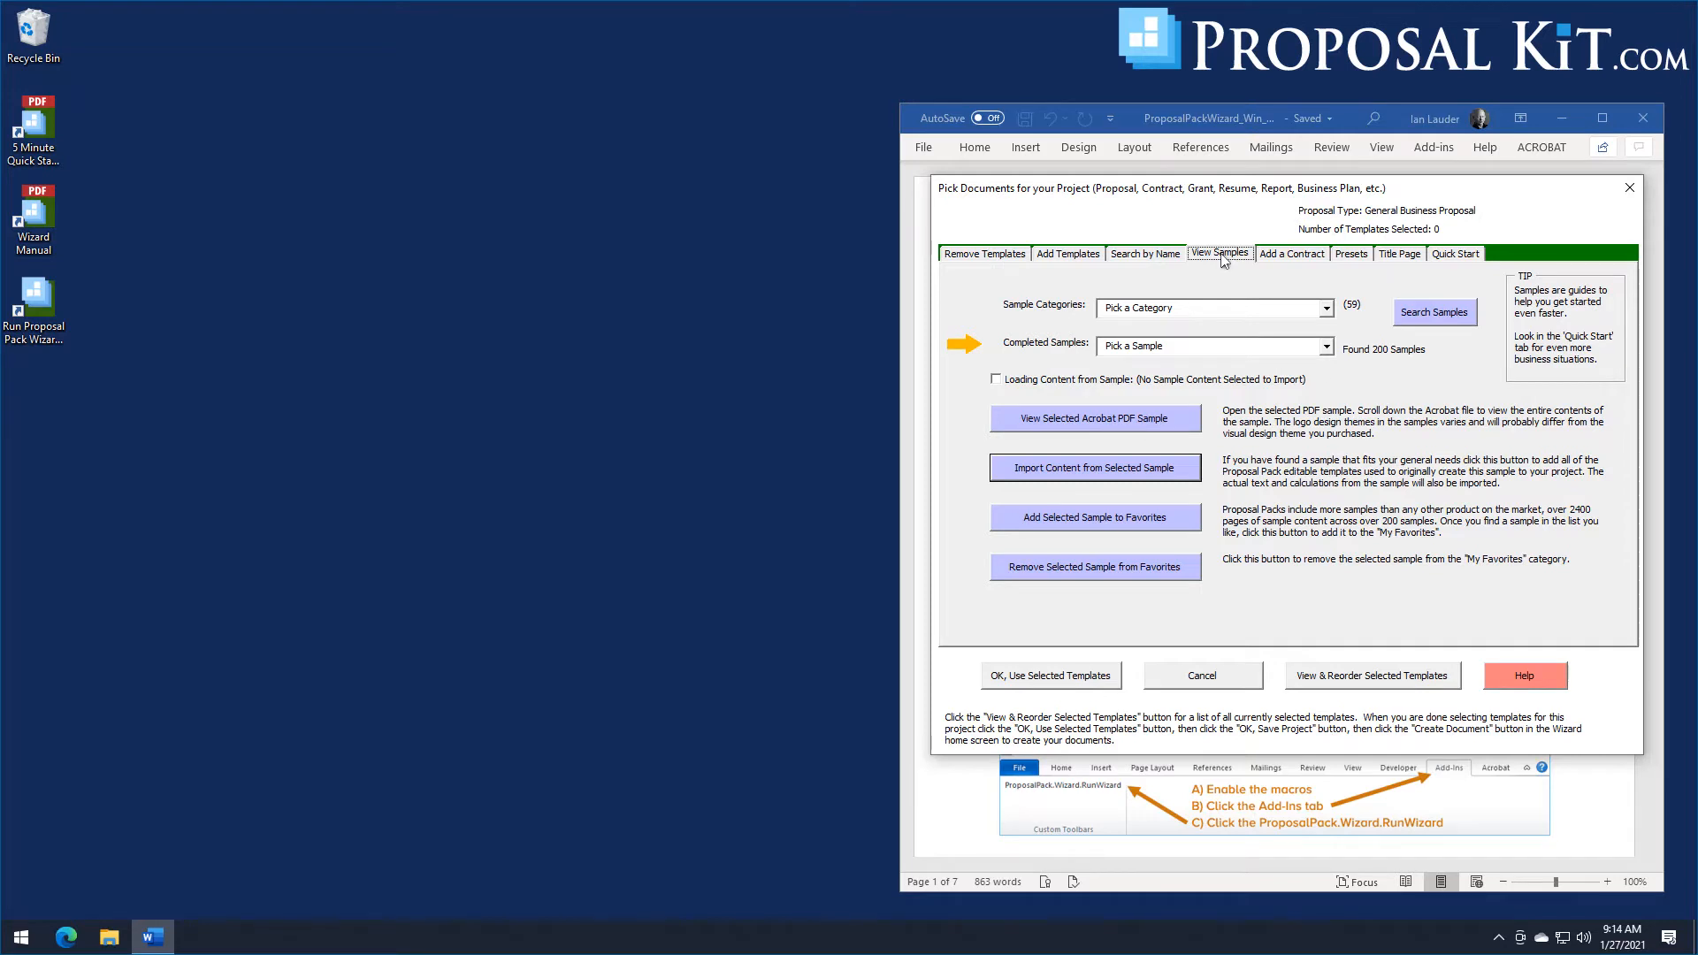
click(1327, 347)
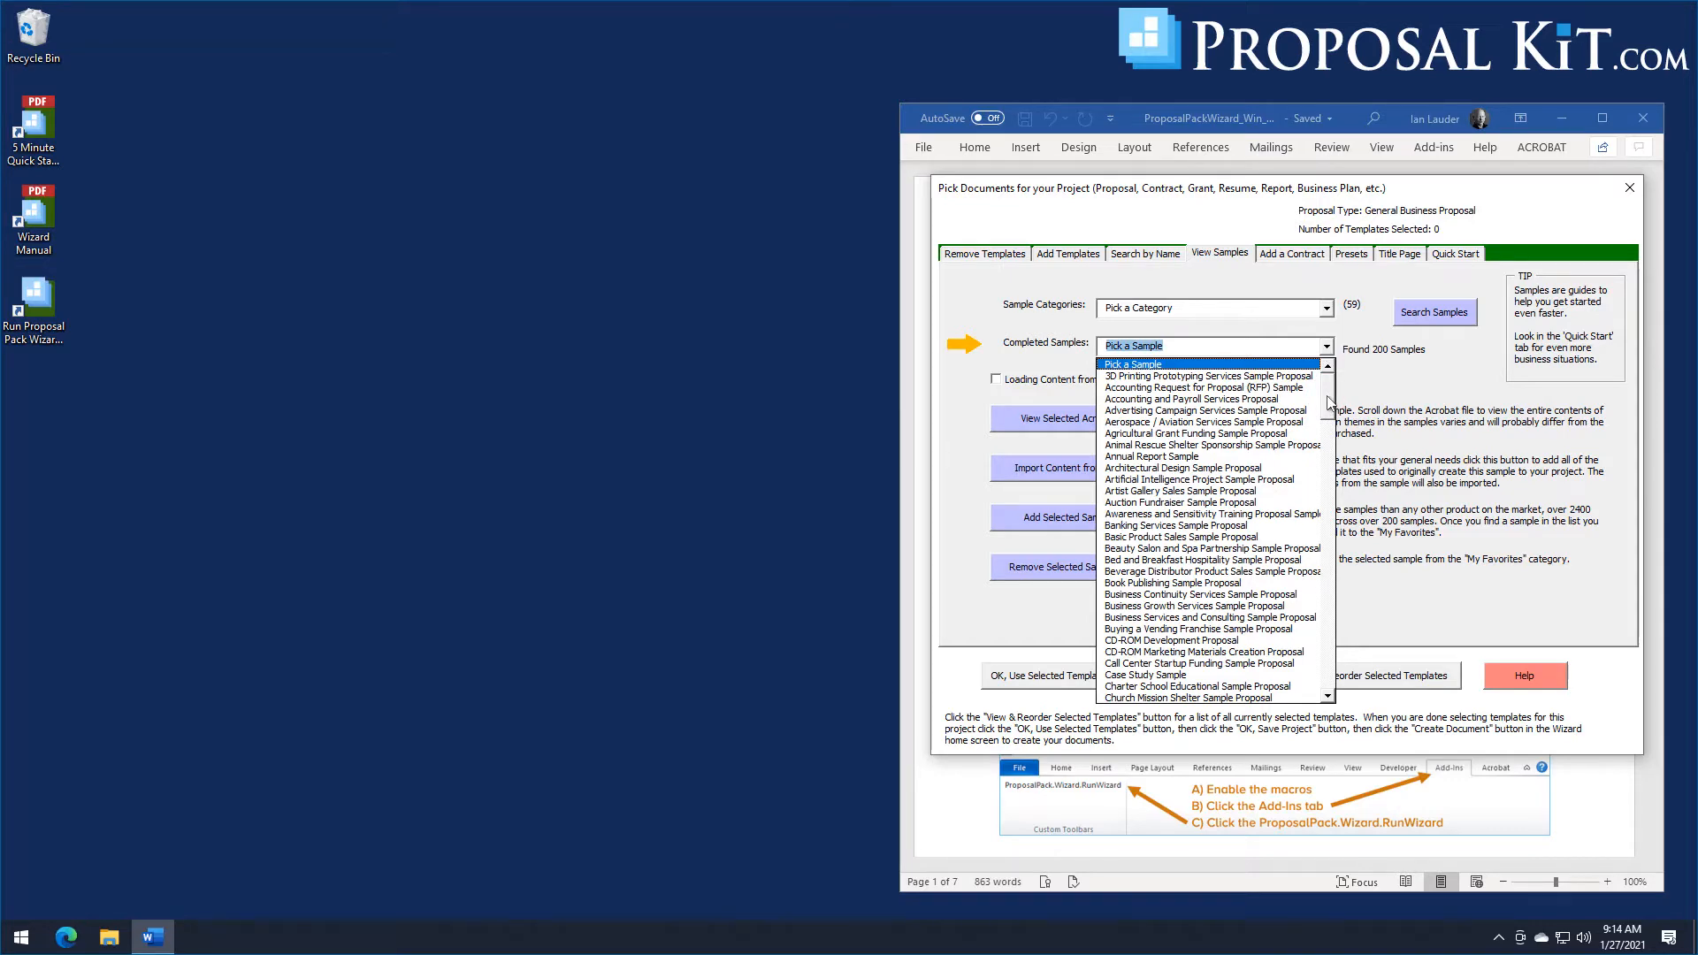
drag(1328, 402, 1339, 683)
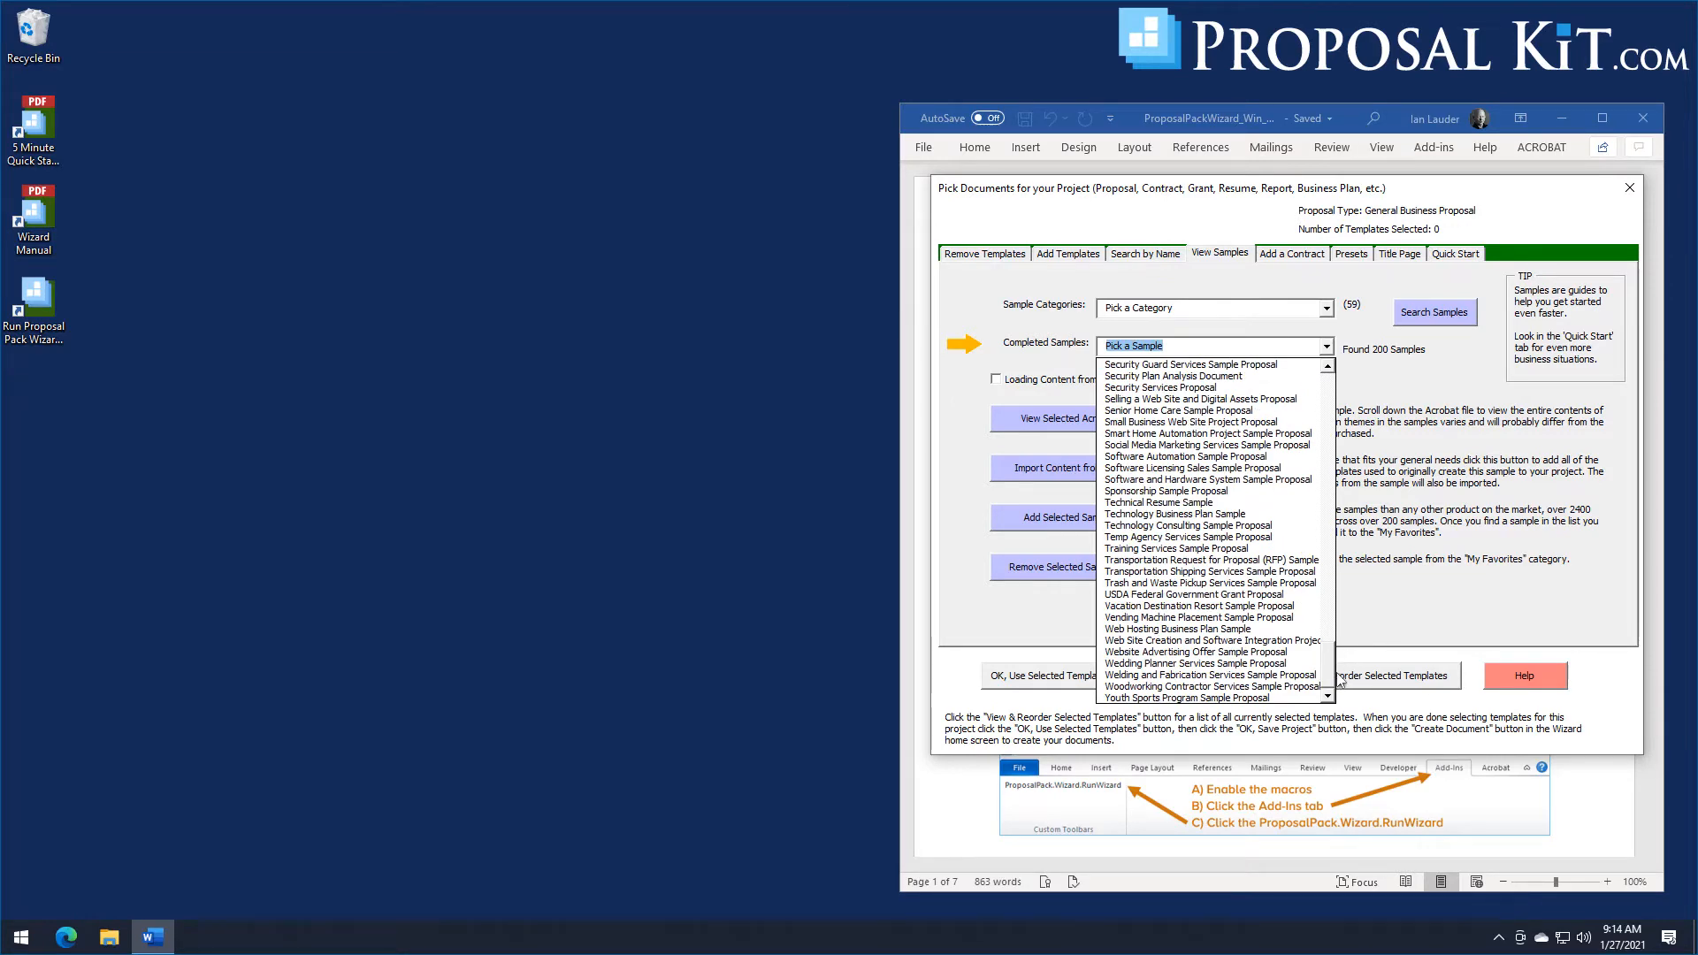
drag(1340, 680, 1344, 407)
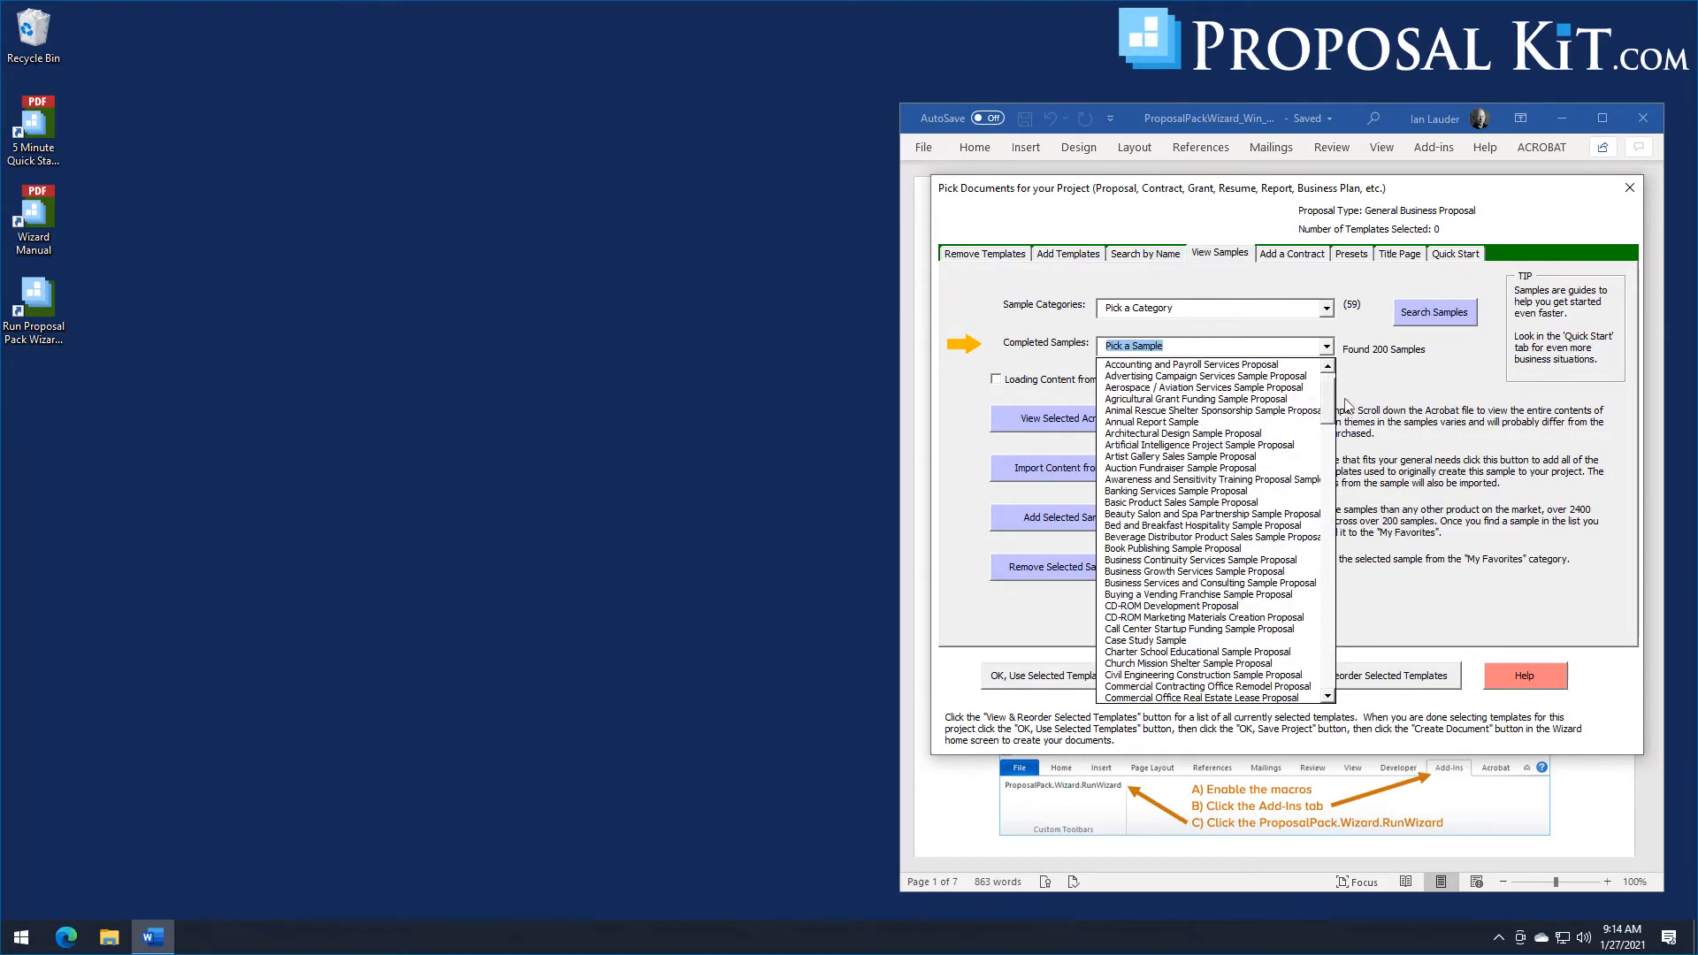
click(1456, 254)
click(1220, 253)
Look over the Quick Start import lists and search them for "franchise".
click(1468, 254)
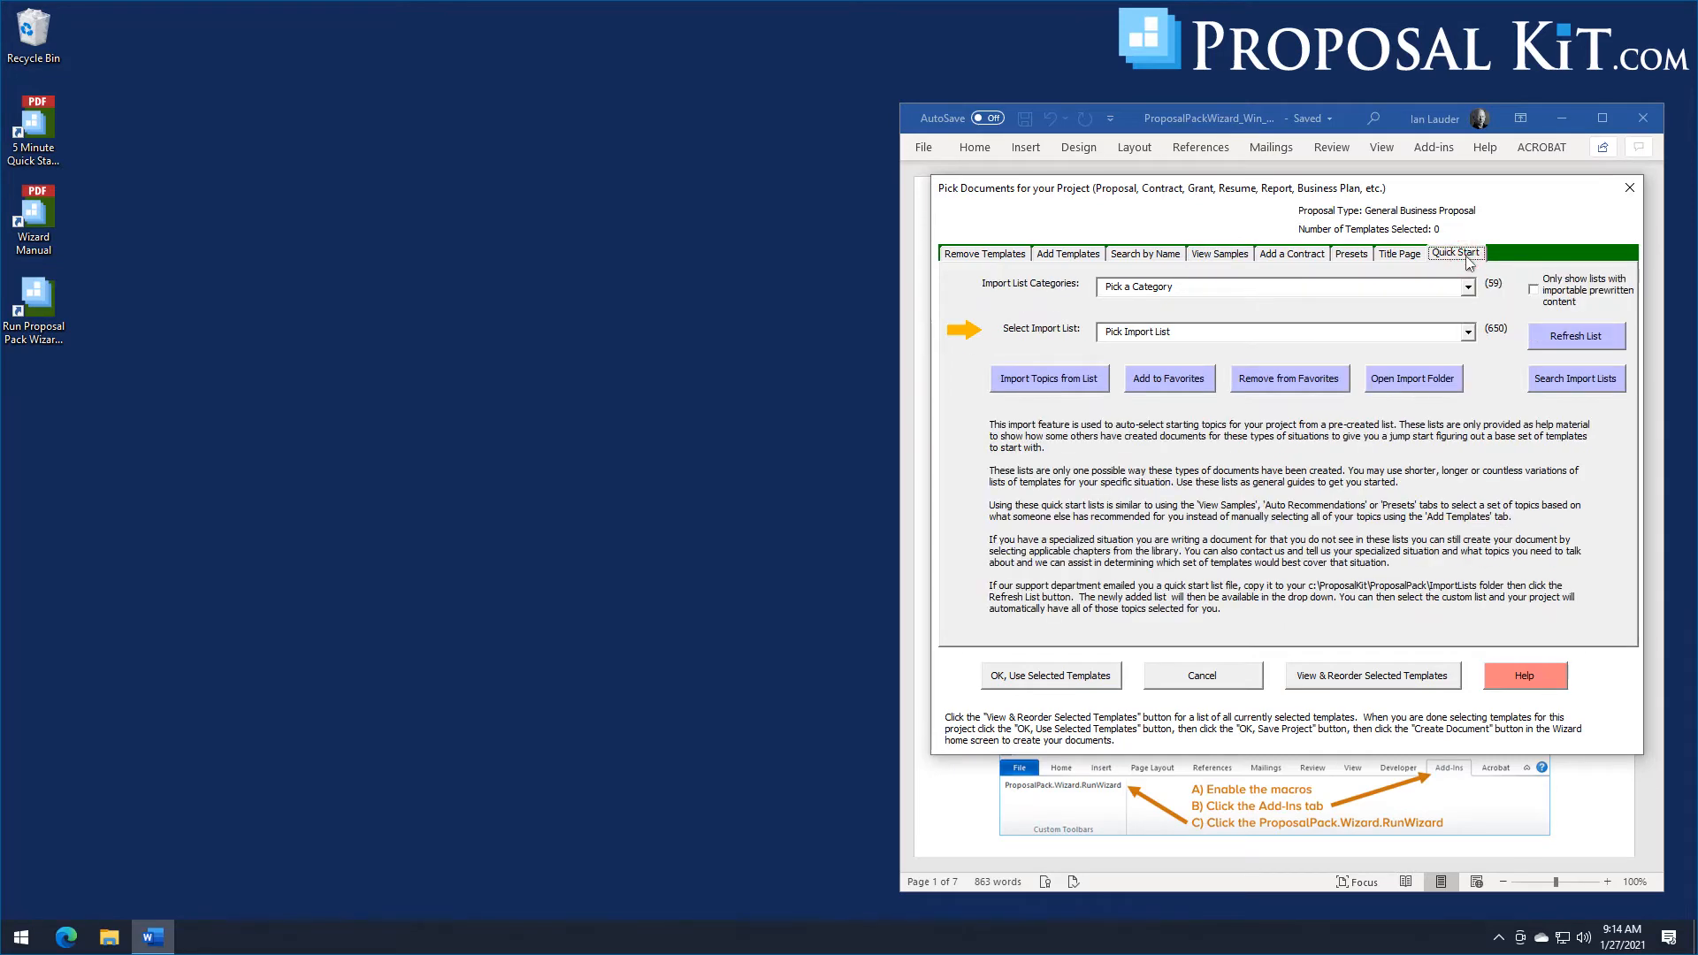
click(1468, 336)
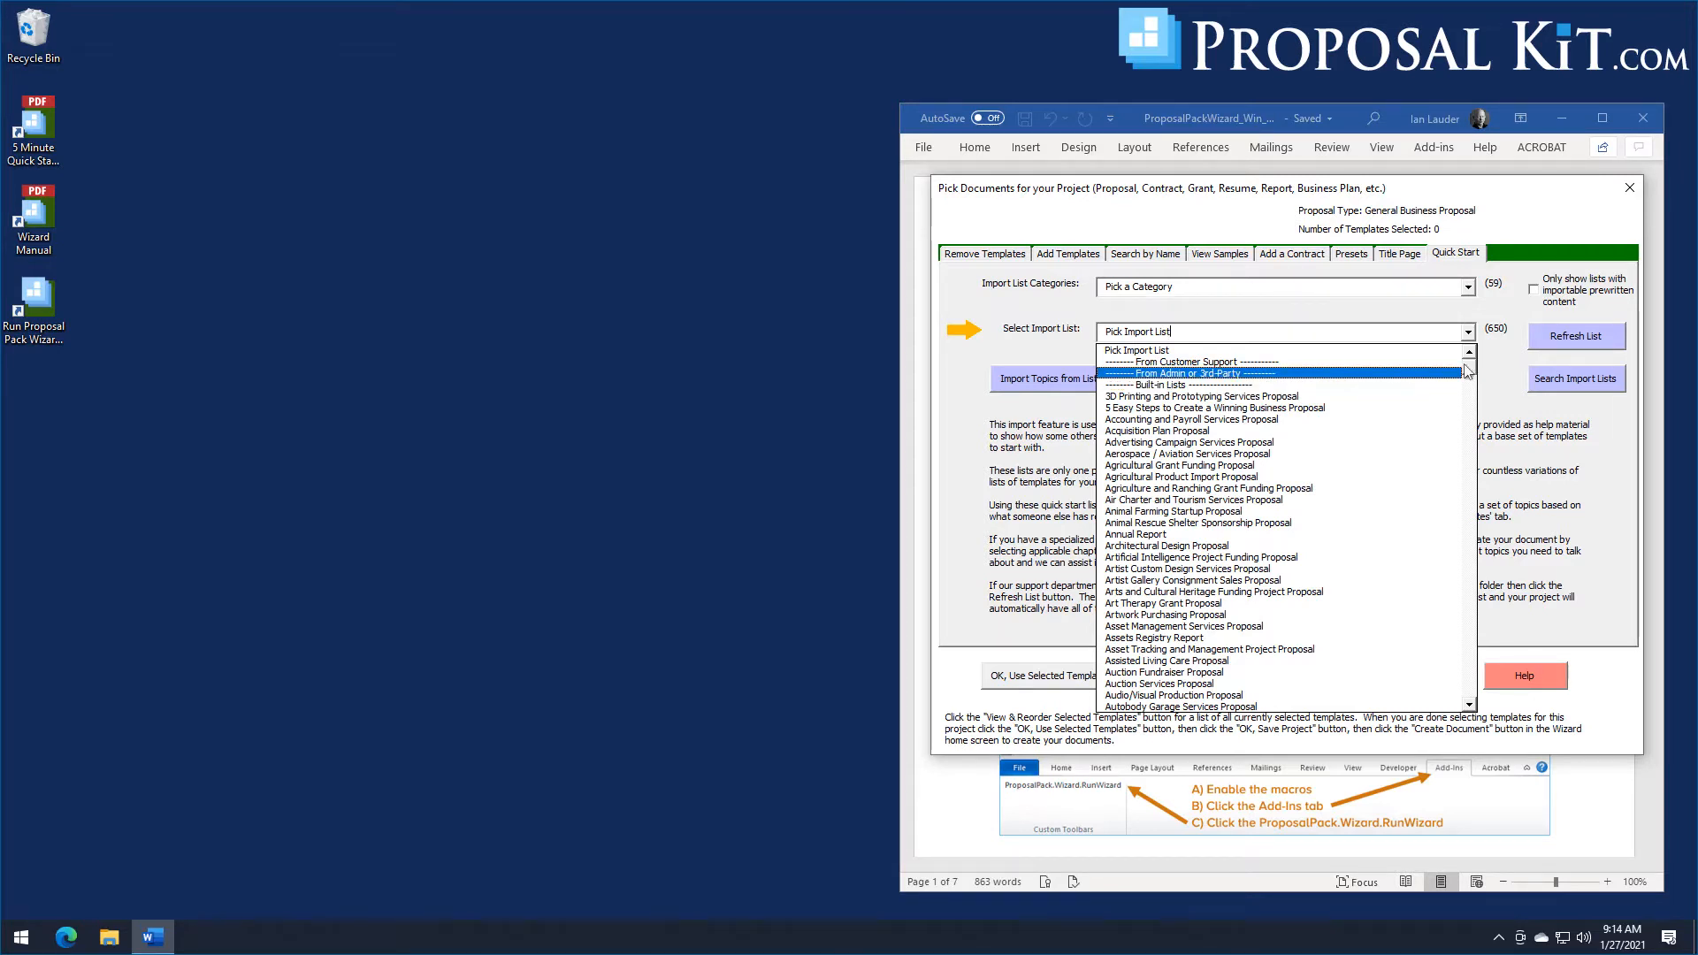
scroll(1468, 372, down, 10)
scroll(1468, 371, up, 10)
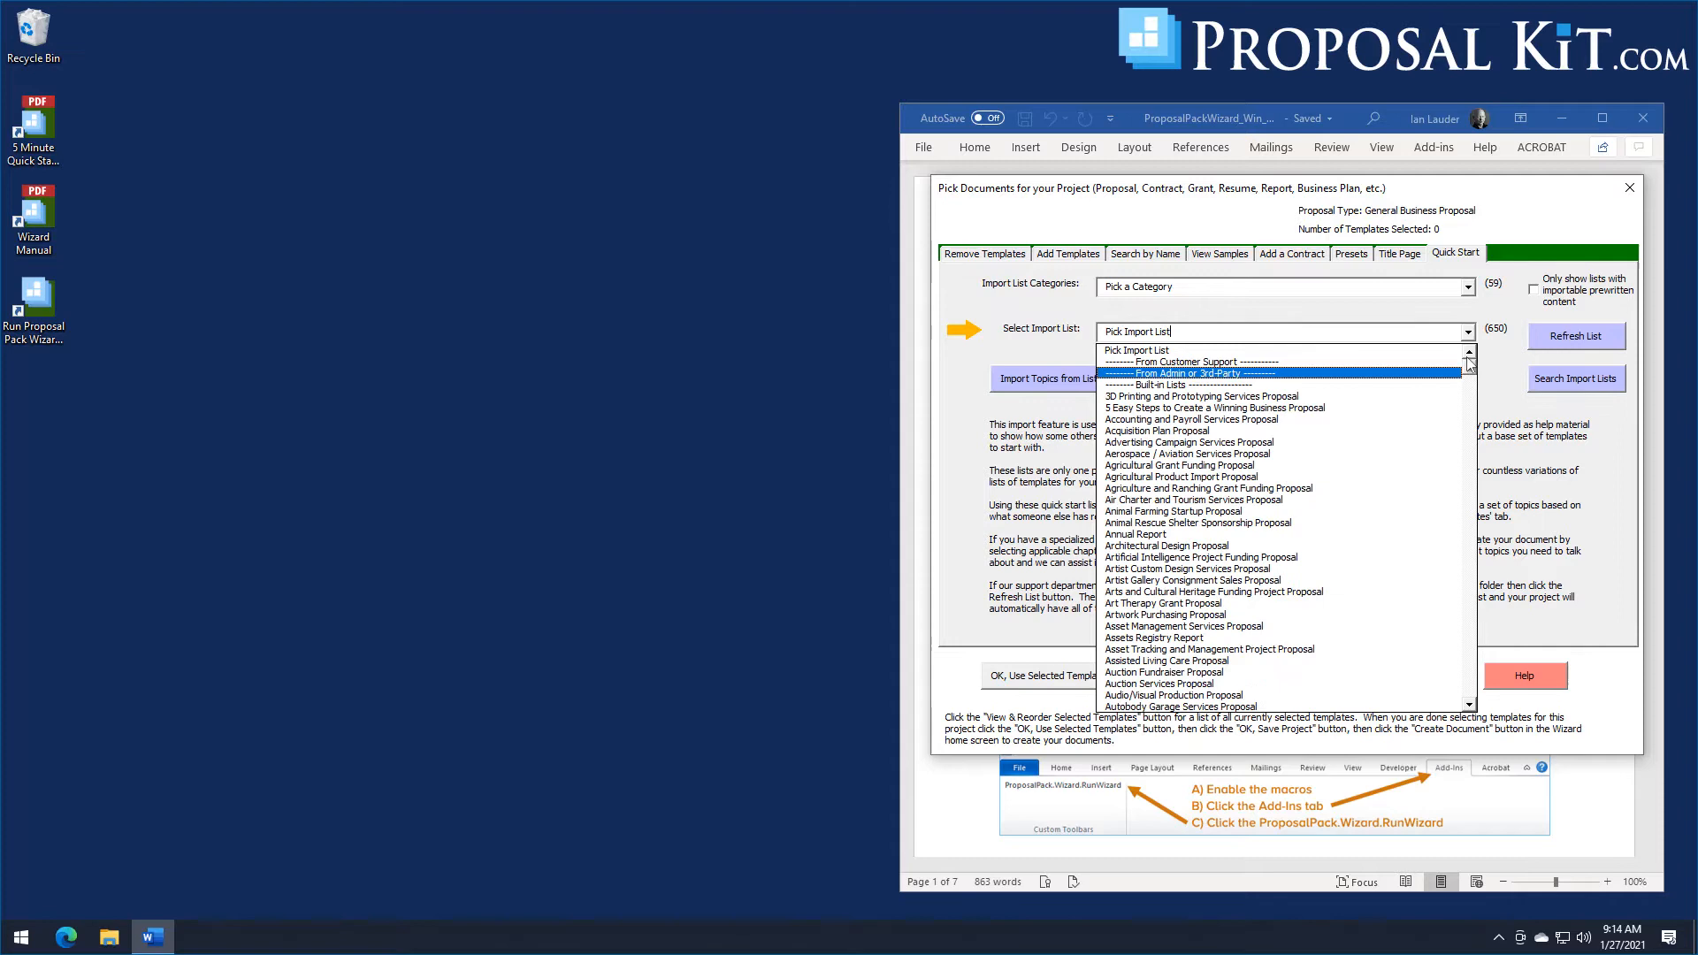
click(1532, 385)
click(1546, 386)
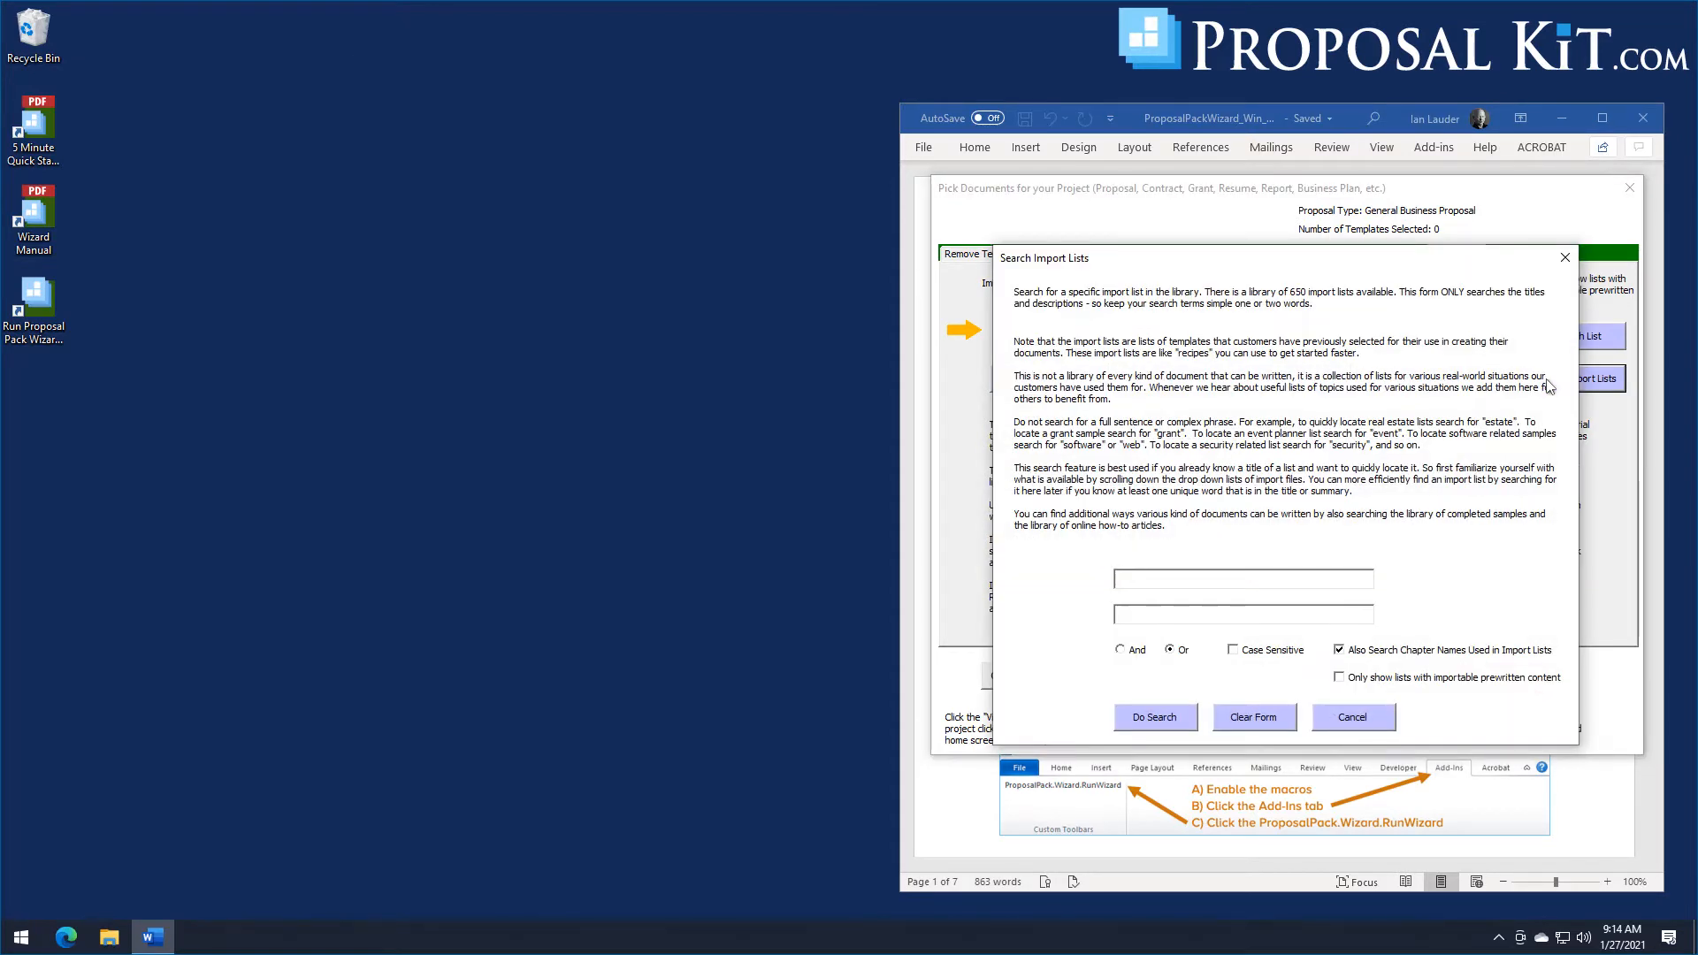
text(franch)
click(1168, 729)
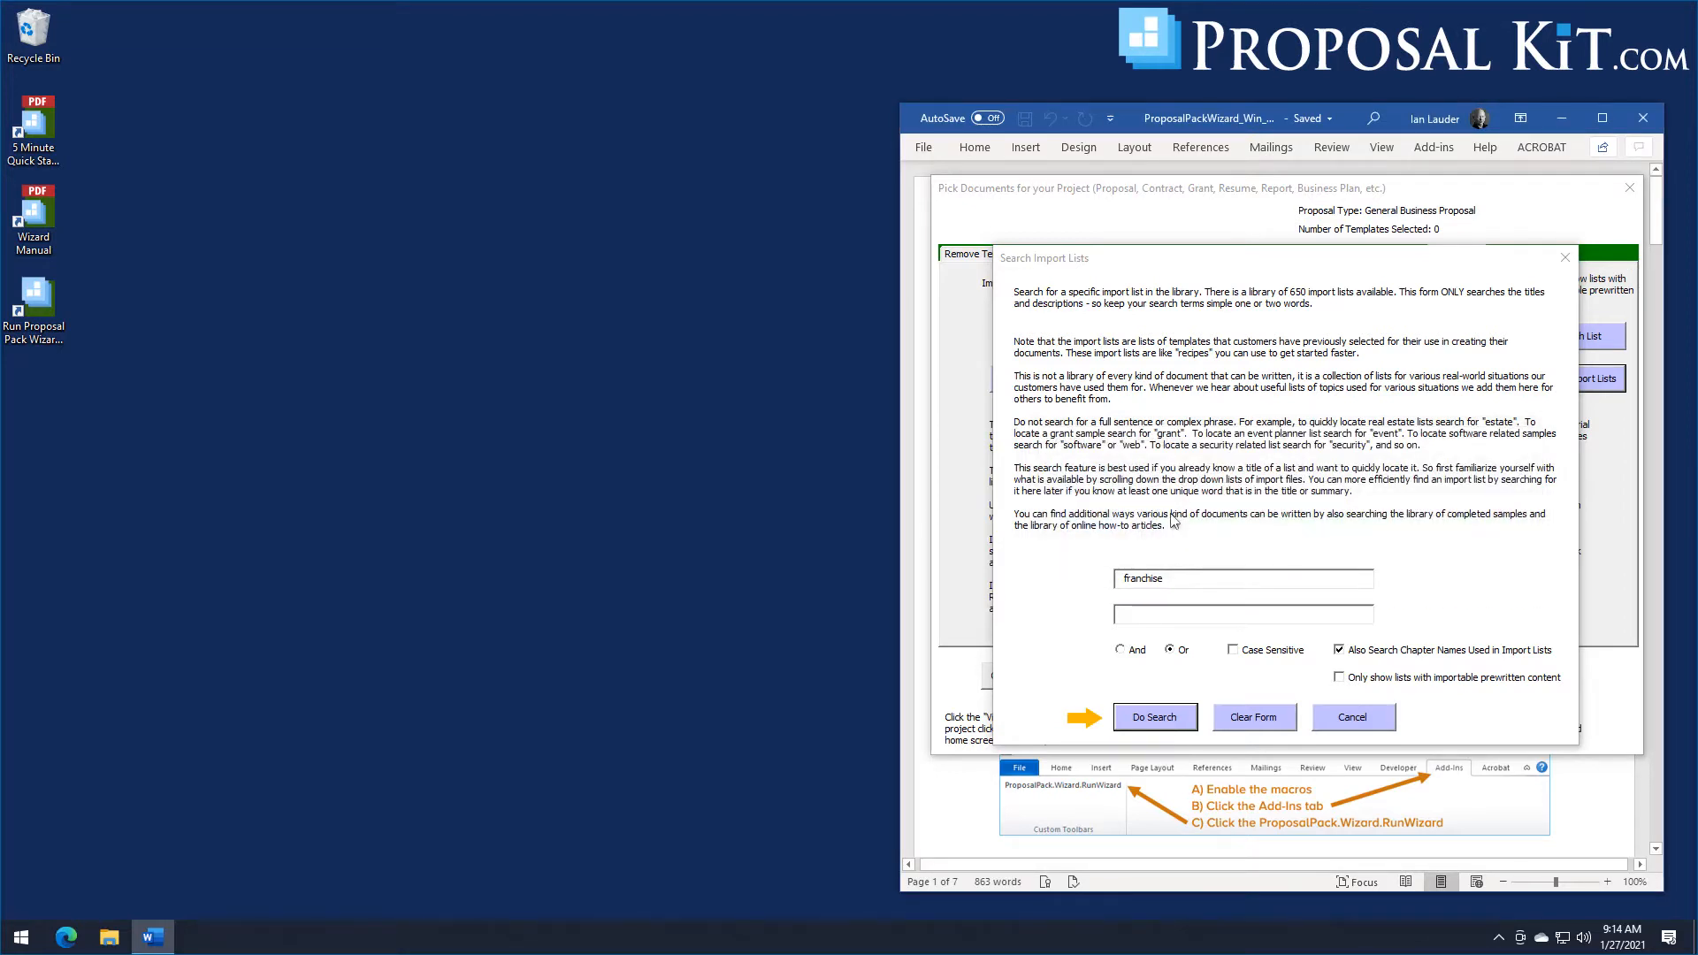
click(989, 532)
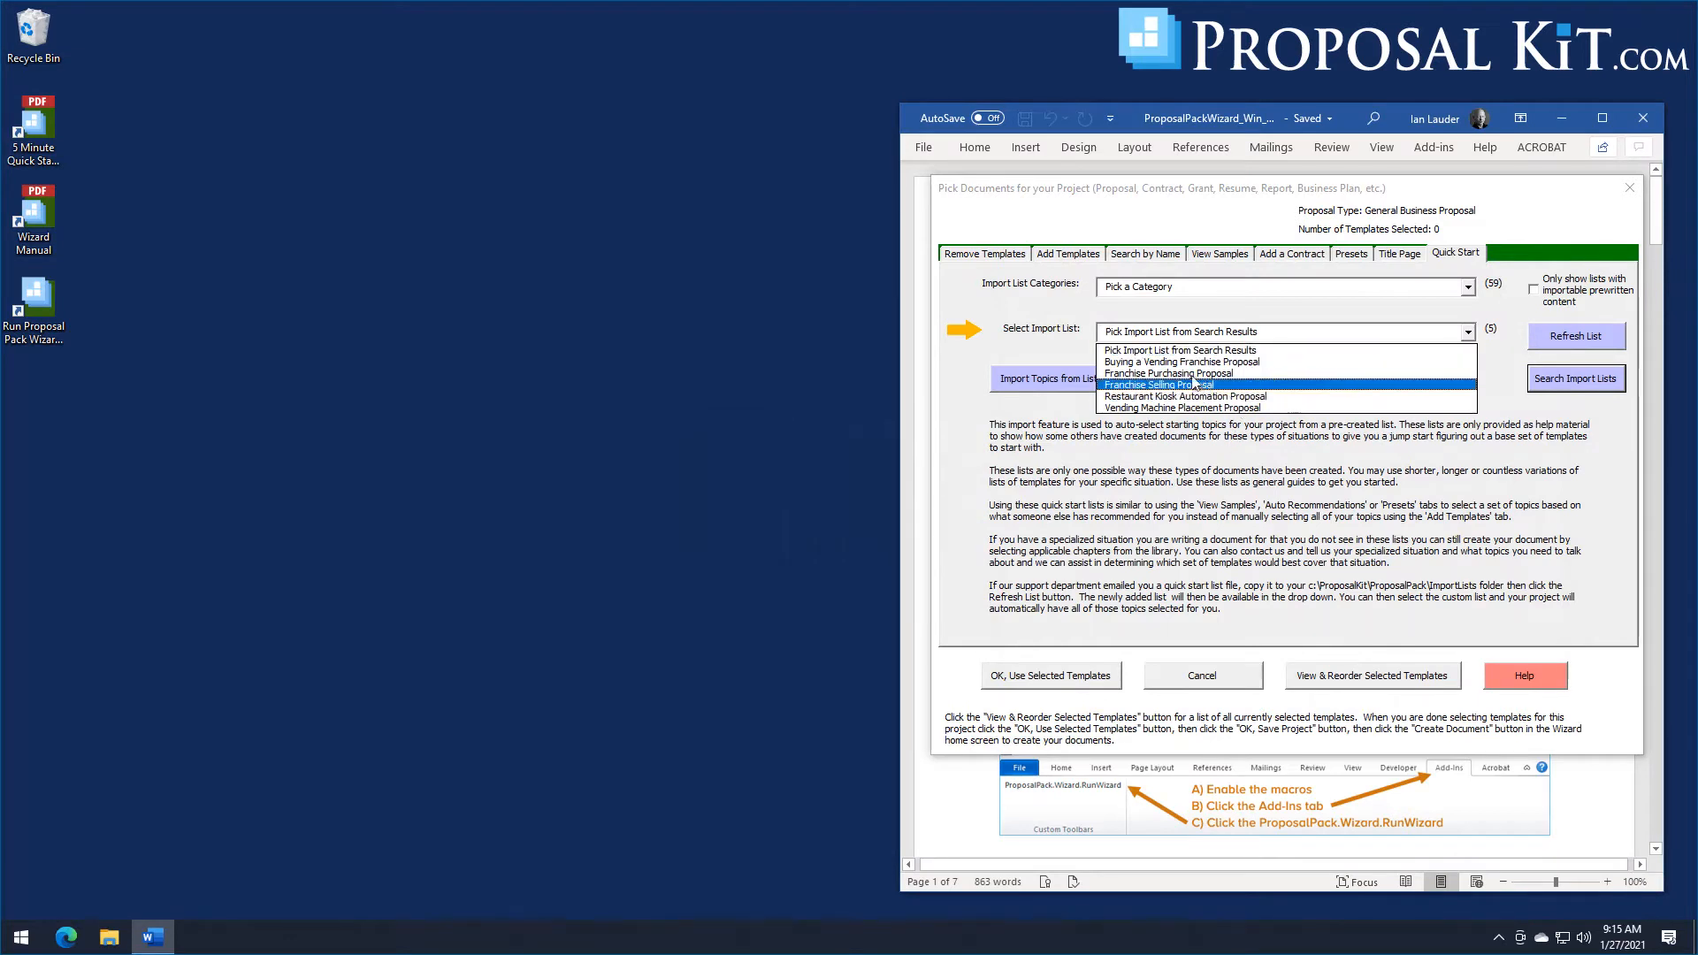
Import the topics of the Franchise Selling Proposal list into the project together with its pre-written sample content.
click(1146, 376)
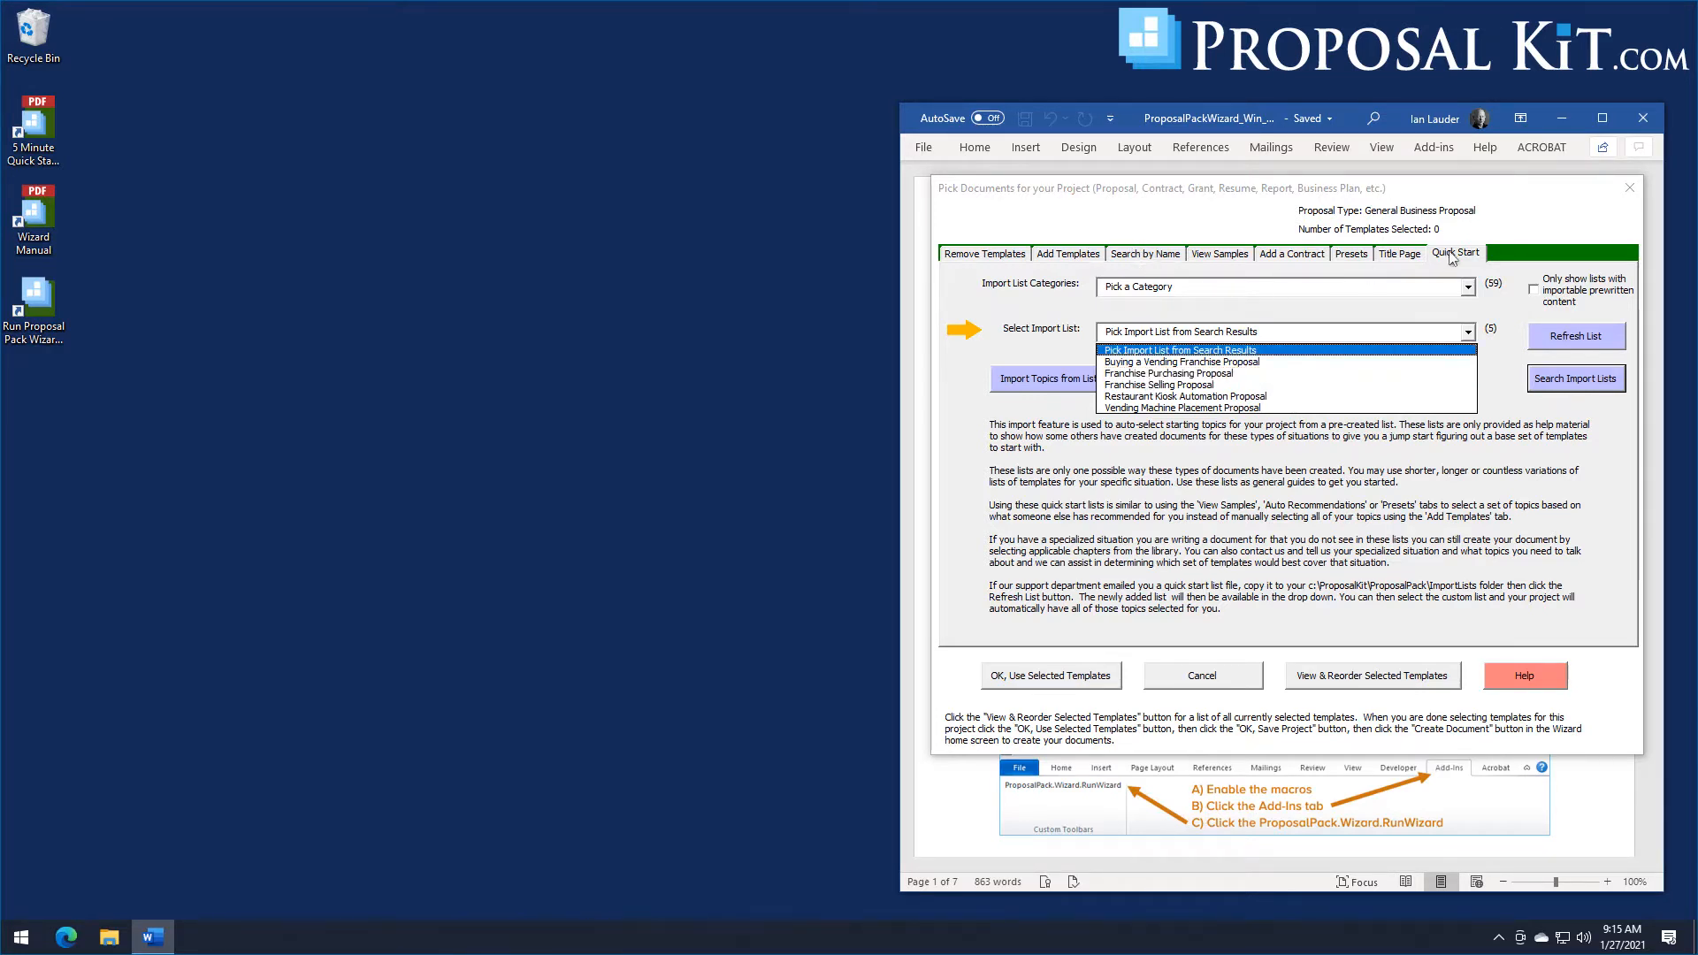
click(1146, 385)
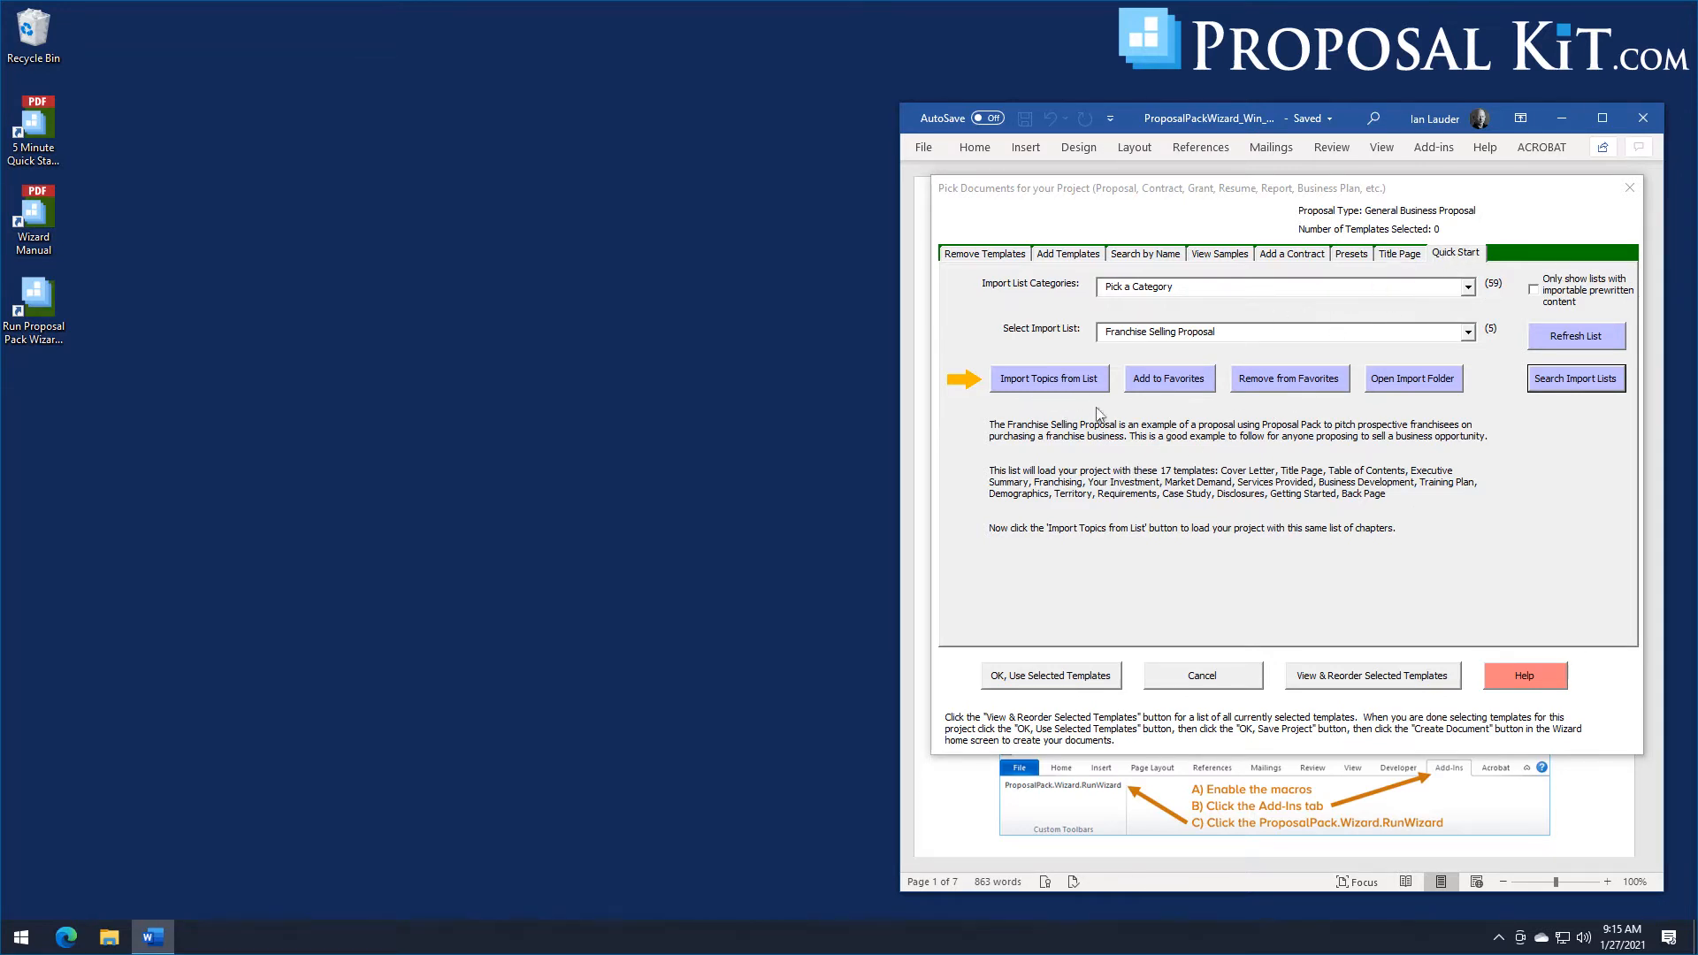
click(1049, 387)
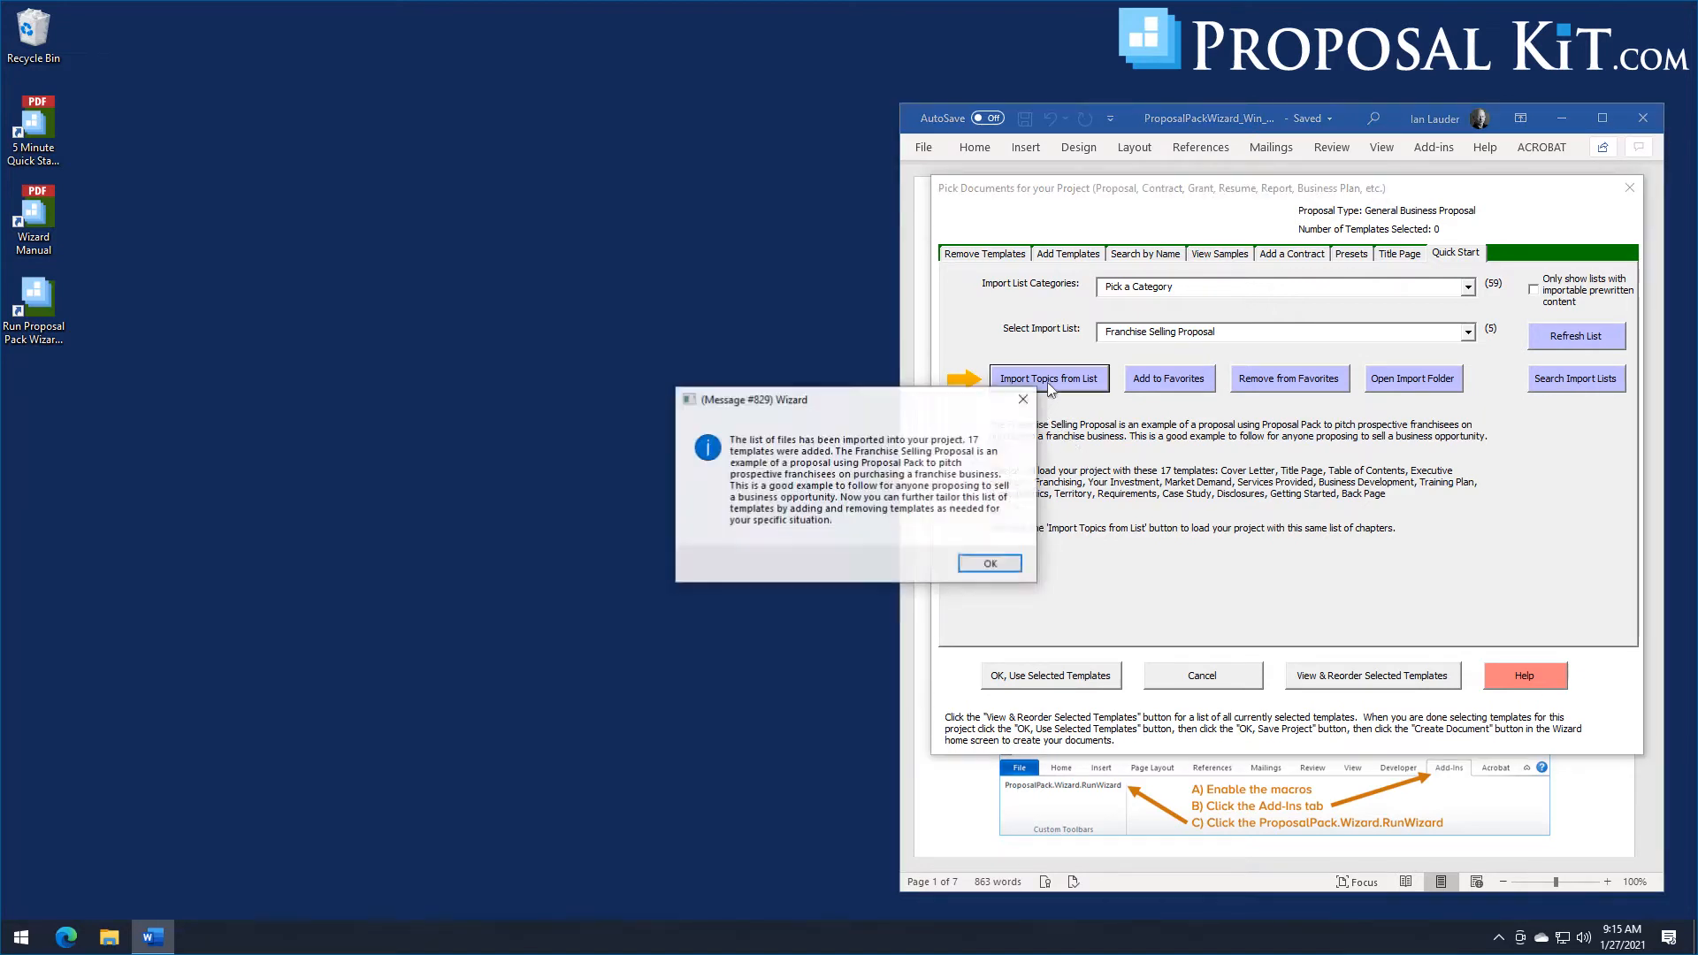
click(984, 562)
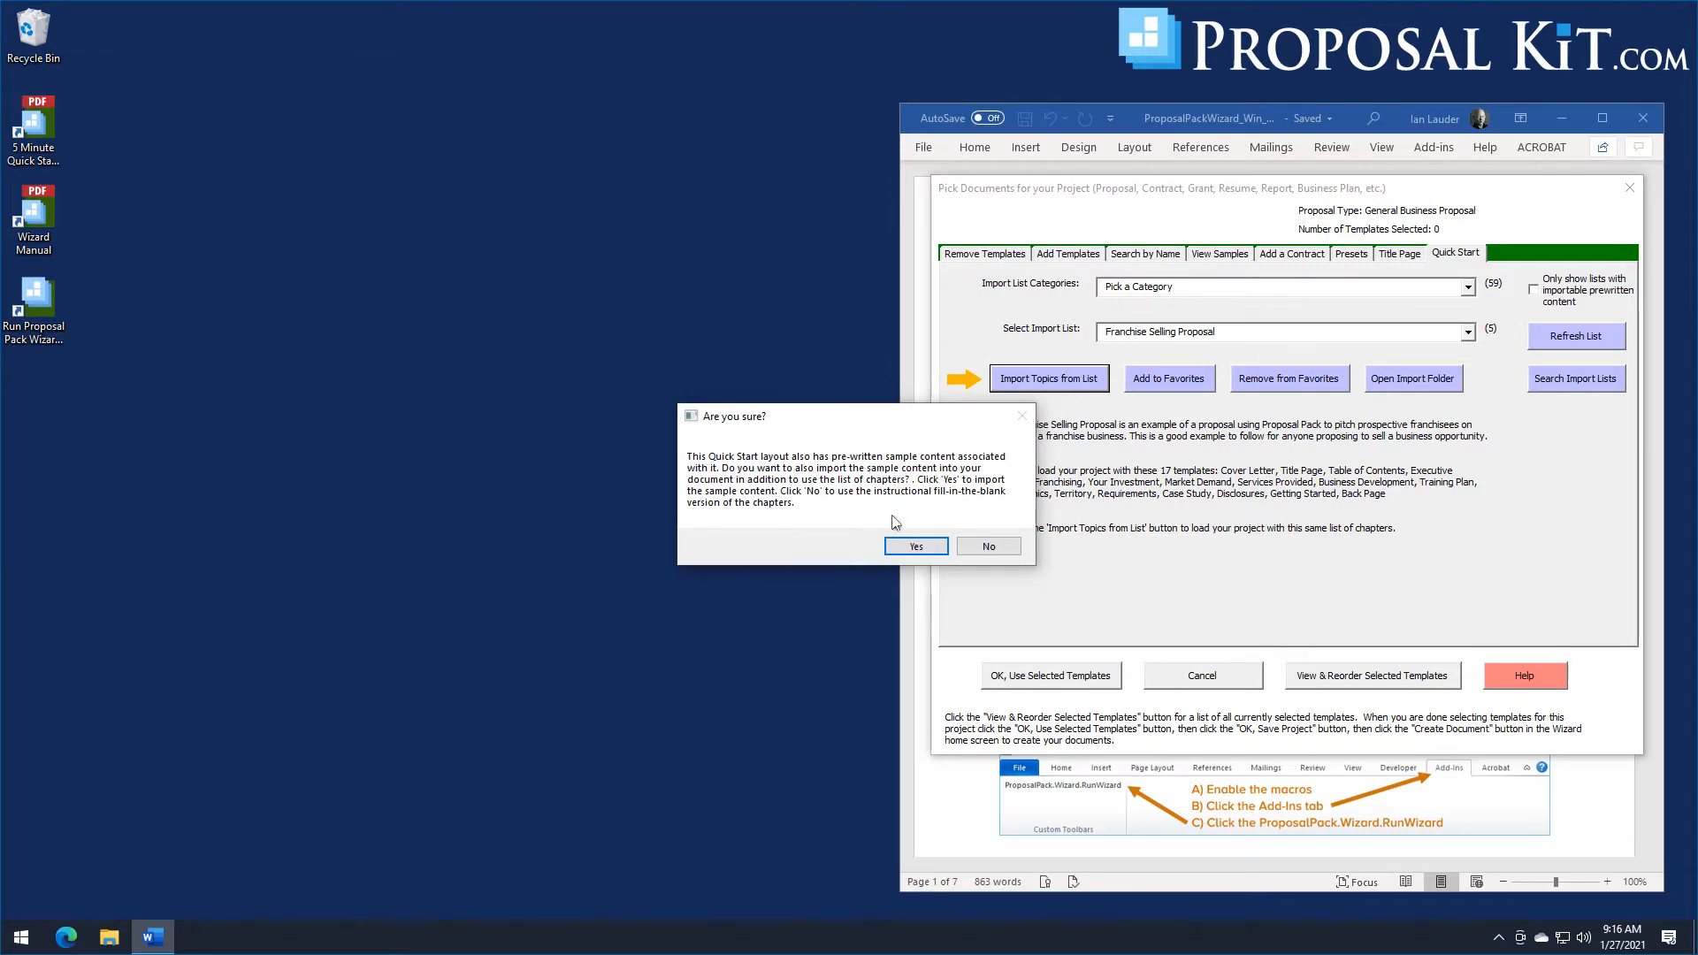
click(911, 546)
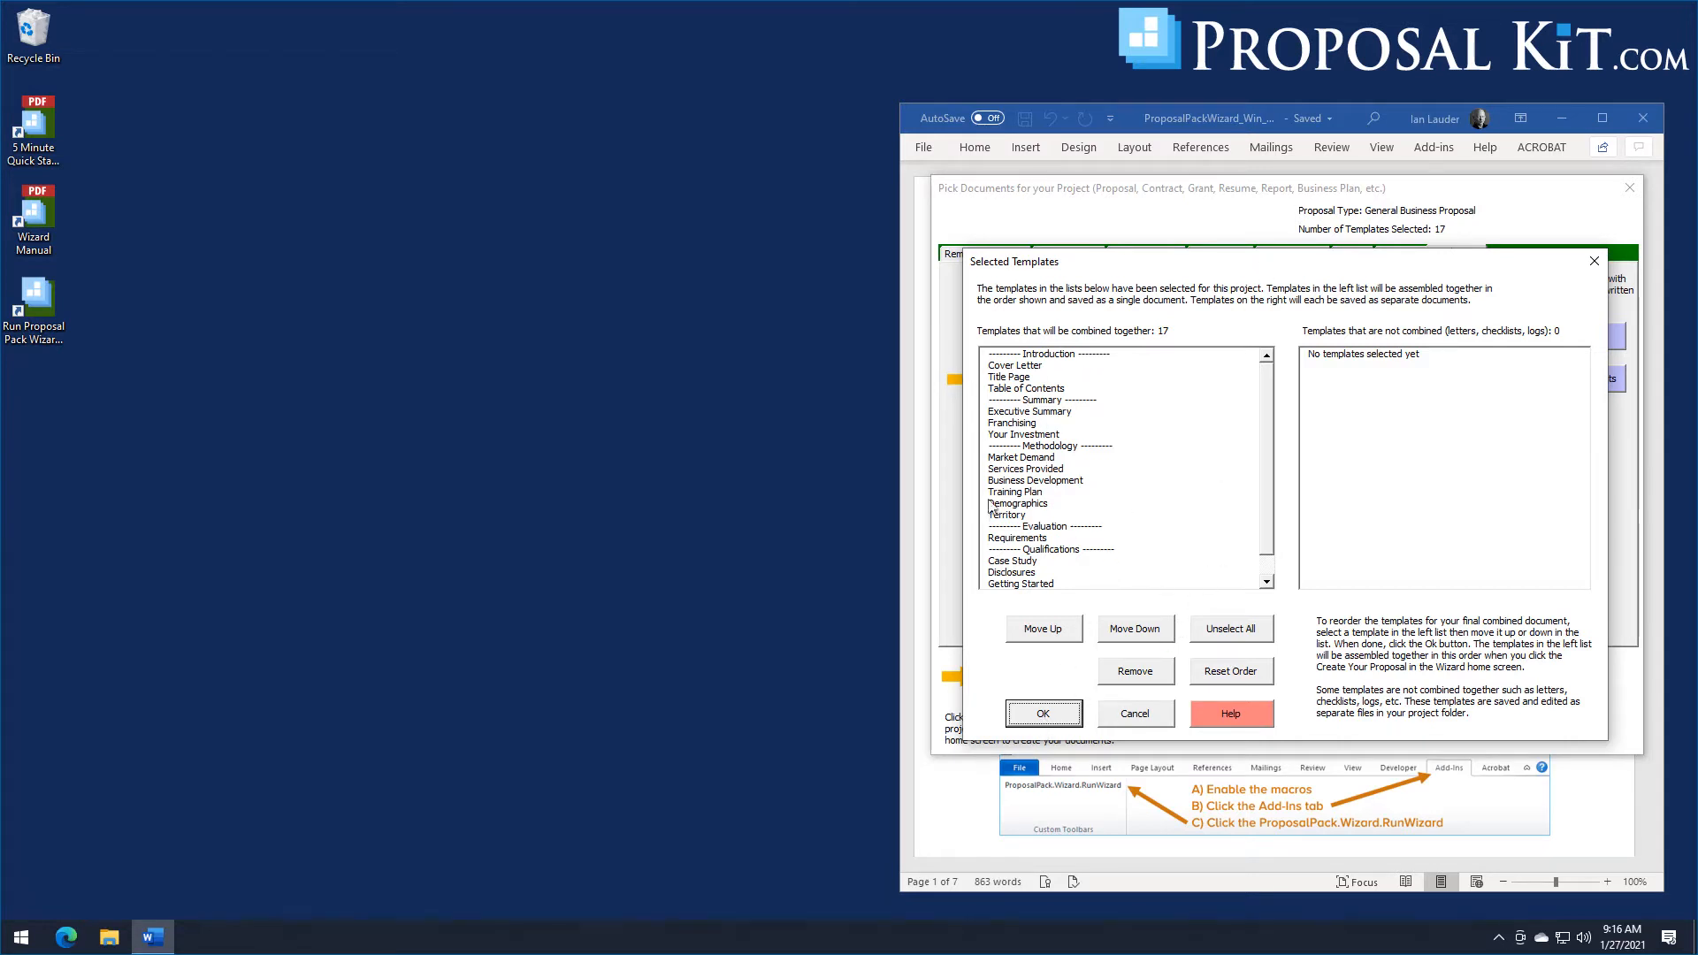
click(1043, 714)
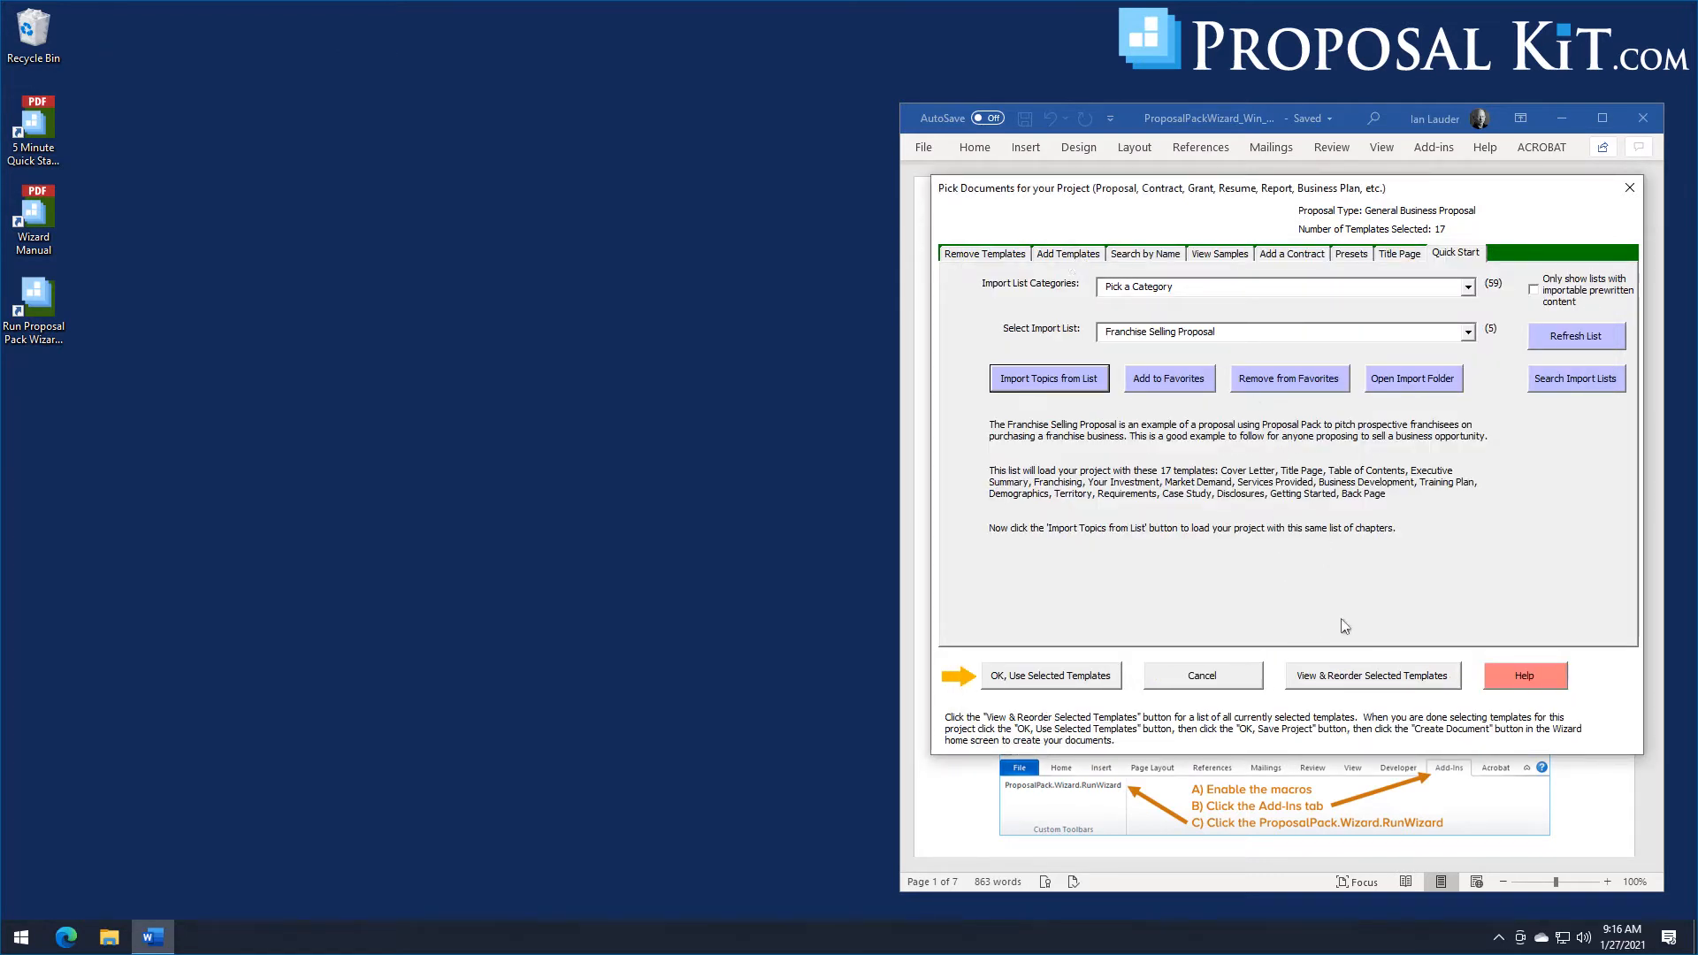
Review the order of the selected templates, keep it as it is, and apply the templates to the project.
click(1348, 683)
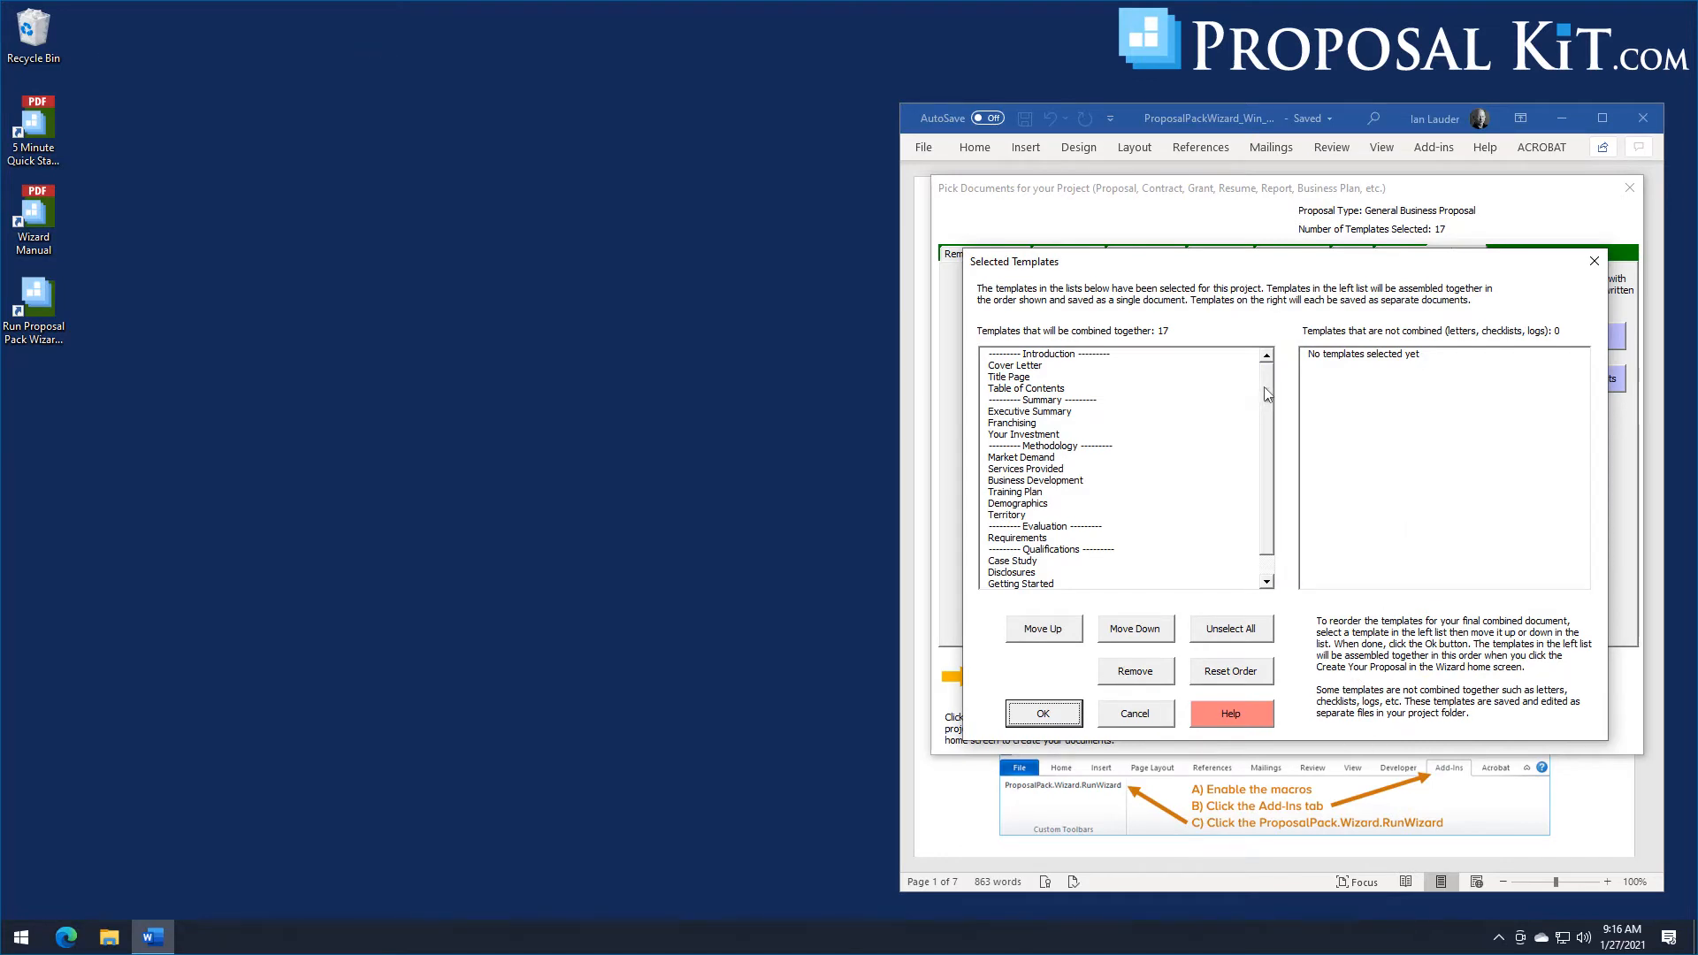
mouse_move(1268, 394)
mouse_down()
mouse_move(1268, 473)
mouse_move(1269, 363)
mouse_up()
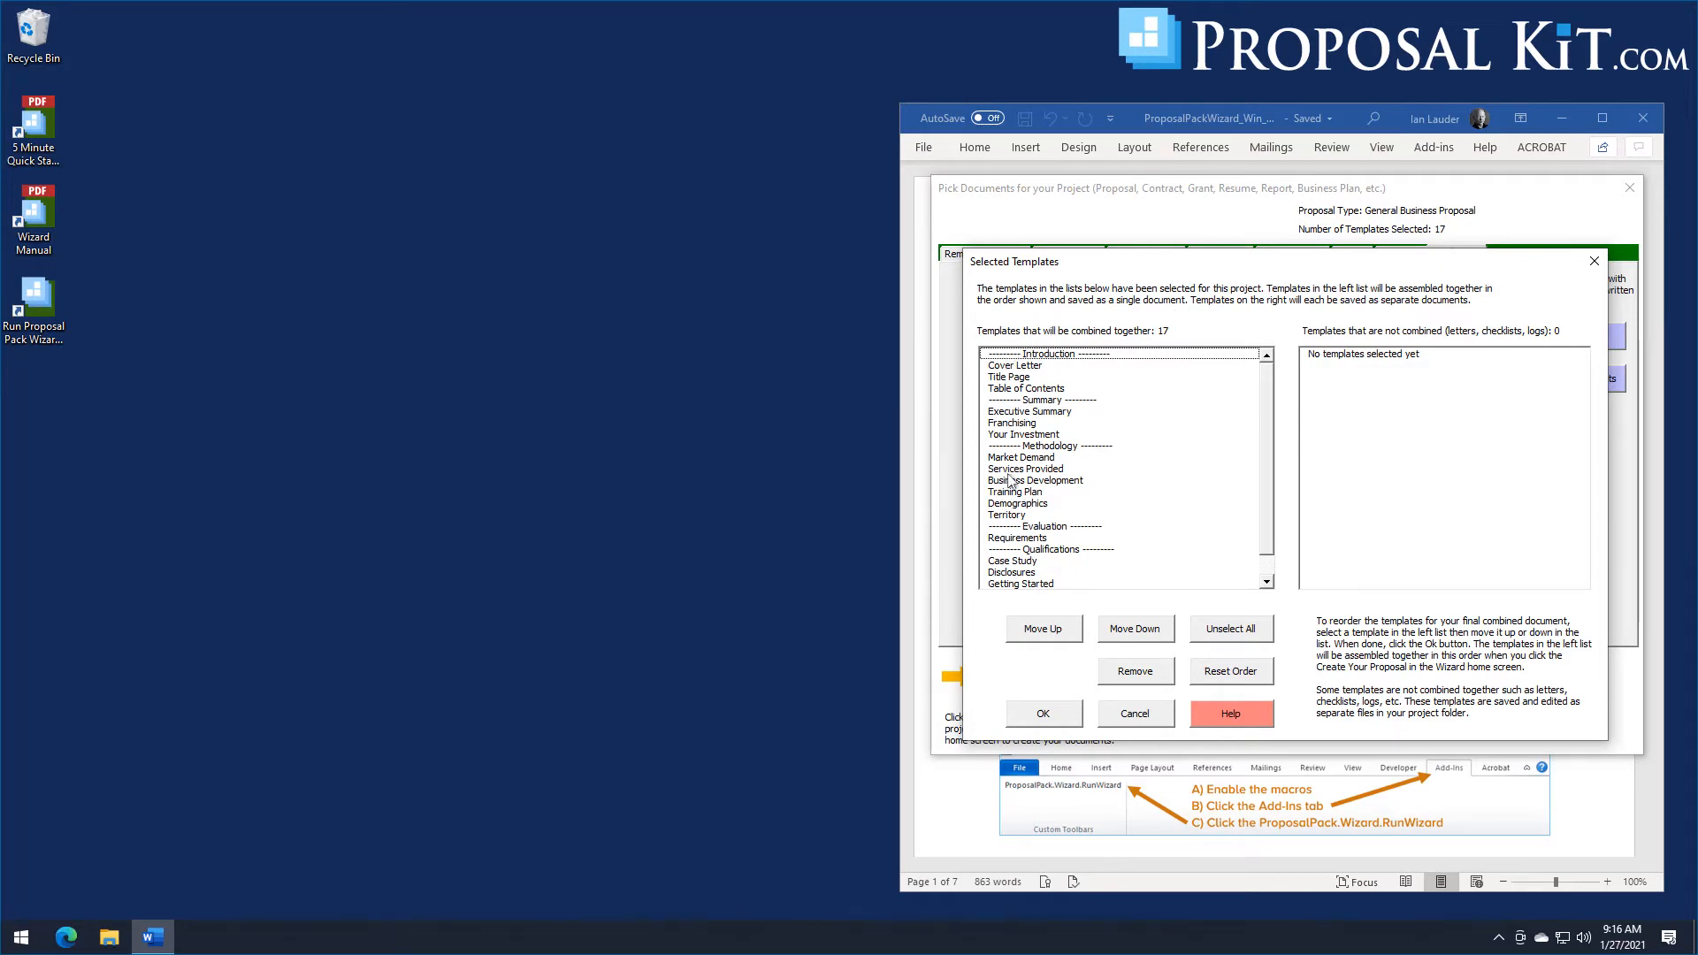
click(1047, 715)
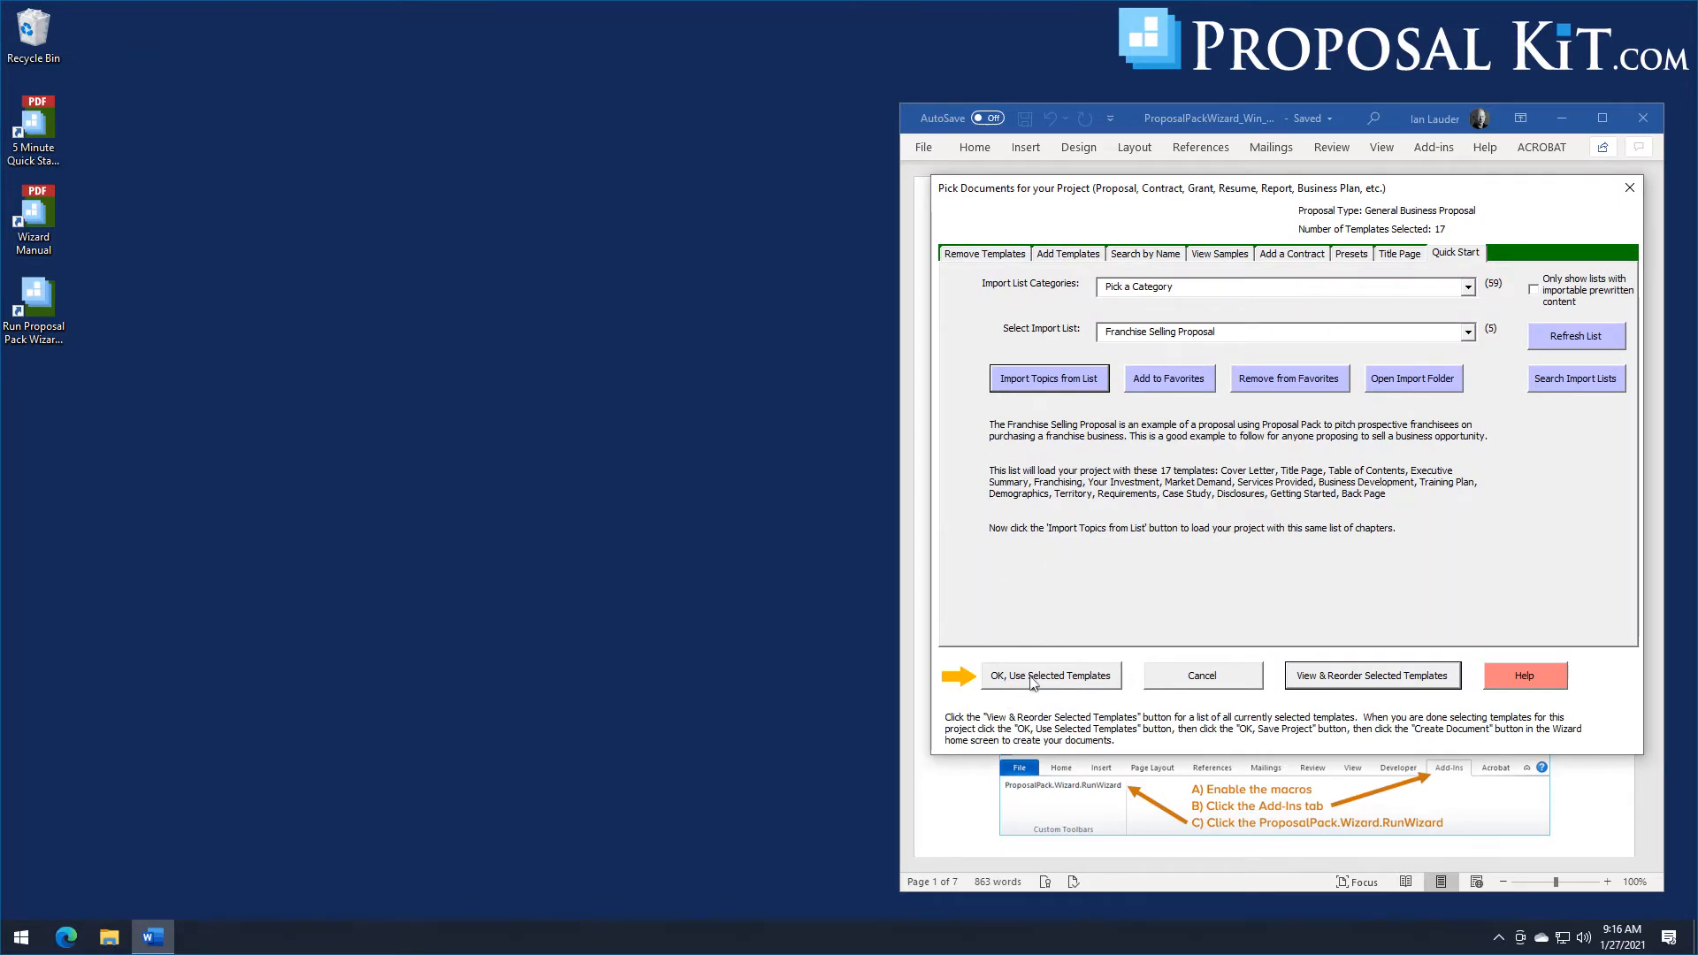
click(1031, 677)
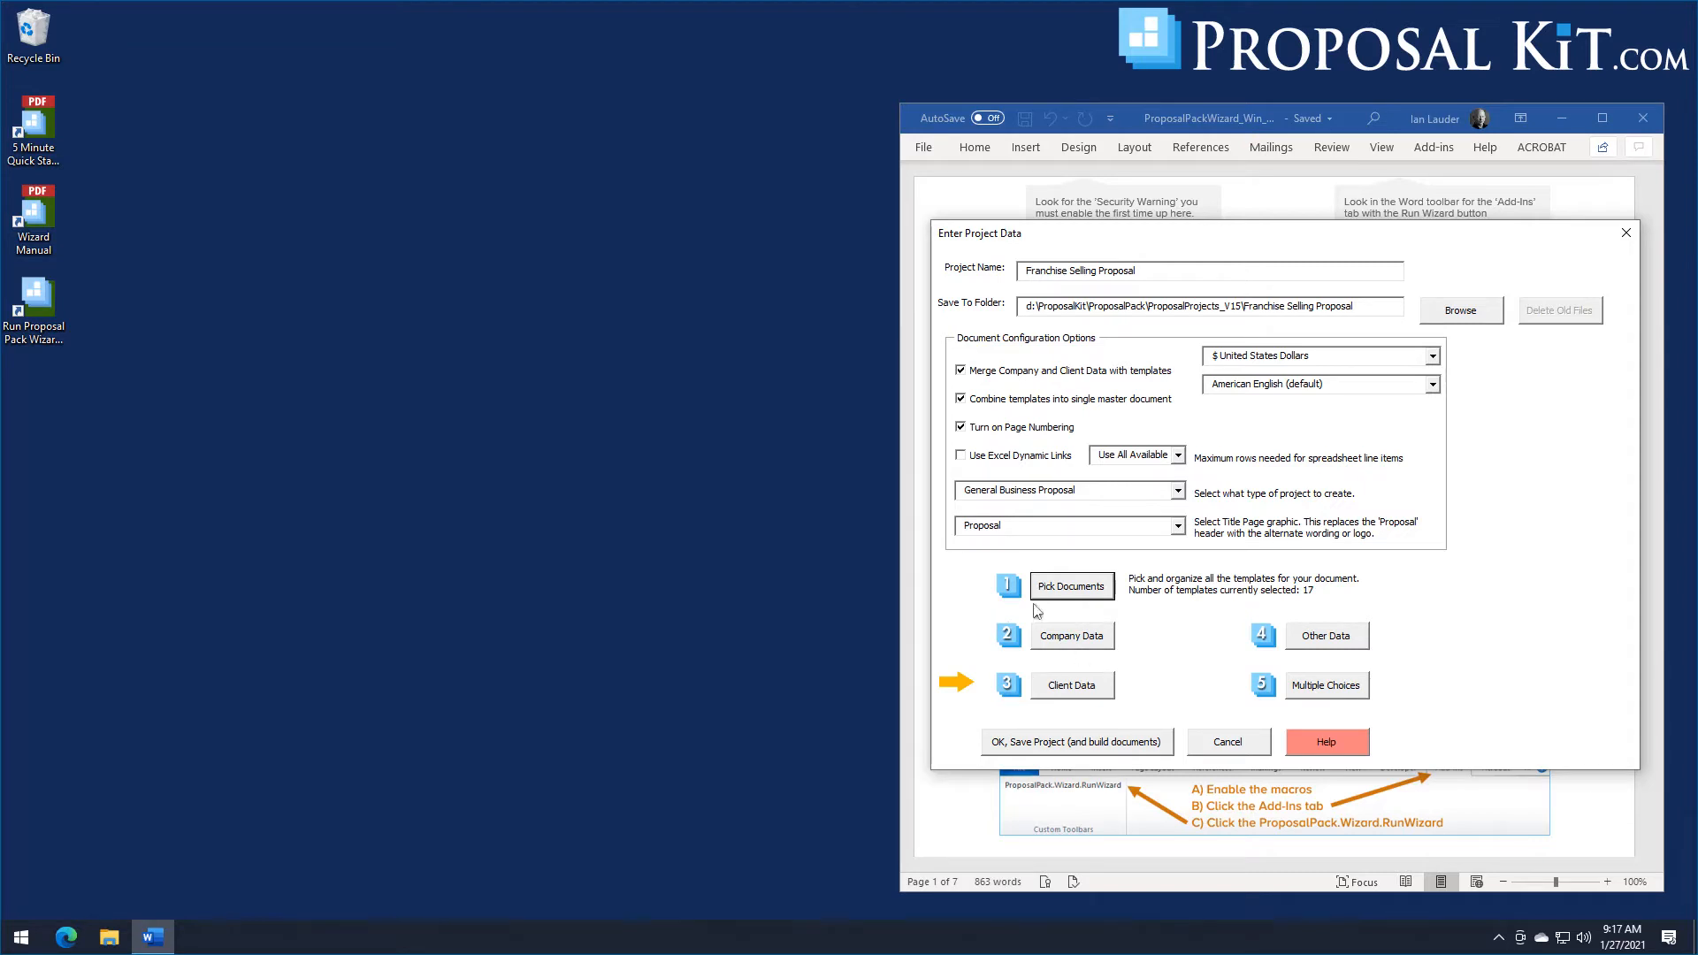
Check the saved companies to populate from, keep the pre-filled company information and accept it for the project.
click(1068, 651)
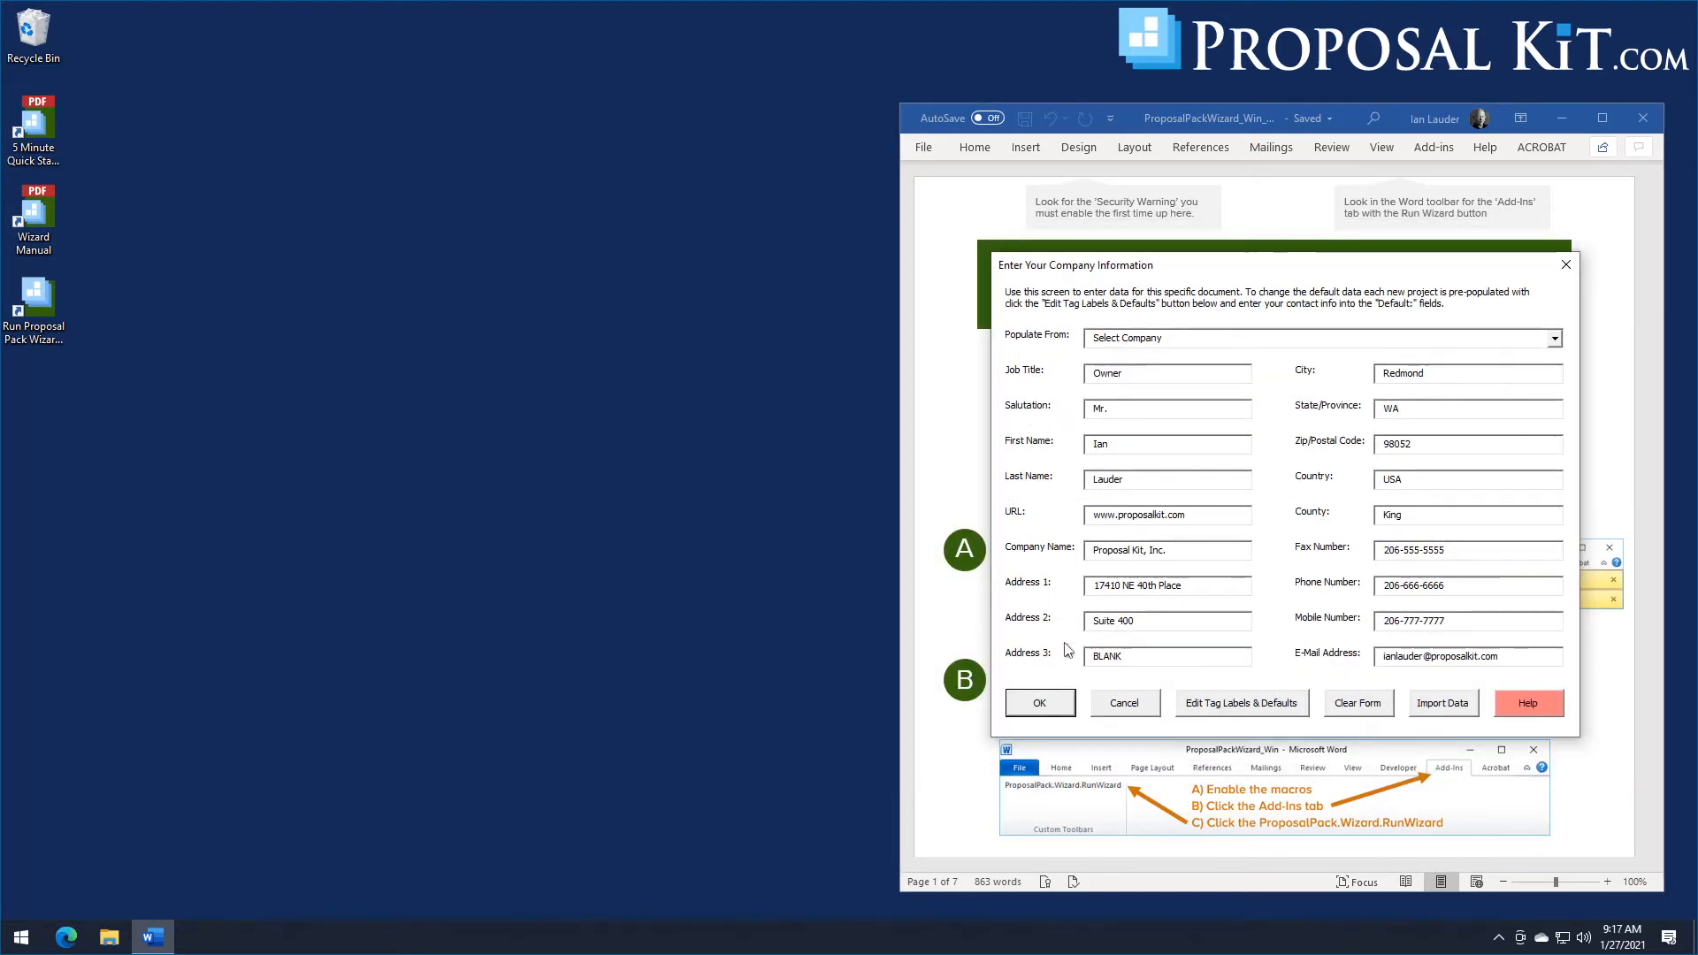
click(1555, 341)
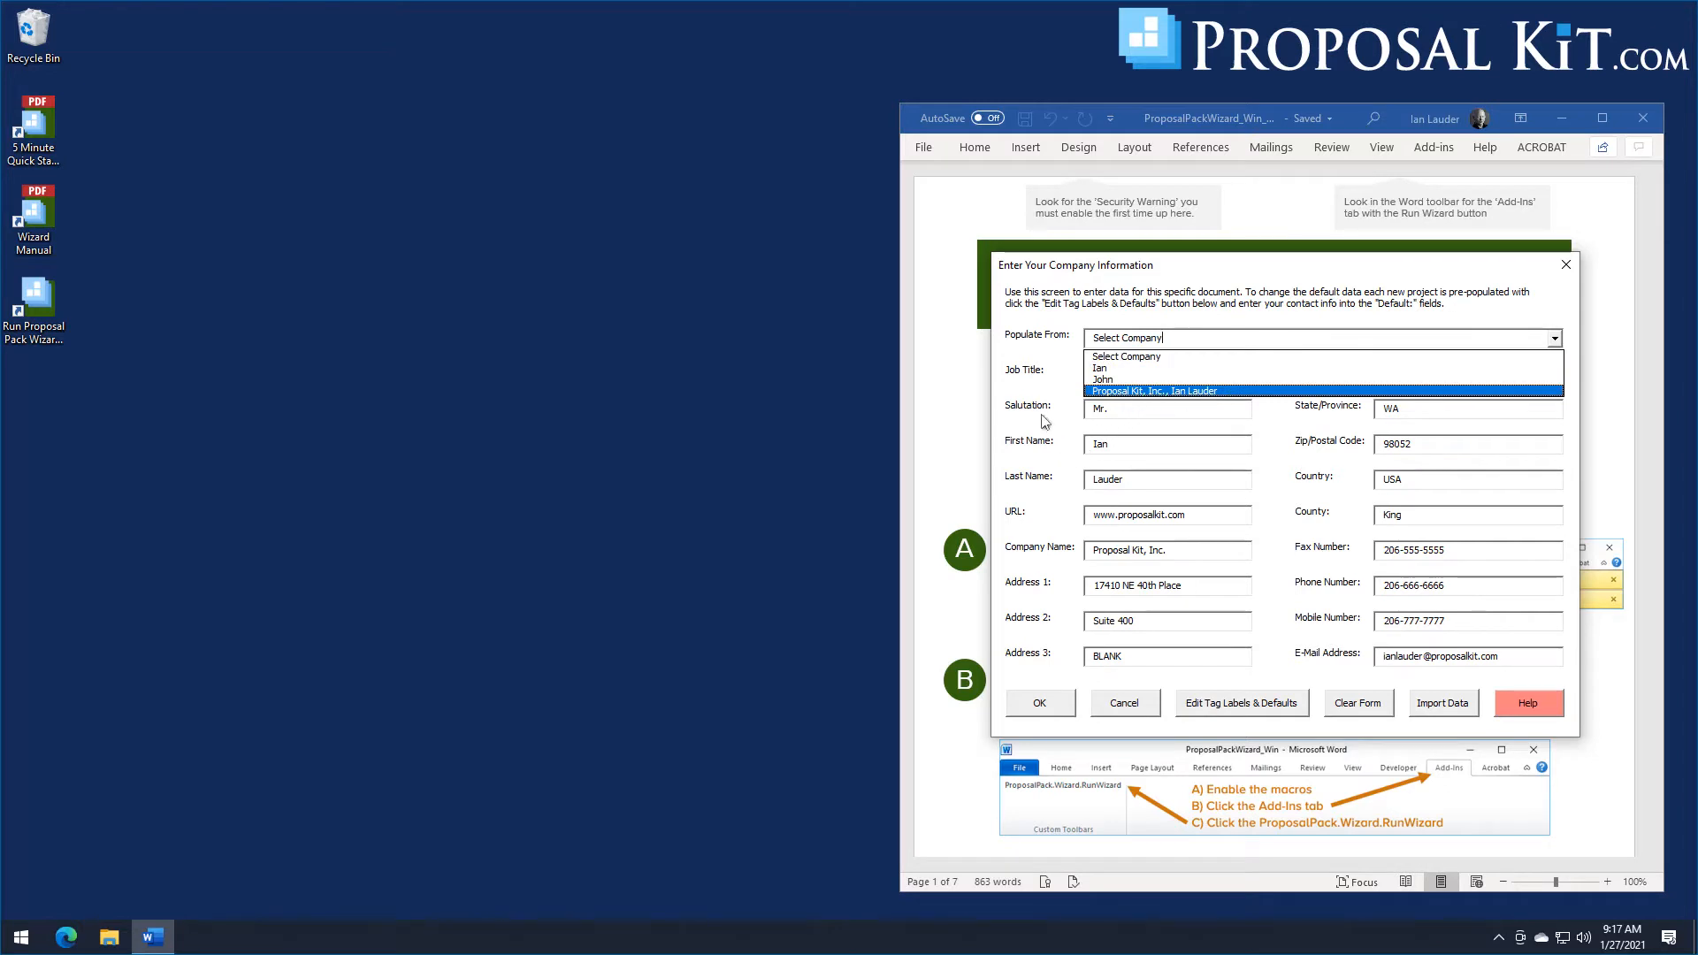
key(Return)
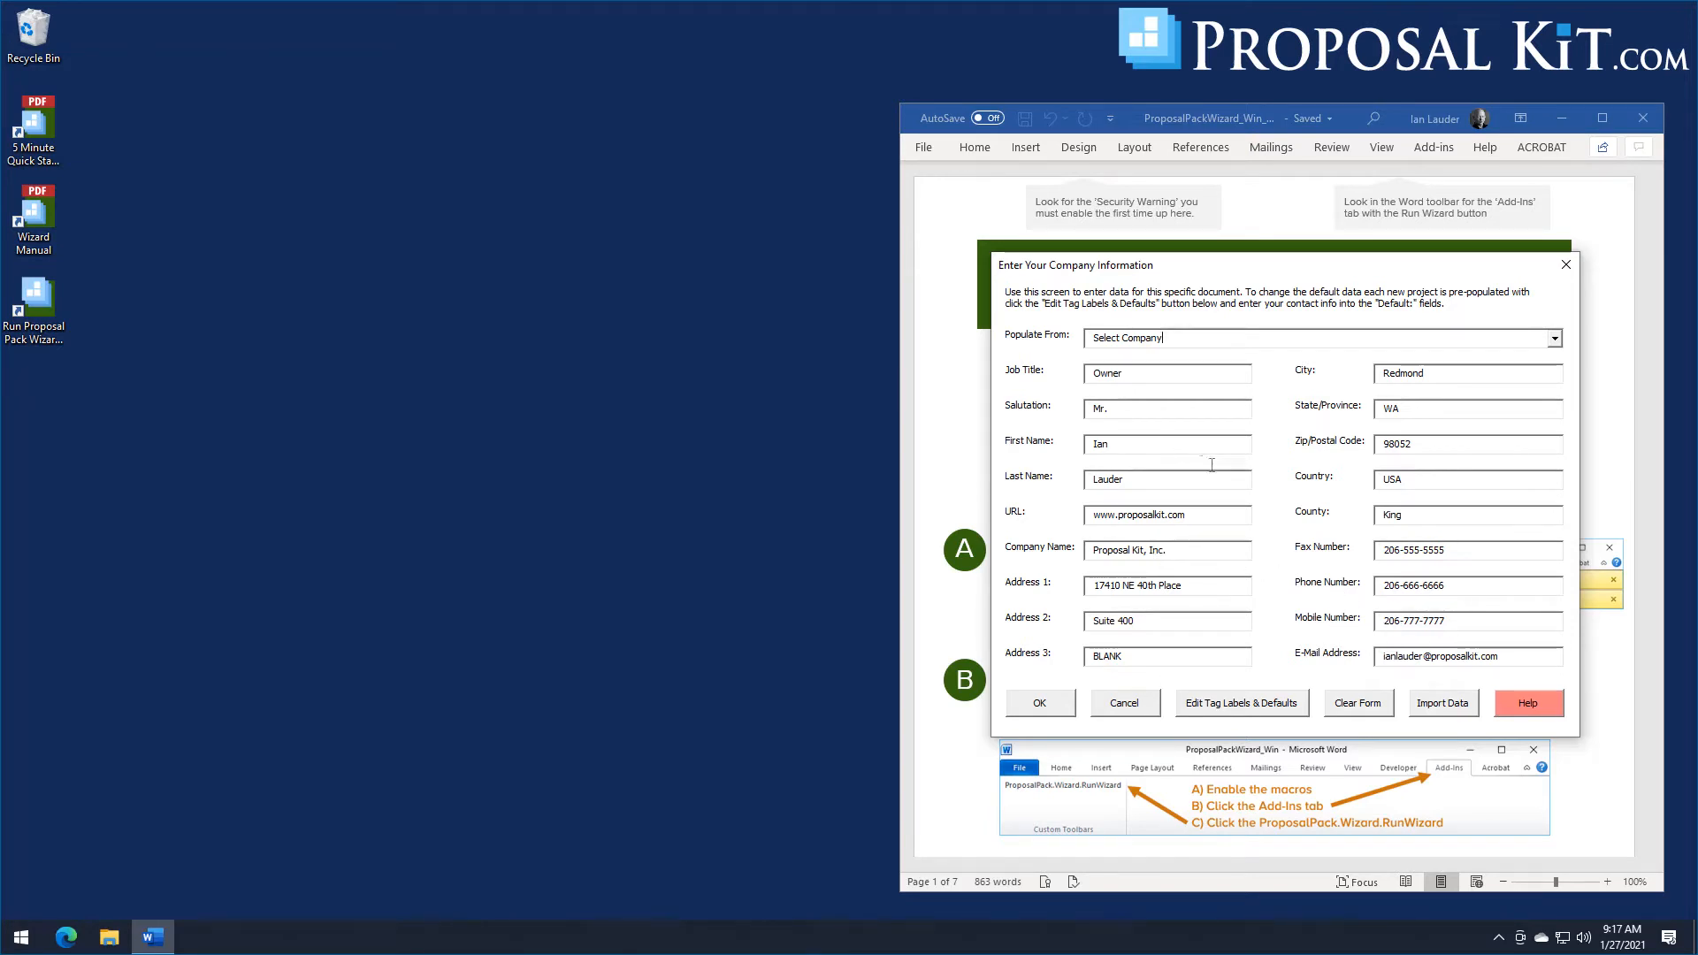
click(1044, 706)
Populate the client data from the saved Widgets R Us, Inc. contact and set the proposal title to "Janitorial Services".
click(1069, 683)
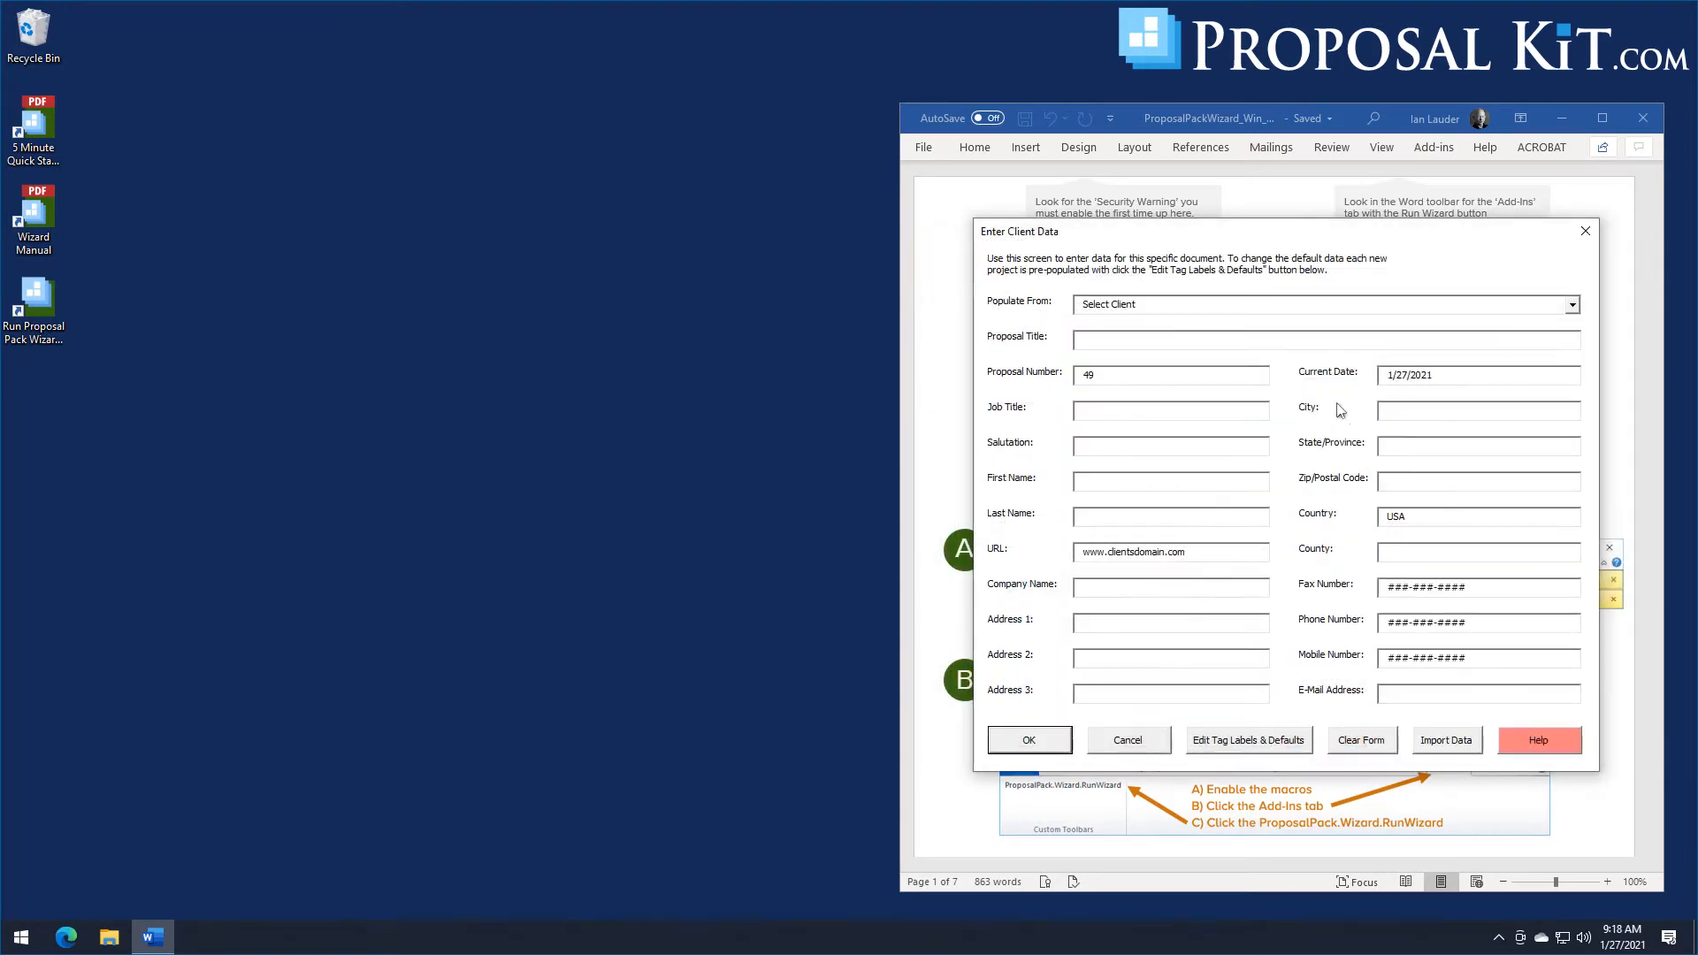
click(1573, 306)
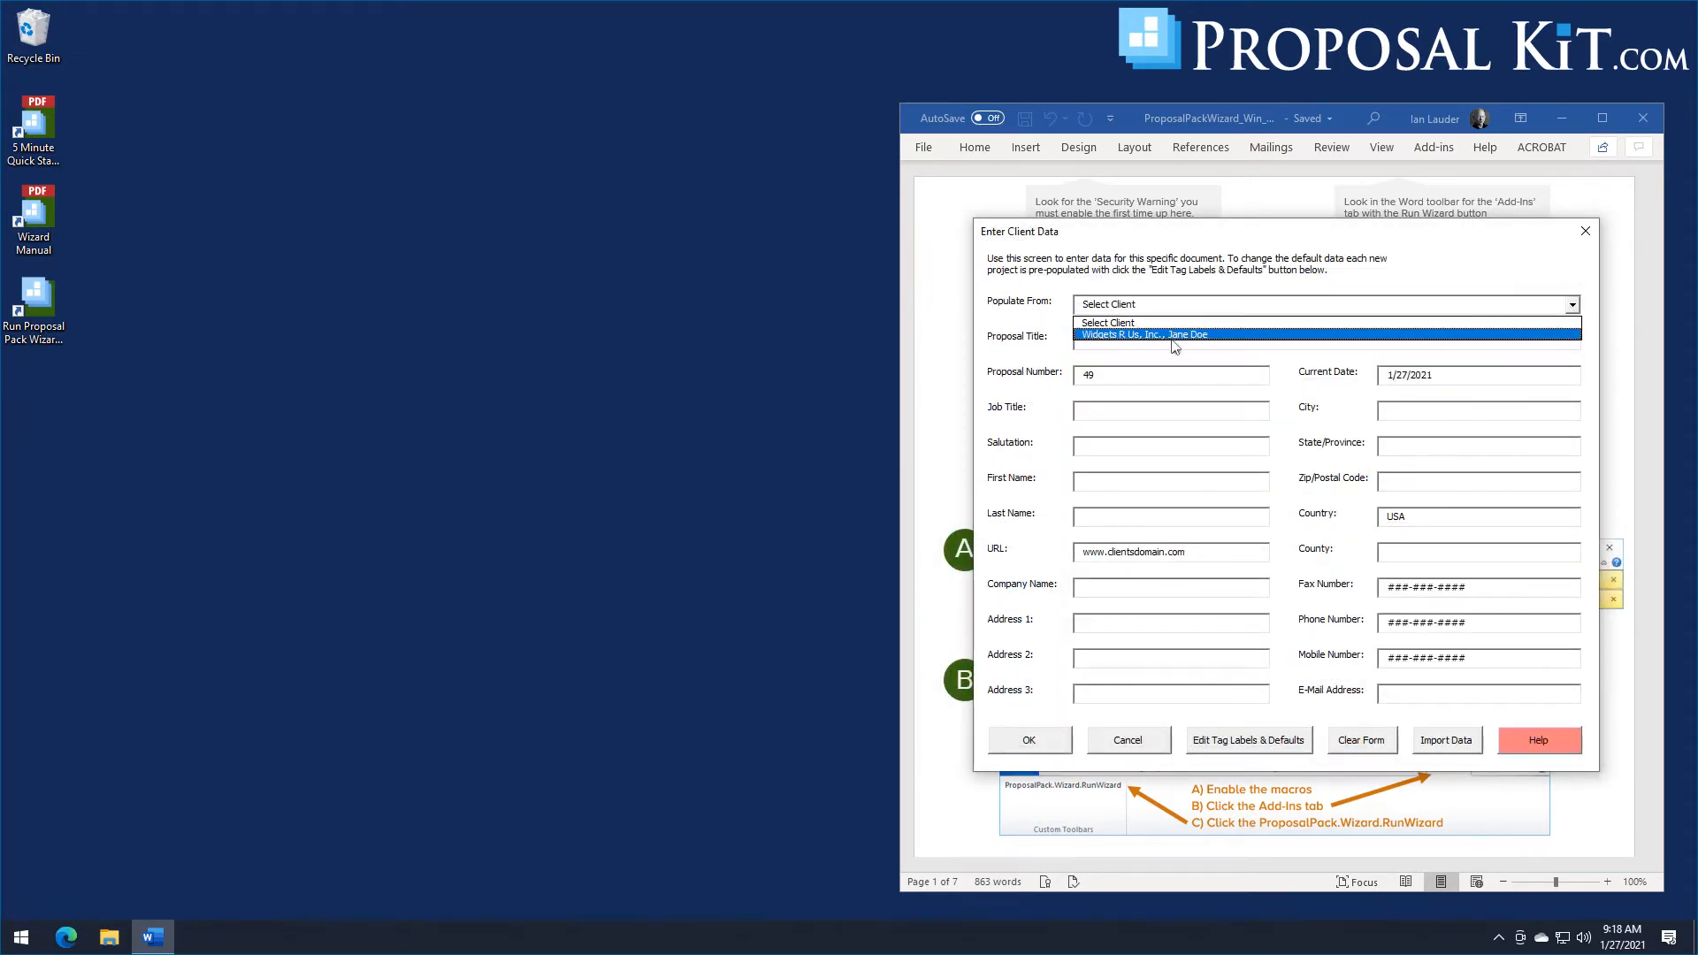
click(1174, 337)
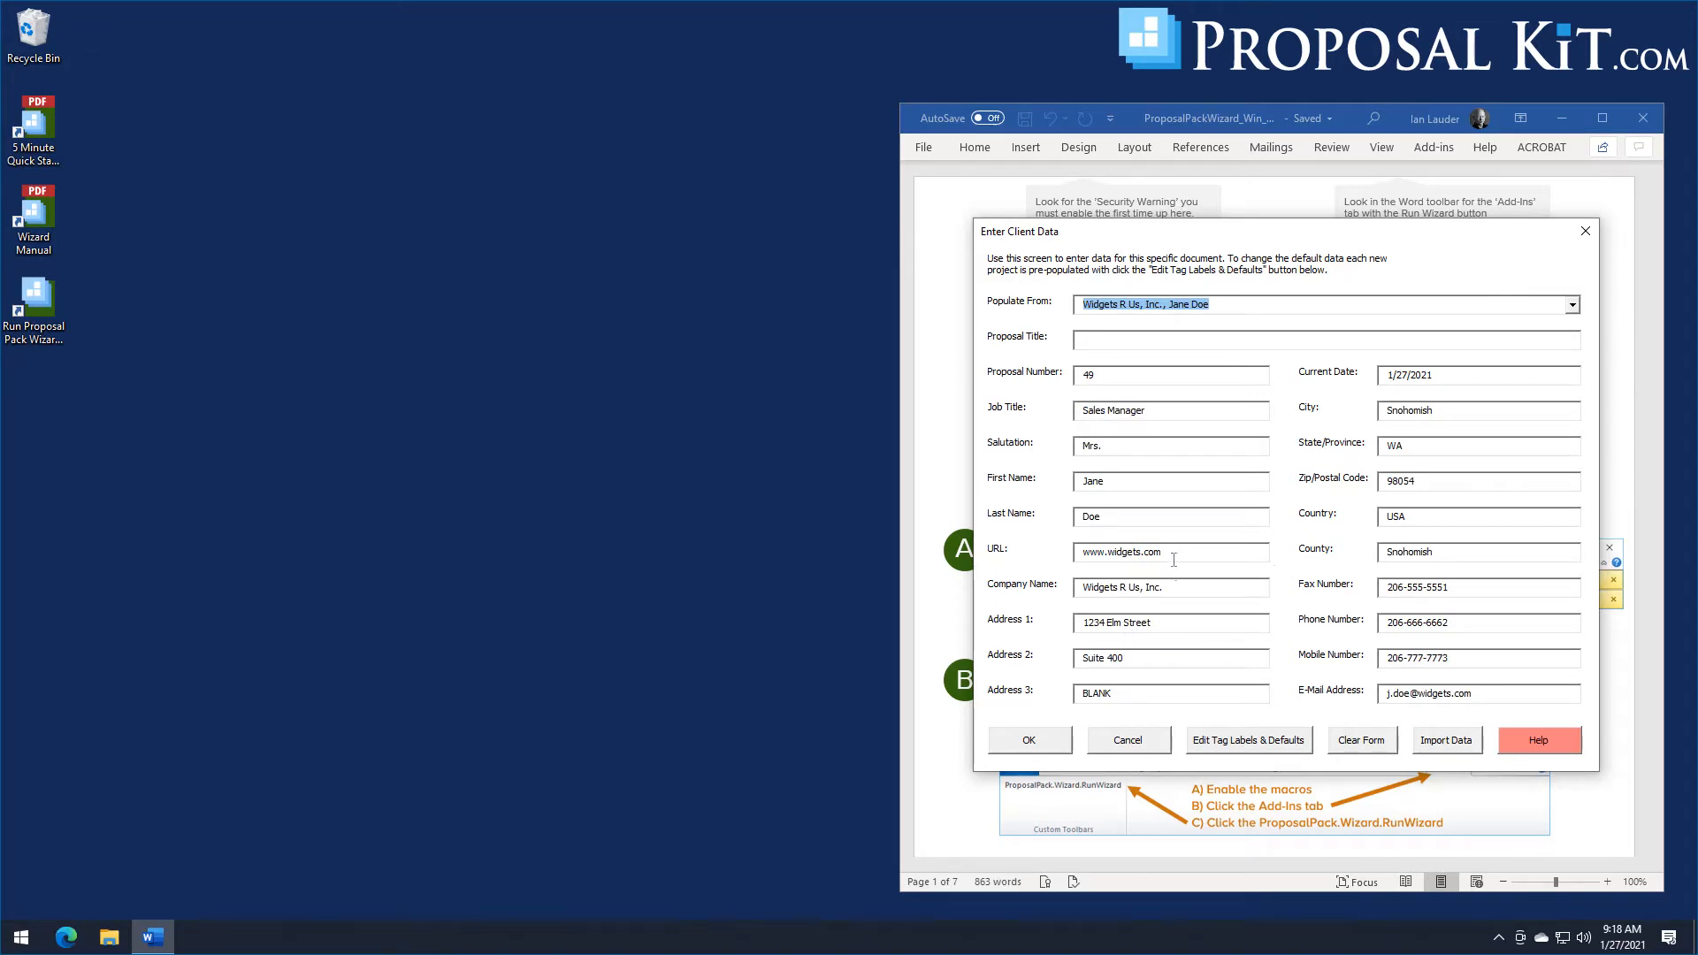
click(1127, 342)
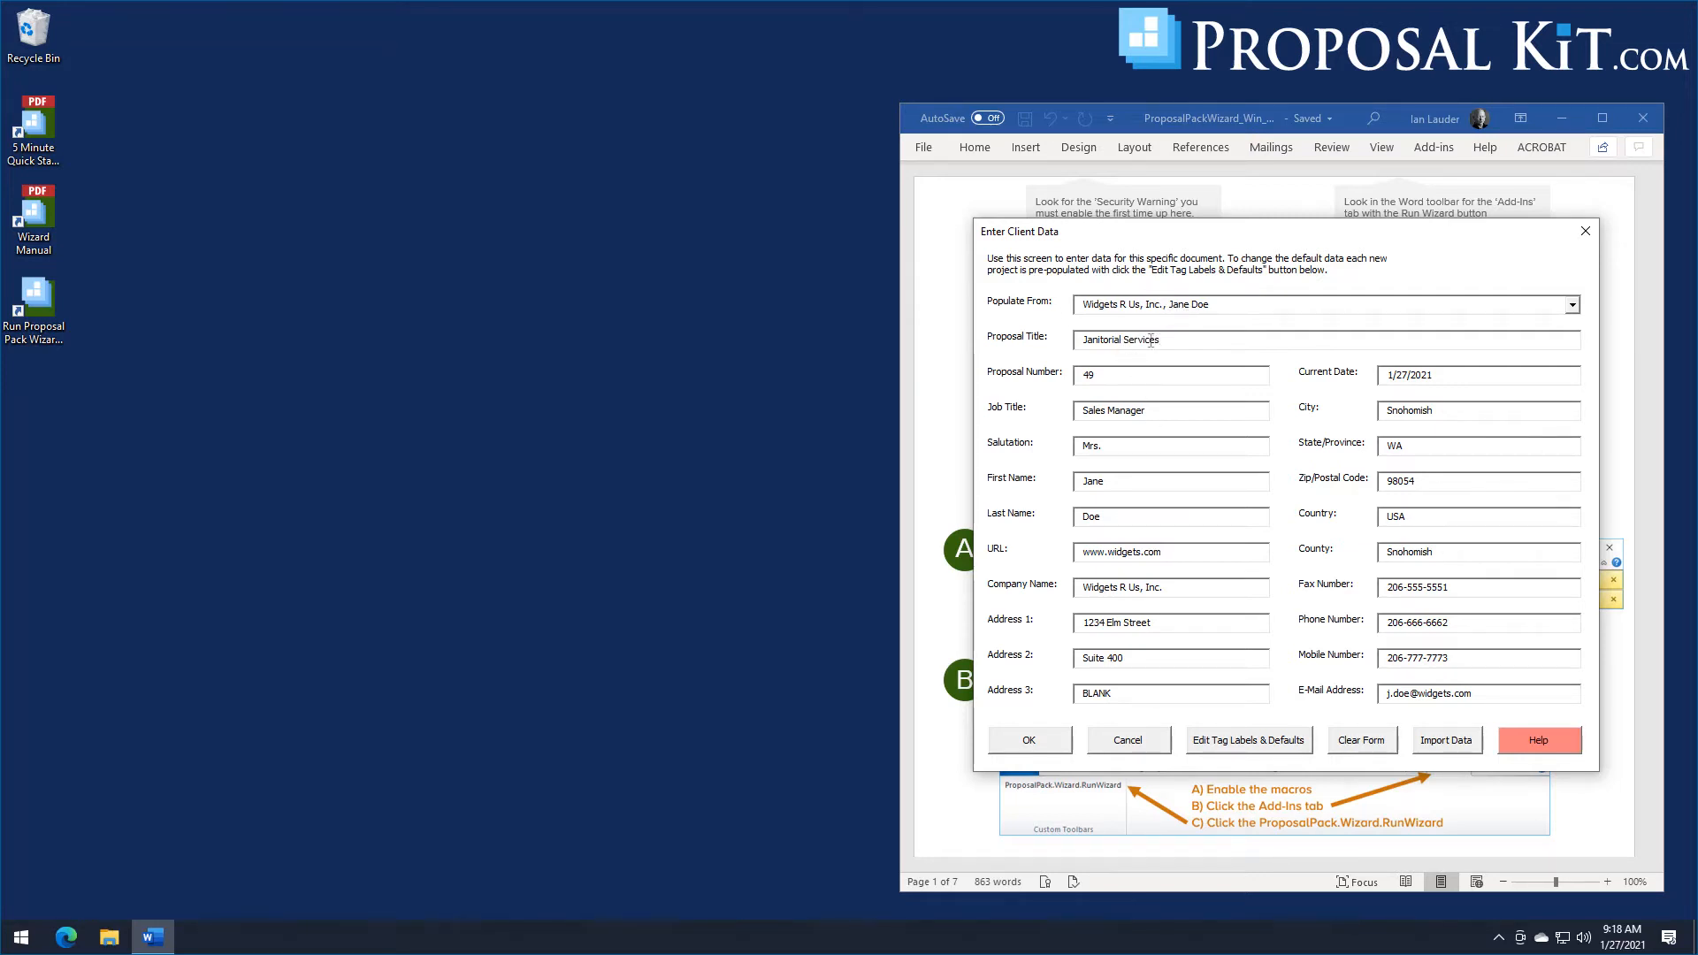
click(1029, 742)
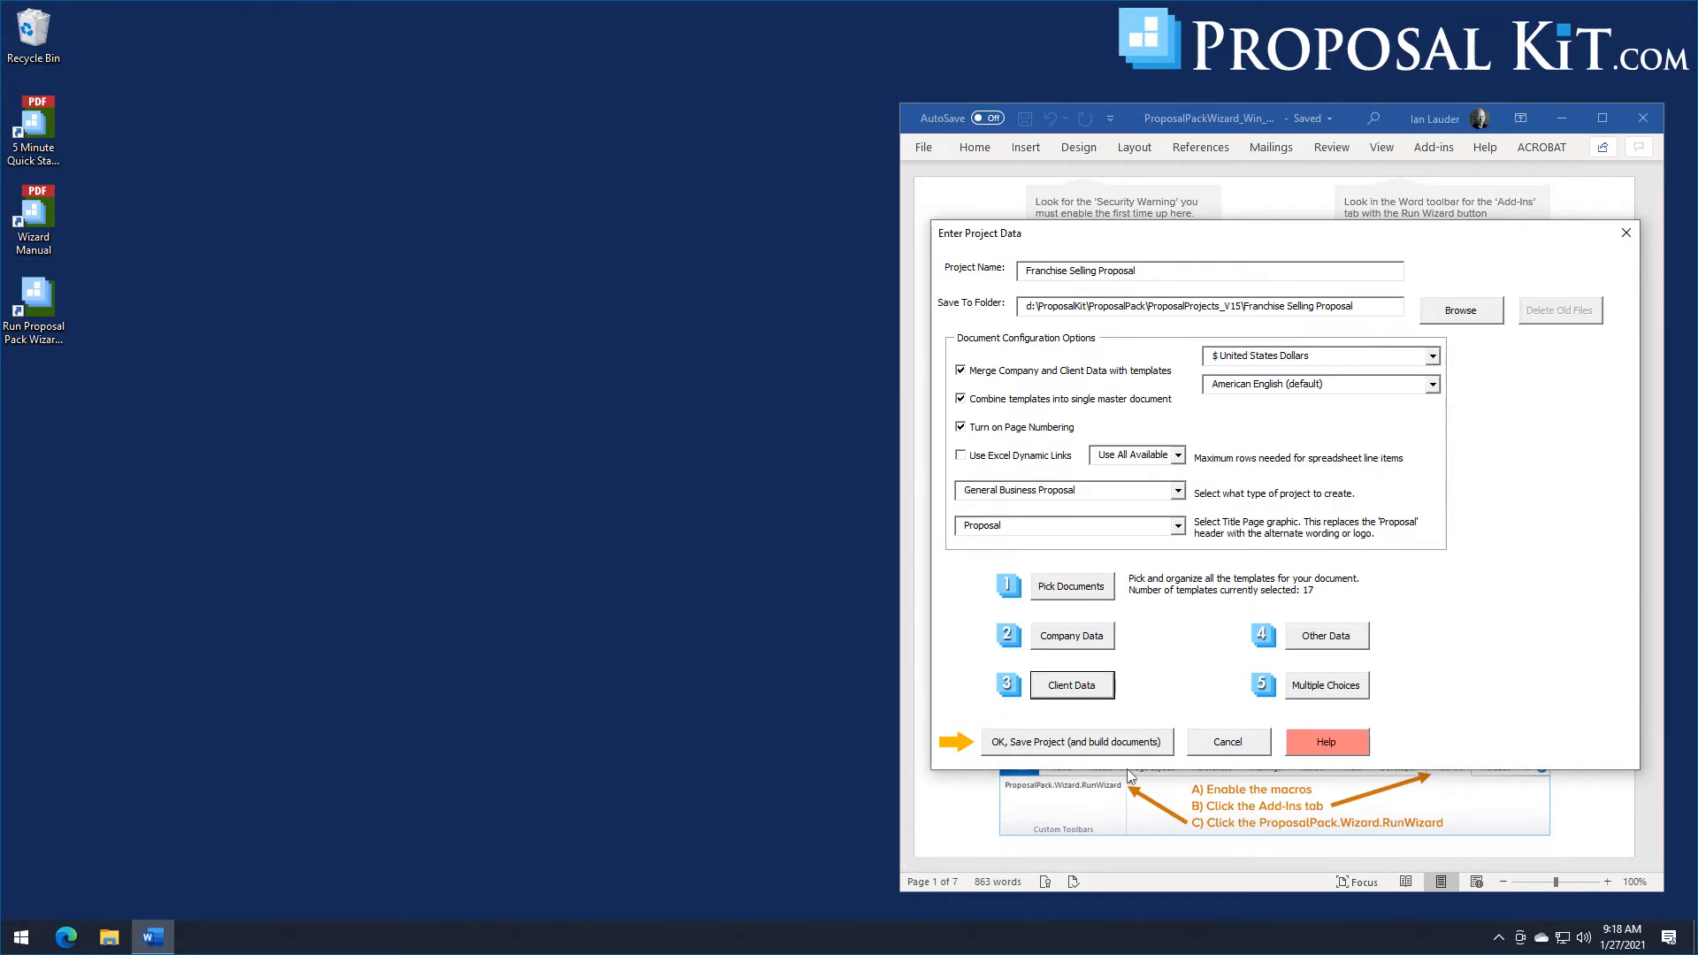
Save the project, build its documents and proceed to editing them.
click(1047, 750)
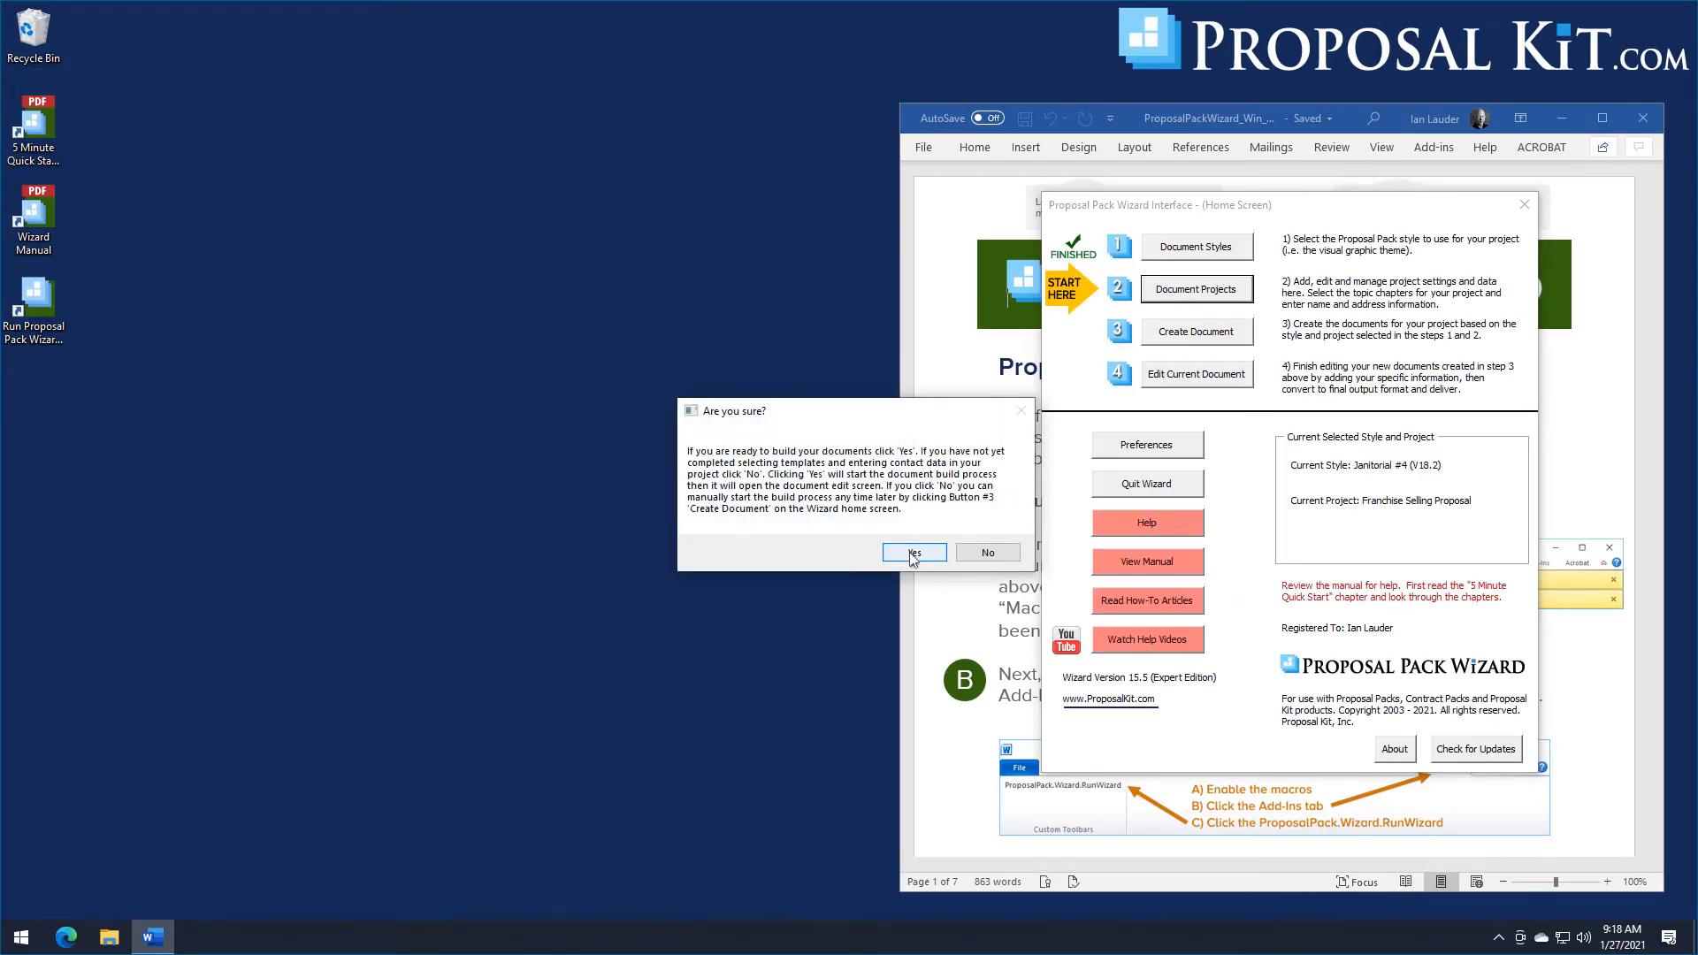
click(914, 553)
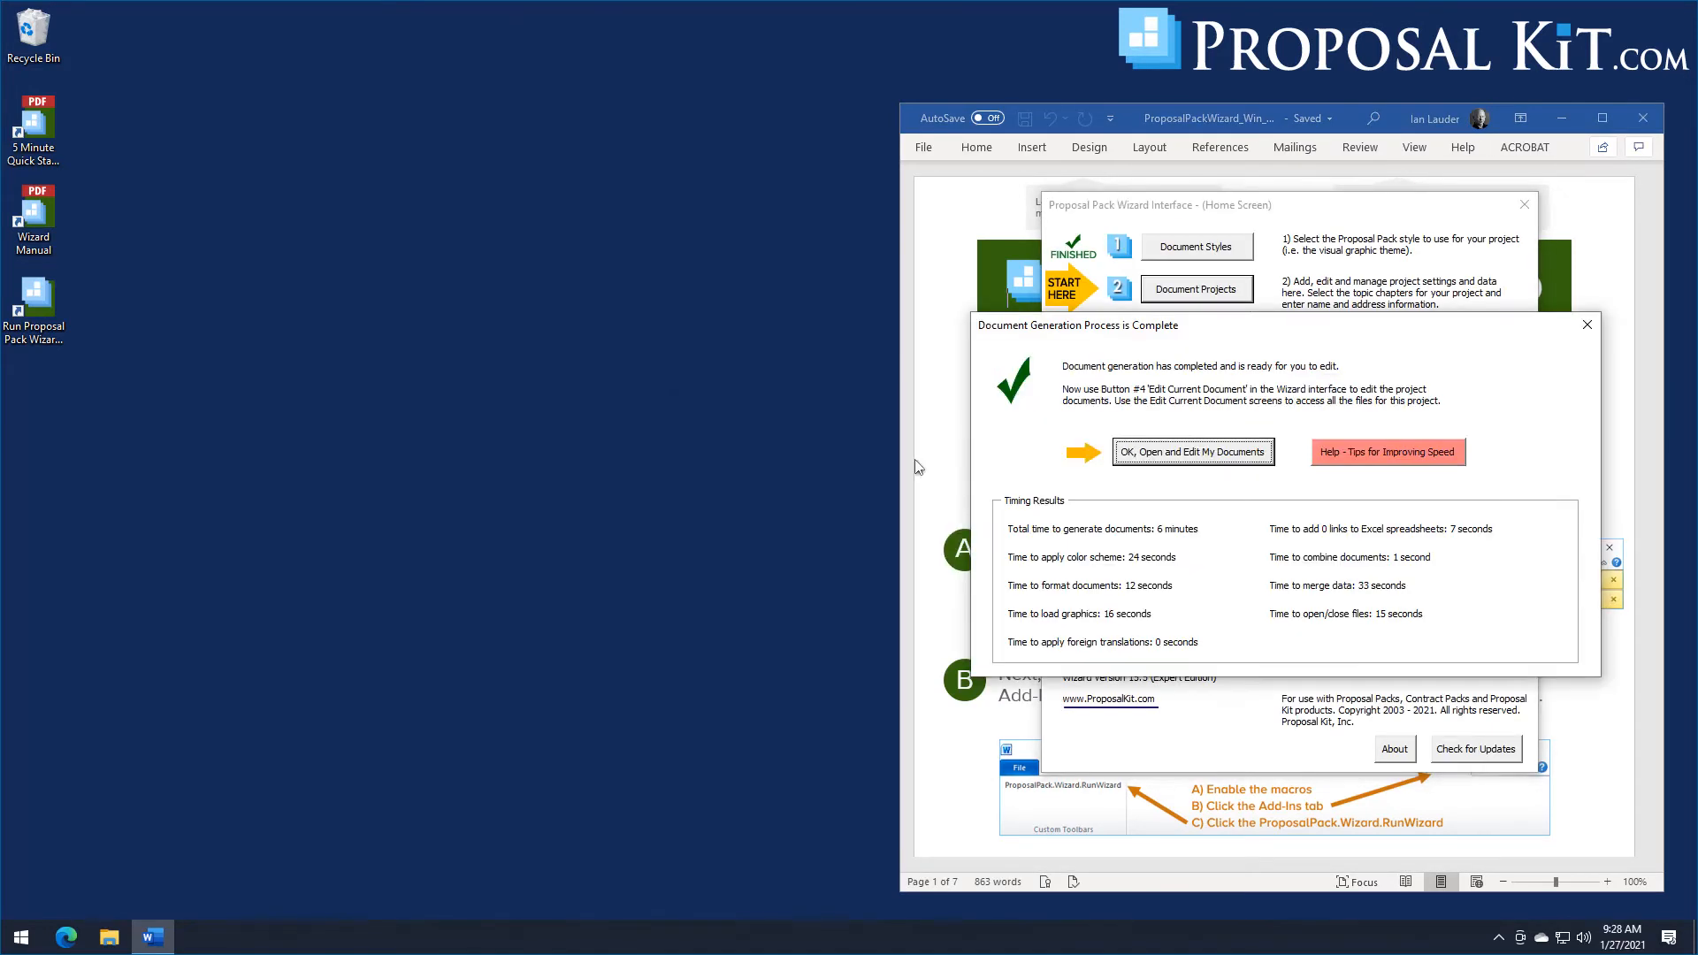
click(1143, 456)
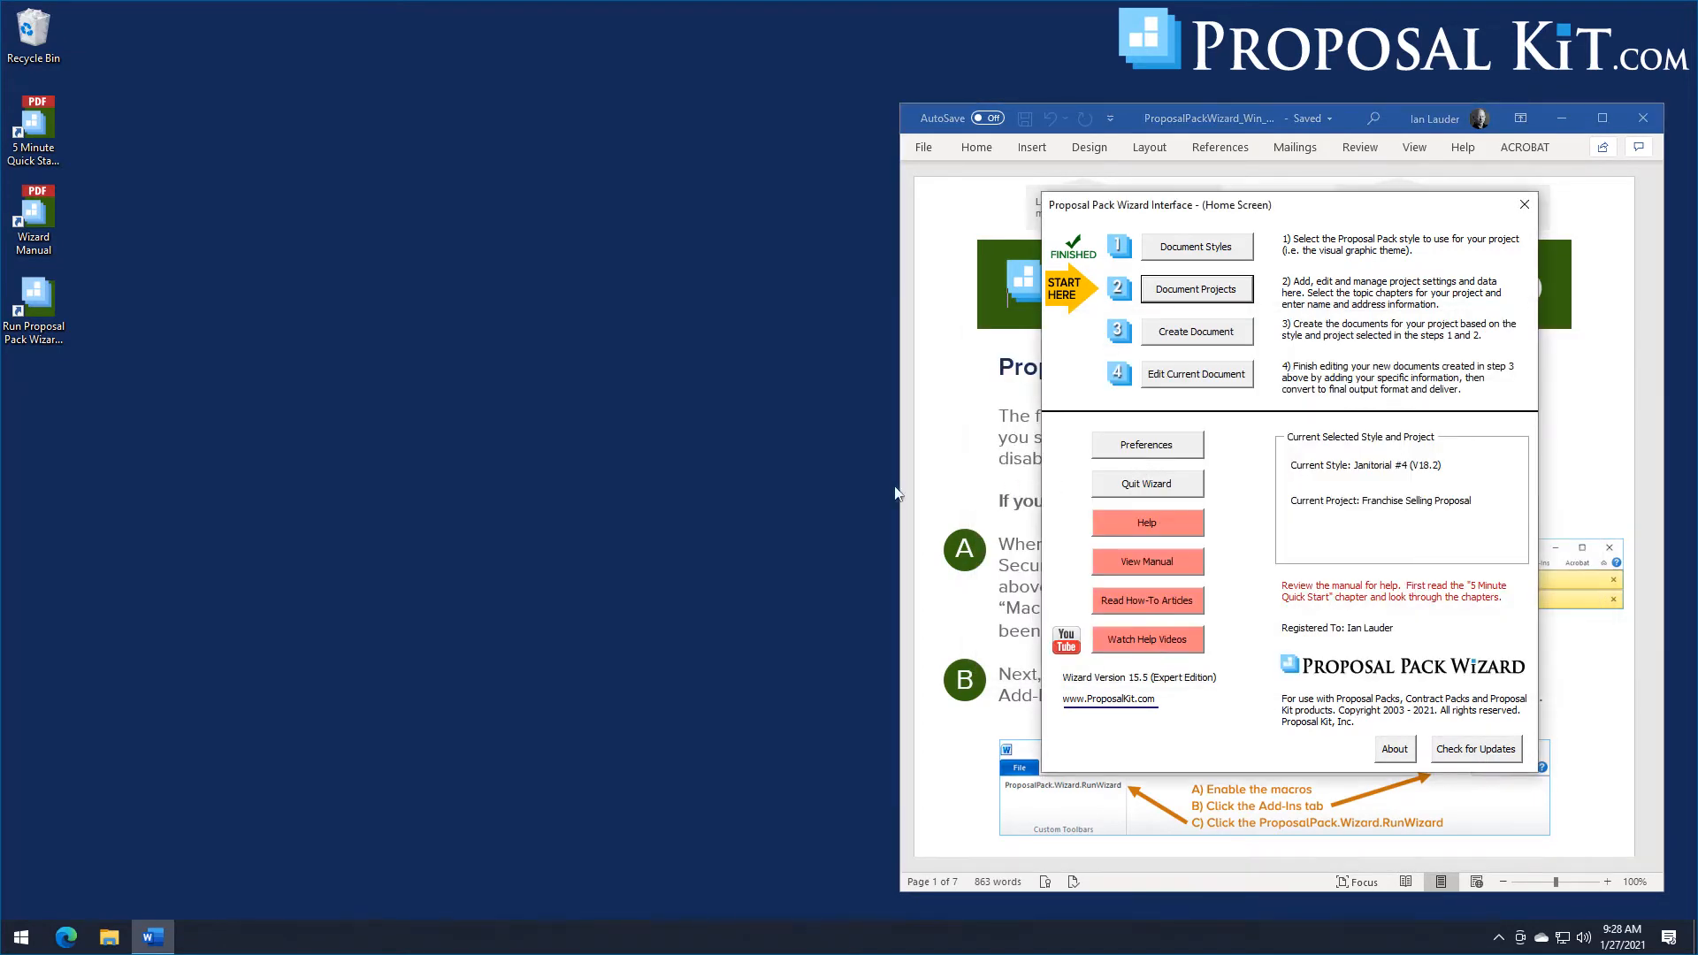
Open the Combined Project Document for editing and place its window beside the wizard.
click(1034, 379)
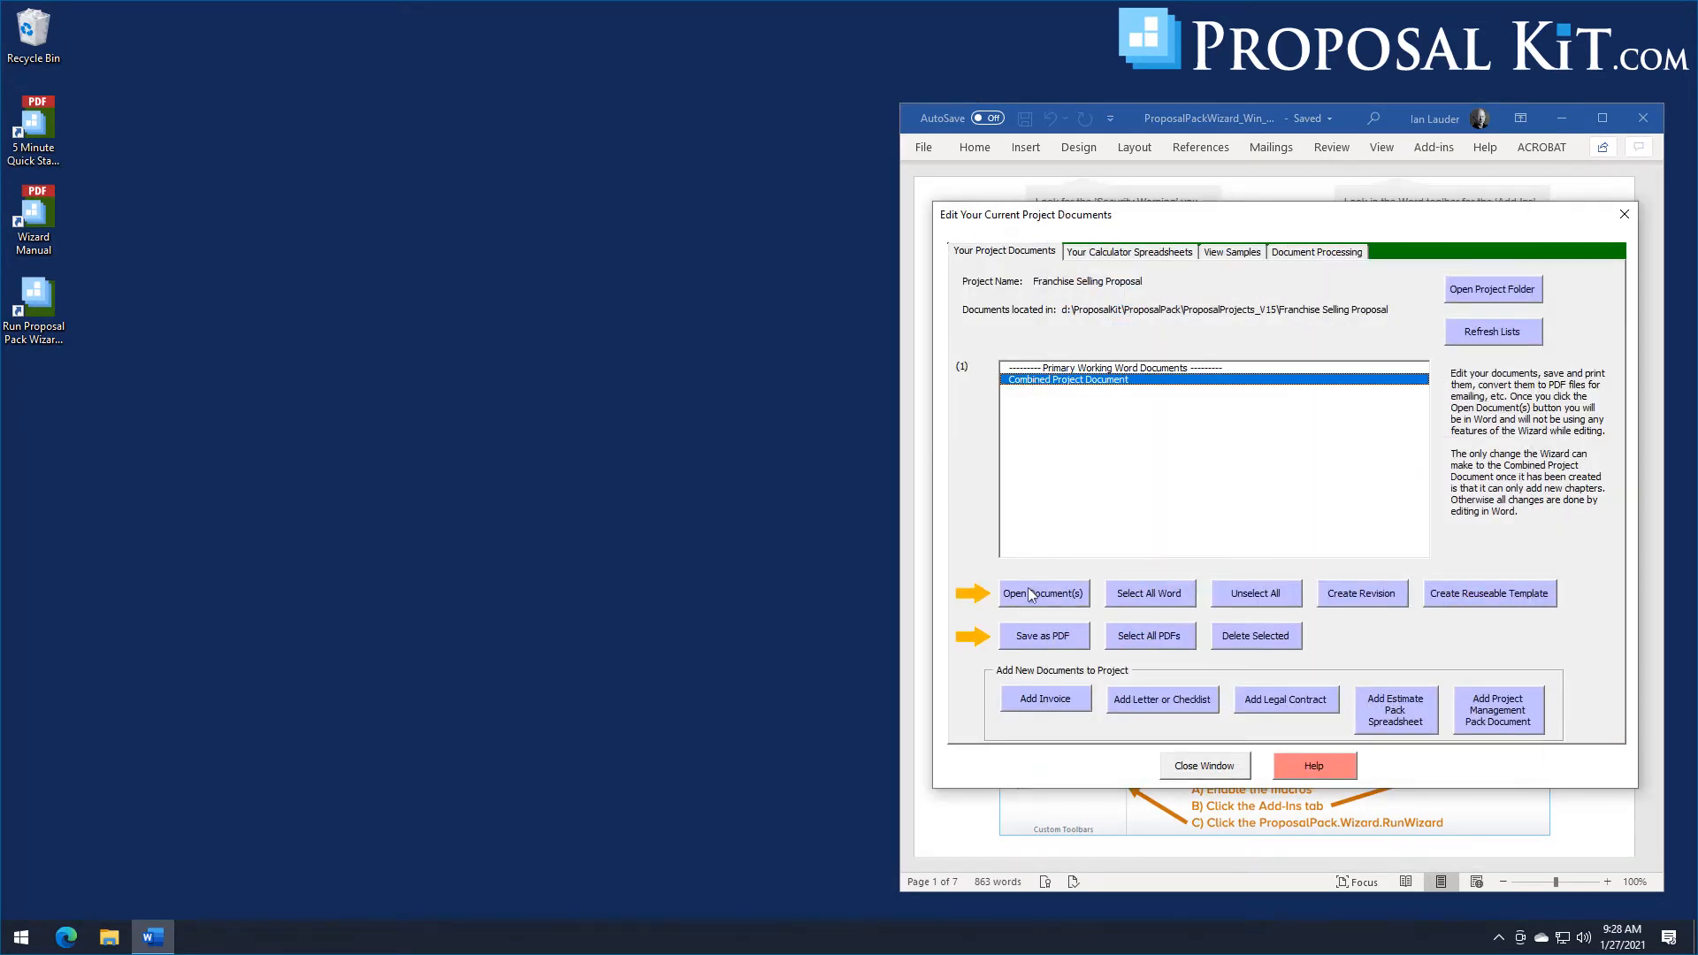
click(1028, 591)
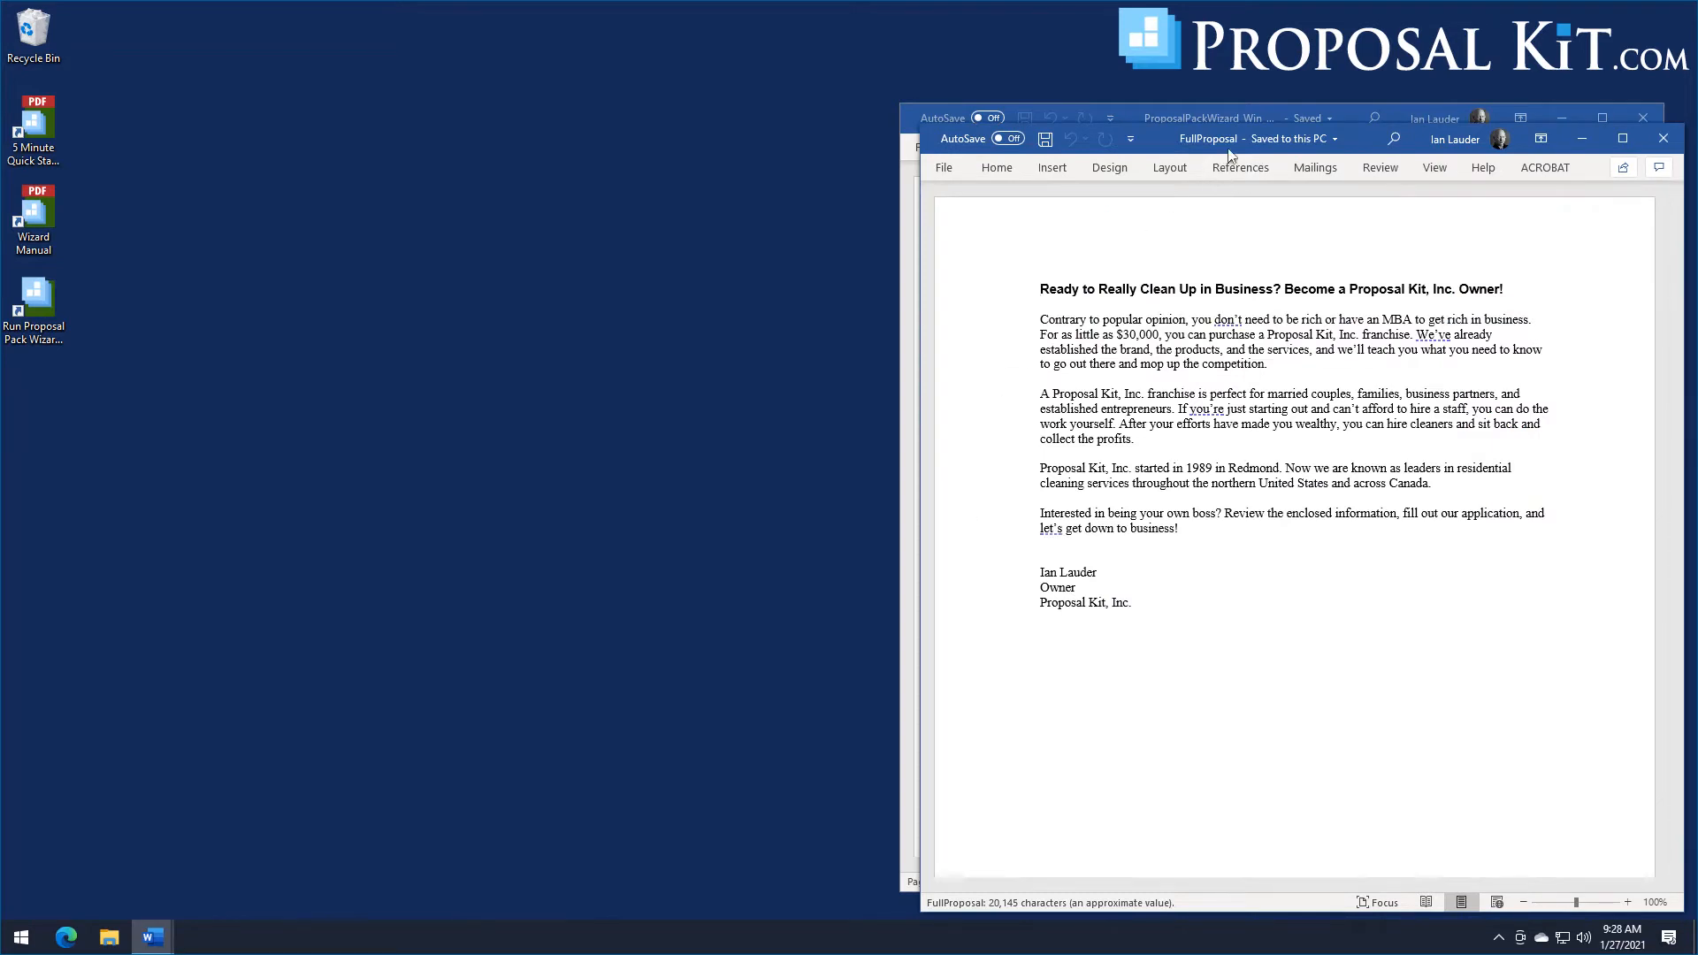
drag(1229, 151, 580, 104)
drag(413, 75, 407, 76)
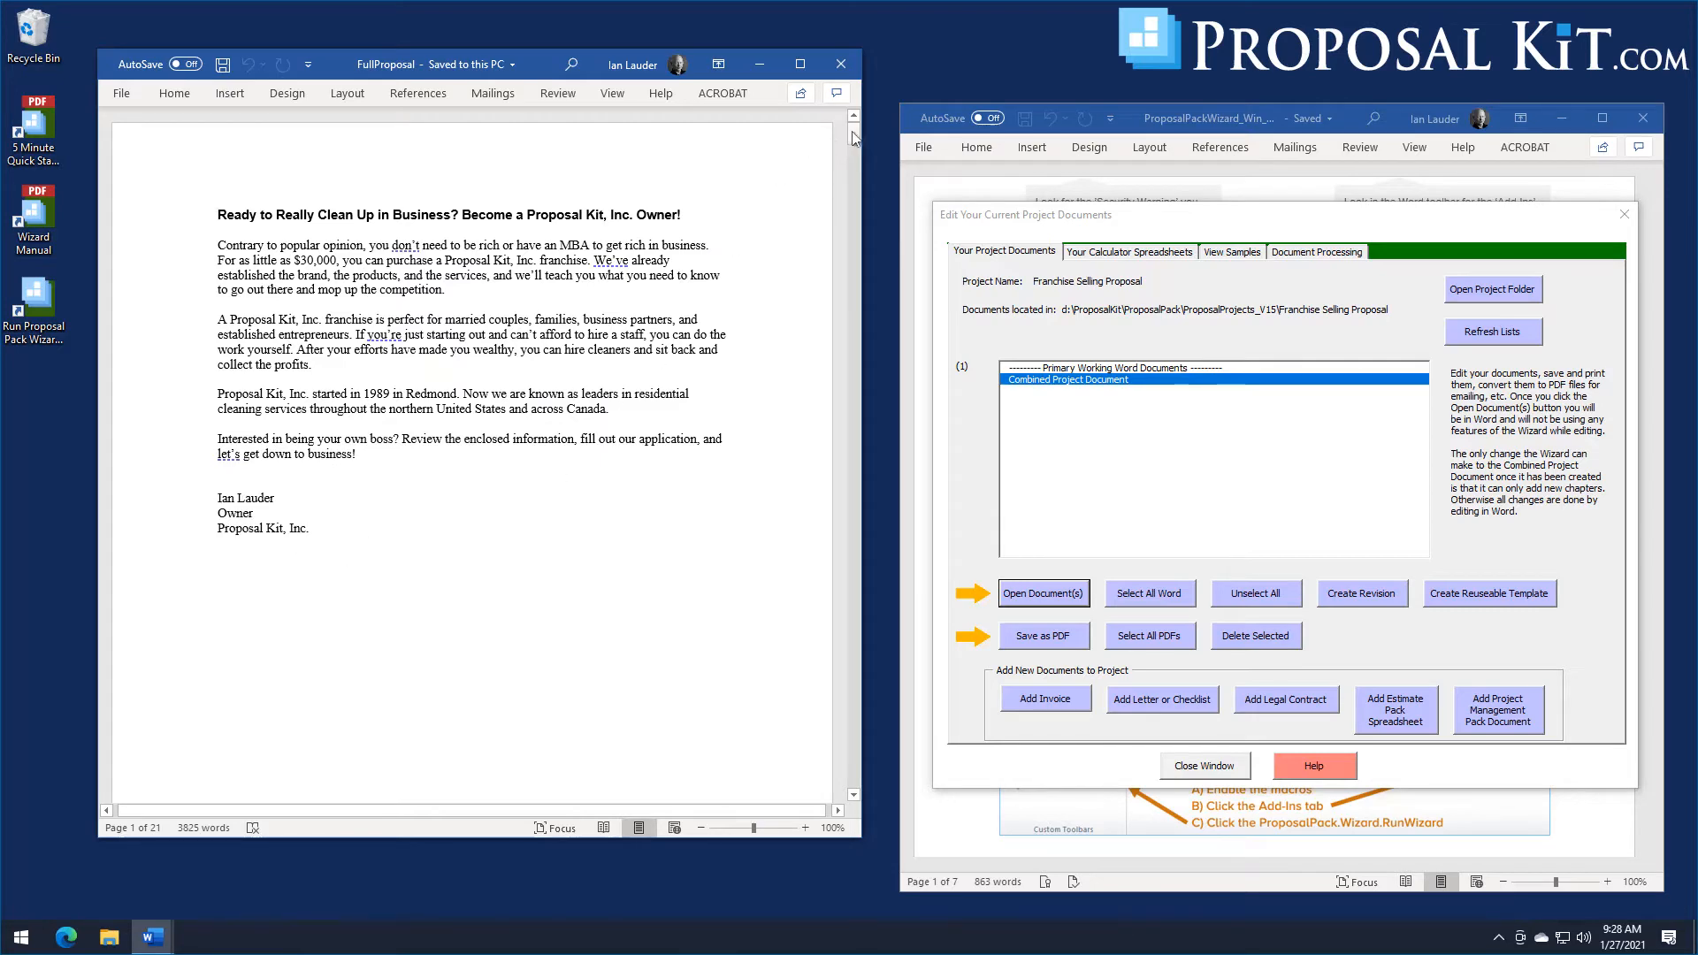
Look through the proposal's title page, table of contents, Executive Summary and Franchising pages, and the Your Investment cost table.
drag(854, 131, 852, 162)
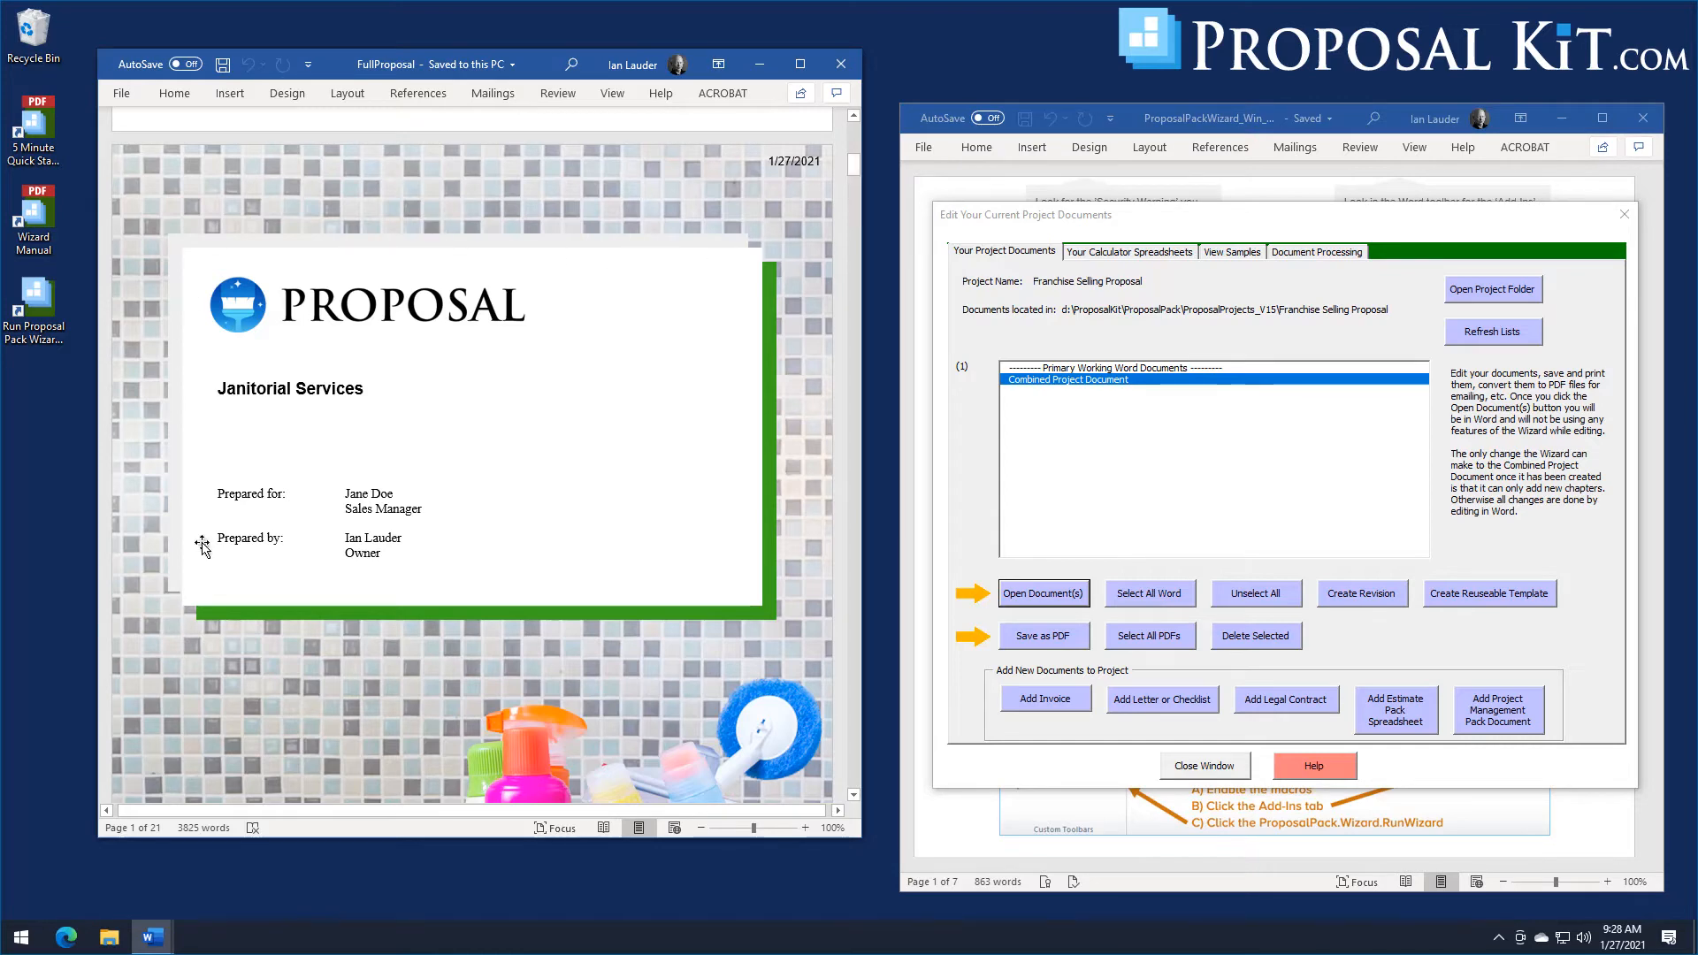
click(854, 165)
drag(854, 165, 853, 196)
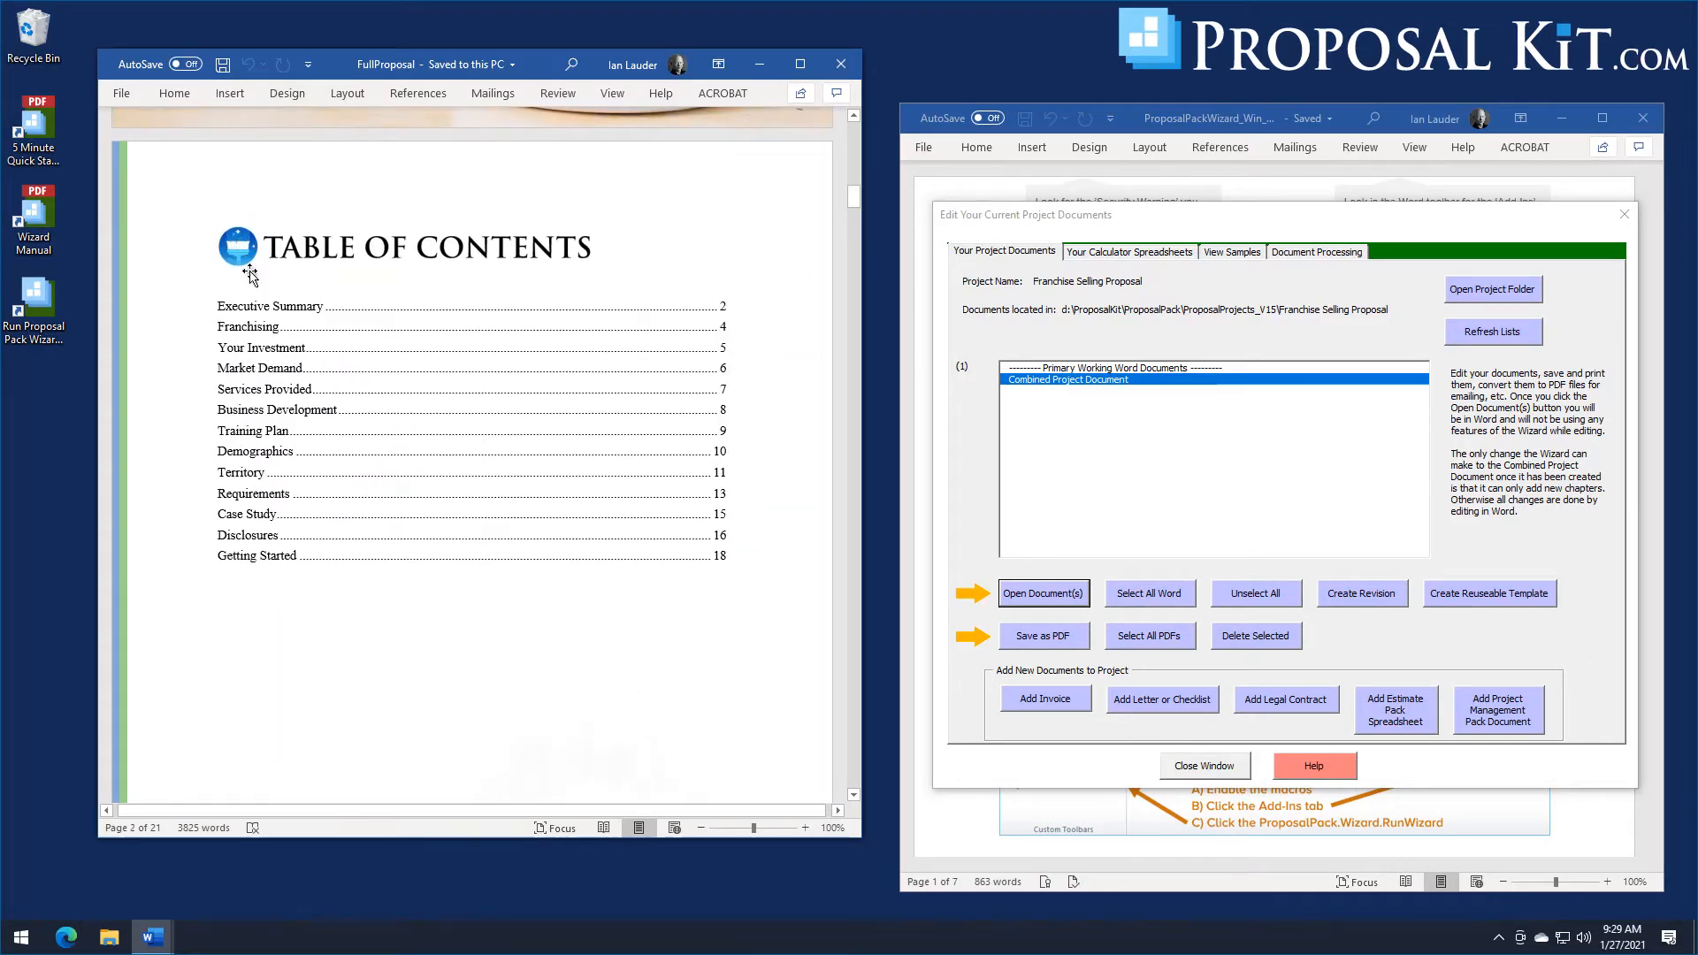
drag(851, 194, 852, 214)
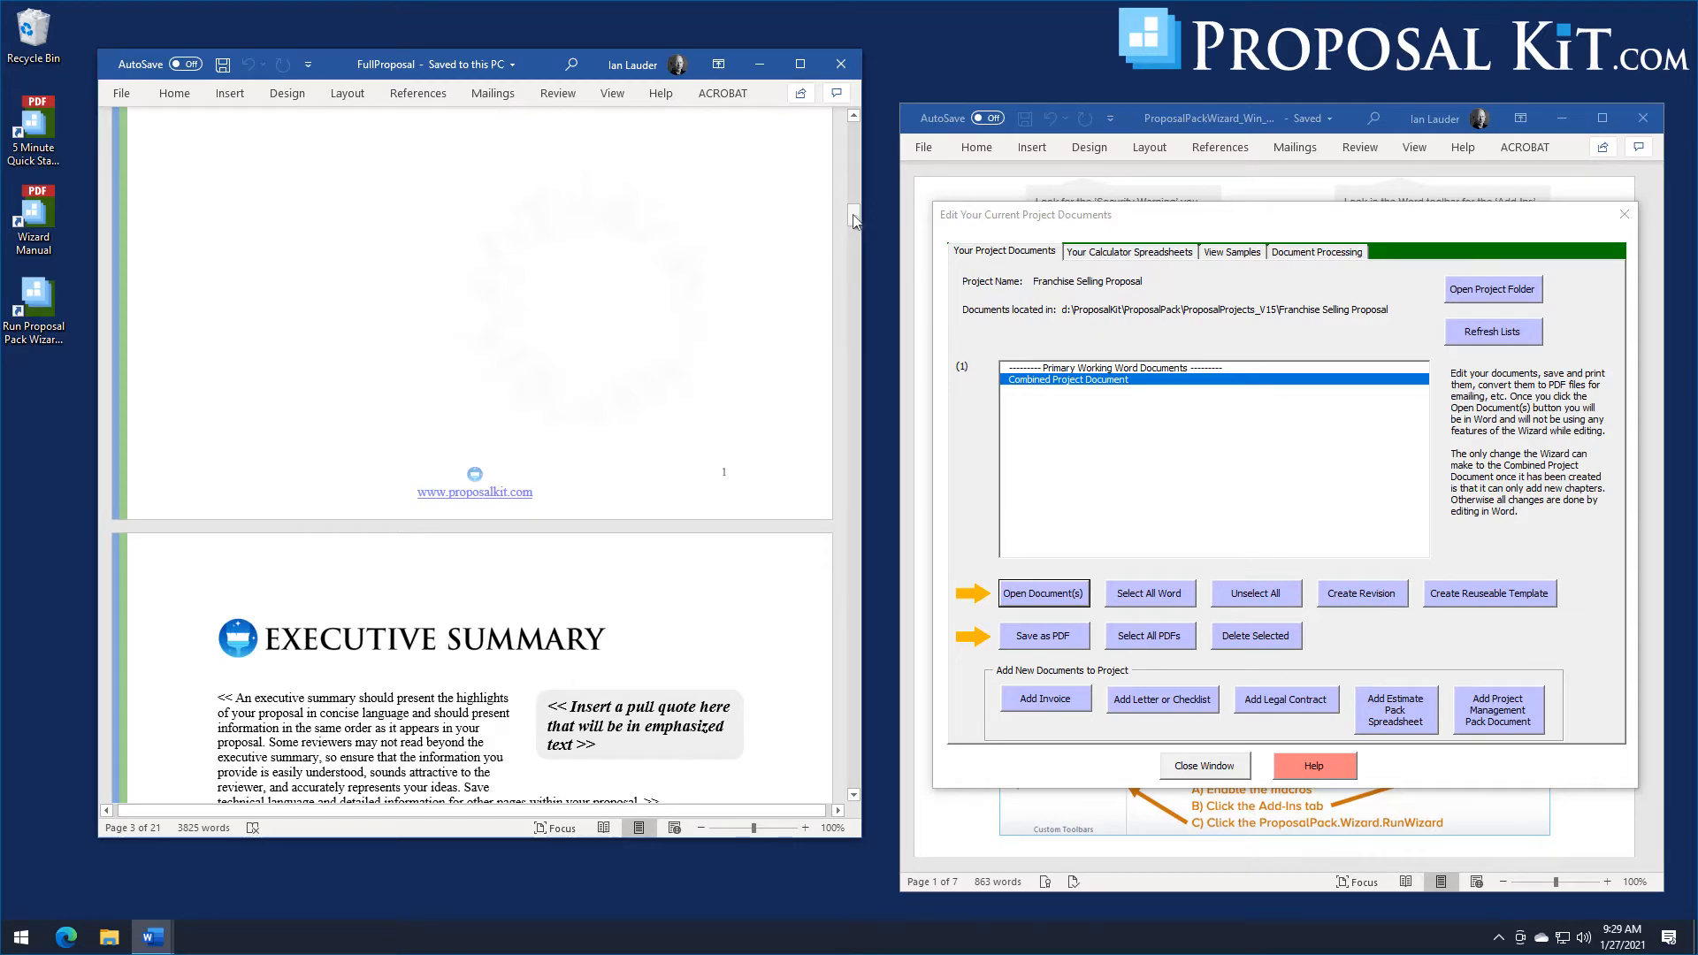
mouse_move(852, 216)
mouse_down()
mouse_move(839, 296)
mouse_move(842, 228)
mouse_up()
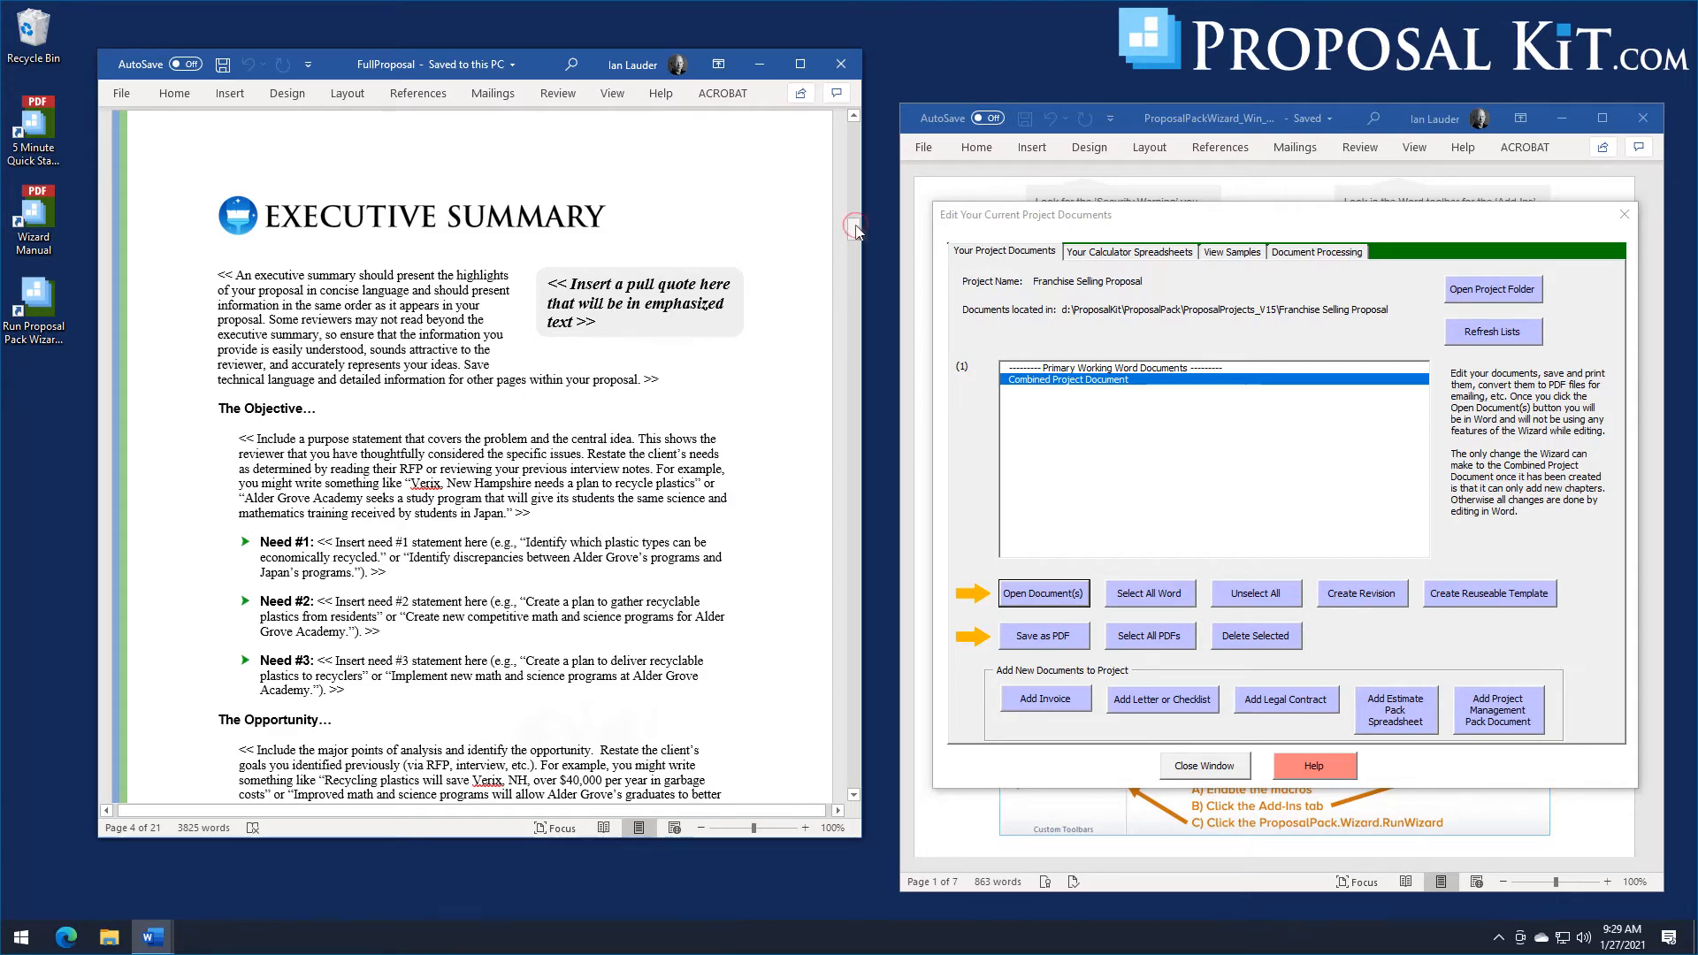
drag(856, 231, 845, 291)
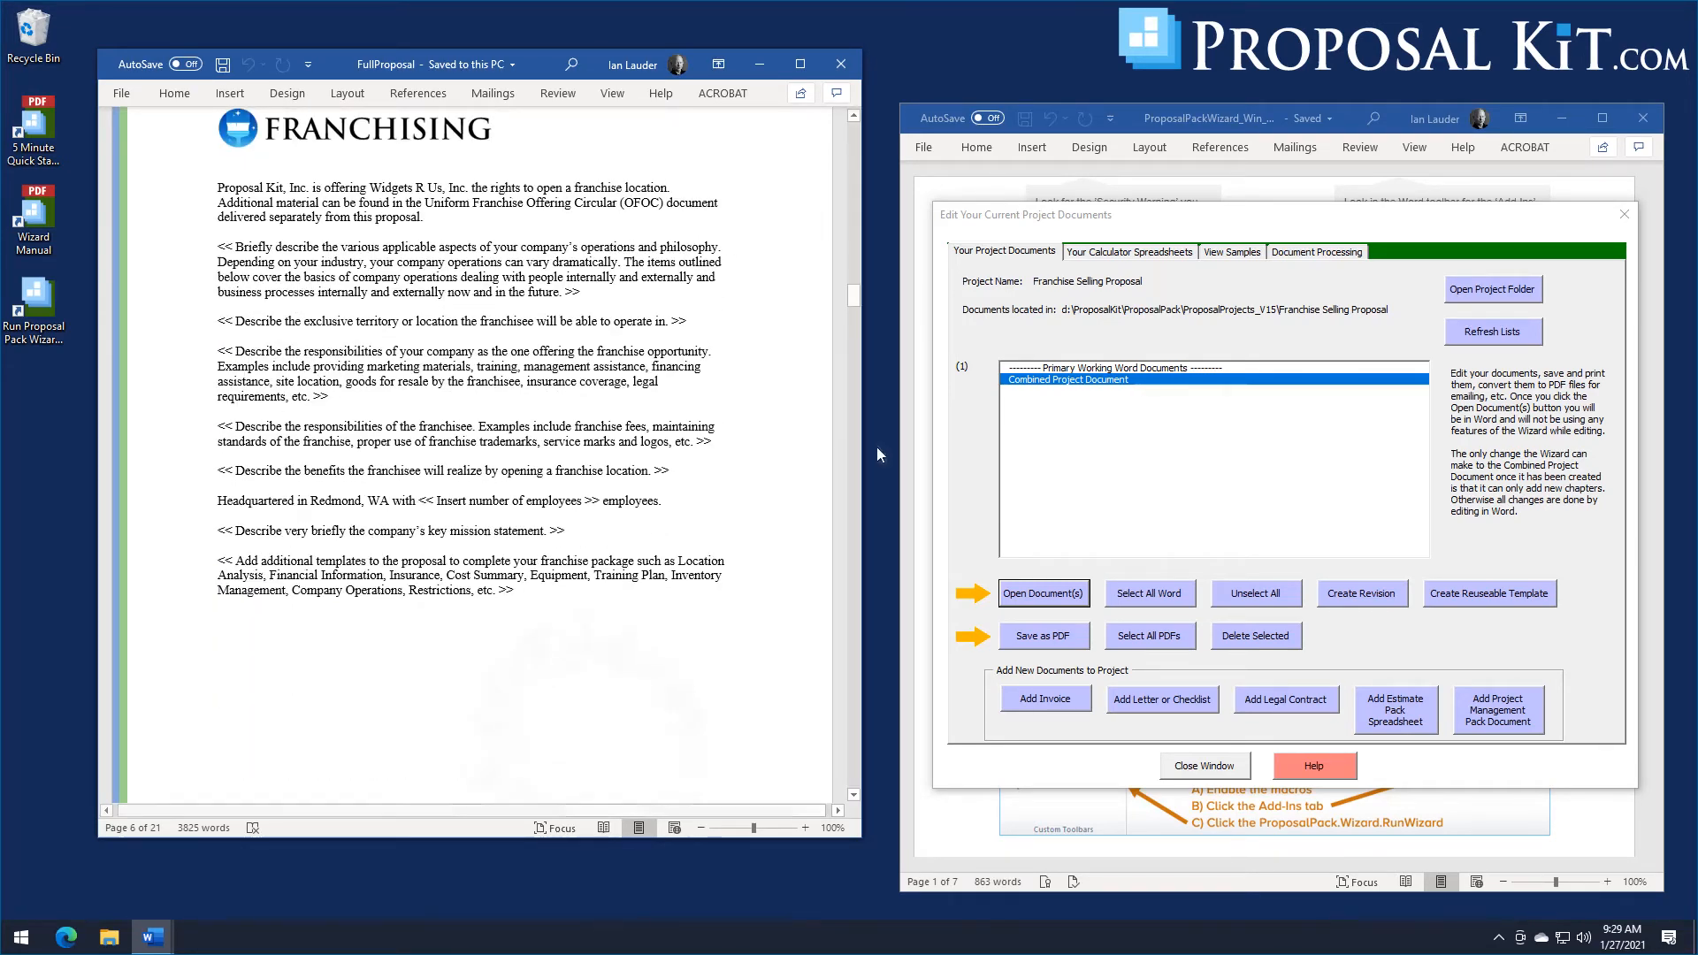
mouse_move(849, 299)
mouse_down()
mouse_move(856, 339)
mouse_move(854, 324)
mouse_up()
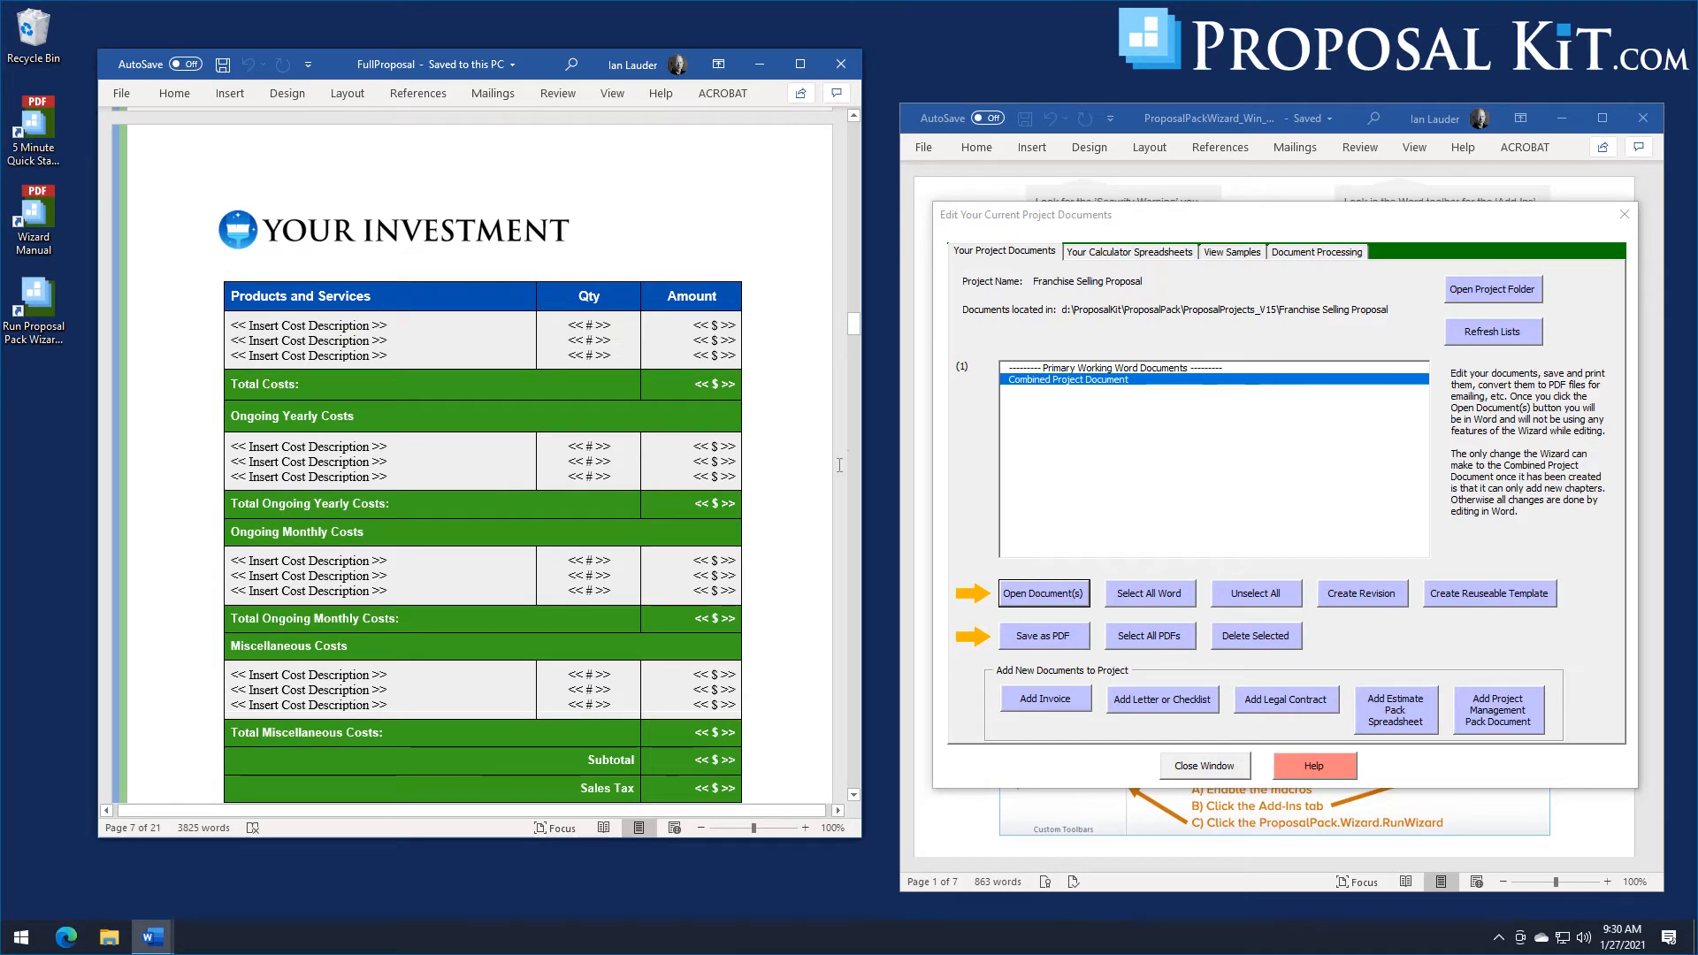
drag(849, 318, 846, 324)
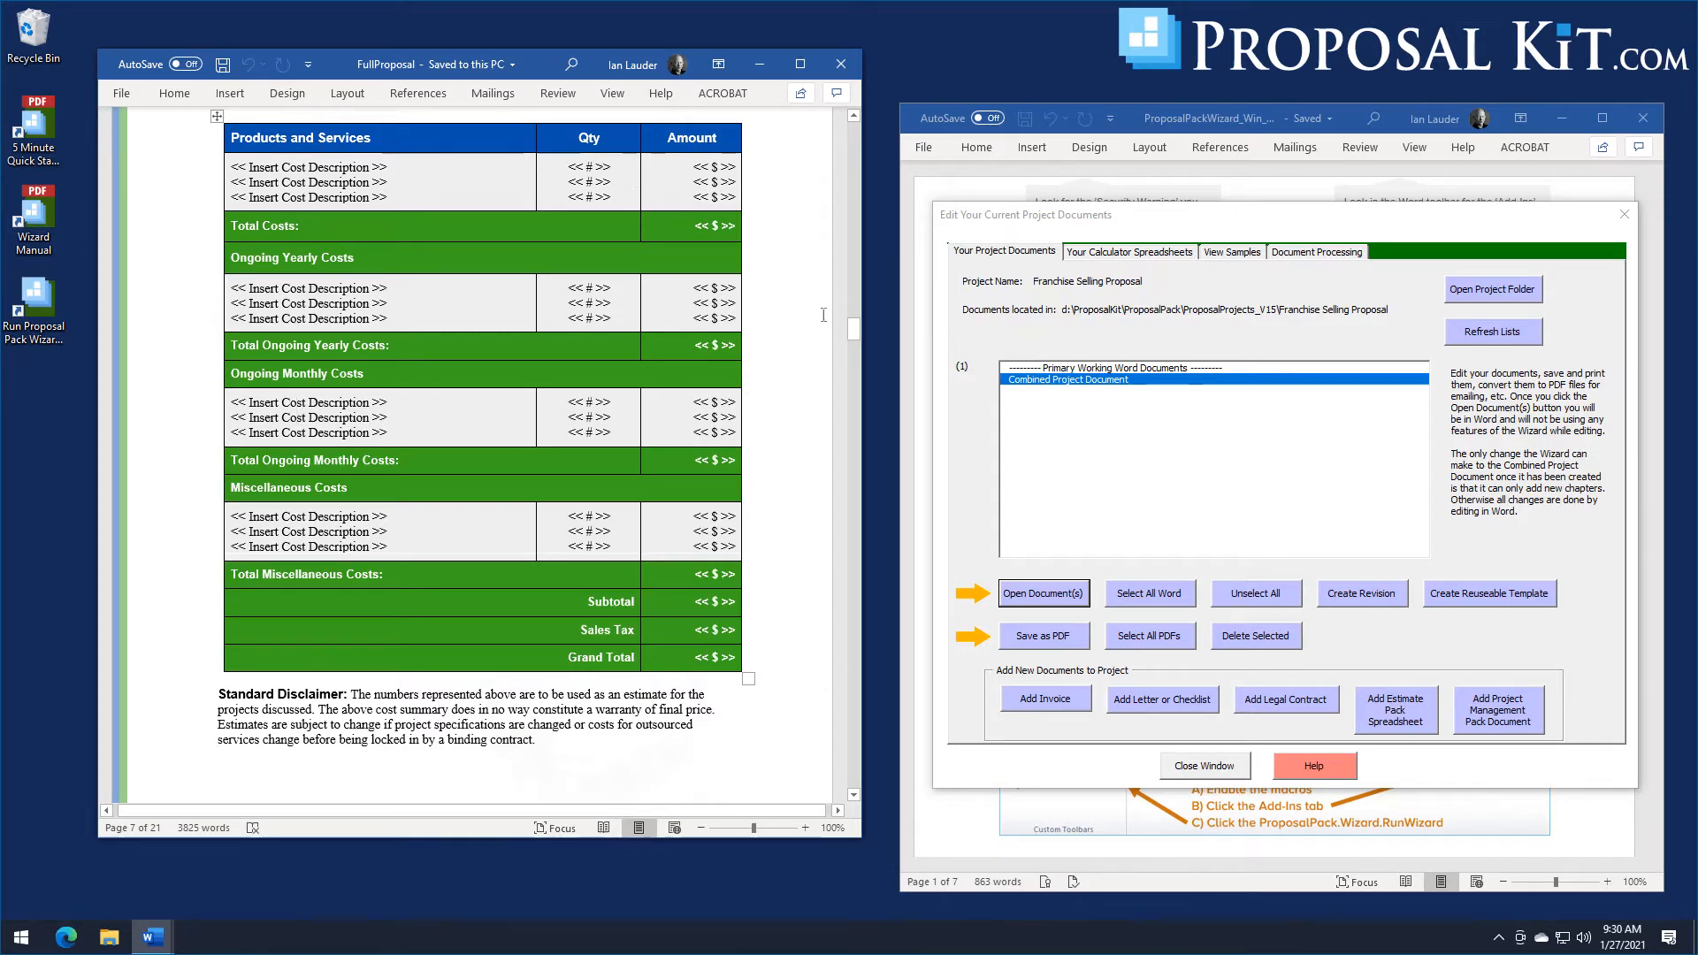
scroll(850, 322, up, 3)
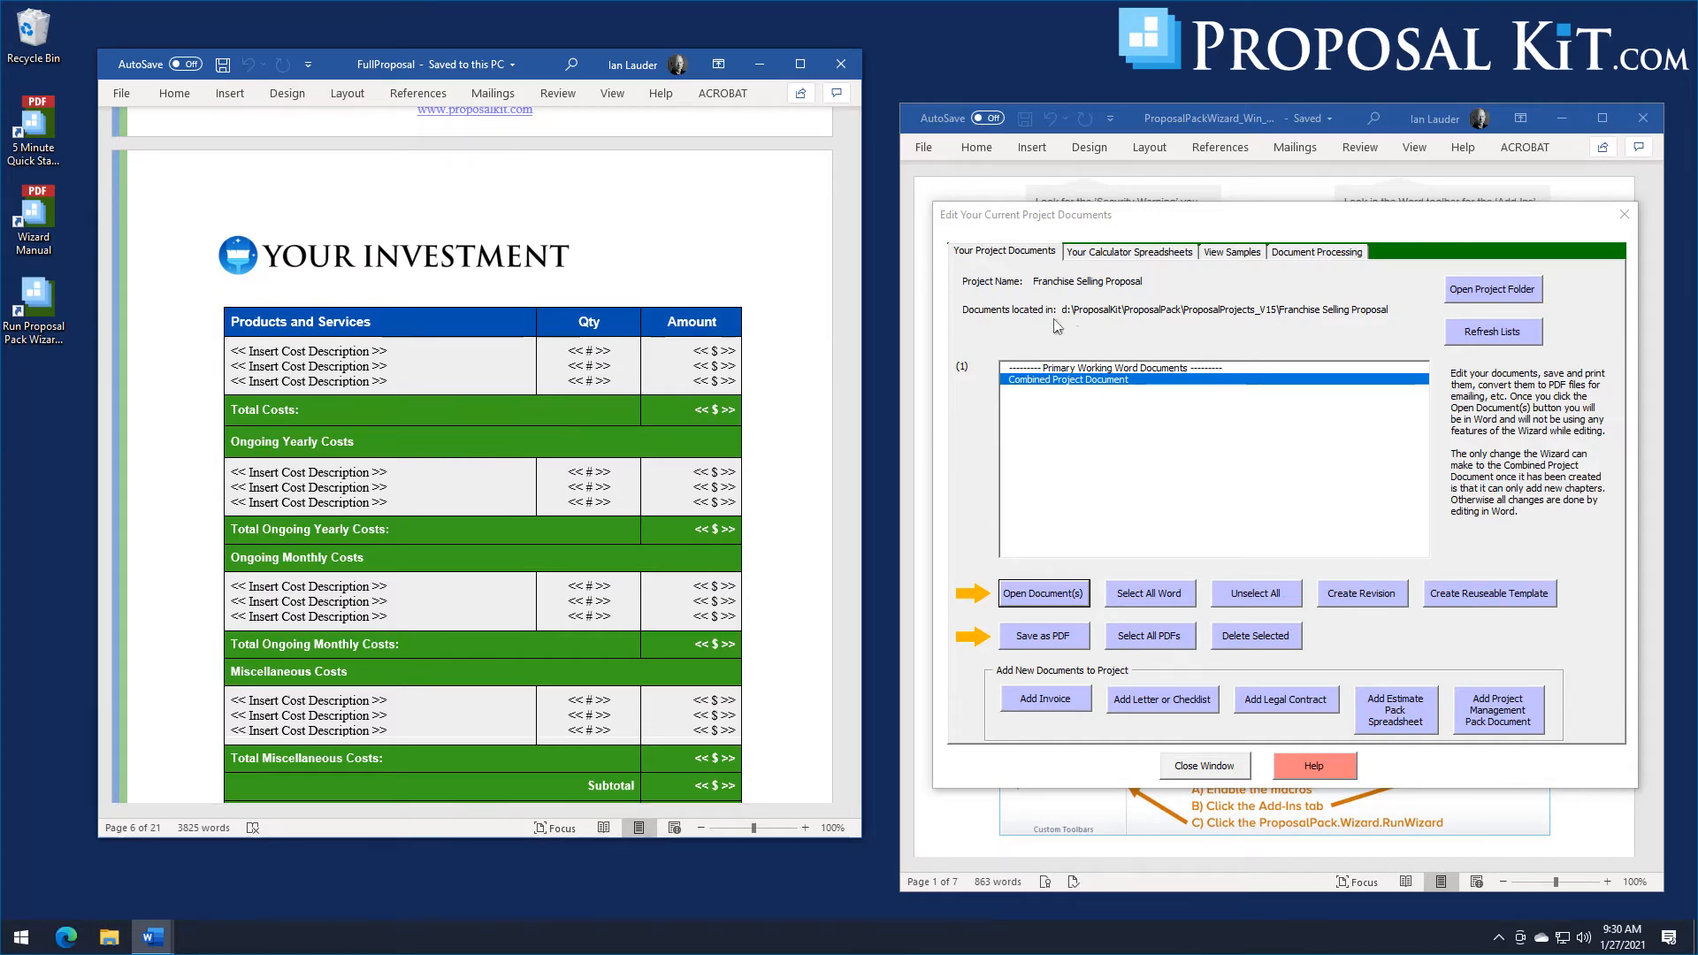
Open the project's Your Investment Calculator spreadsheet and examine its cost categories, tax columns and totals section.
click(1119, 257)
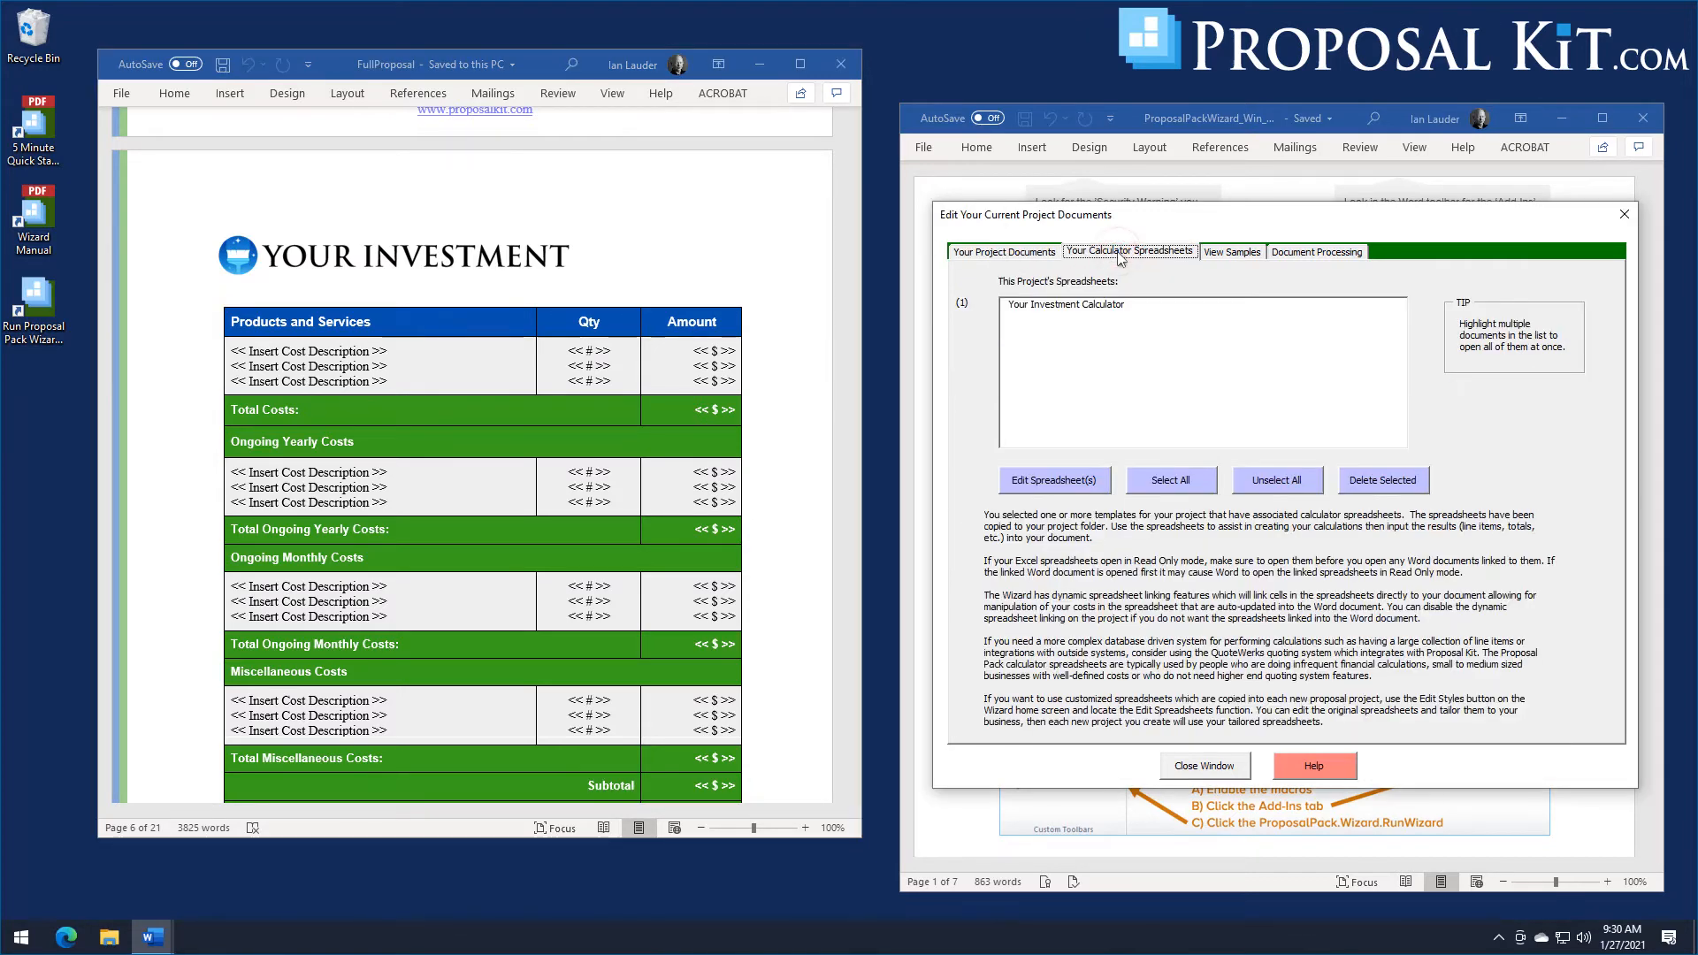
click(1054, 306)
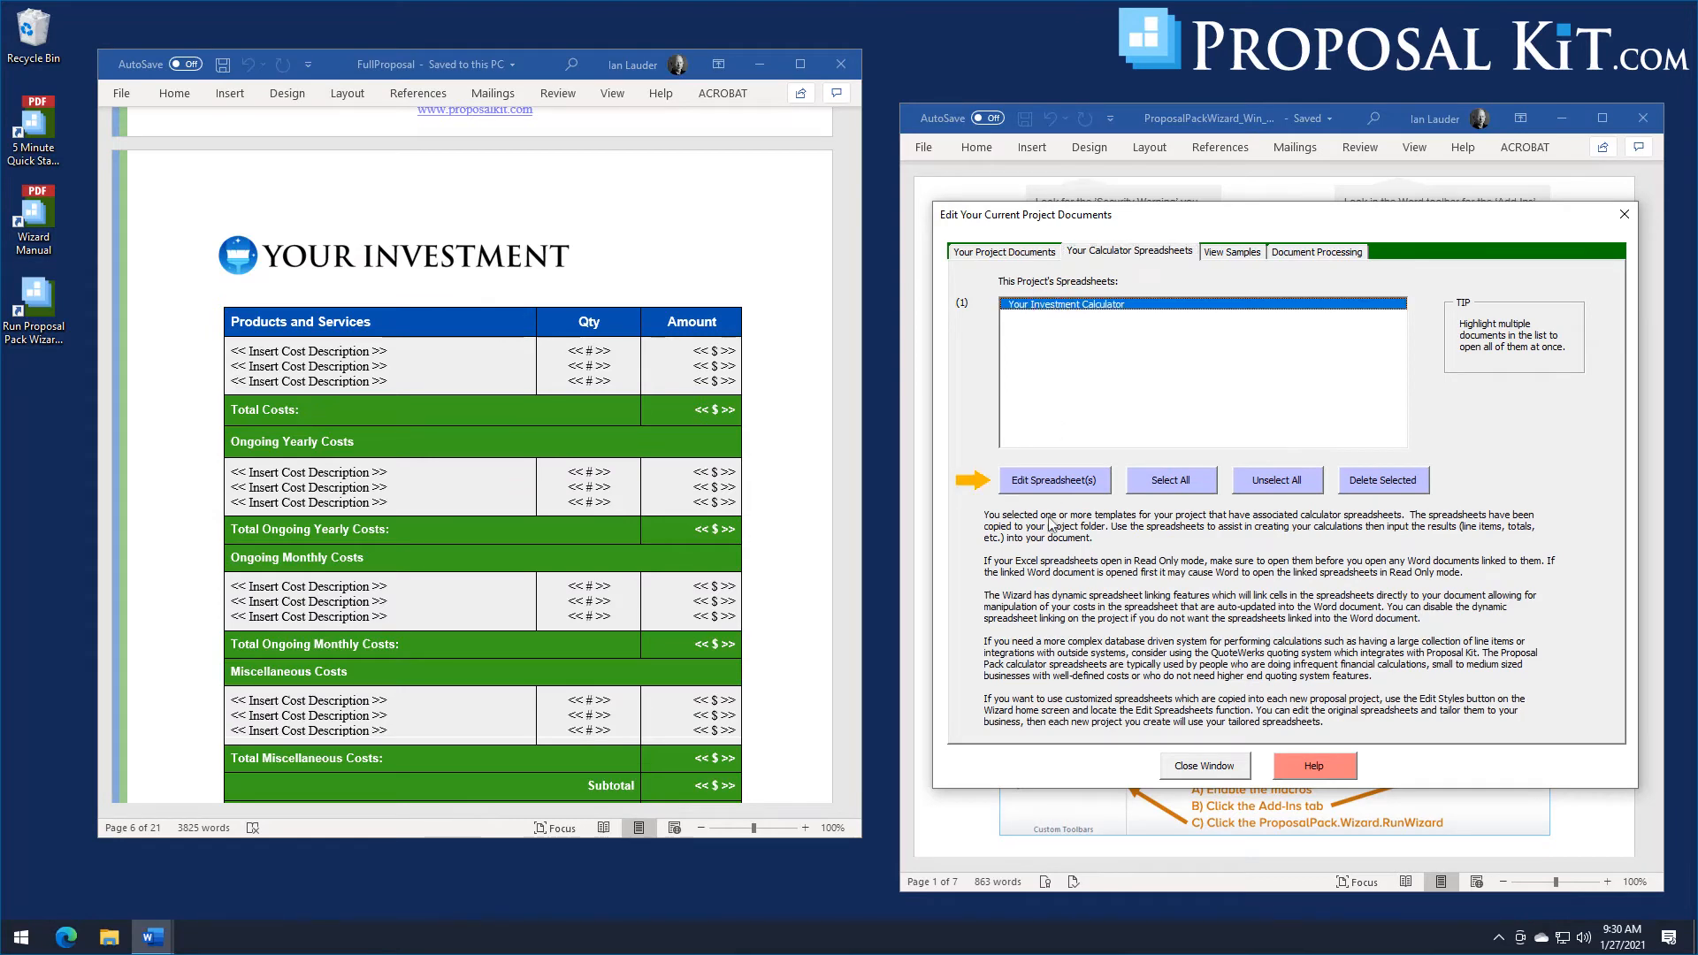
click(1042, 483)
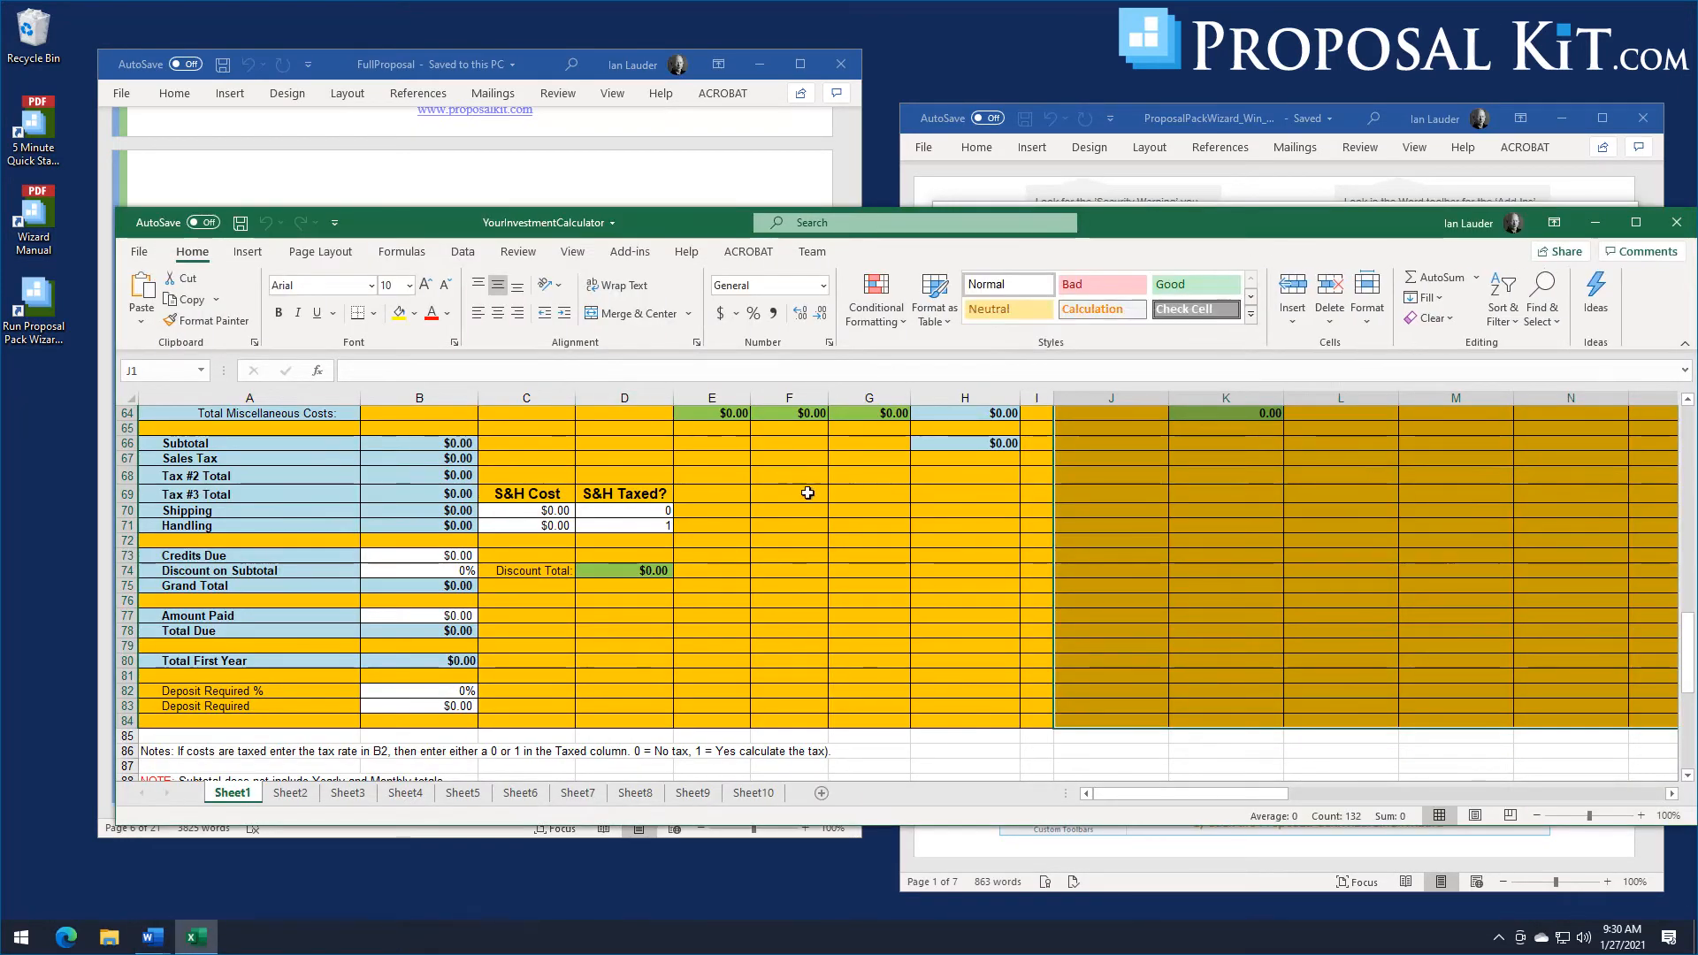
scroll(810, 513, up, 7)
scroll(814, 552, up, 14)
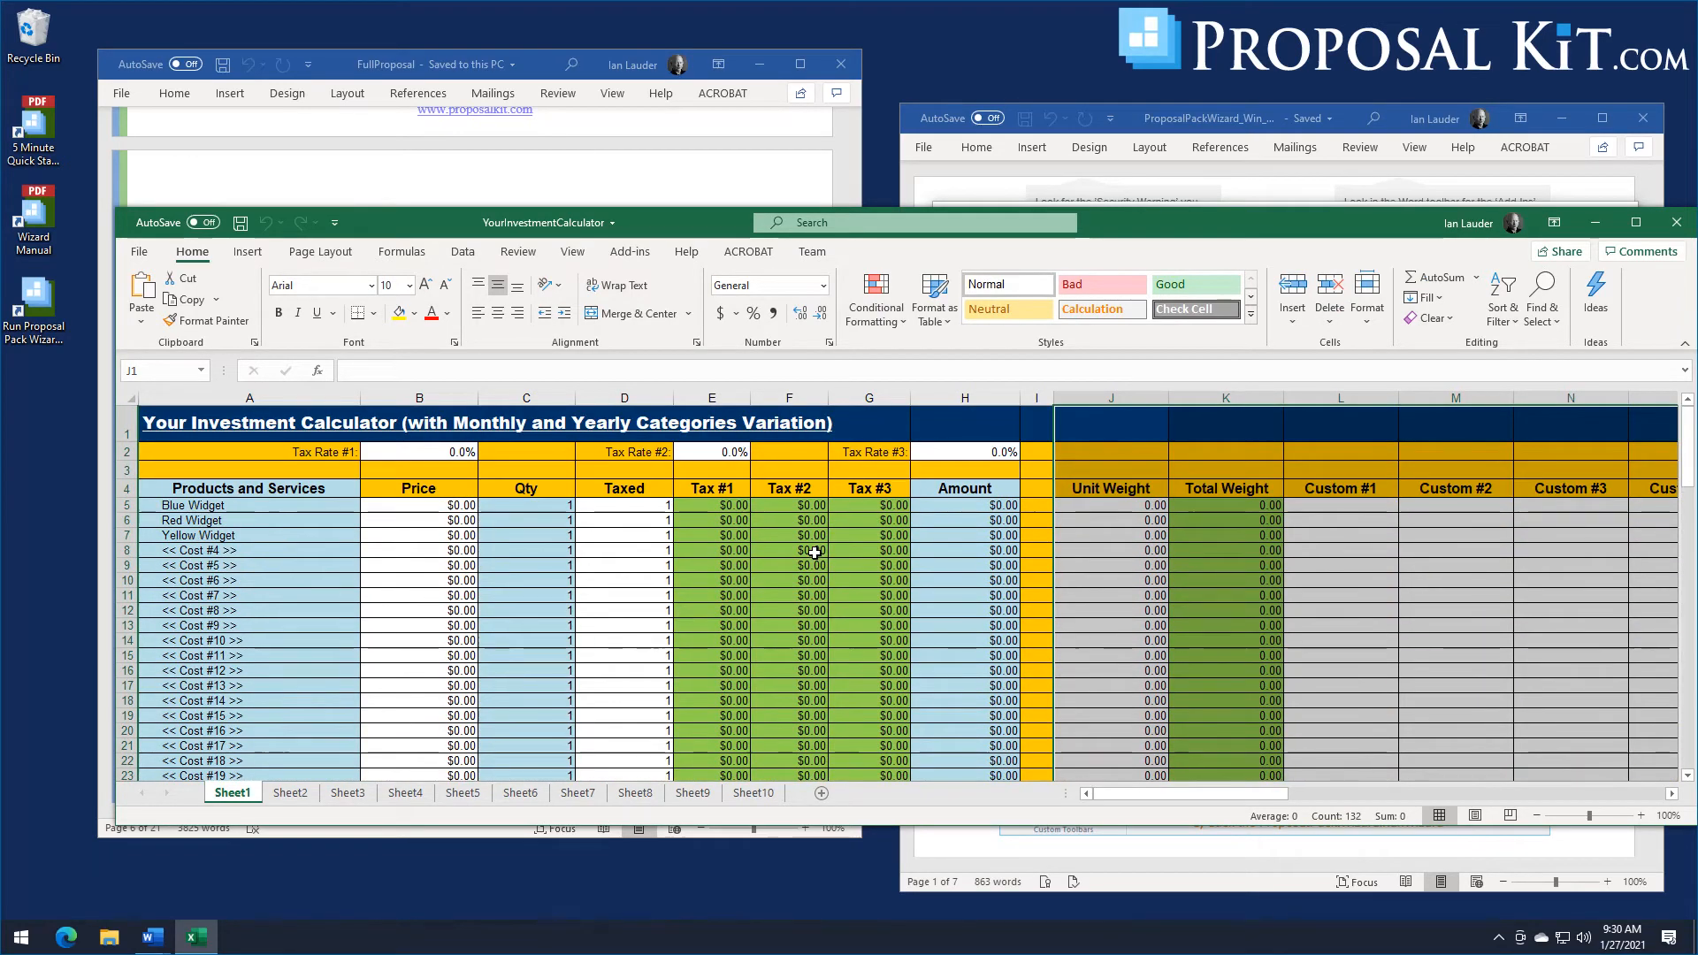
scroll(729, 556, down, 12)
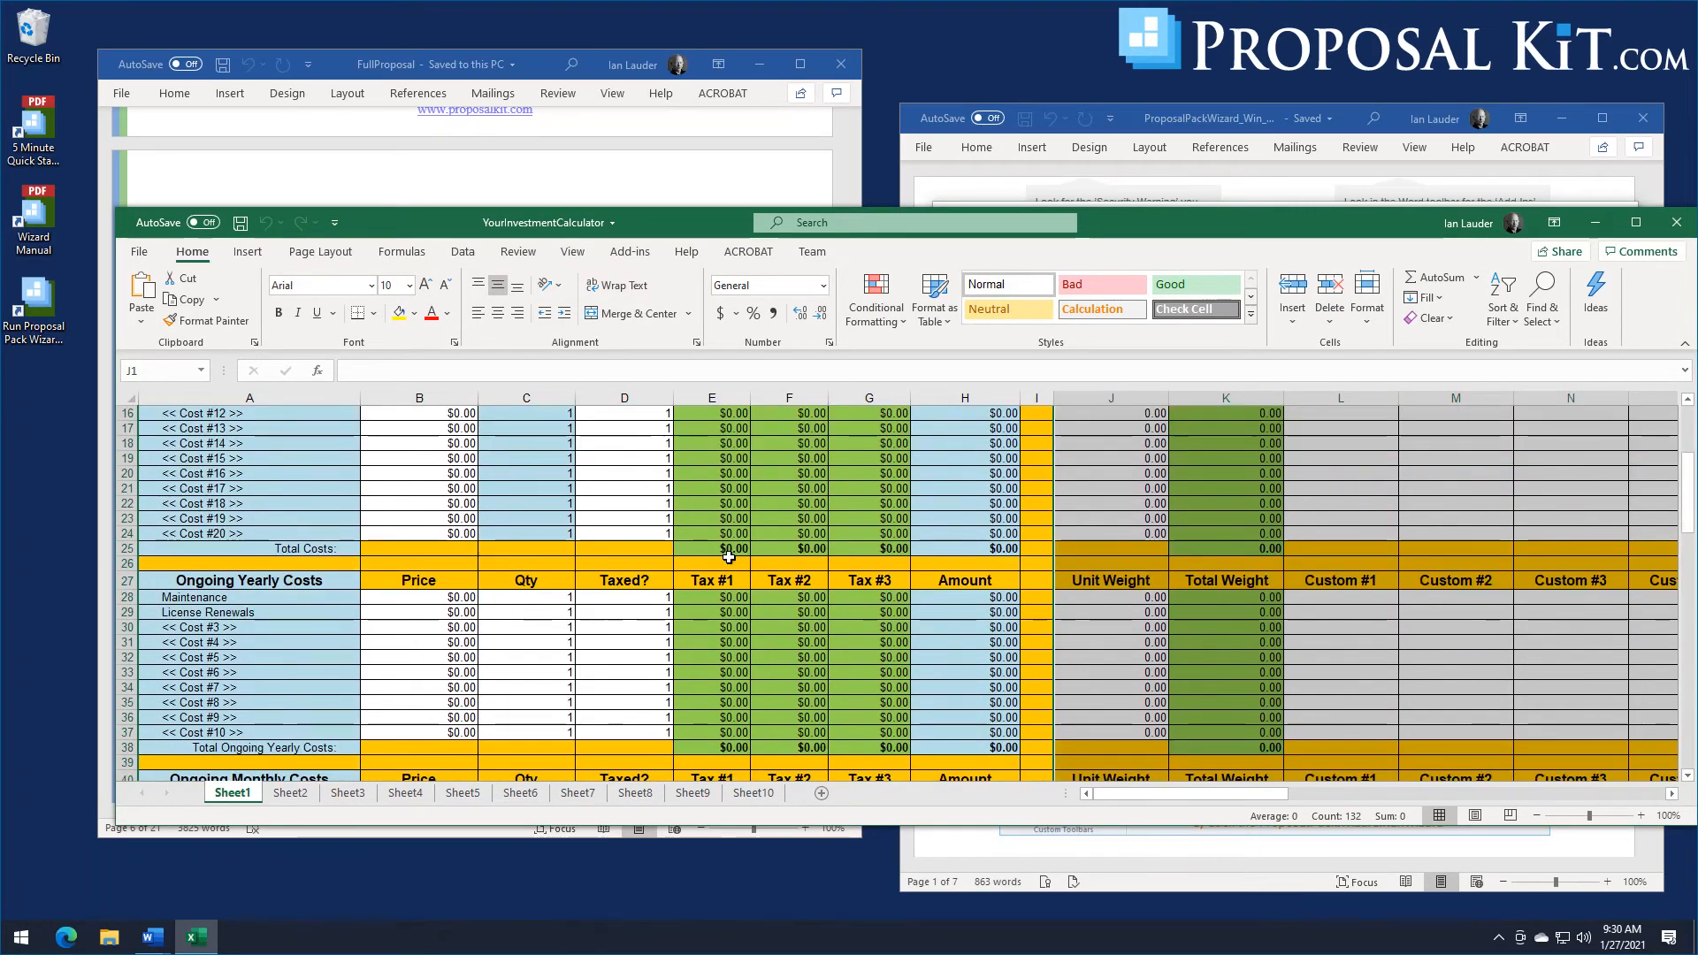
scroll(728, 556, down, 10)
scroll(729, 557, up, 8)
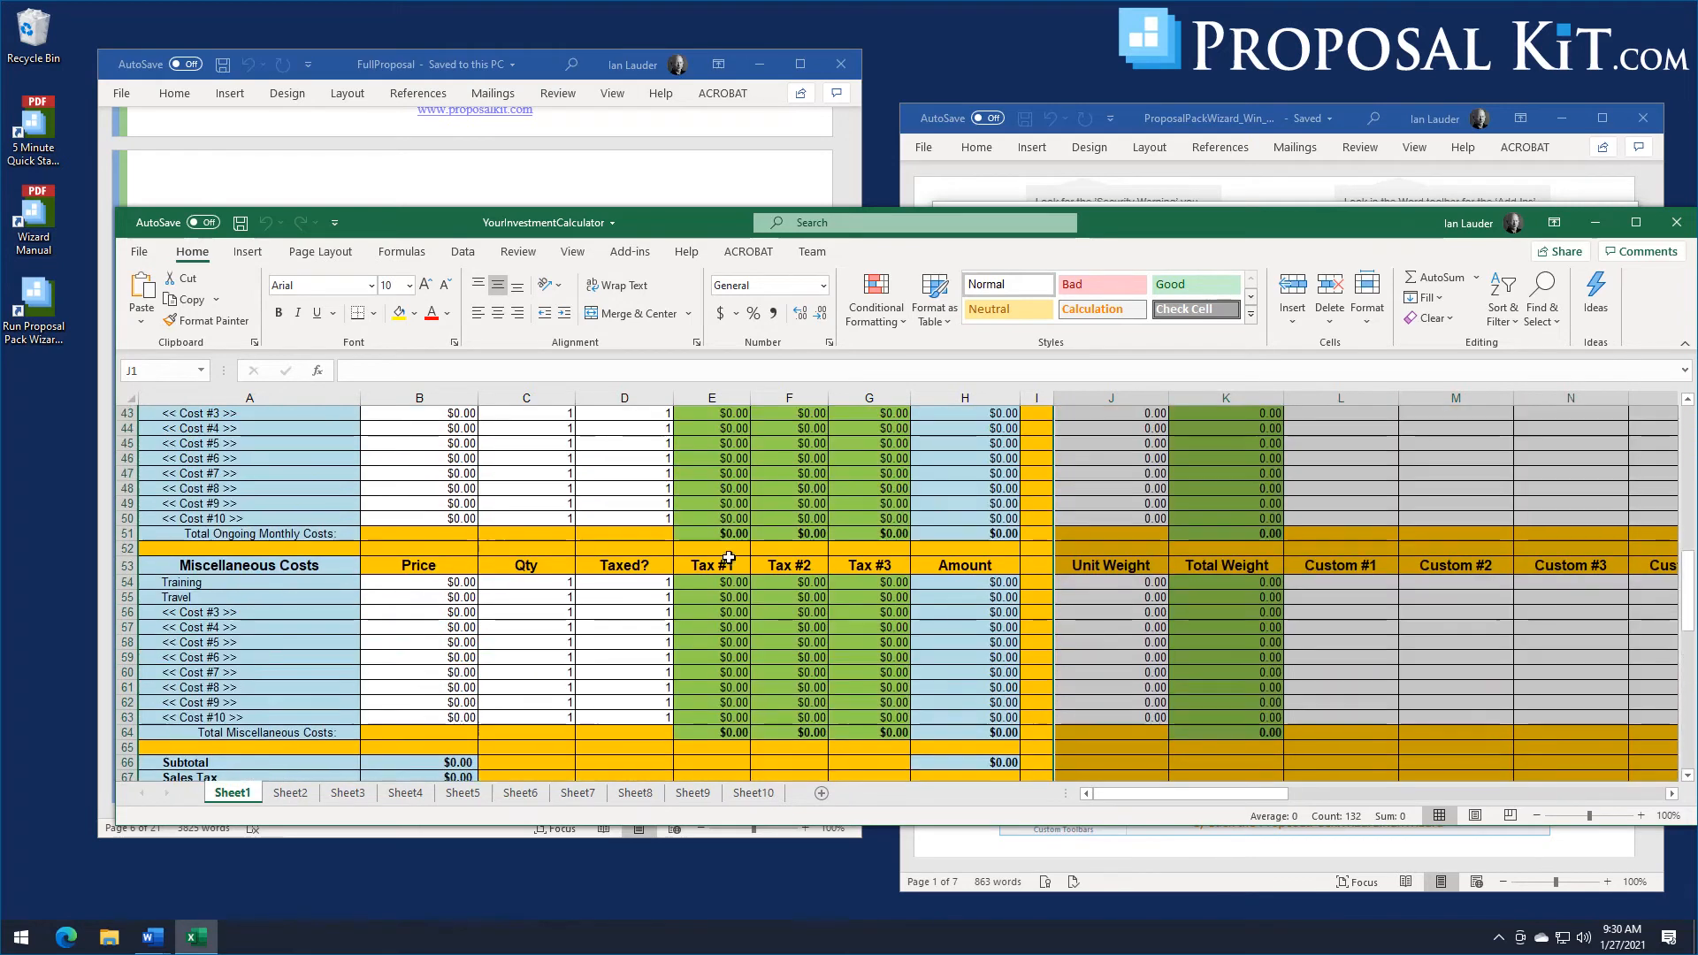
scroll(729, 559, down, 7)
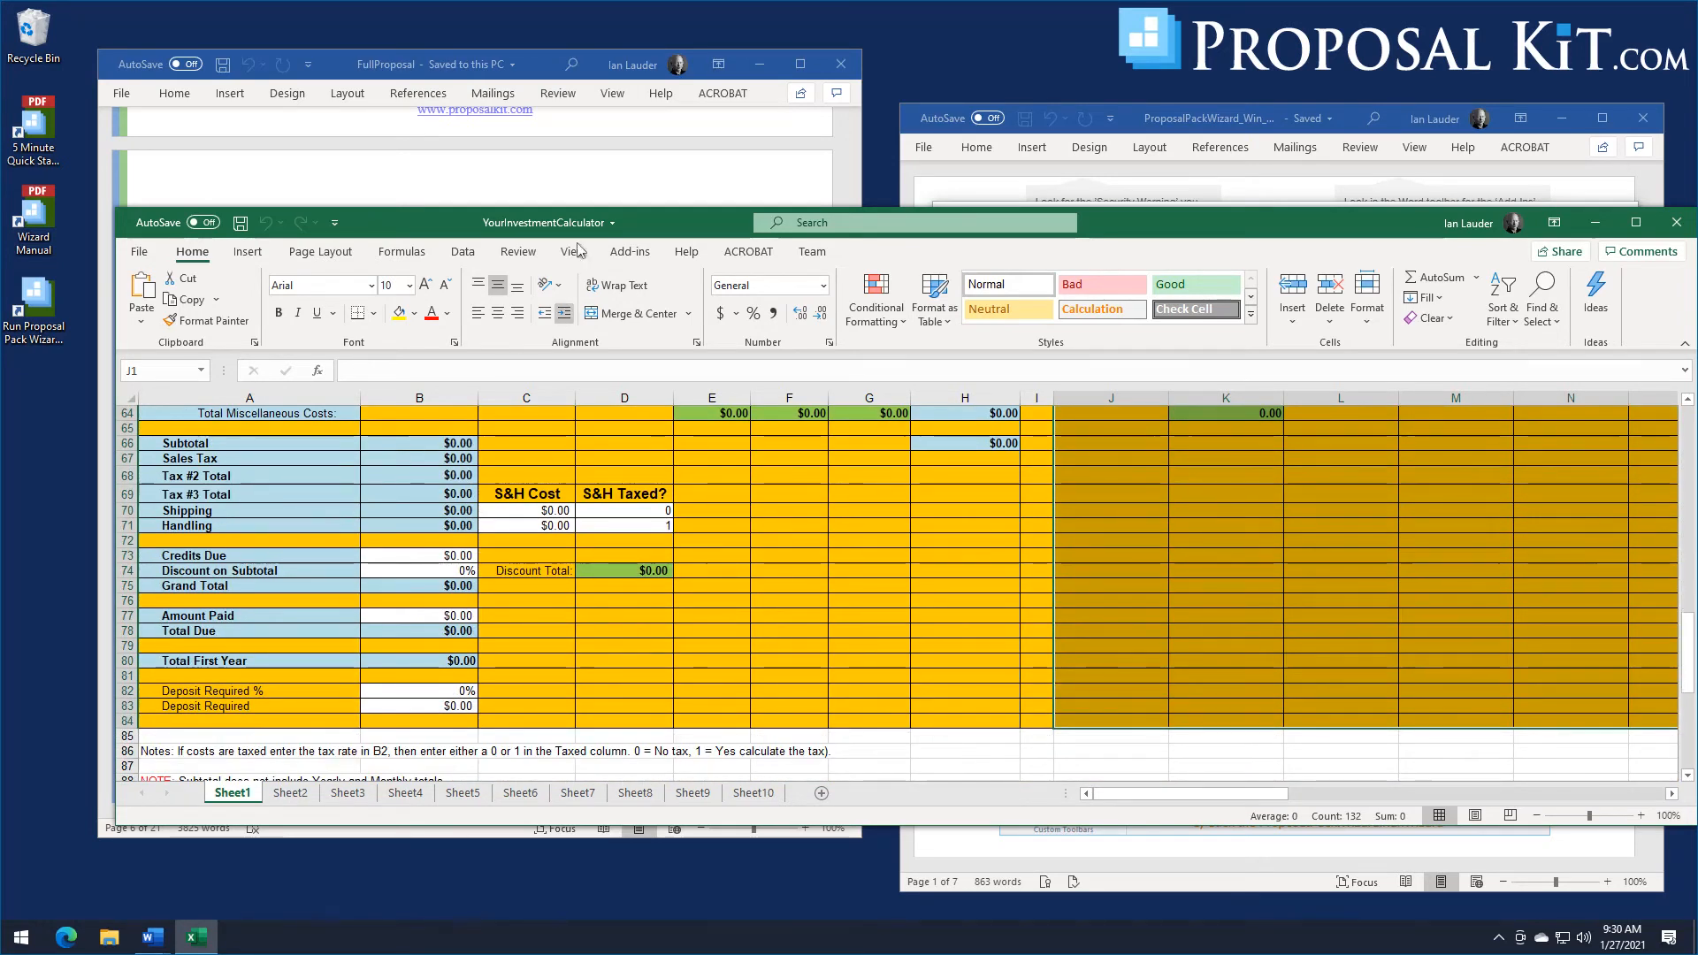
Return to the proposal, look through its remaining chapters to the back cover, and close the document and the project editing window.
click(547, 71)
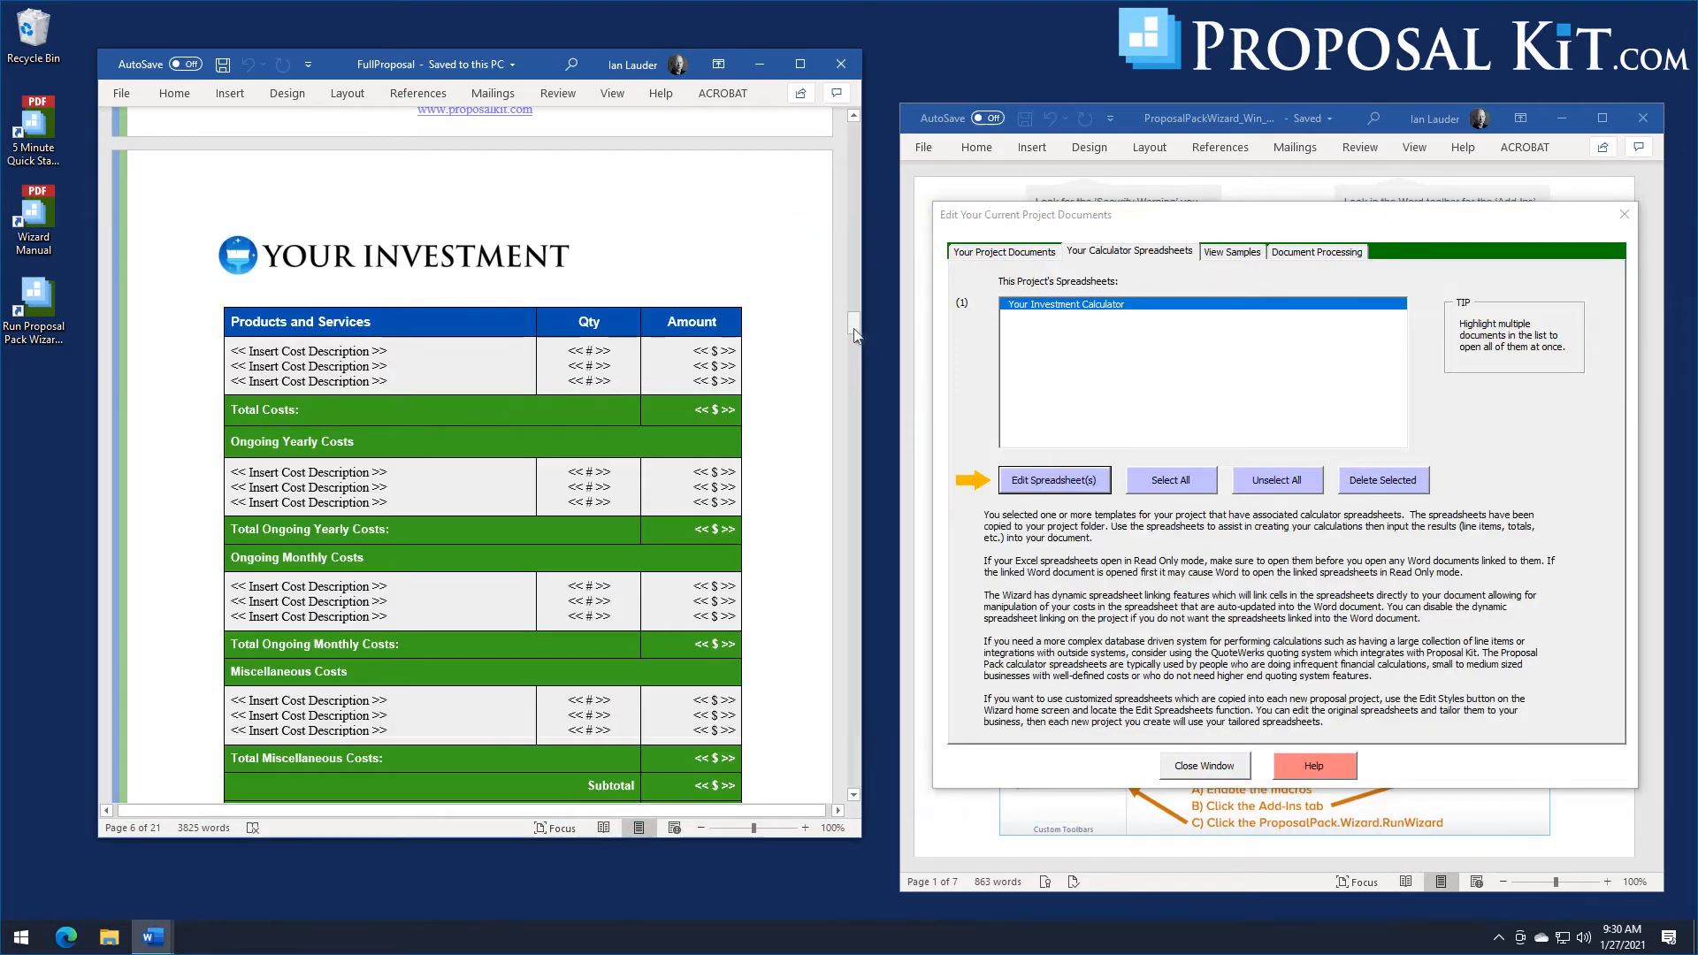
drag(854, 331, 847, 394)
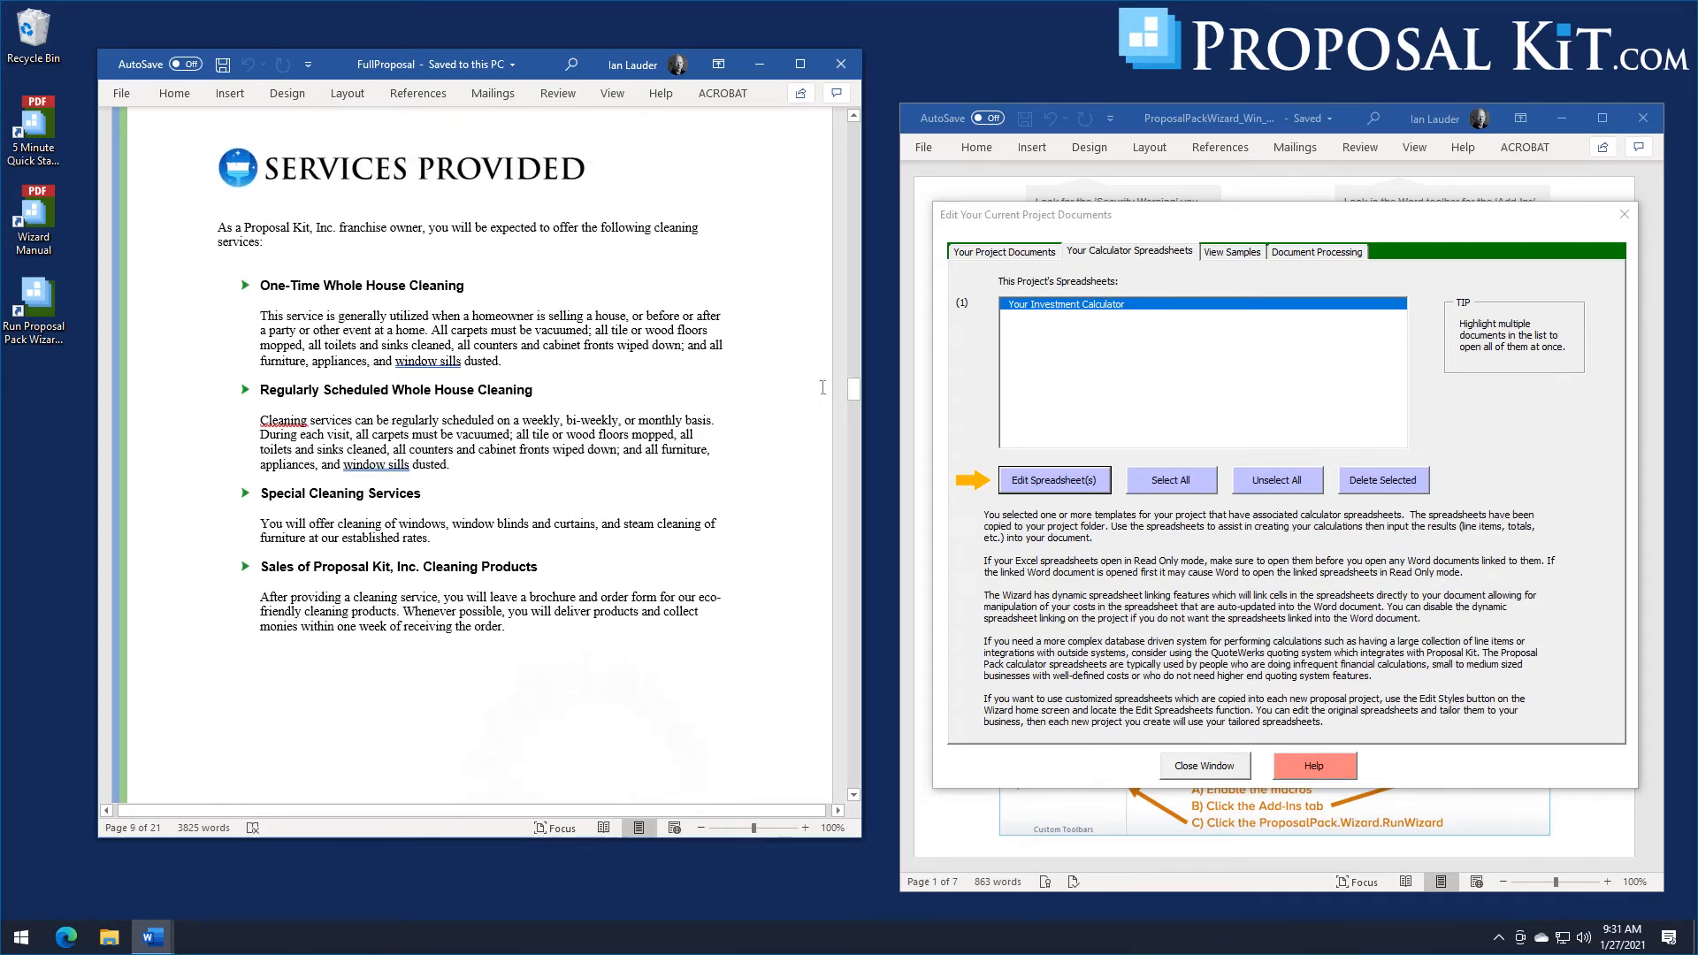
drag(853, 395, 861, 762)
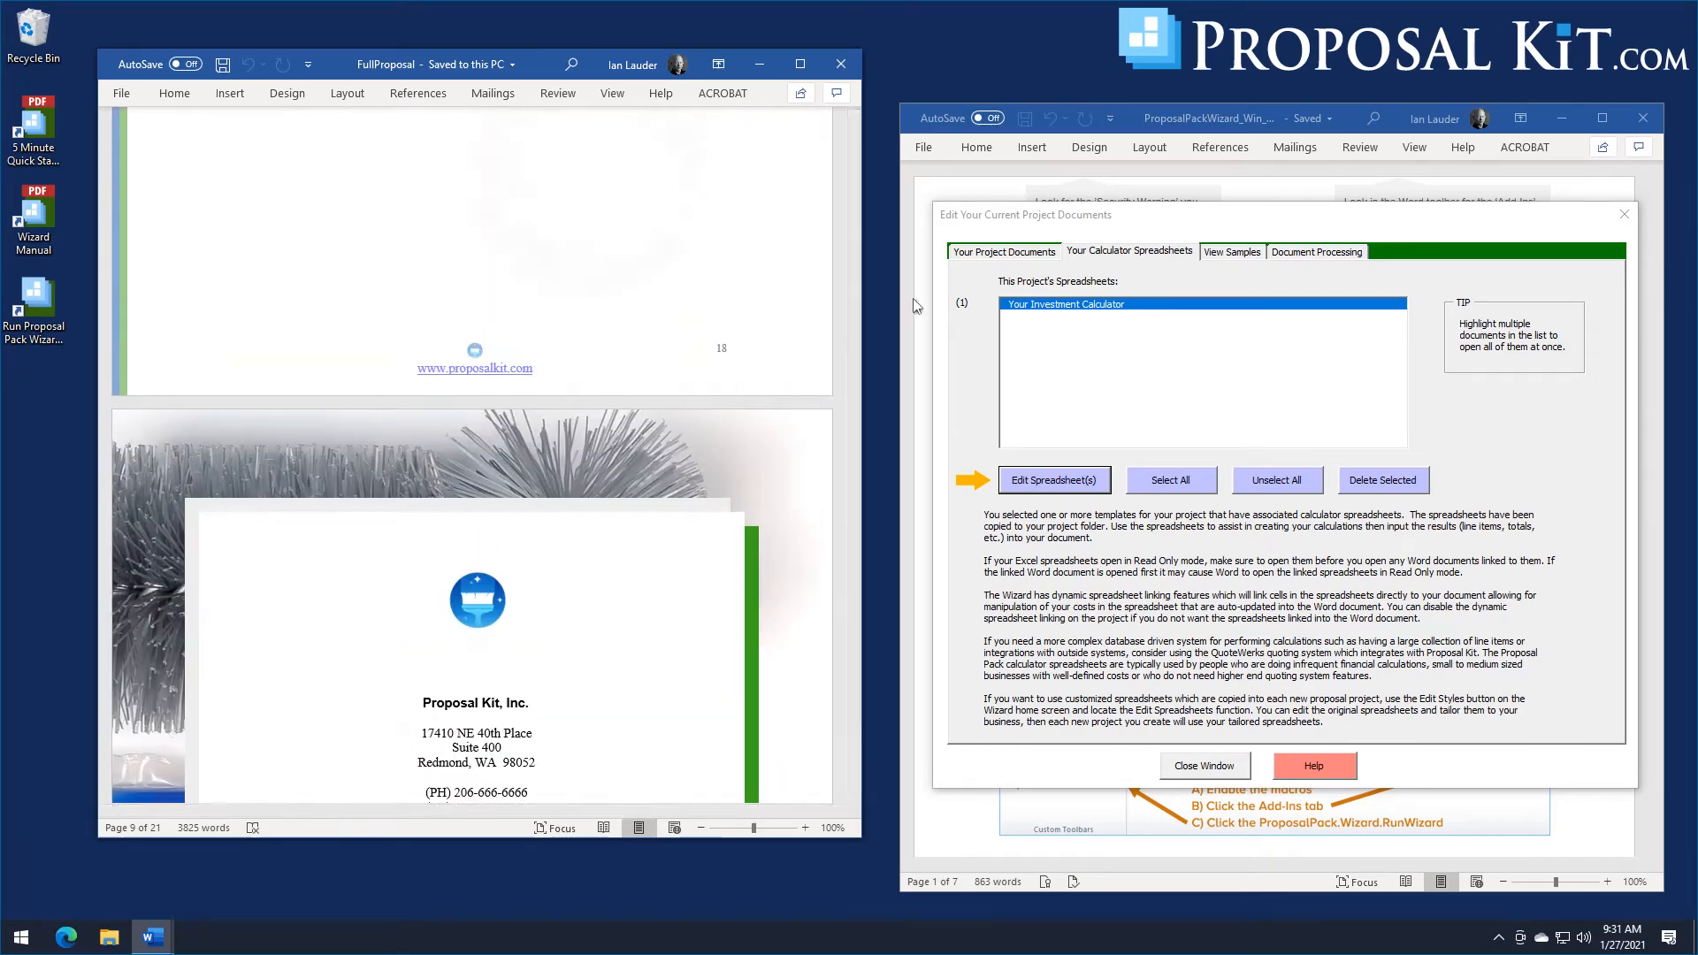
click(837, 64)
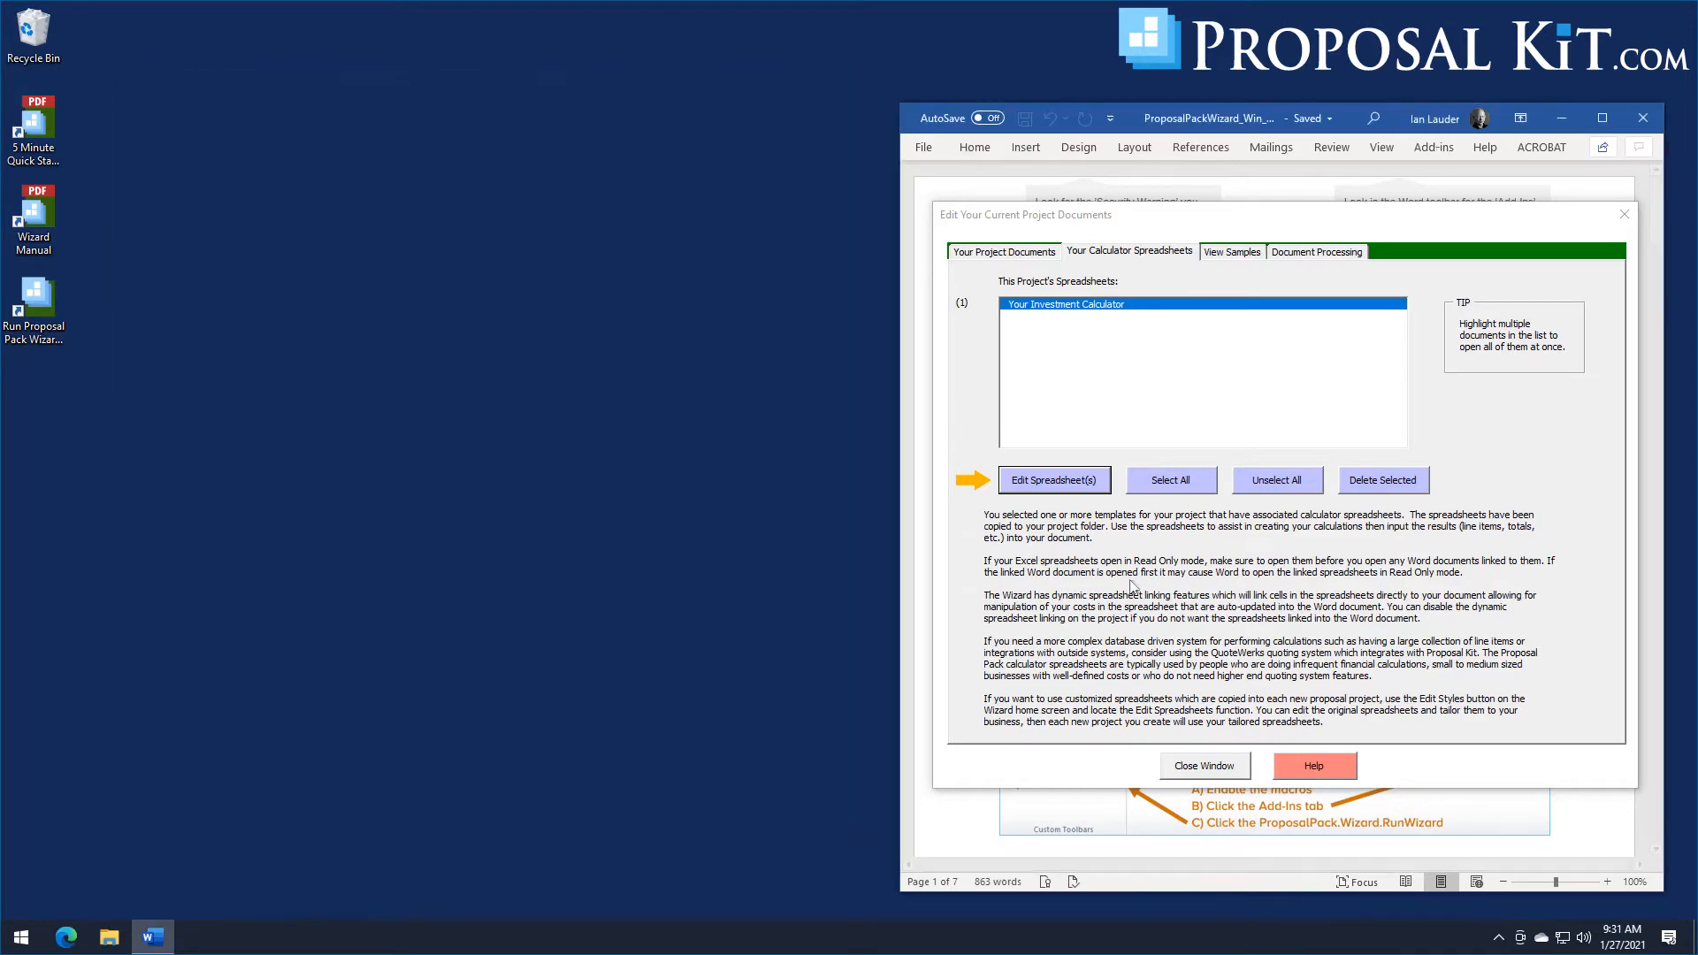
click(1179, 768)
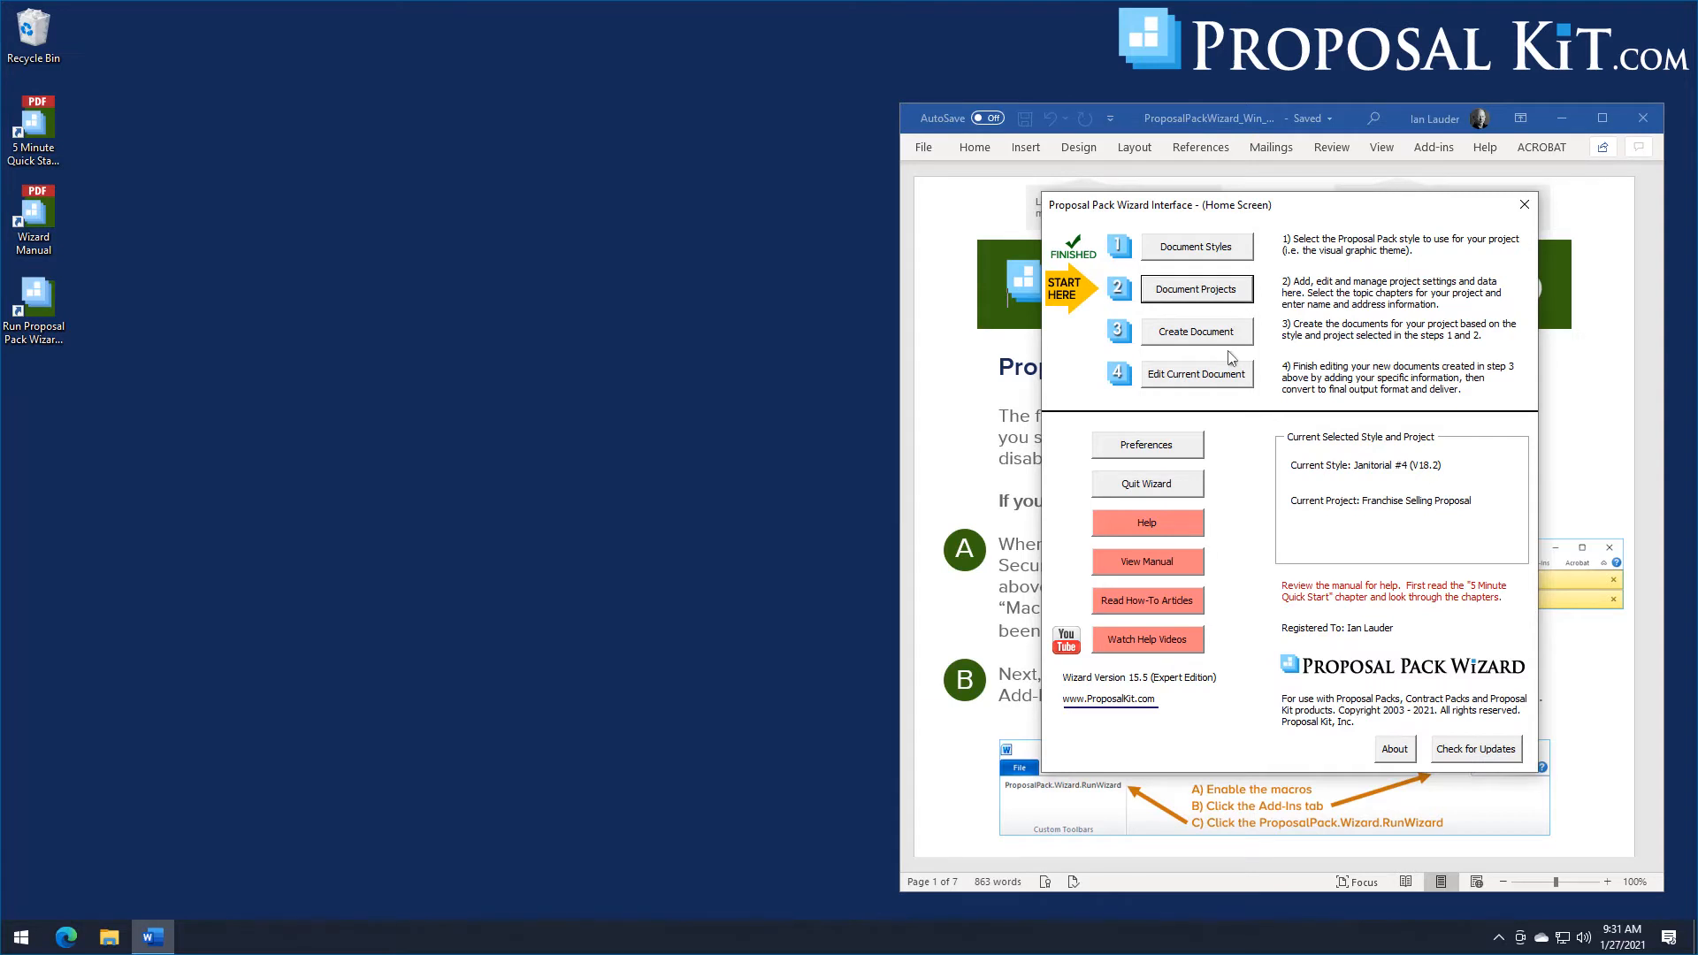
Change the project's design style to Food #4 (V18.2) and accept the selection.
click(1197, 253)
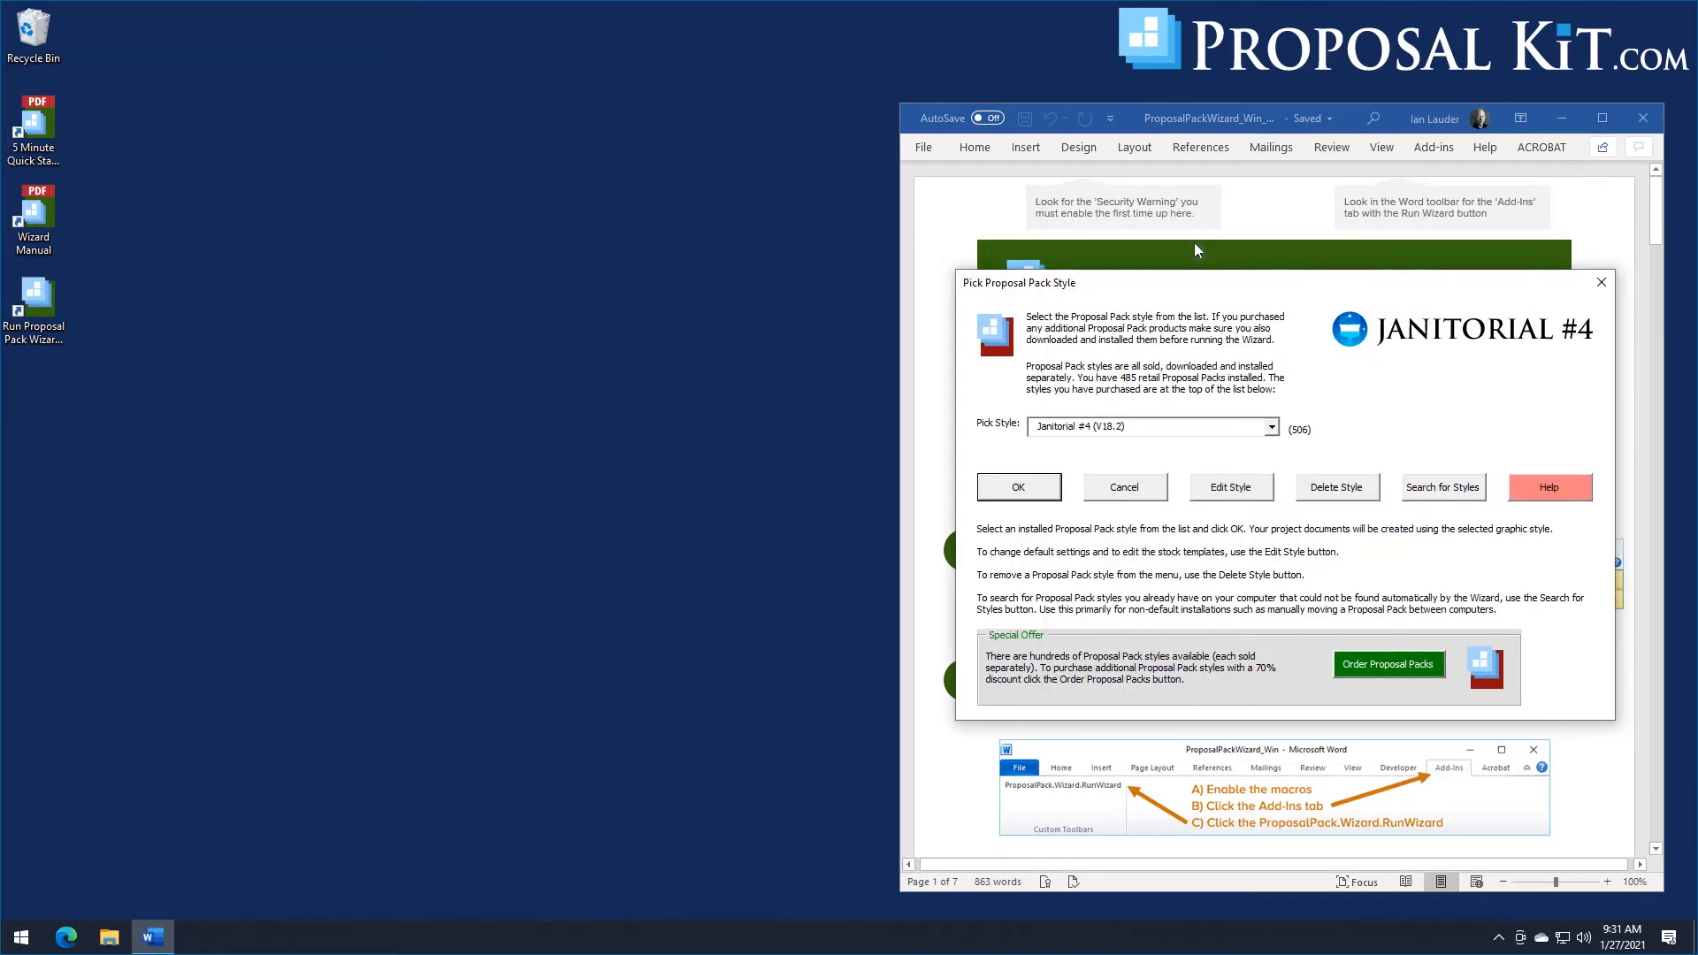
click(1271, 430)
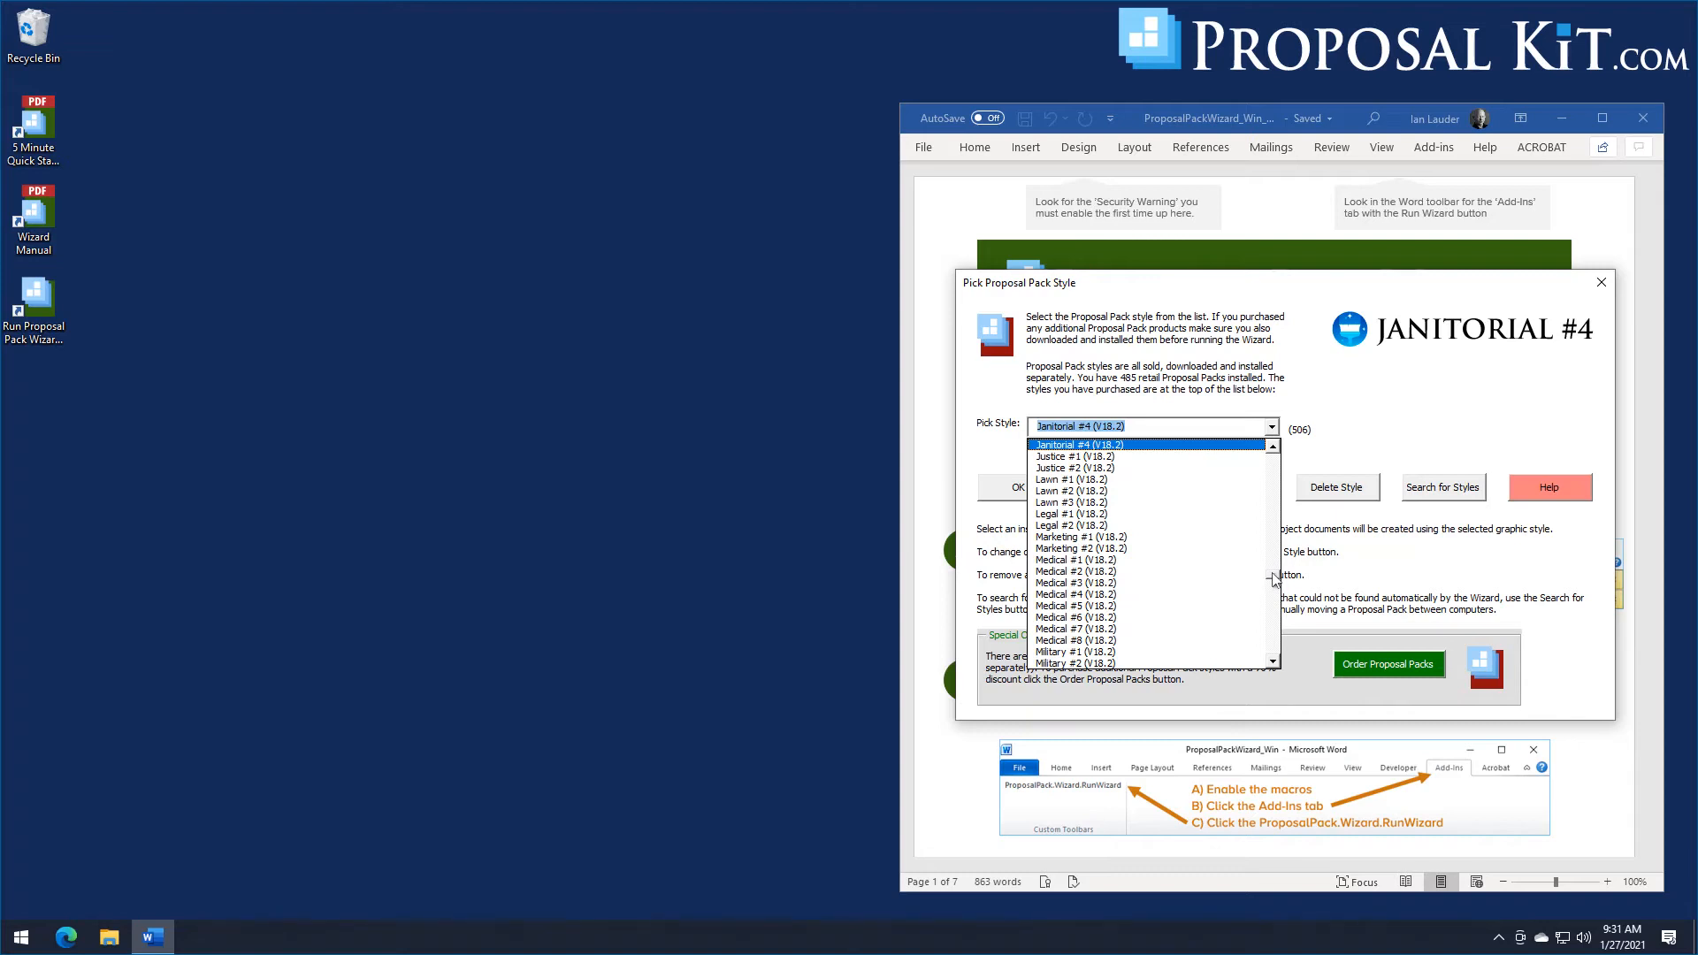
drag(1272, 576, 1267, 501)
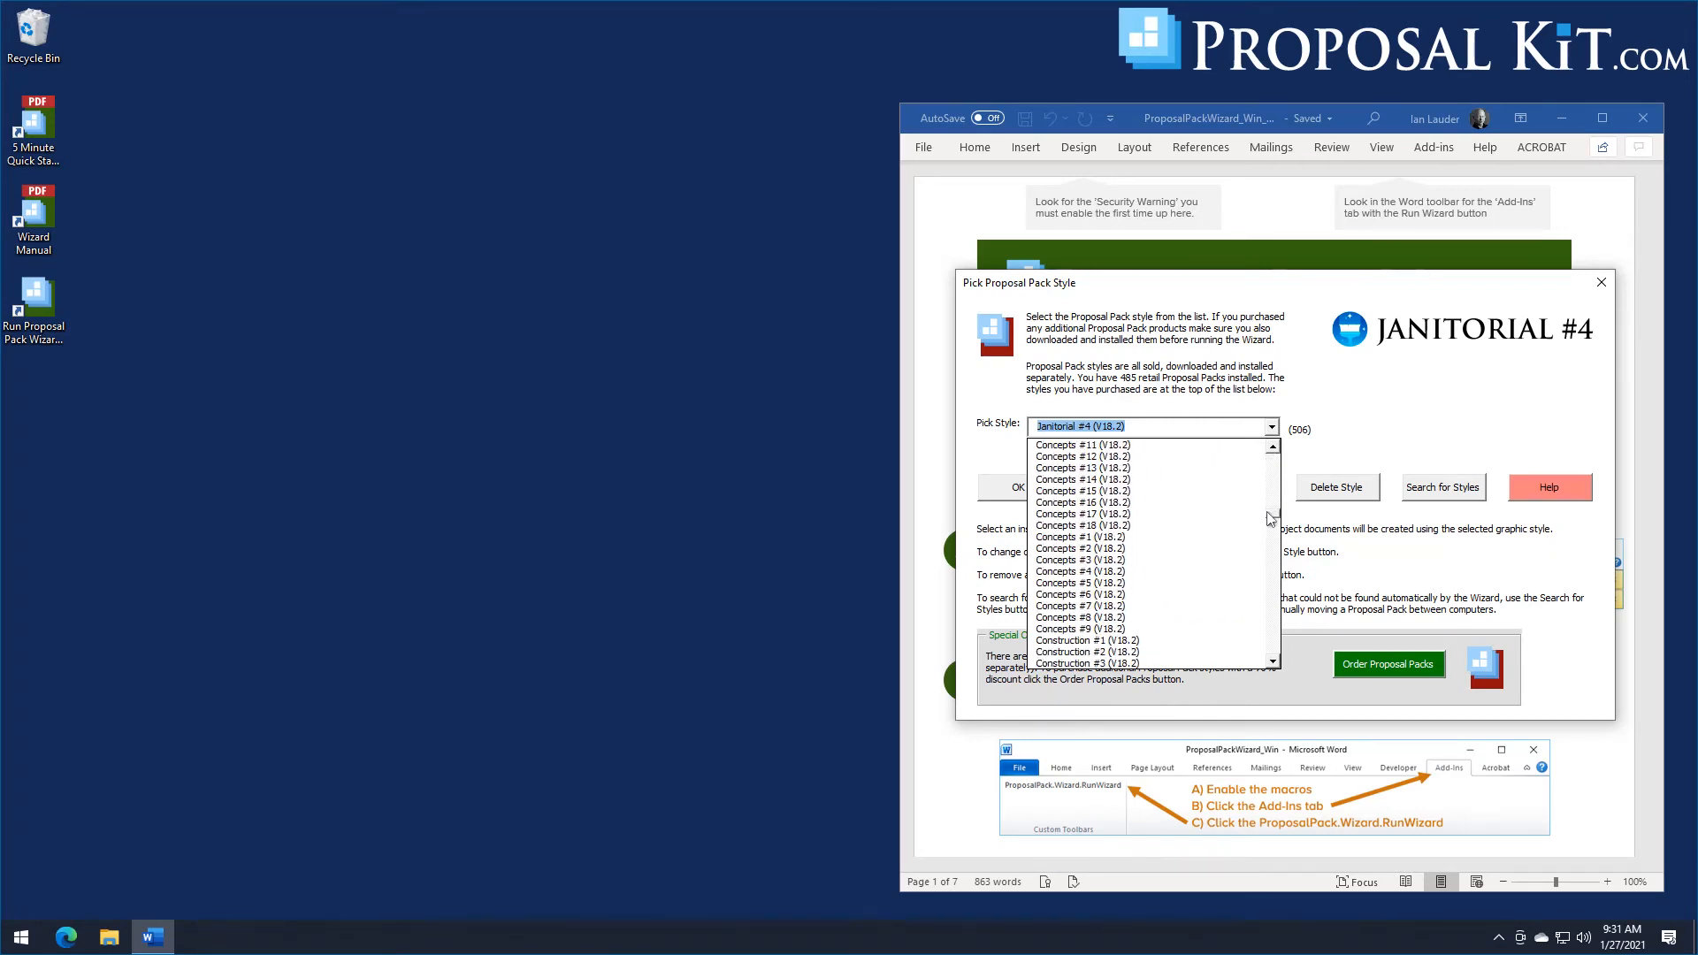
drag(1271, 520, 1271, 532)
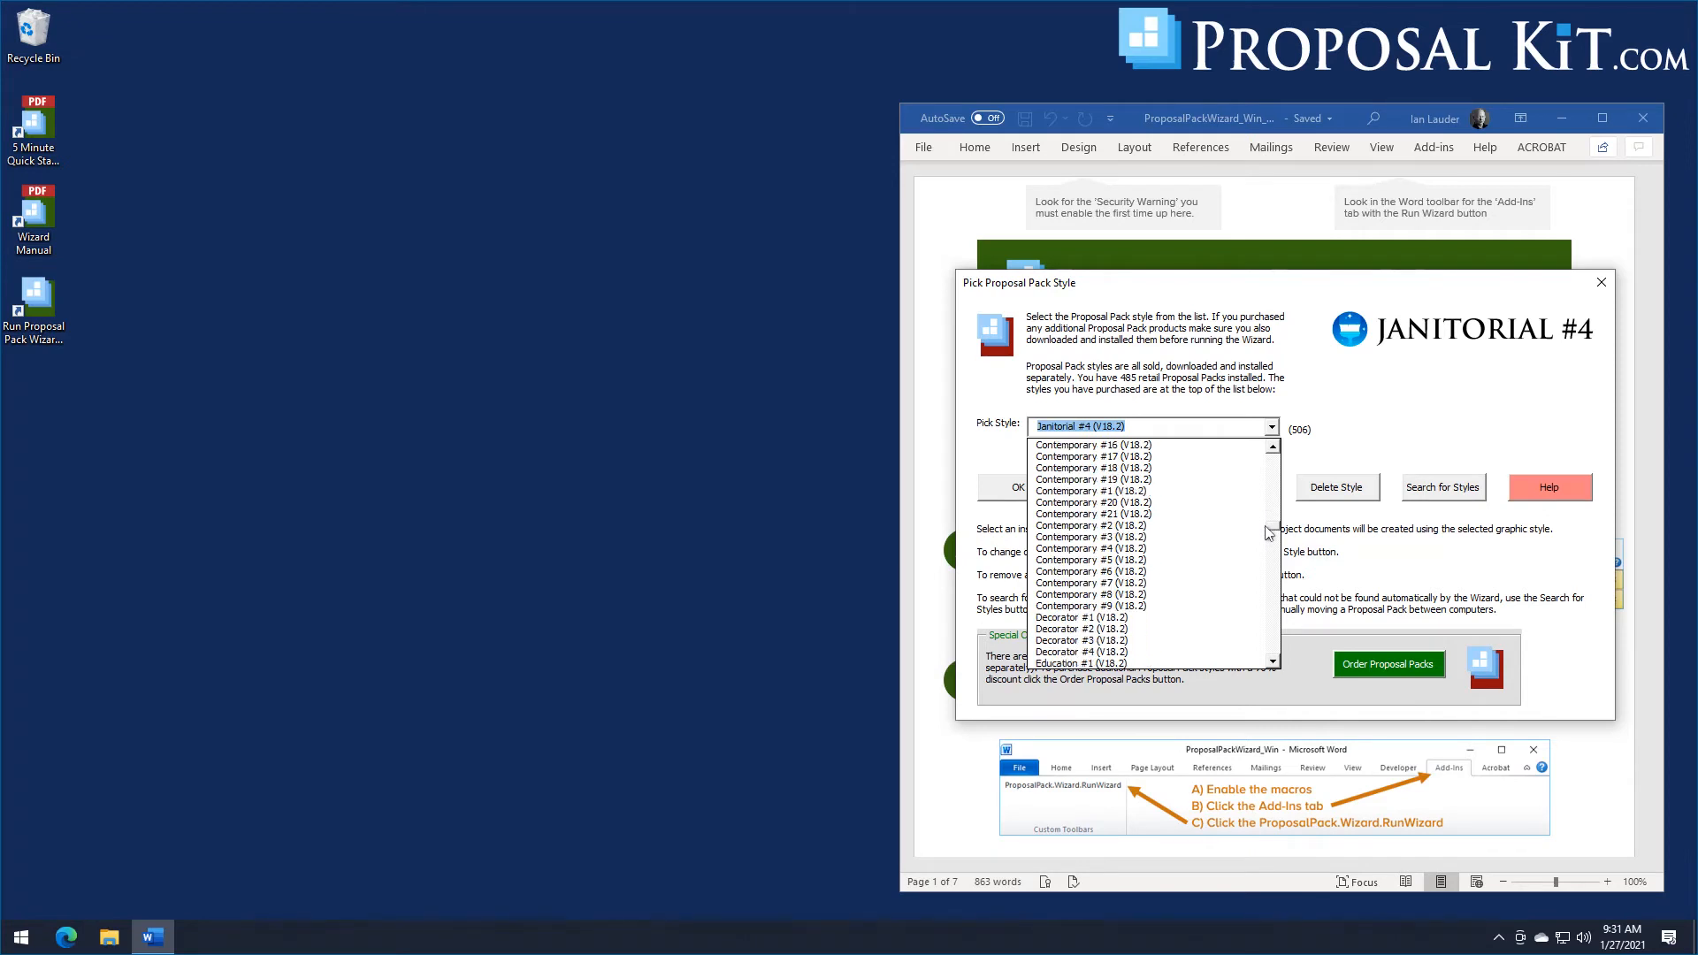
drag(1271, 533, 1265, 549)
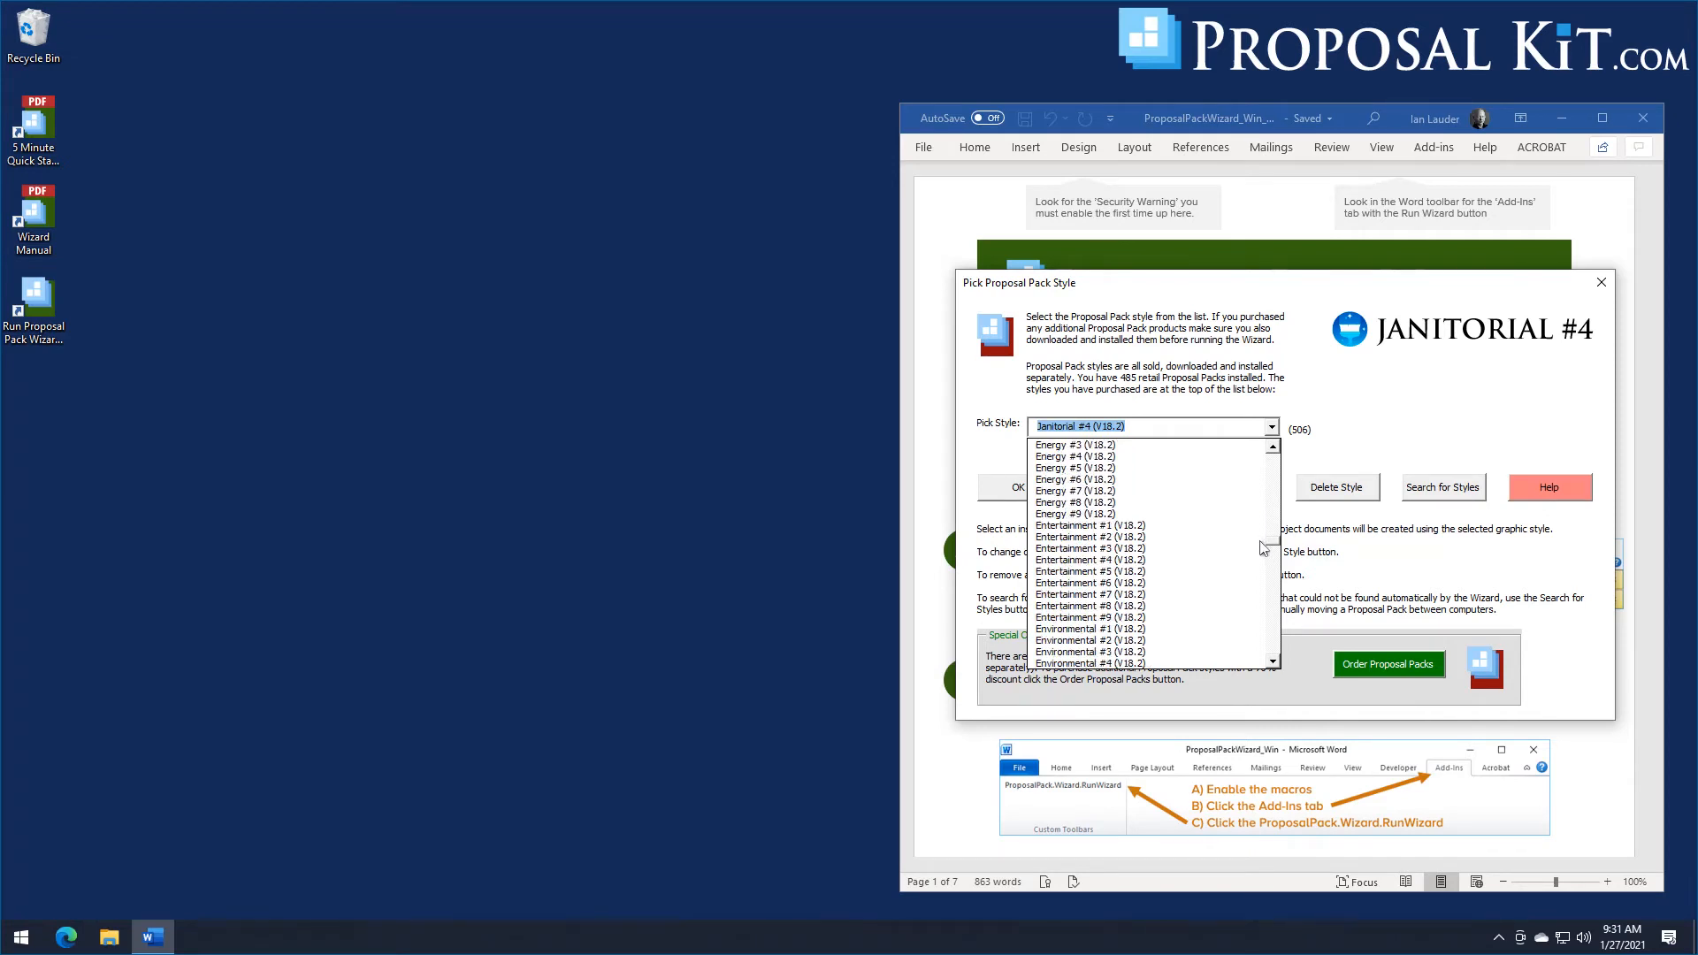
scroll(1259, 564, down, 1)
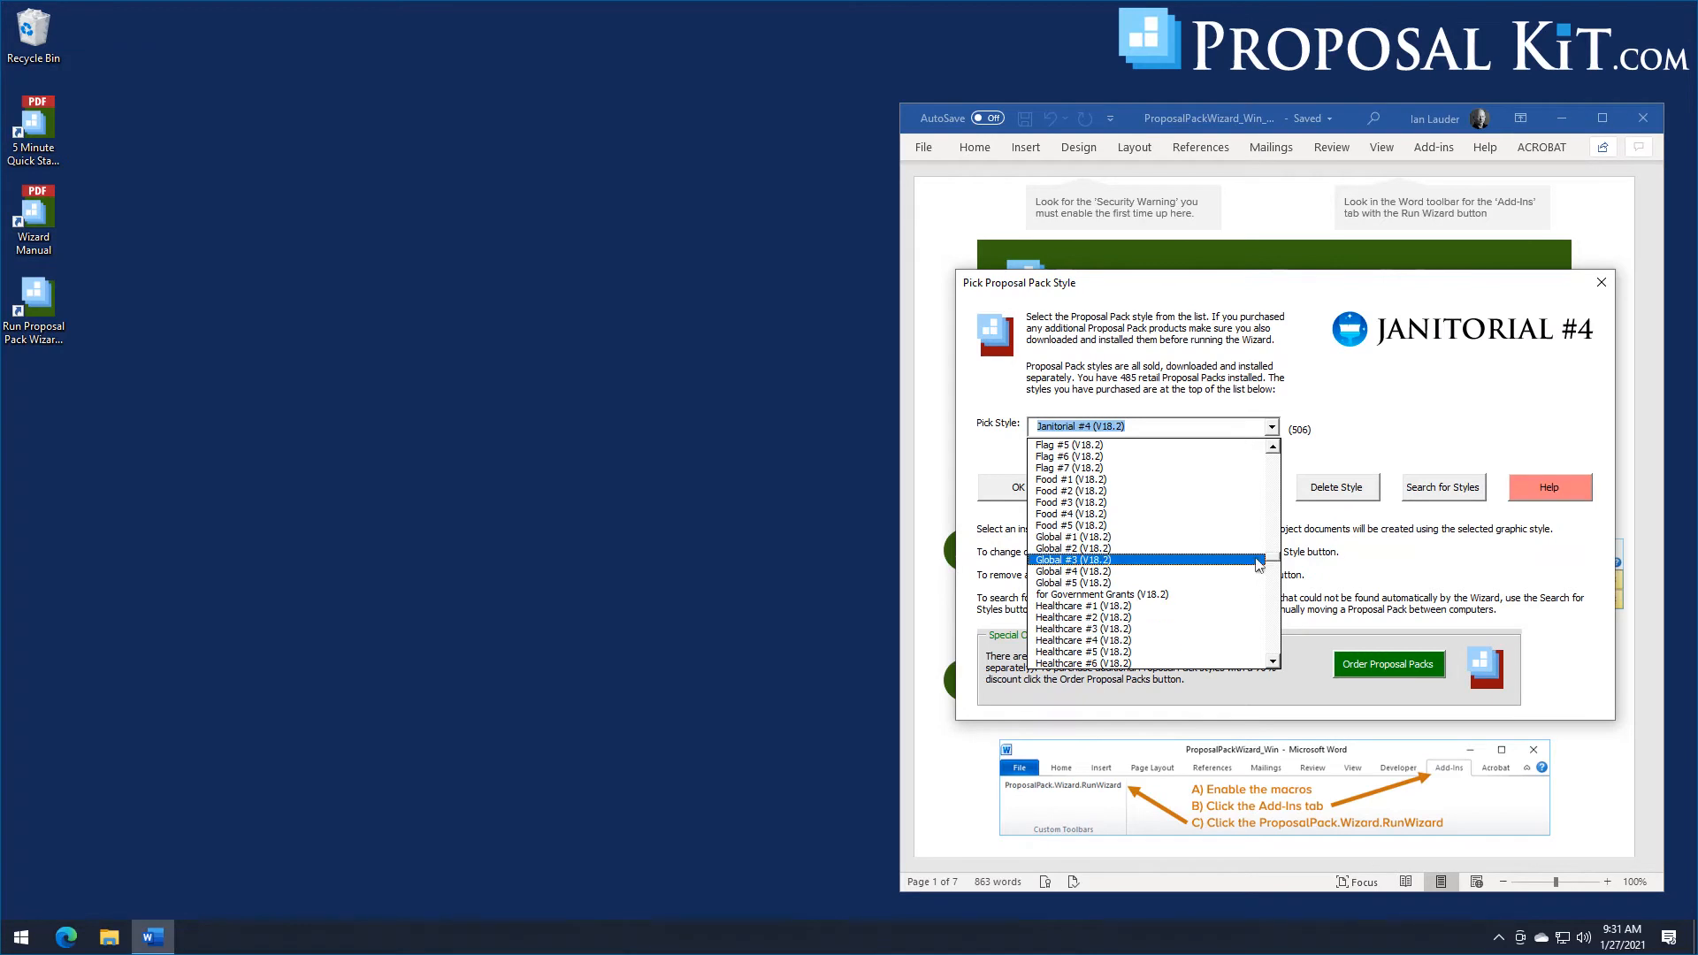
click(1080, 515)
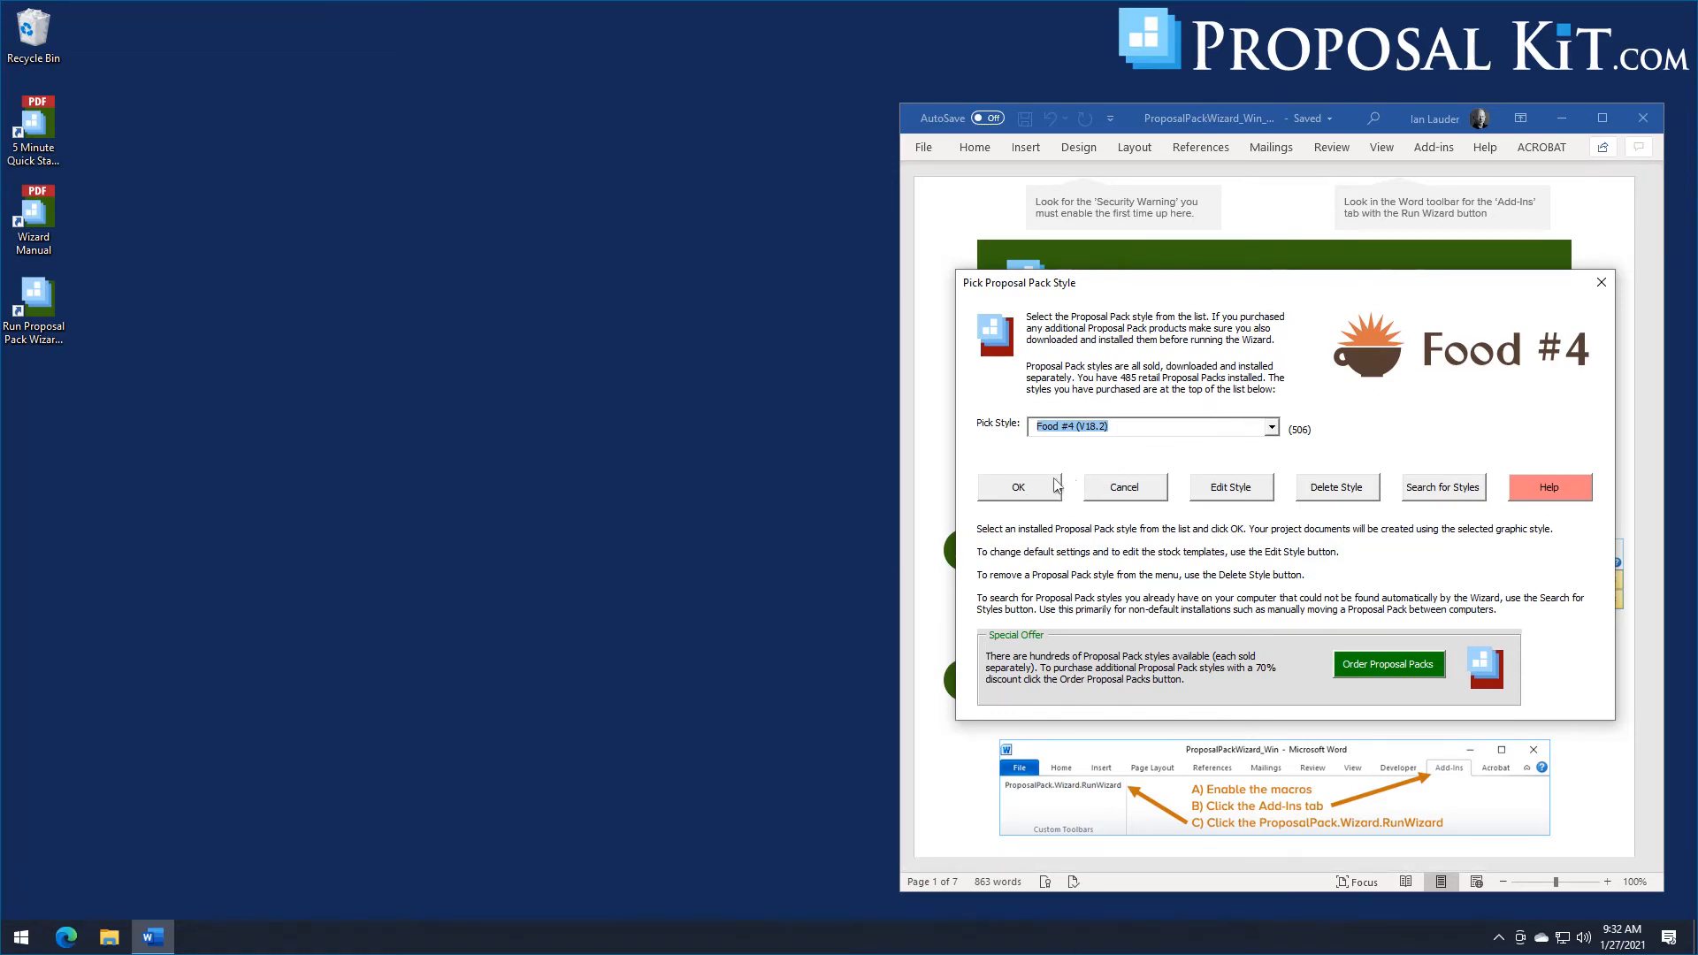
click(1020, 500)
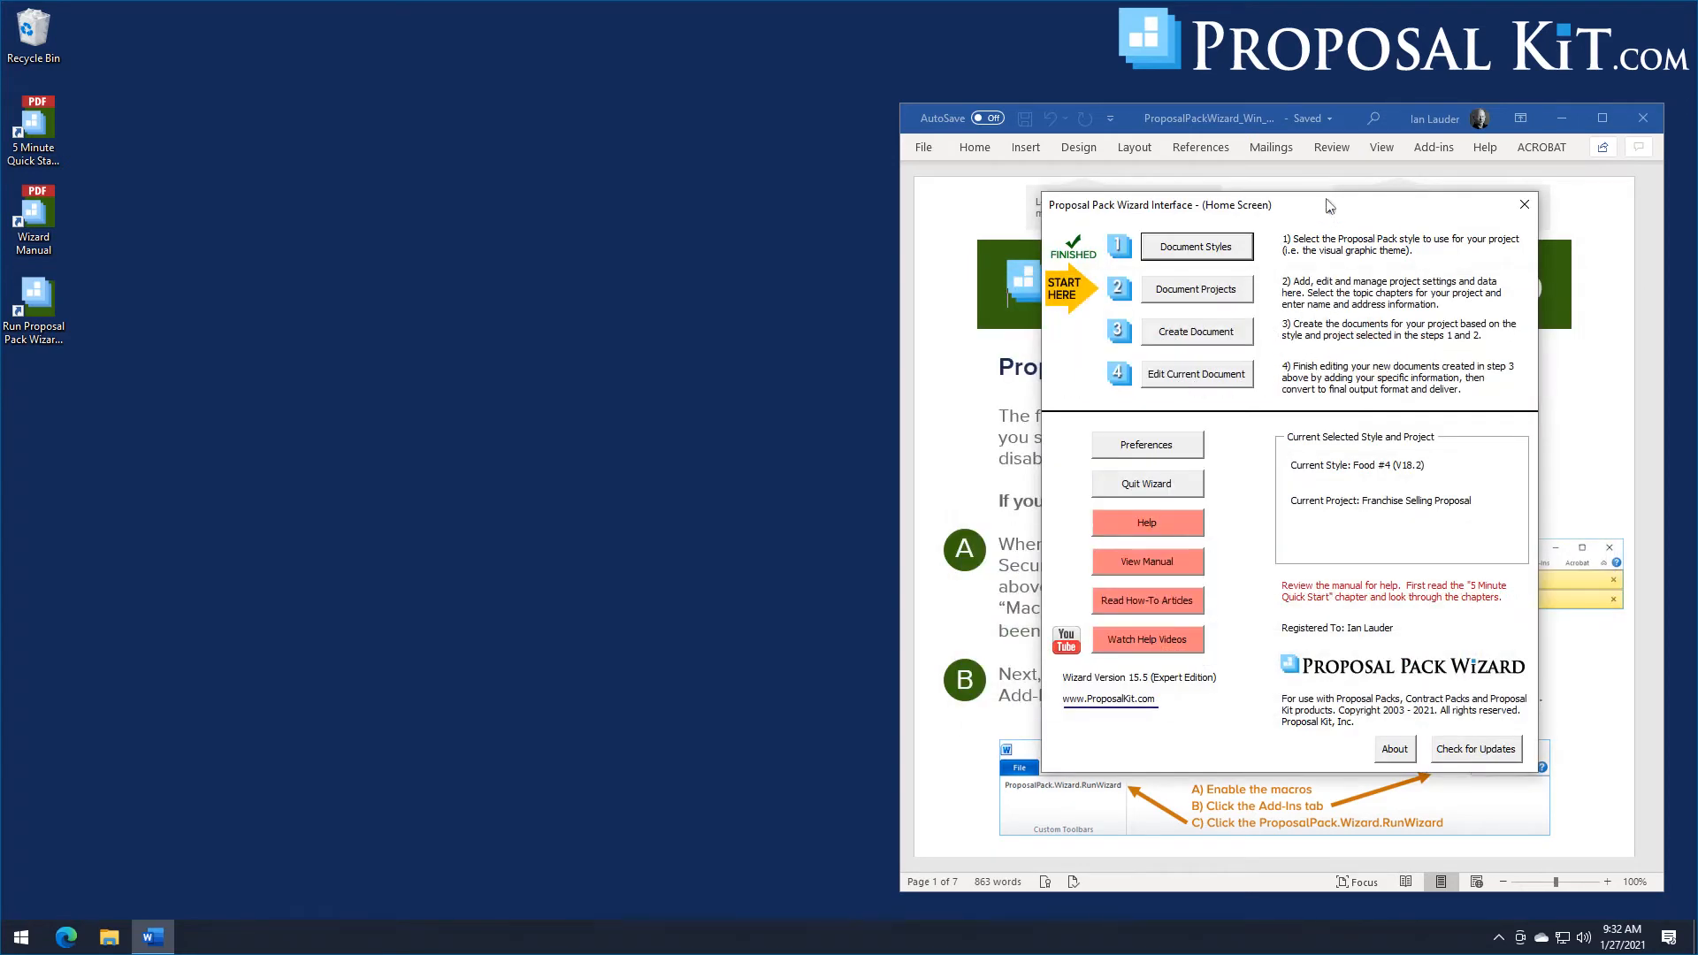
drag(1336, 213, 1340, 218)
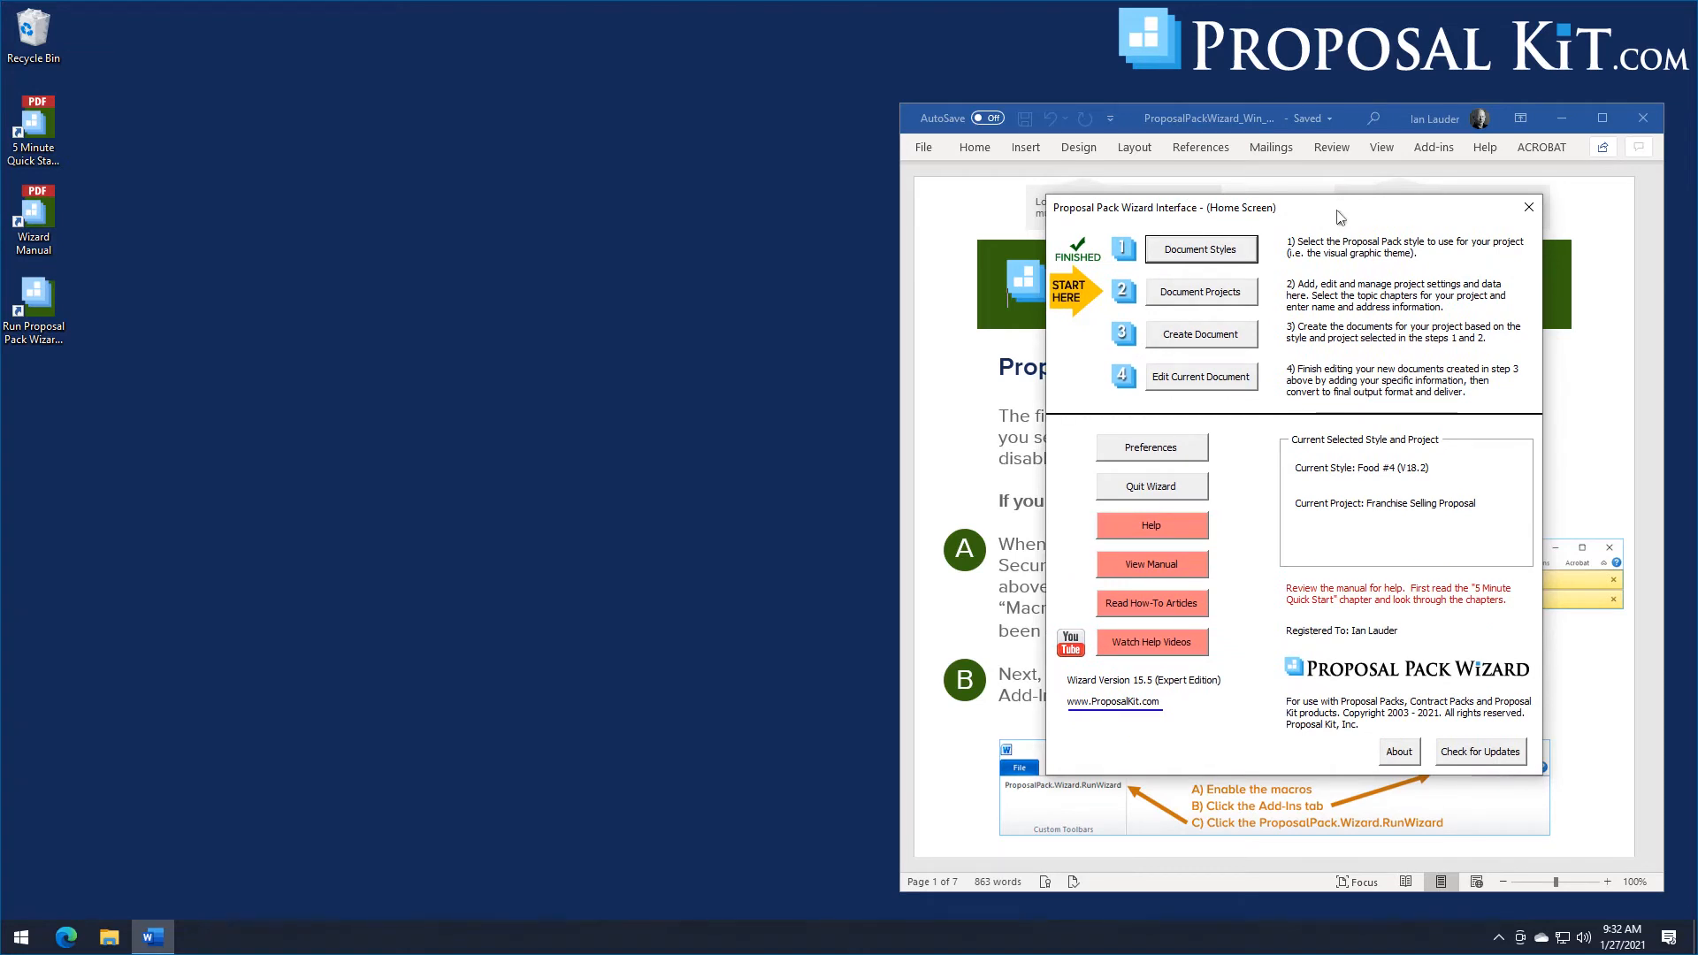
drag(1334, 212, 1324, 210)
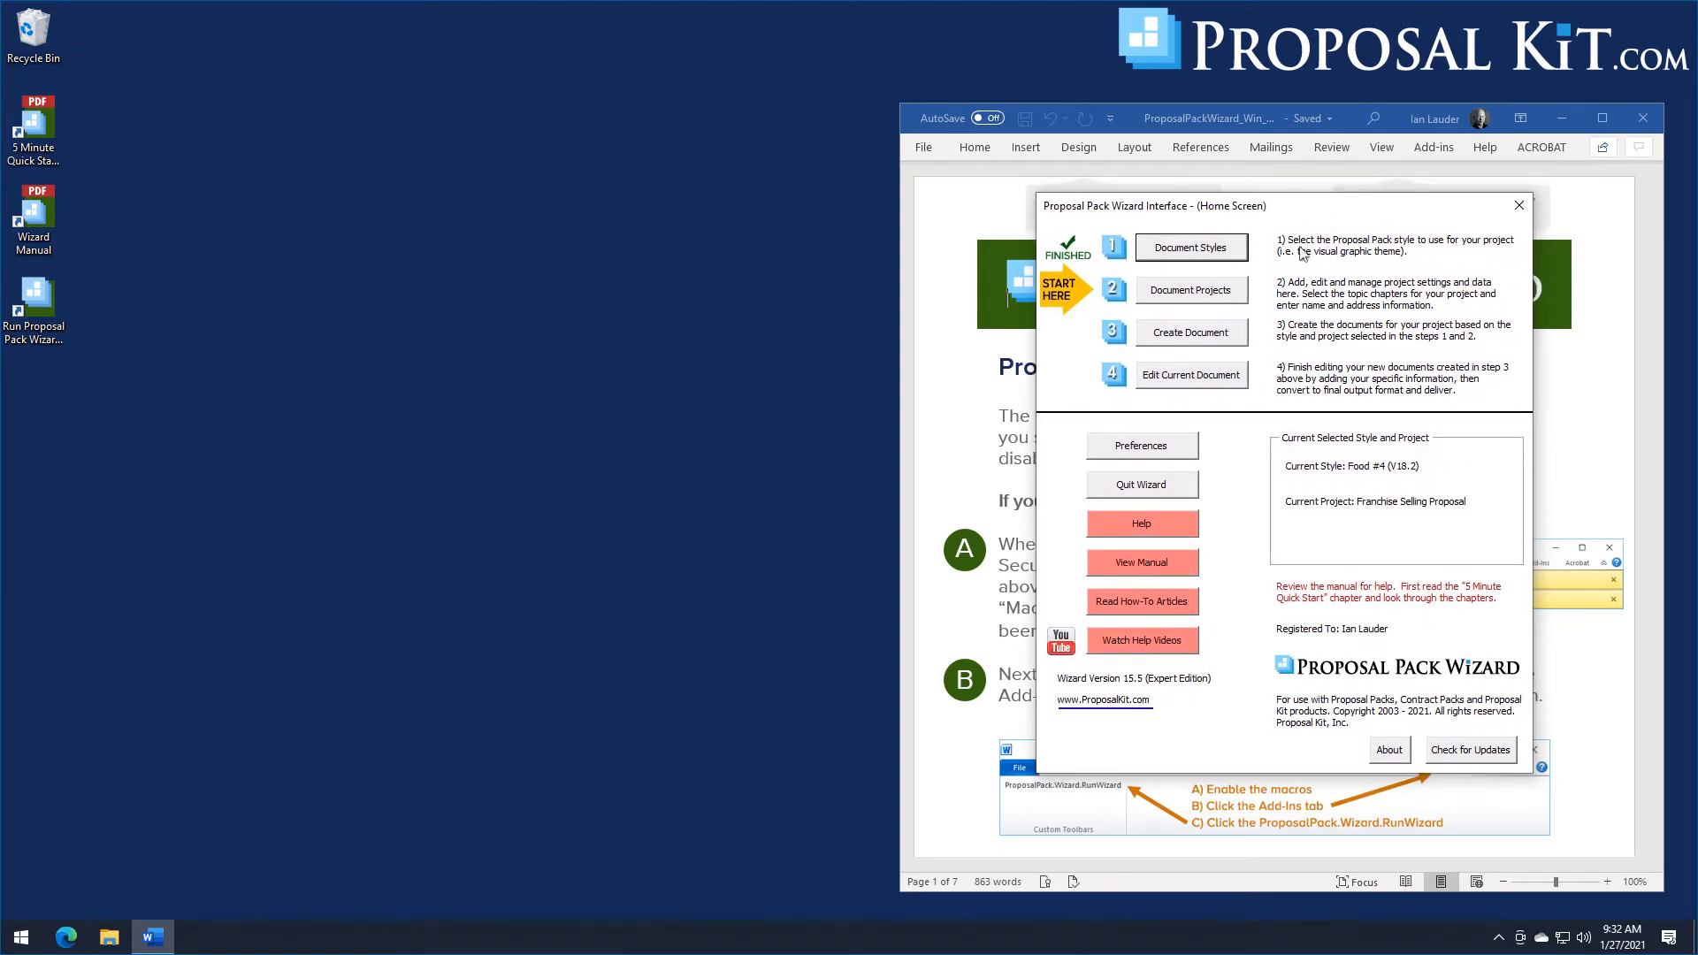
Add a new document project and open its template selection.
click(1186, 299)
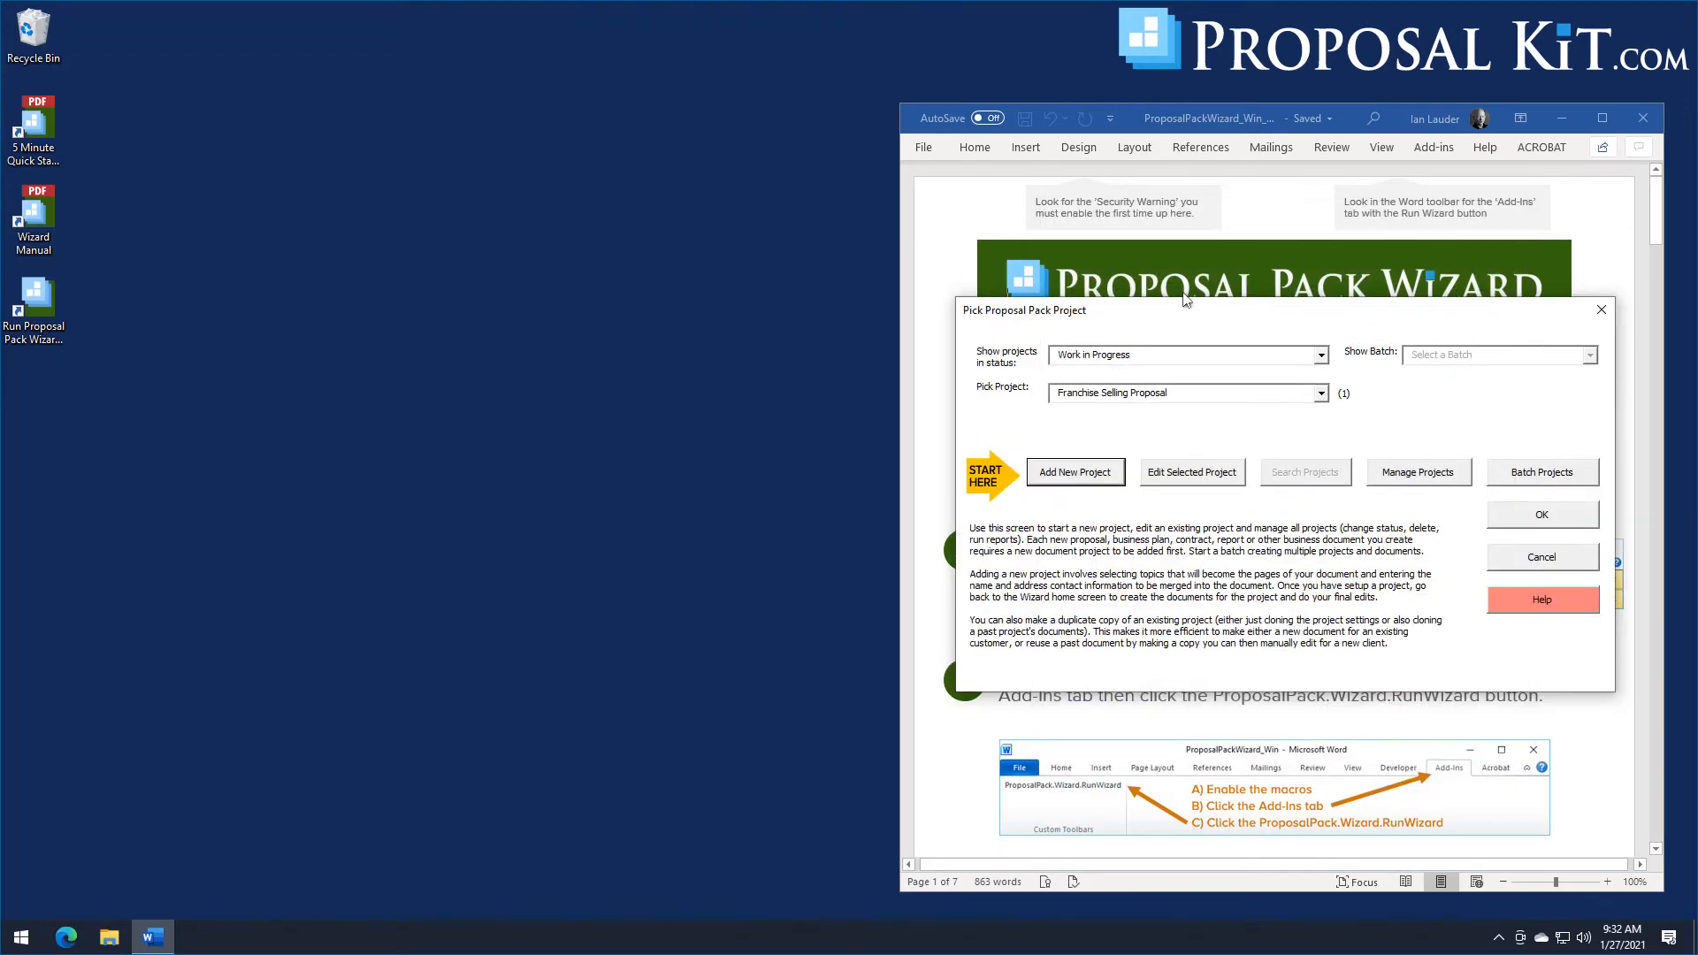
click(1070, 483)
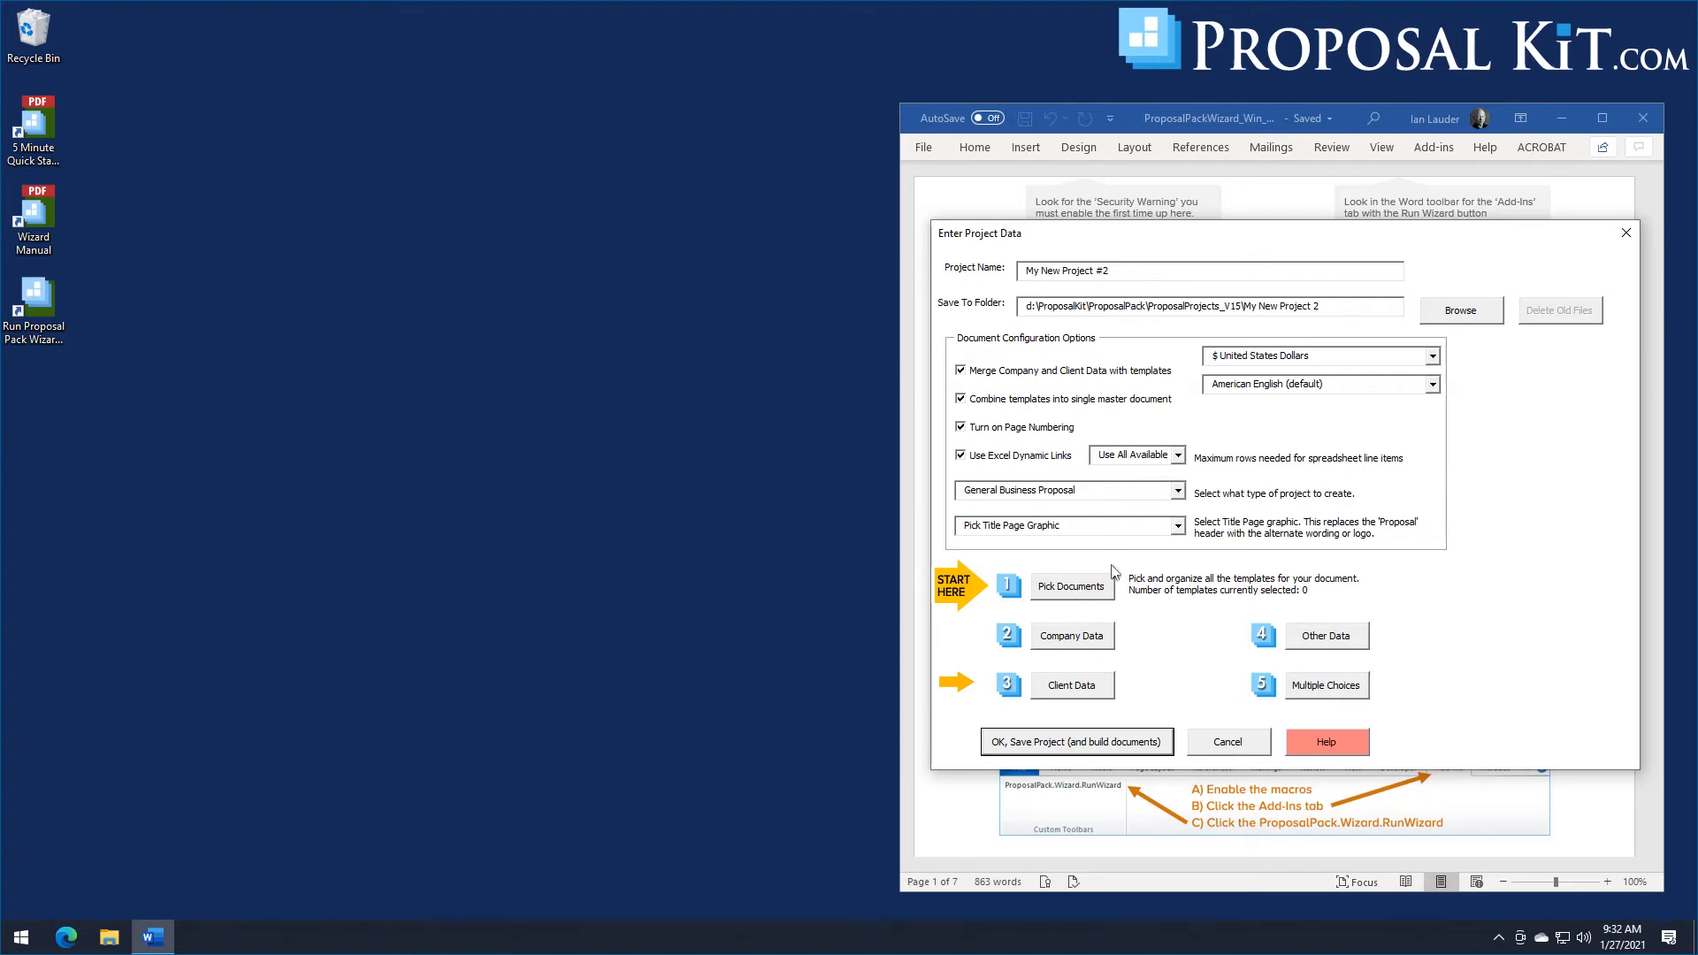
click(1072, 595)
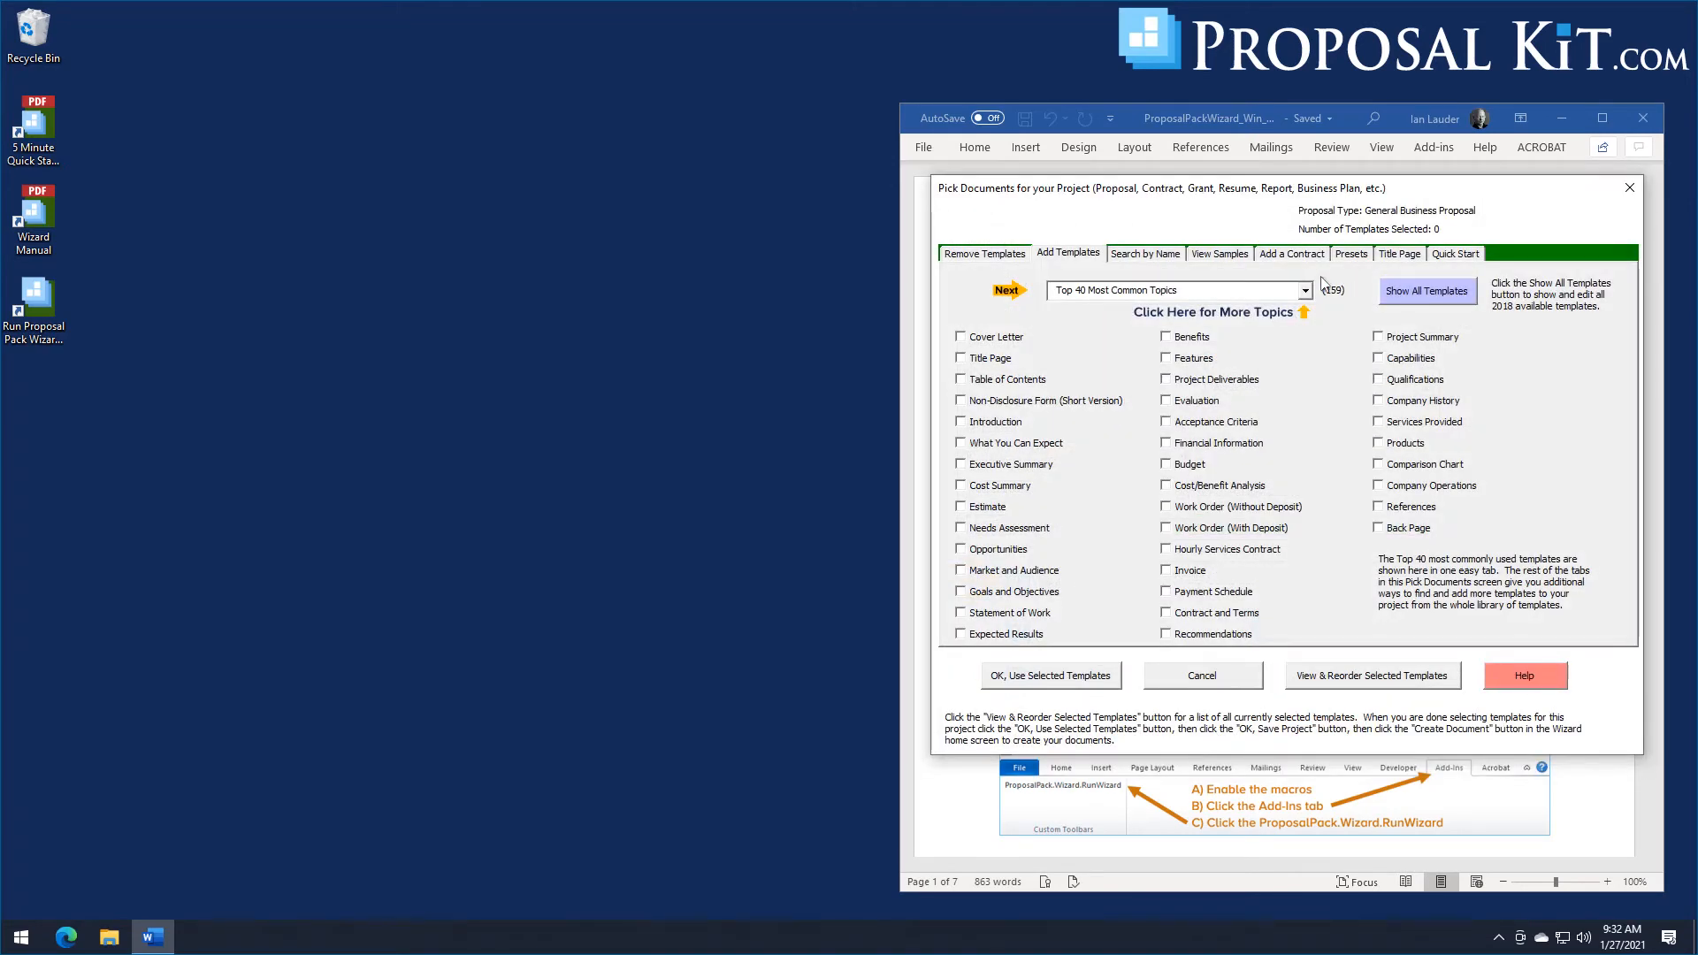
Search the completed sample library for "franchise" and load the matches into the sample list.
click(1214, 258)
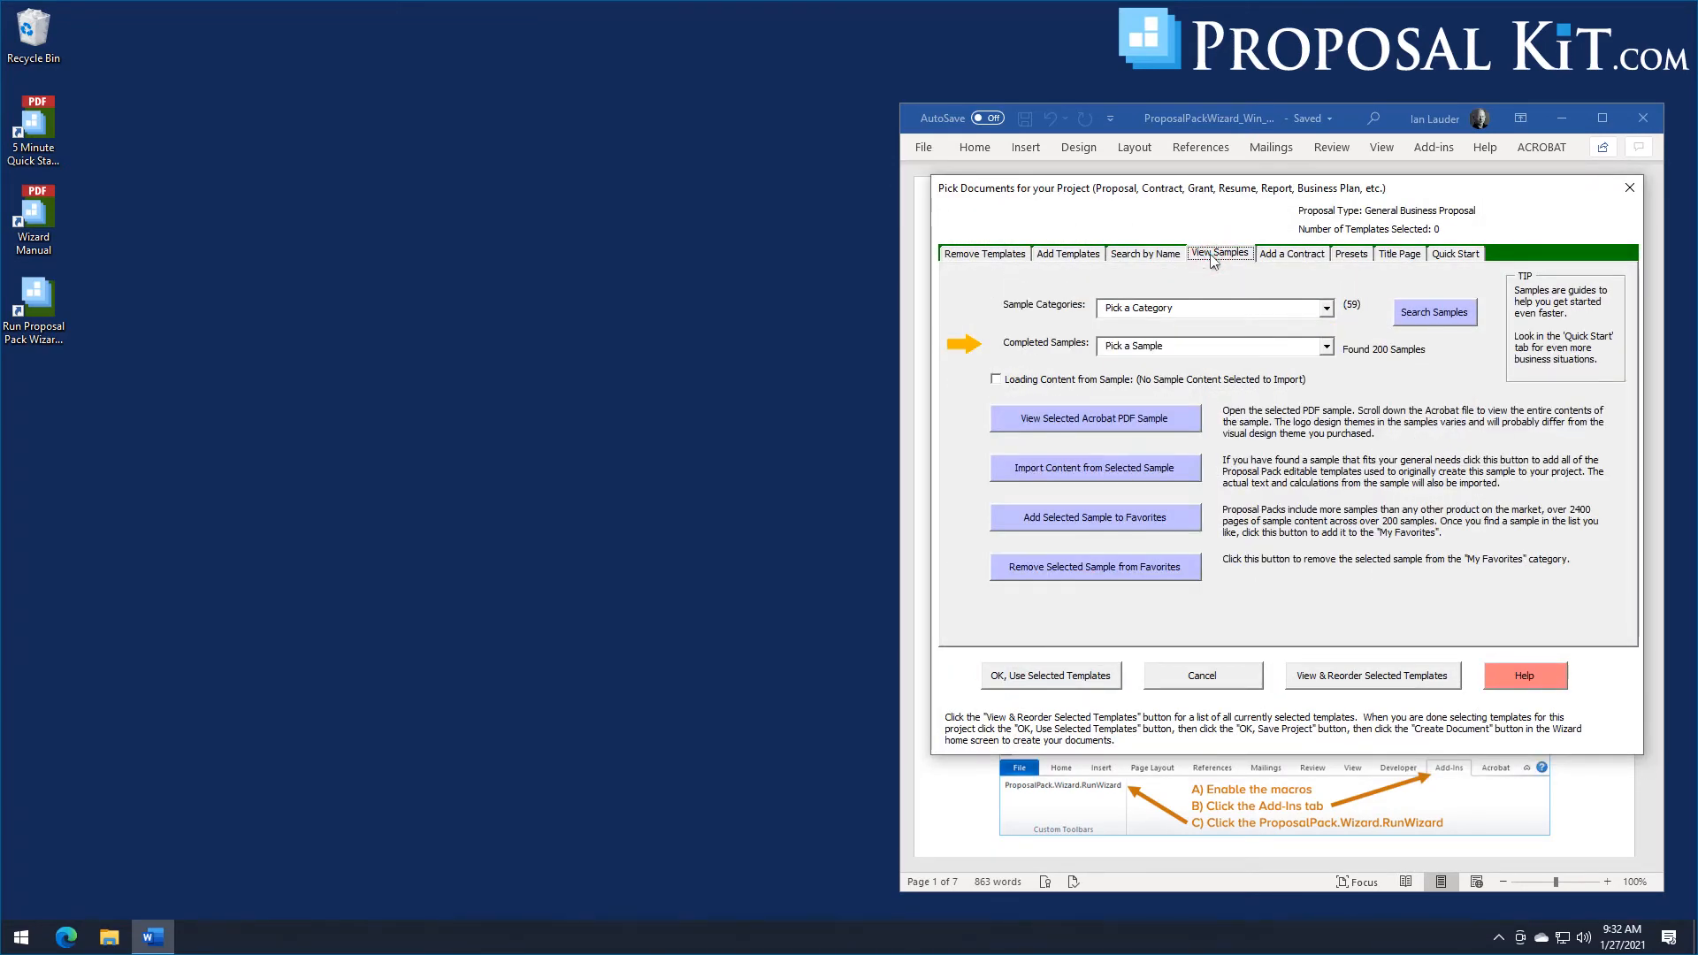
click(1423, 311)
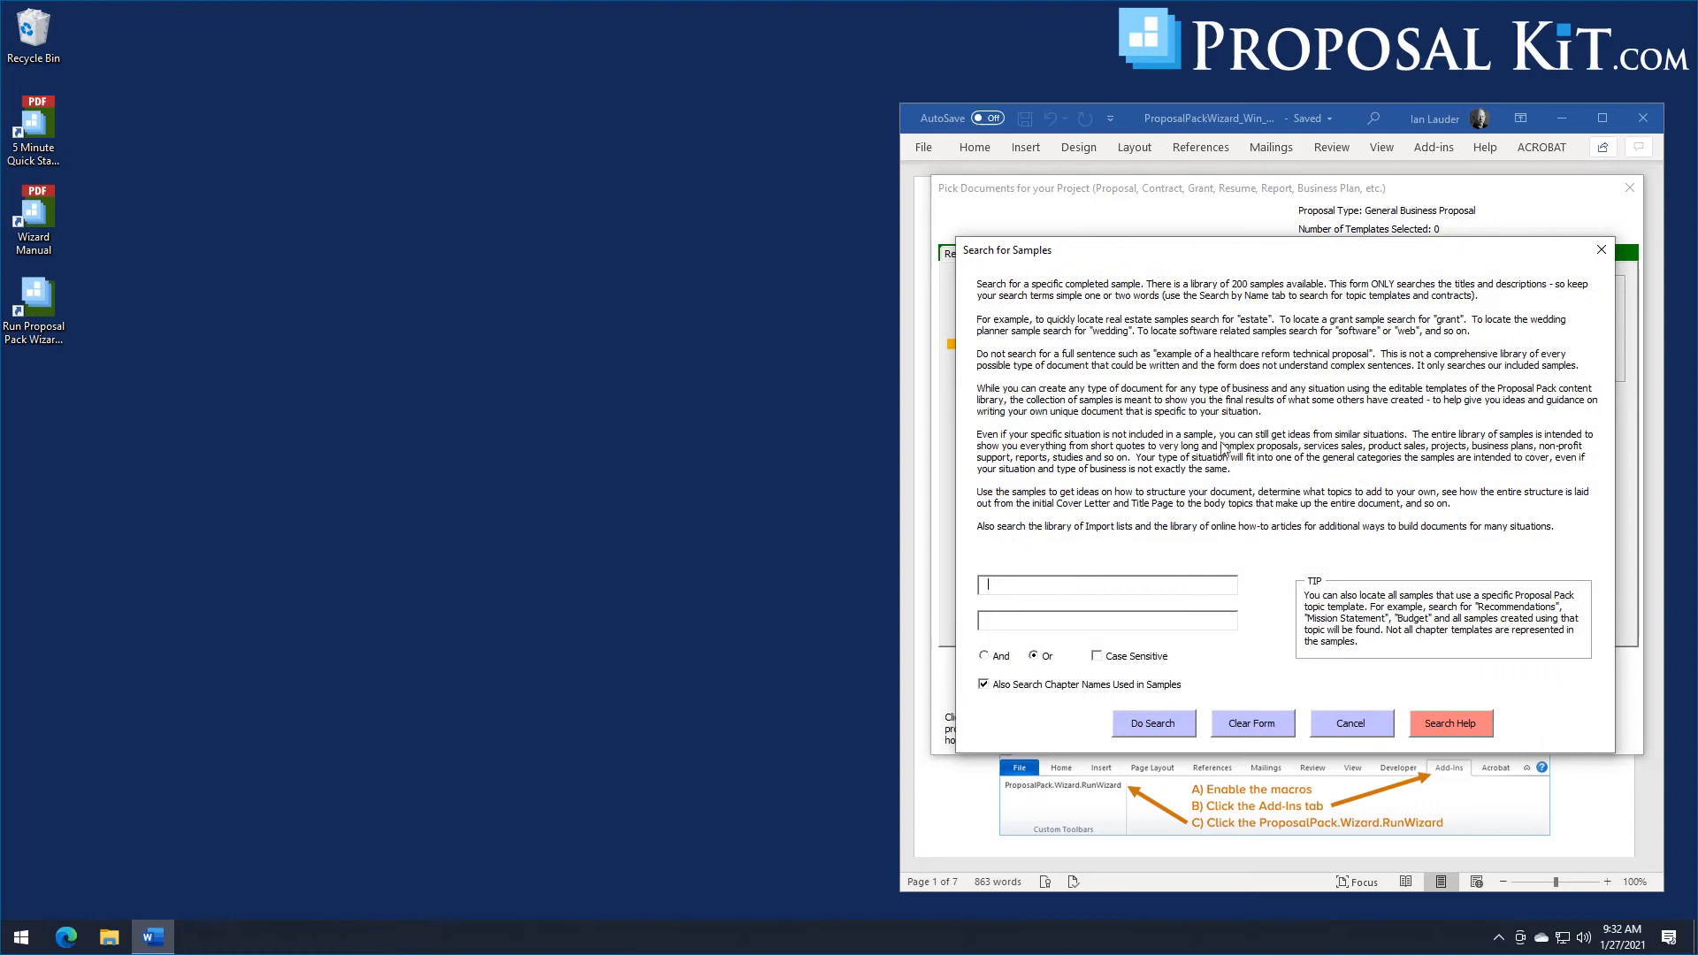
click(1114, 587)
text(fi)
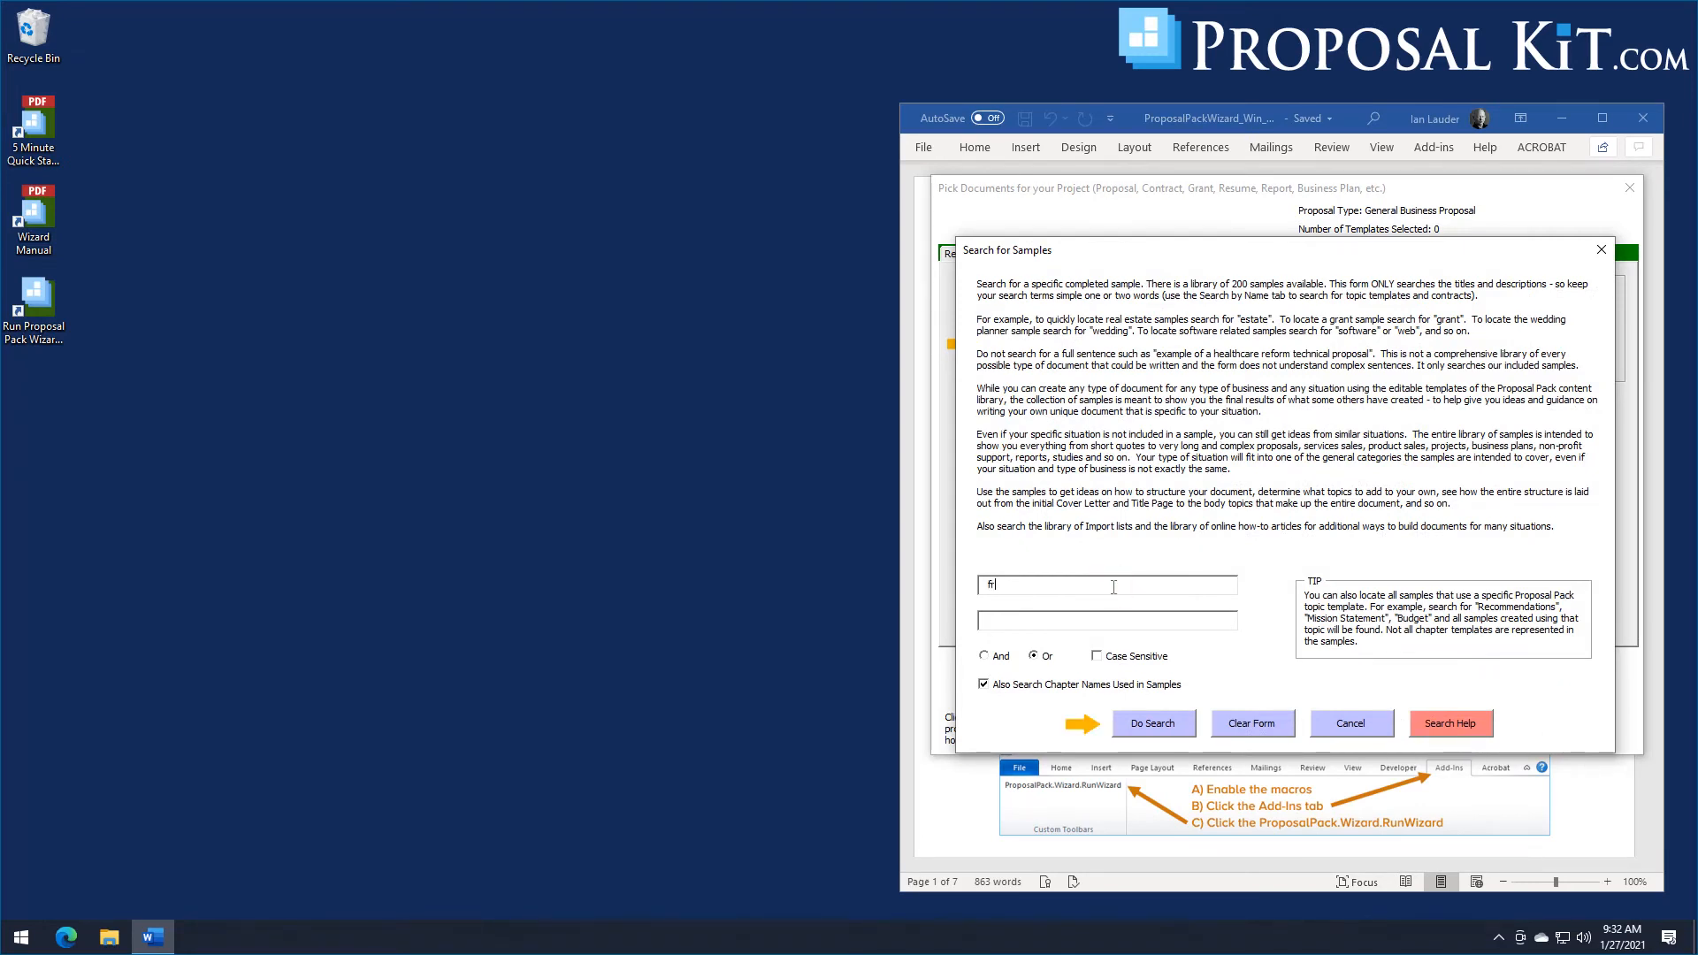
click(1135, 724)
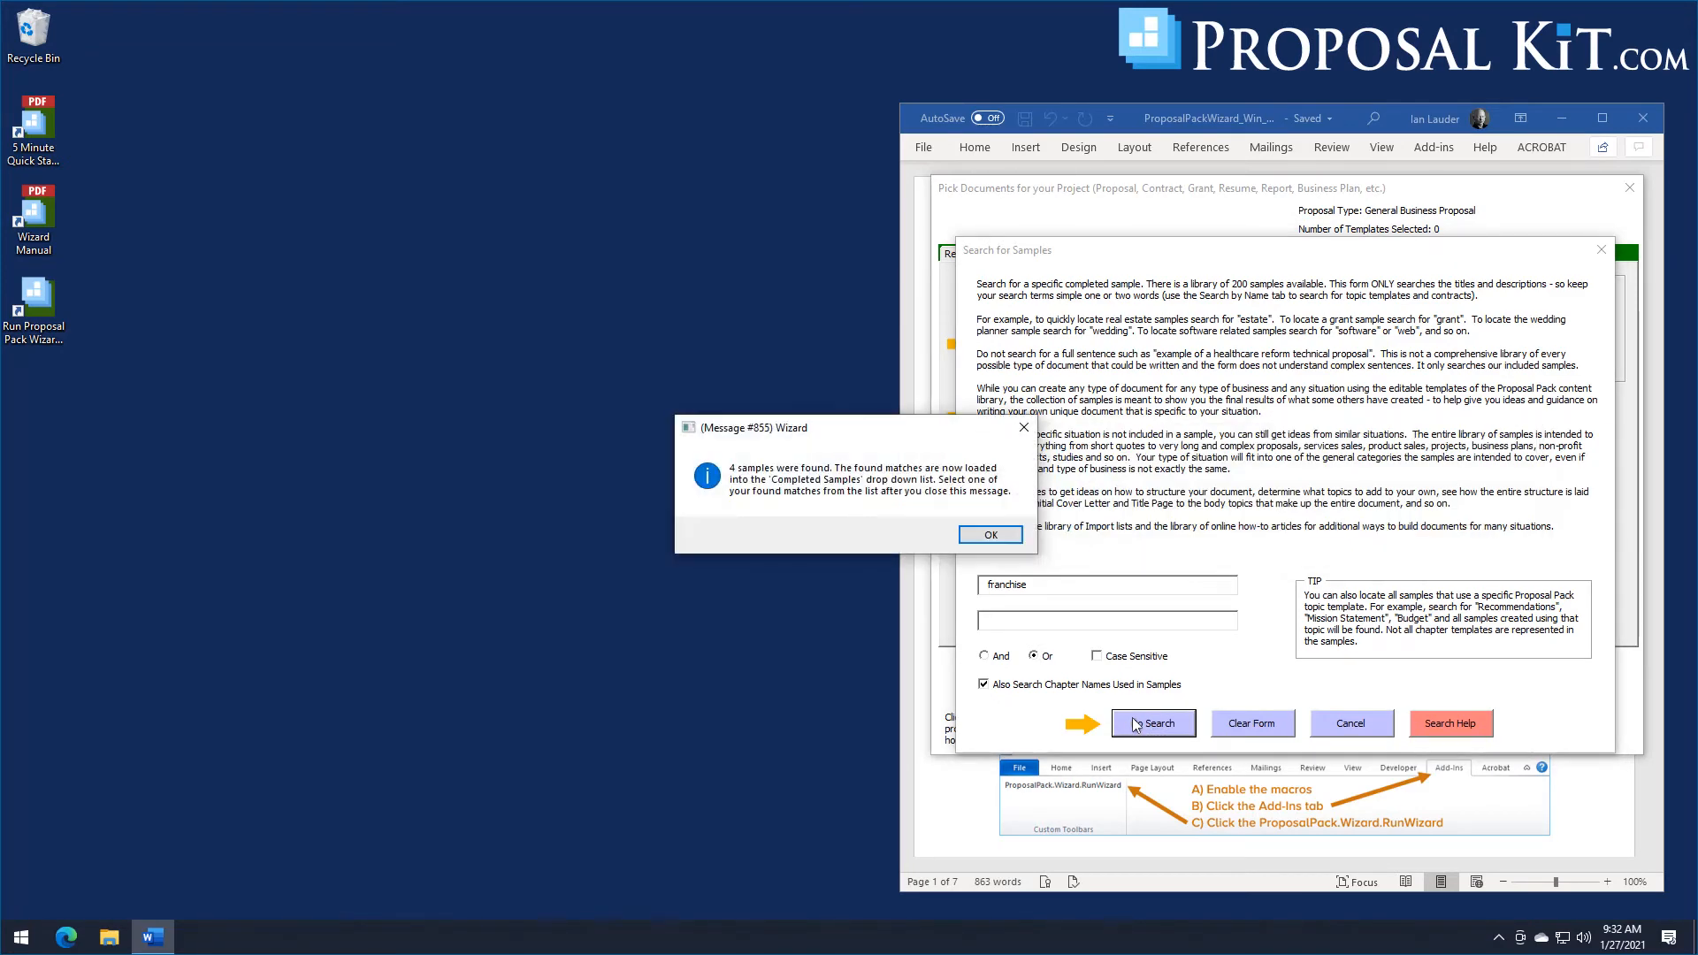
click(988, 535)
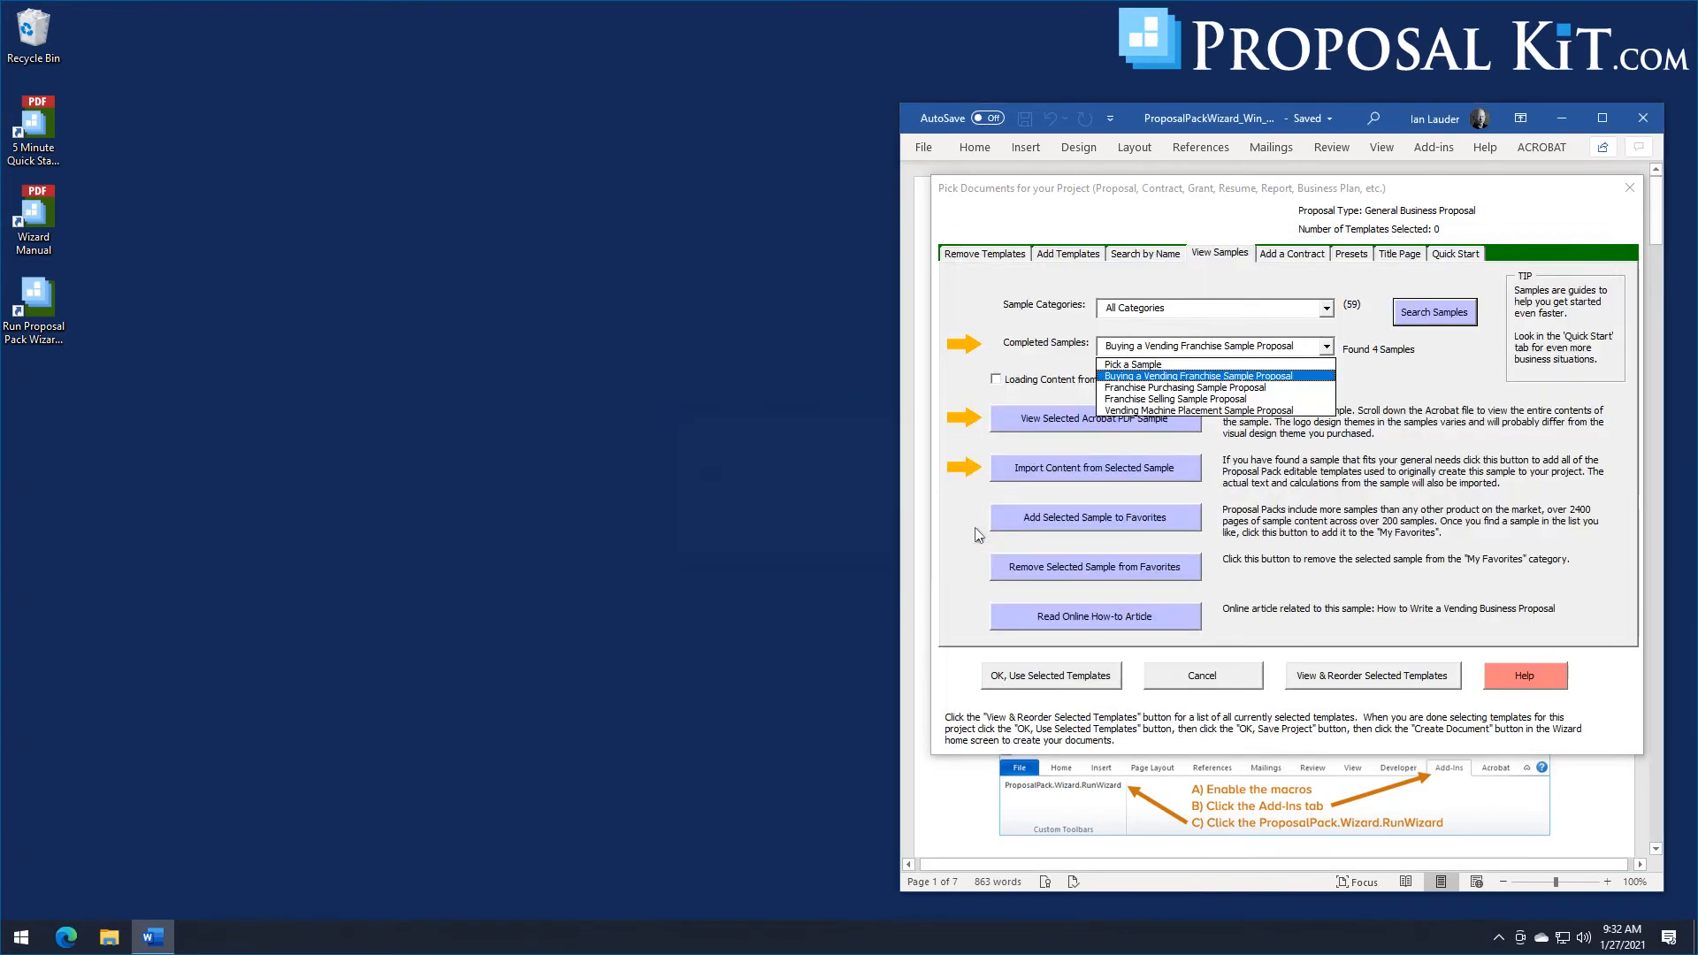
Import the content of the Franchise Purchasing Sample Proposal into the project, accepting its template order.
click(1182, 392)
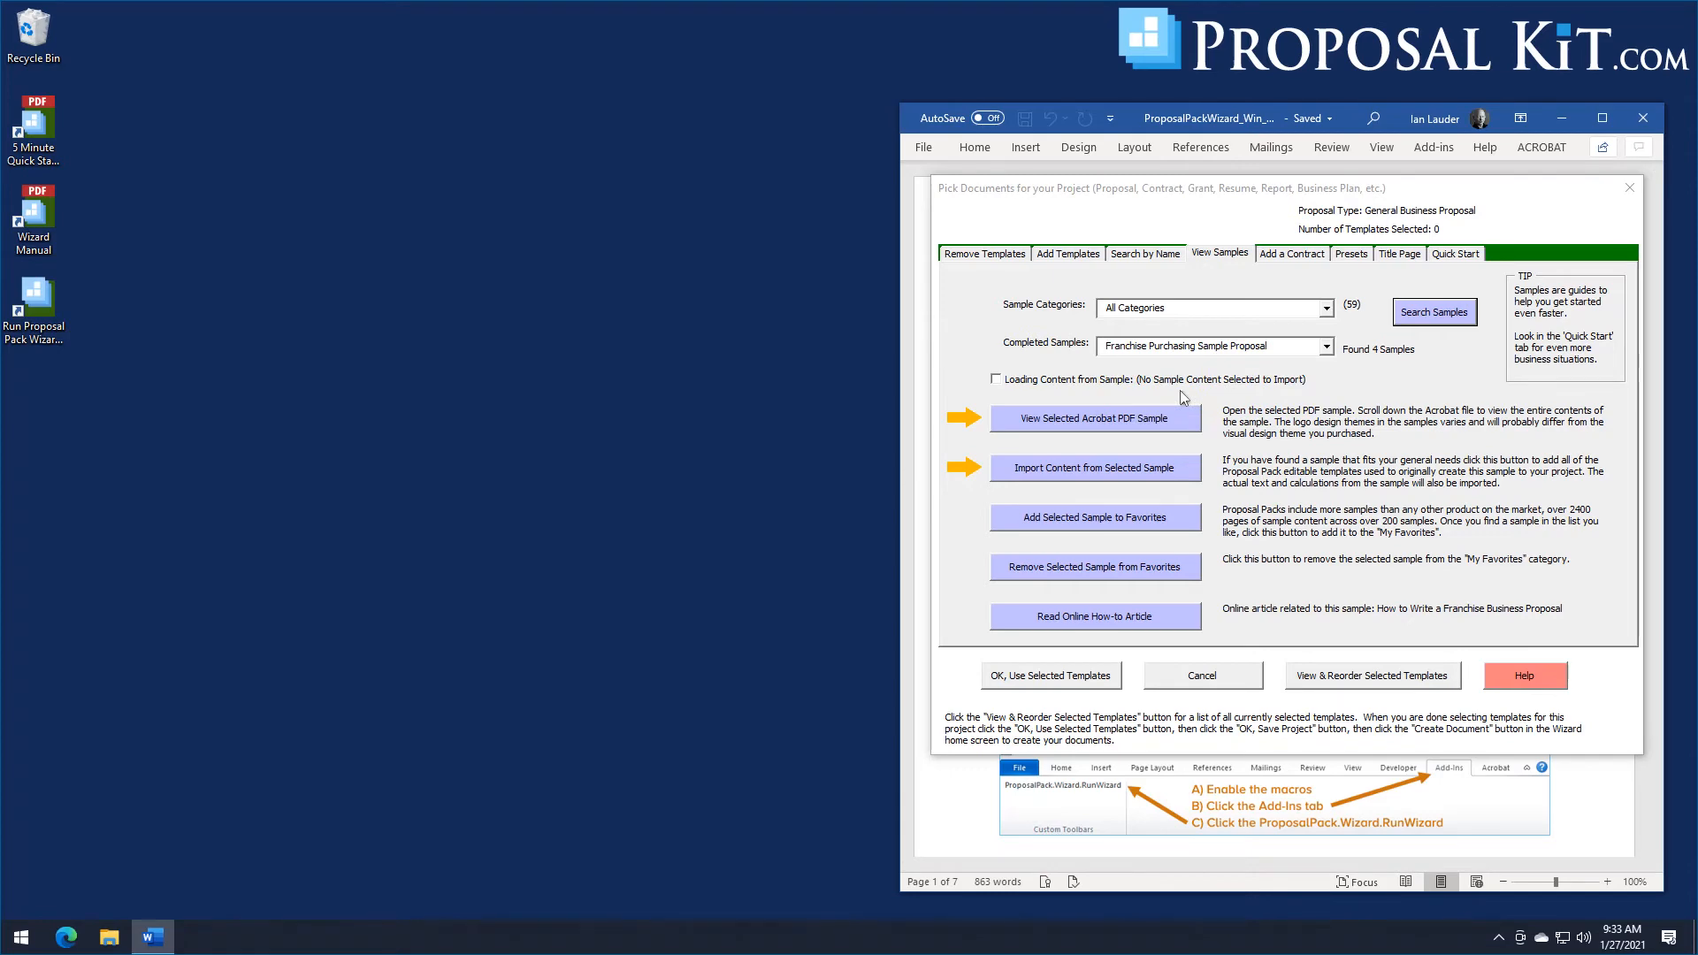
click(1074, 469)
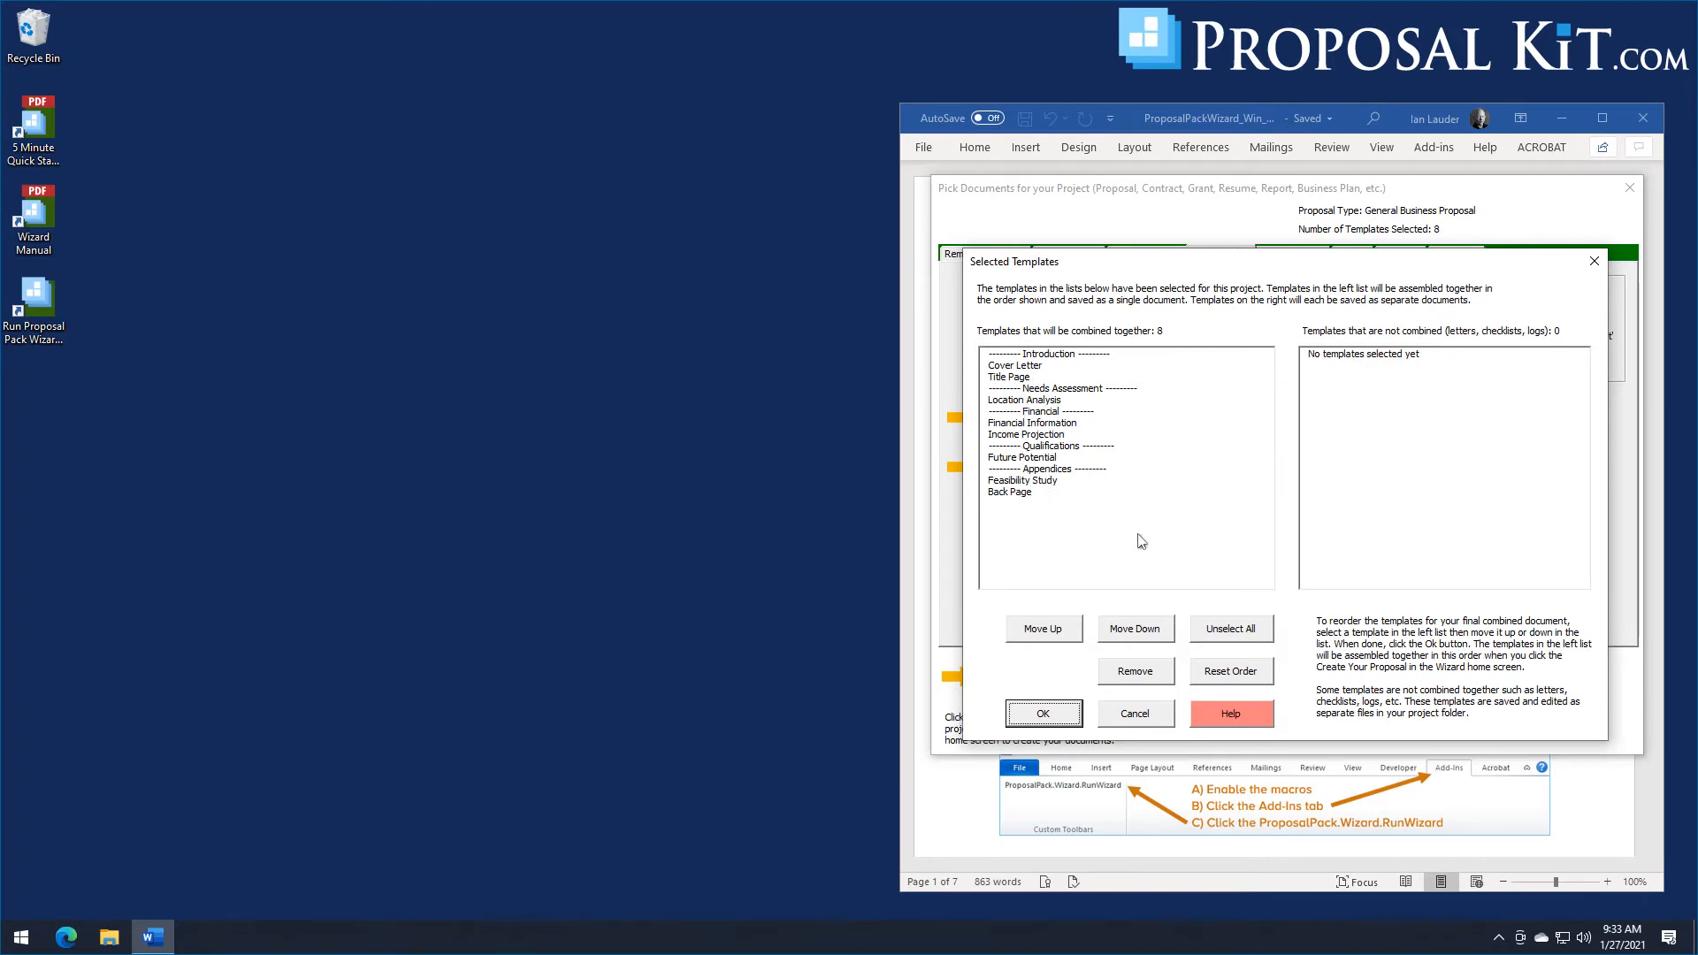
click(1054, 715)
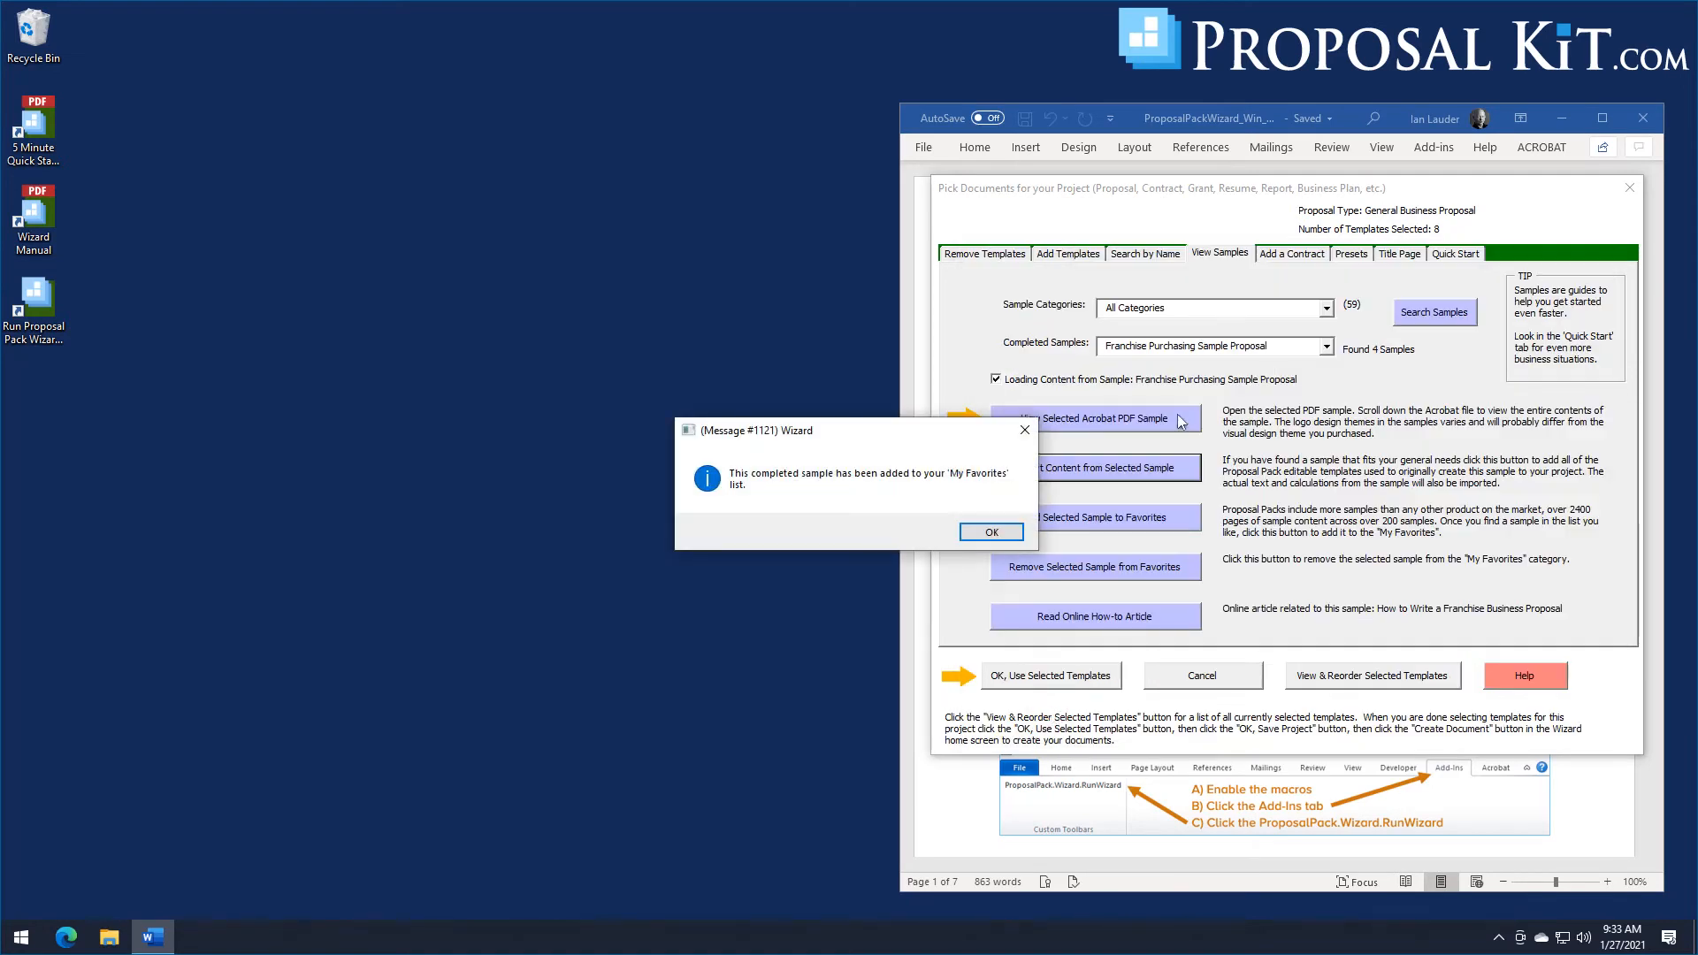
click(992, 532)
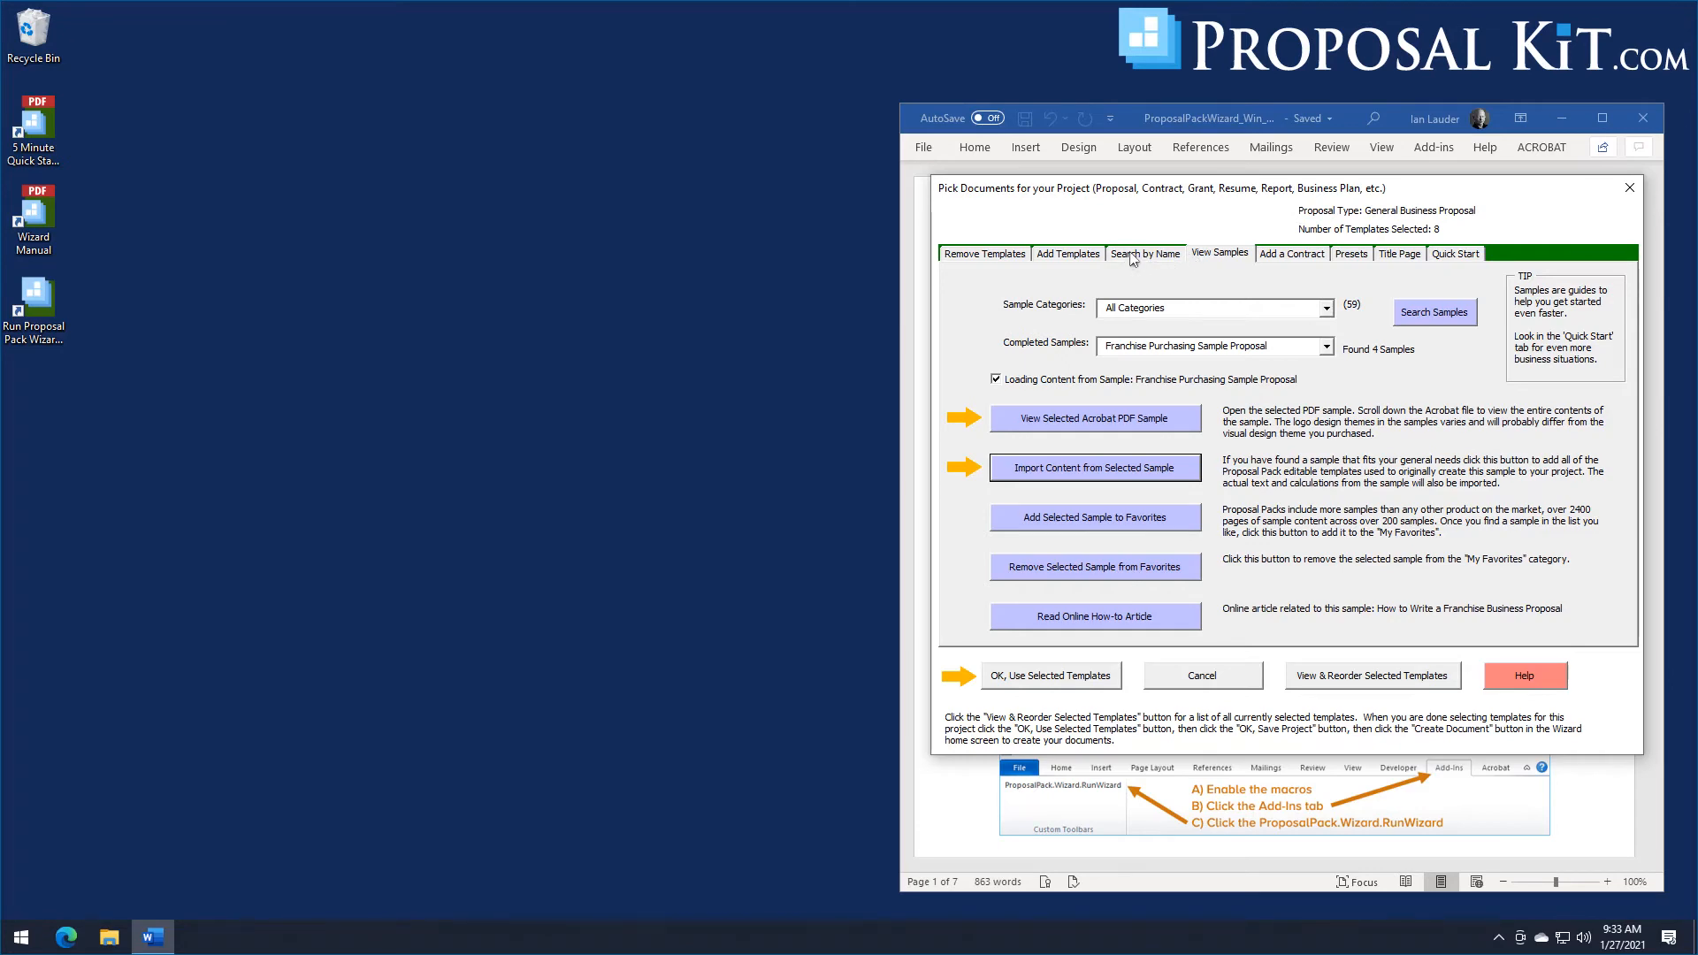
Review the selected templates, add the Introduction topic, and accept the template selection for the project.
click(1081, 256)
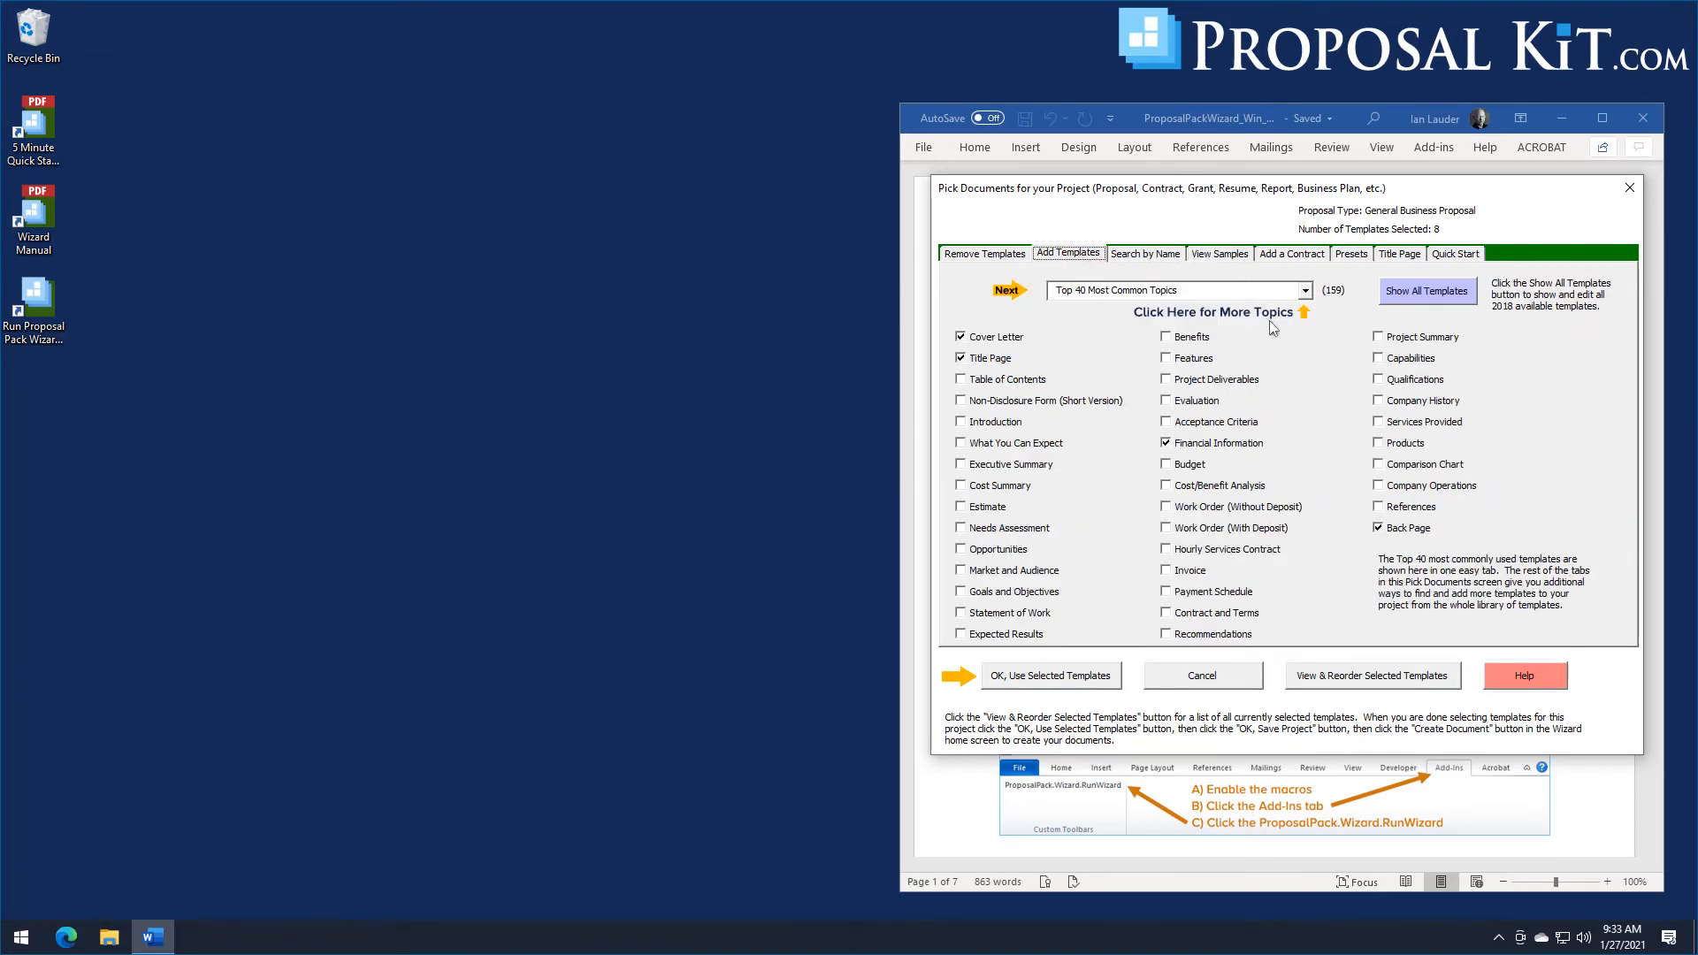
click(1344, 679)
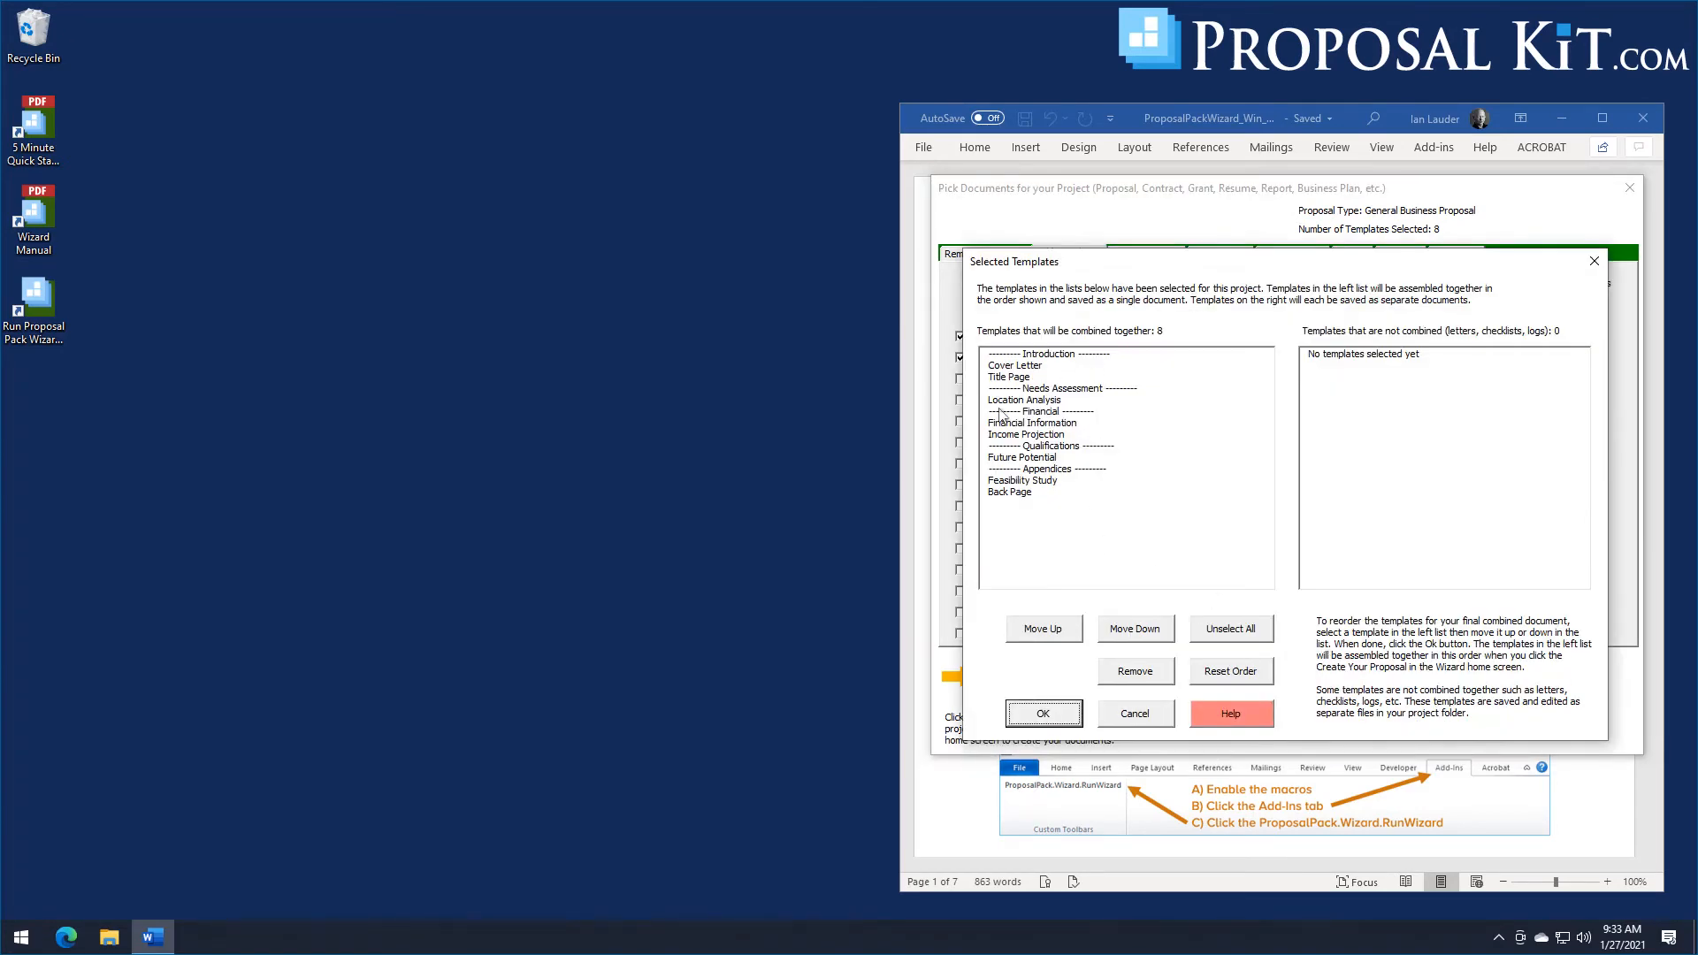
click(1044, 715)
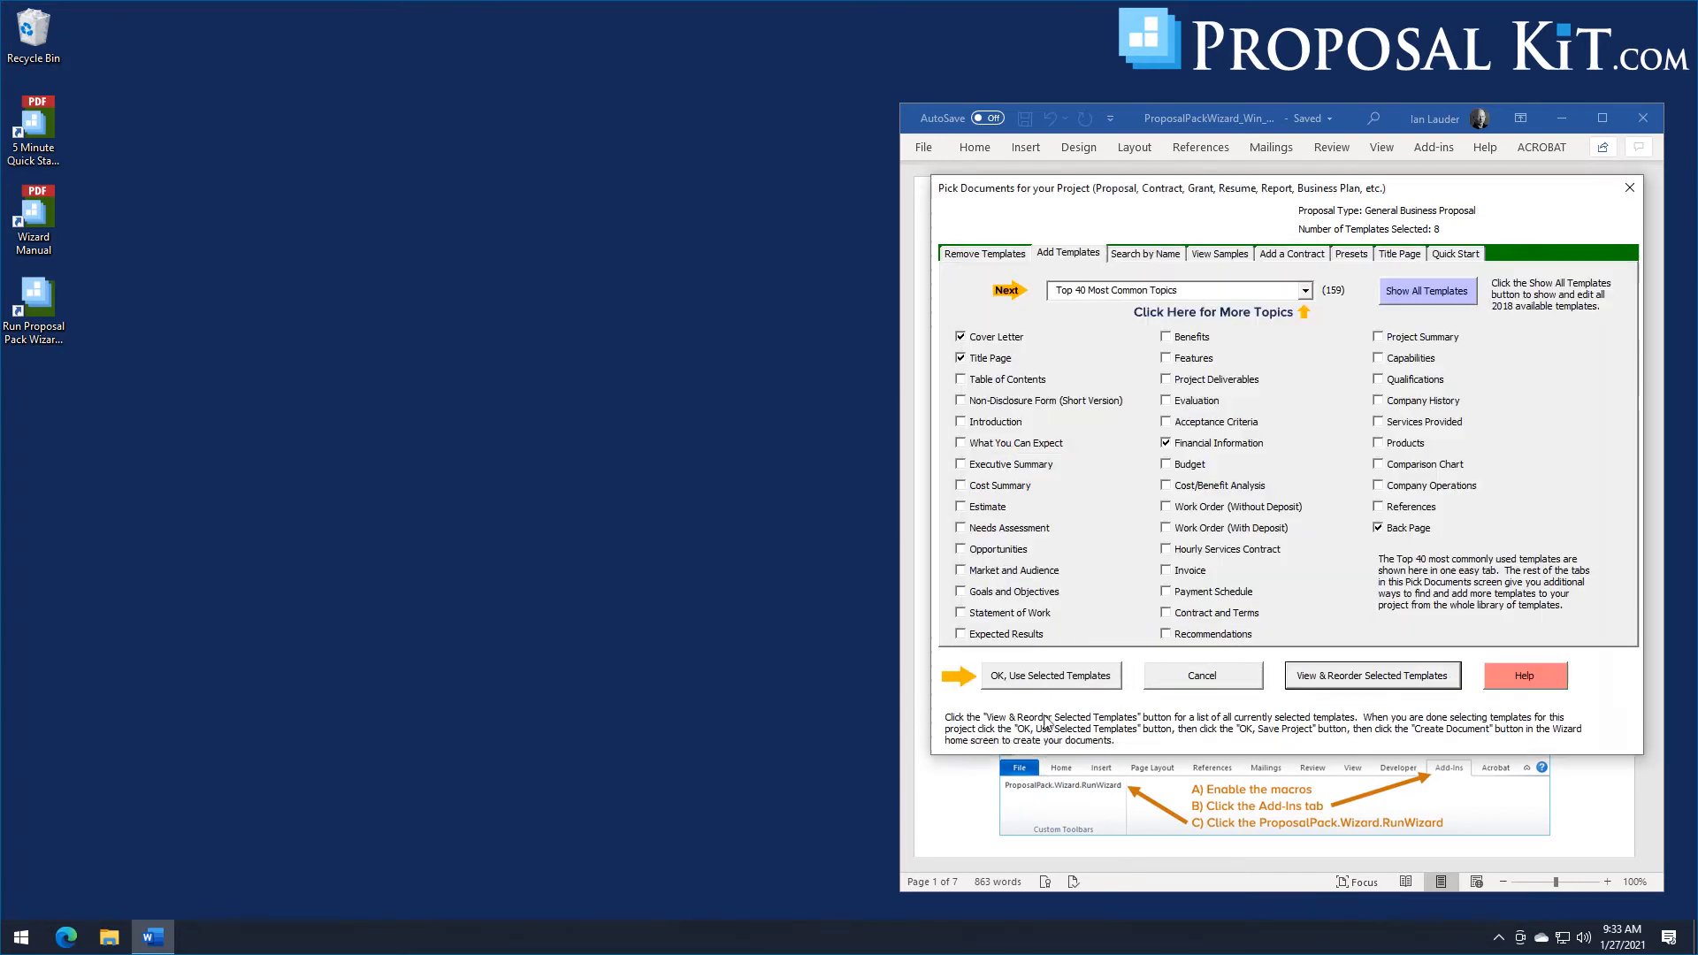
click(990, 426)
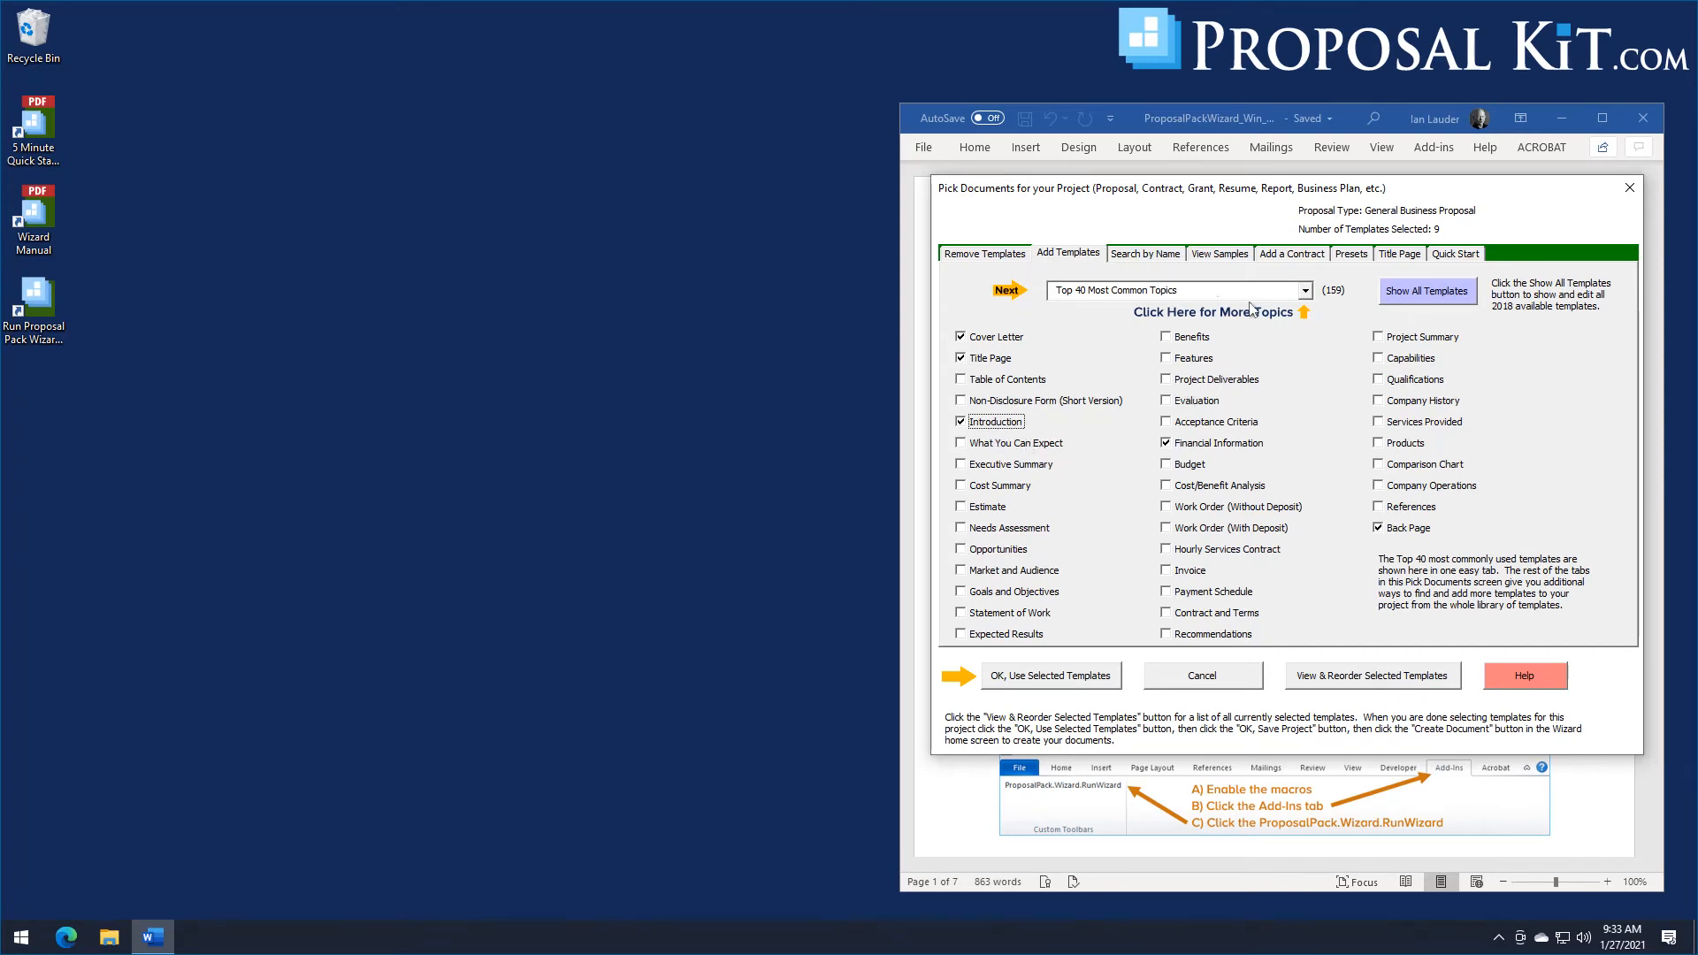
click(974, 256)
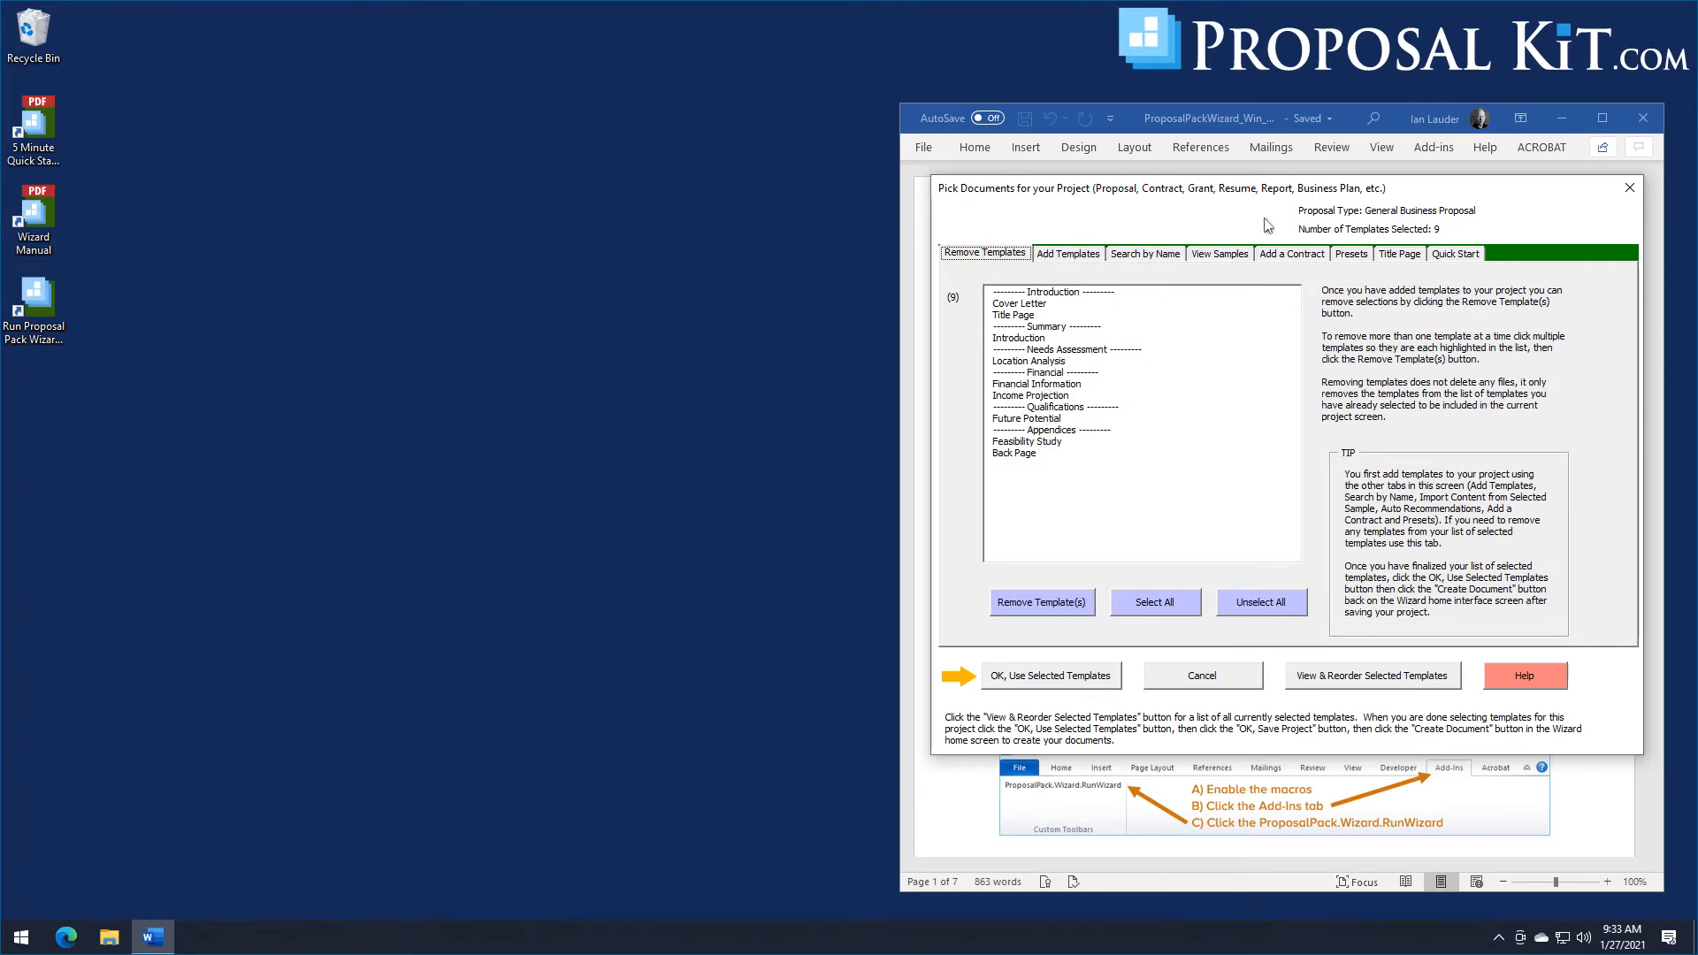
click(1042, 679)
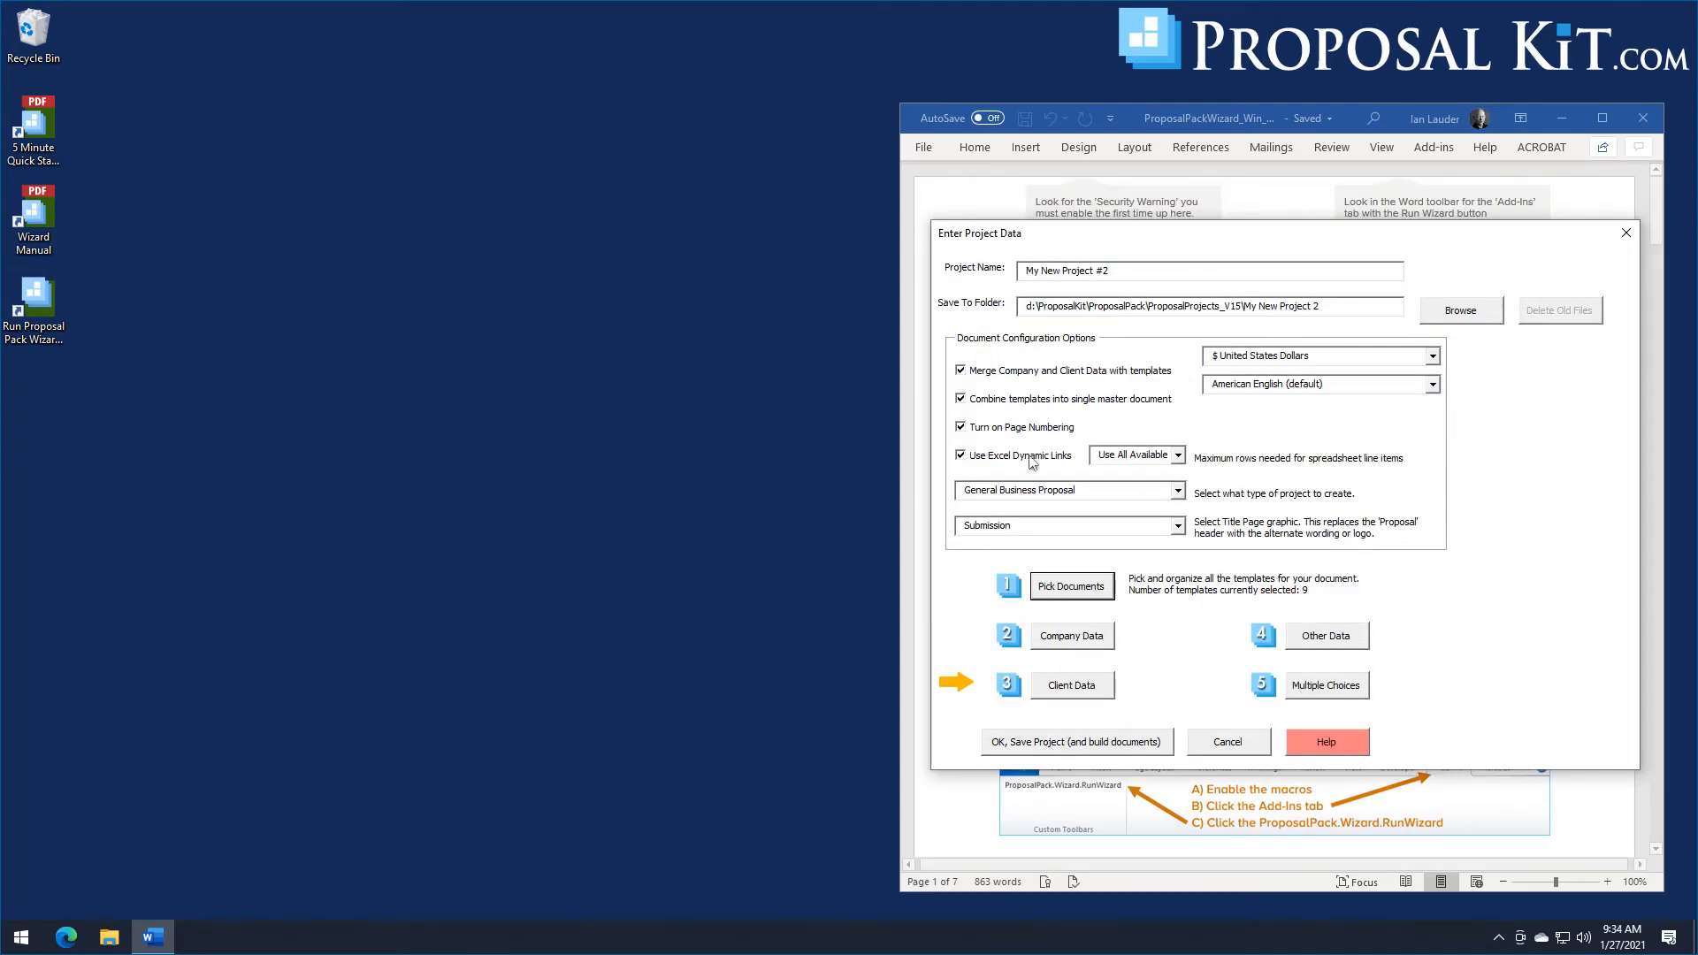
Name the project "Buying a Franchise" and accept the prefilled company information.
drag(1118, 271, 1011, 286)
text(Buying a Franchise)
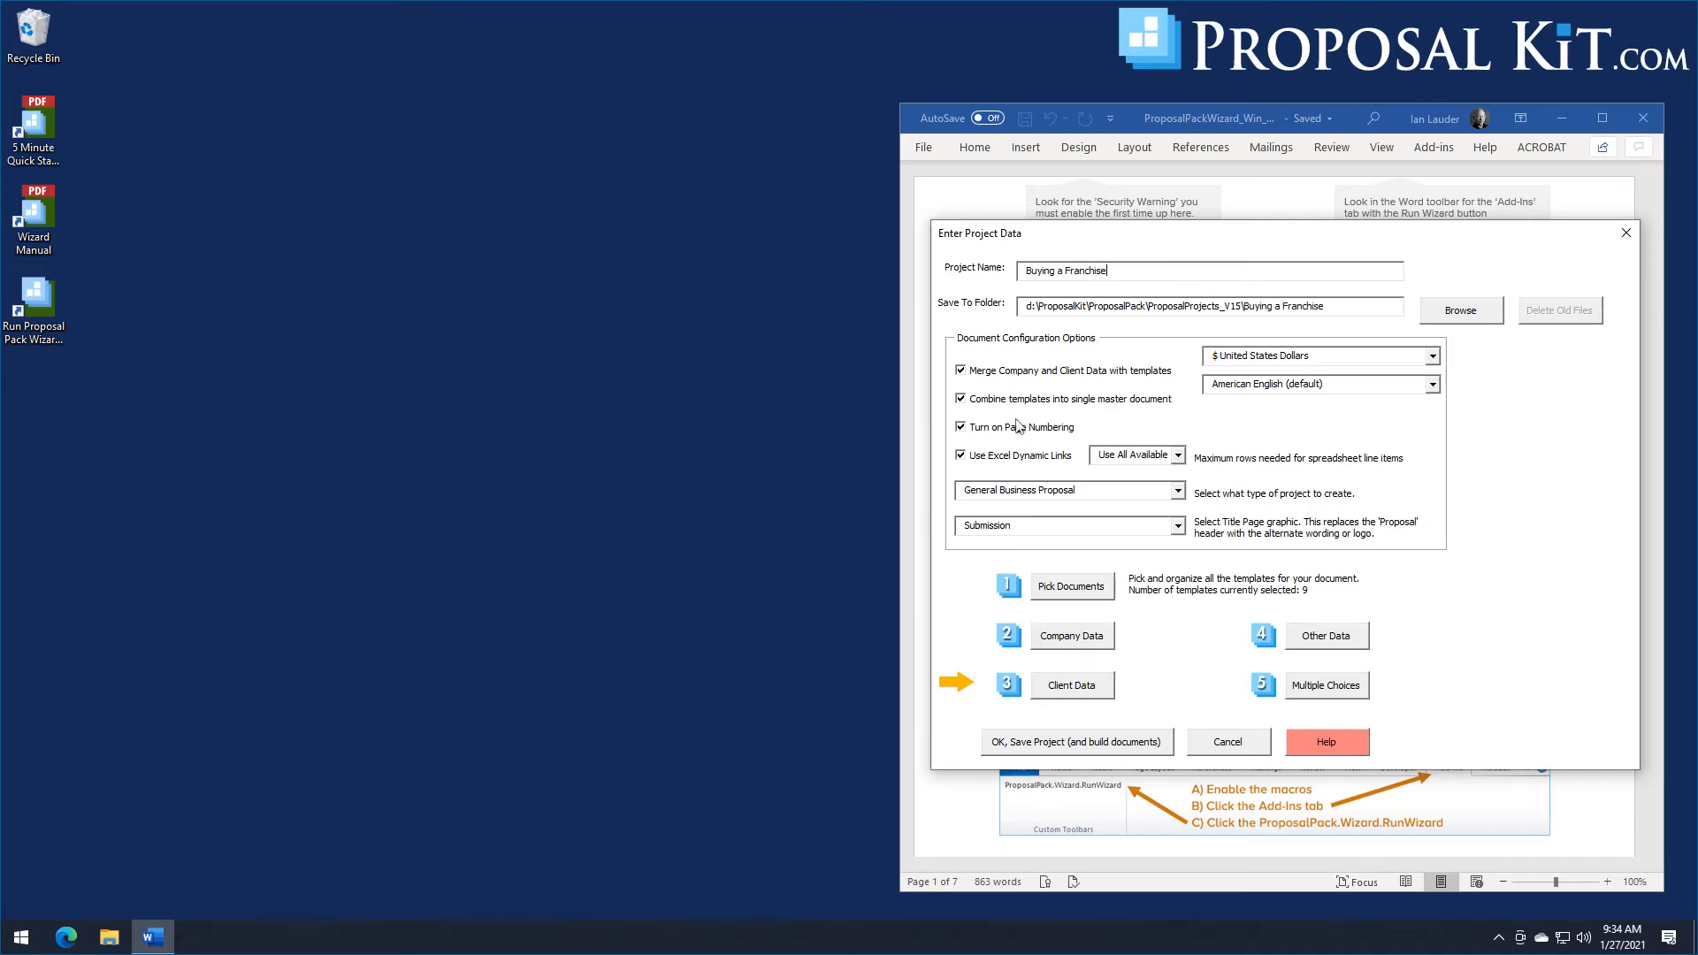
click(1077, 638)
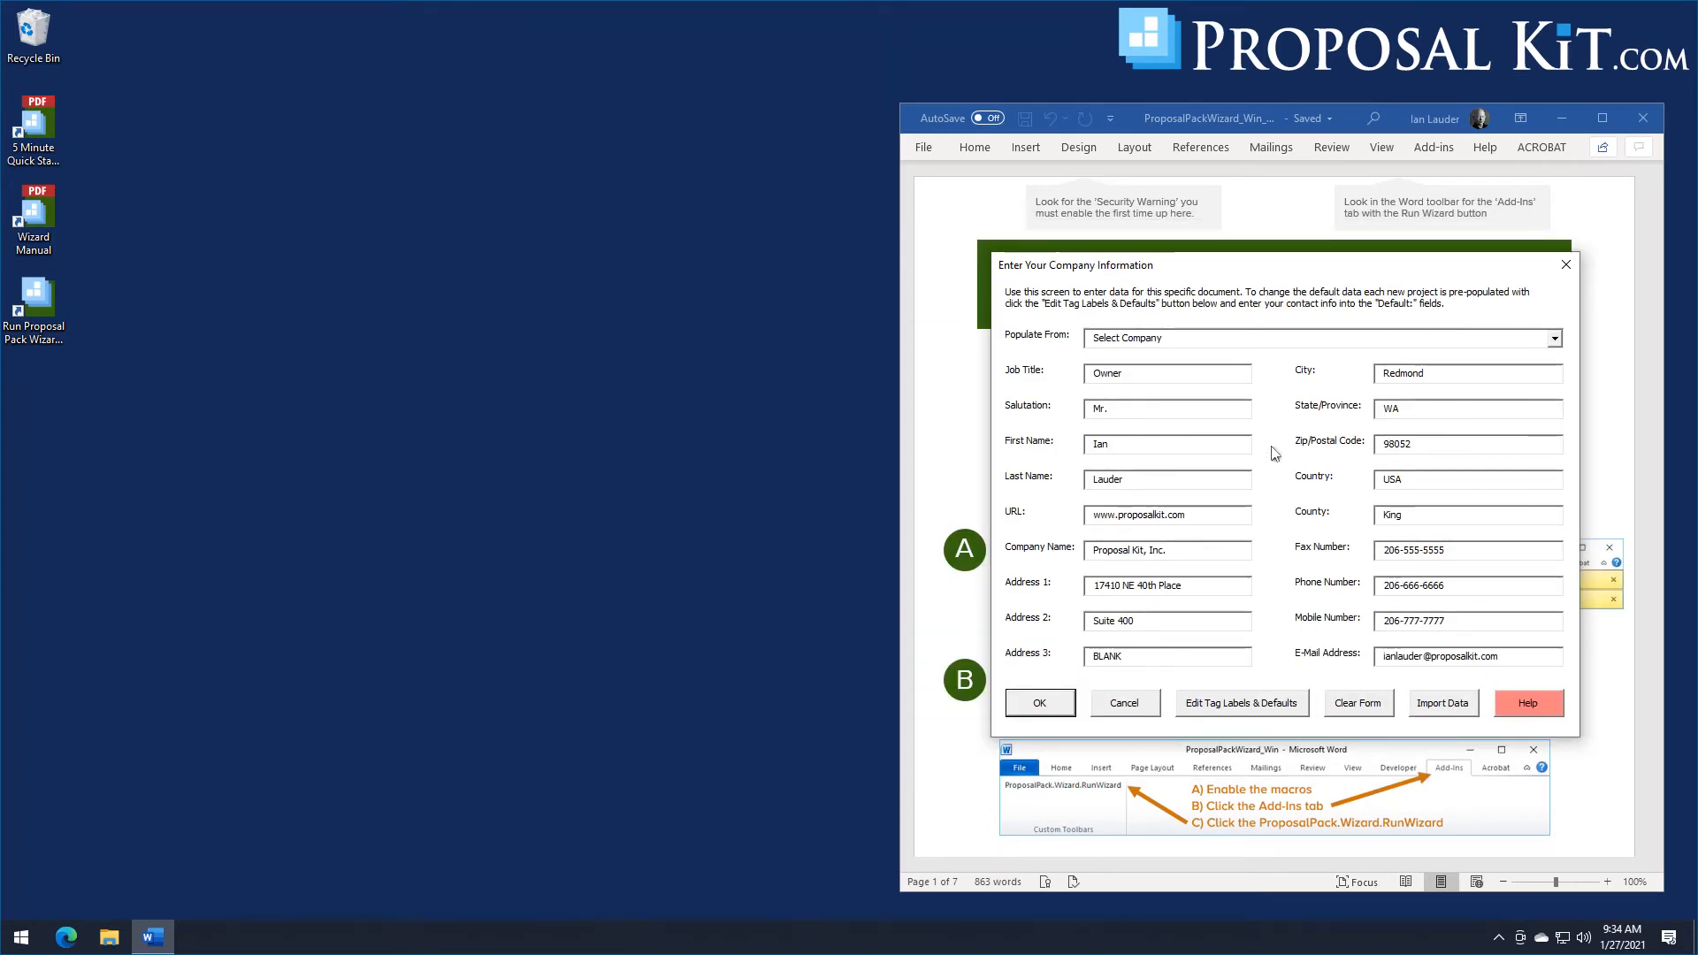
click(1057, 702)
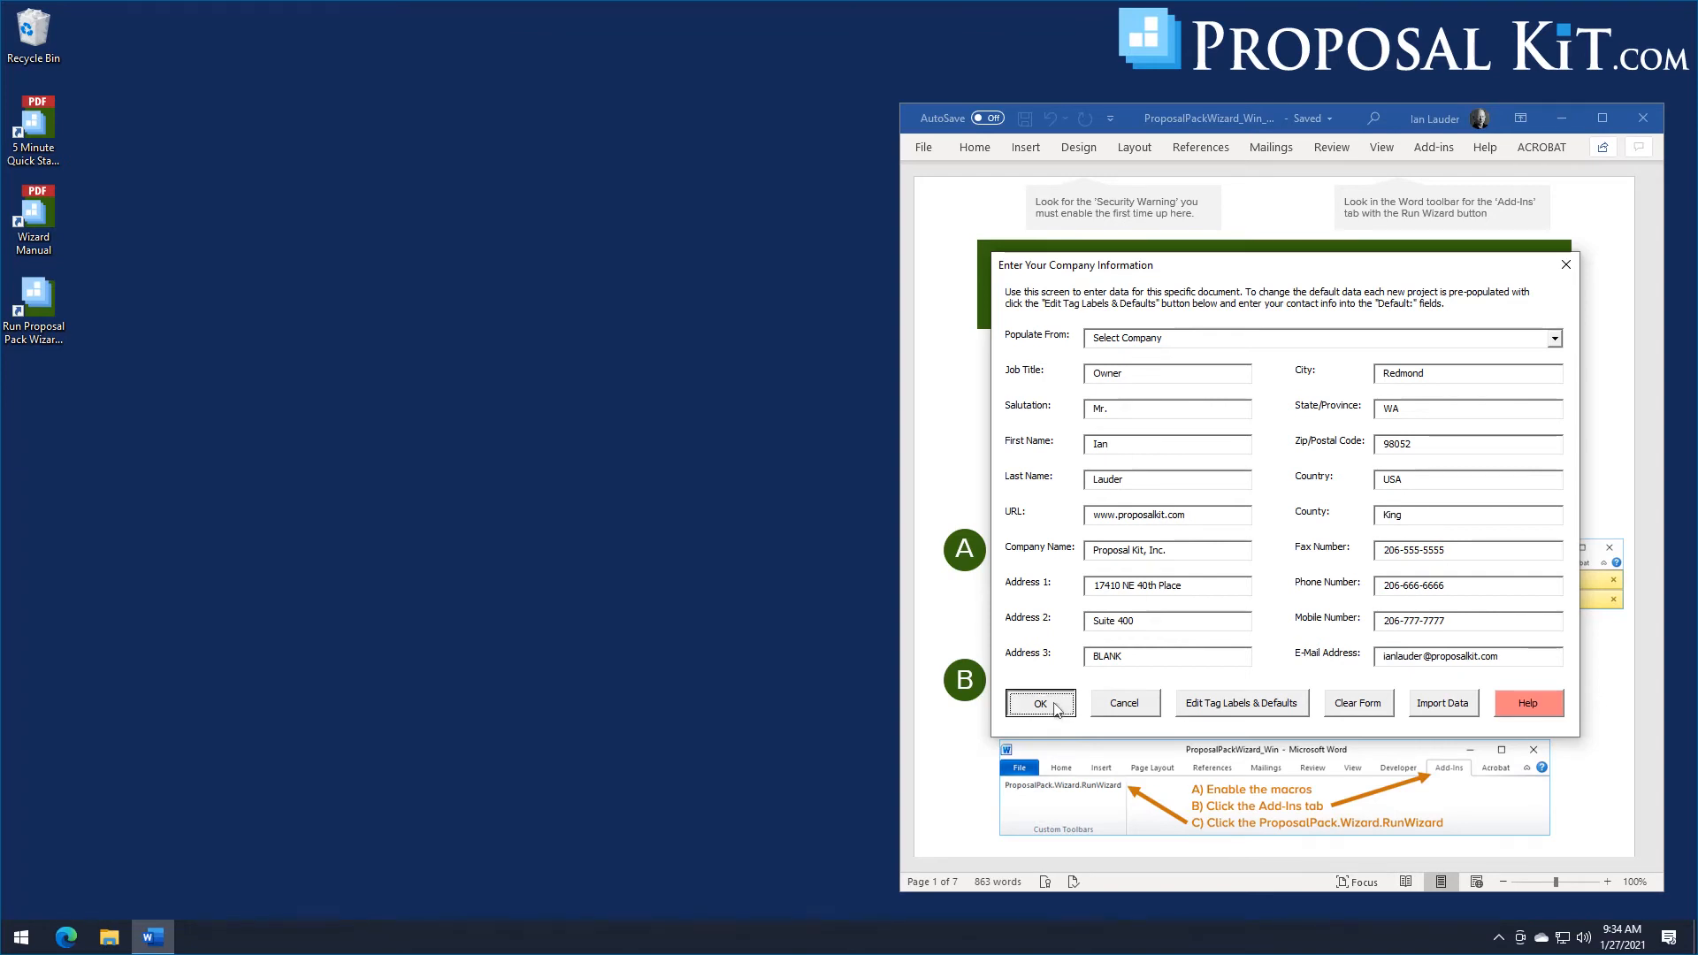
Fill in the client data from the stored Widgets R Us, Inc. client and title the proposal "Buying a Deli Franchise".
click(1079, 687)
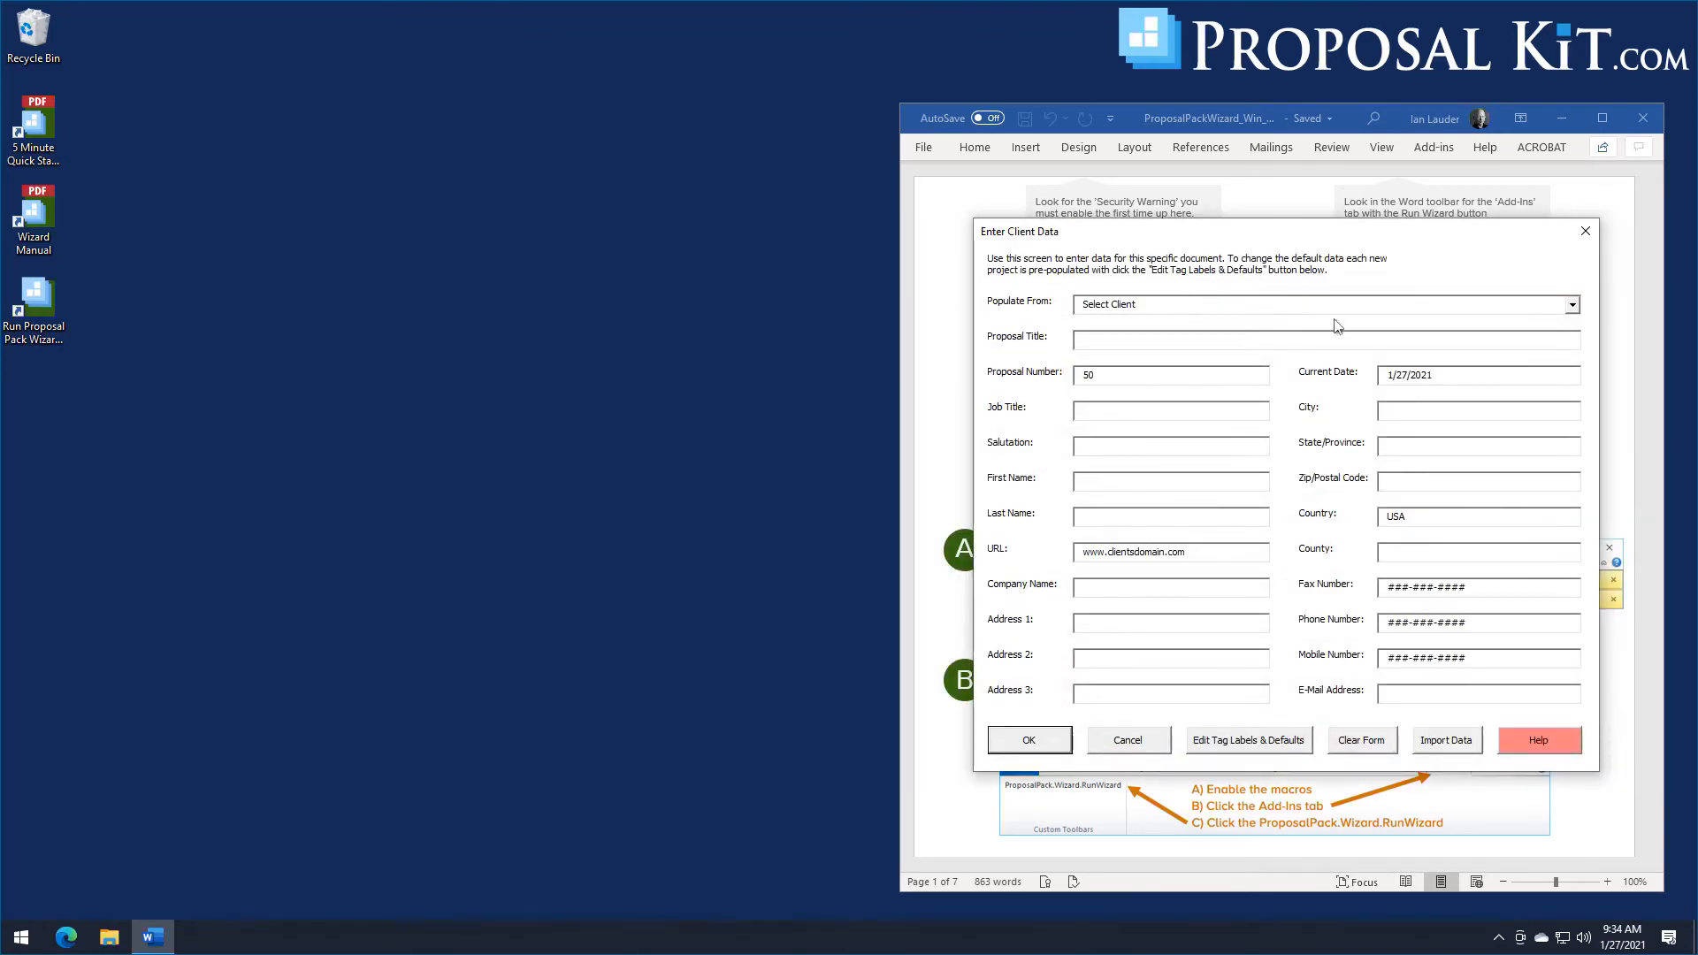
click(1573, 309)
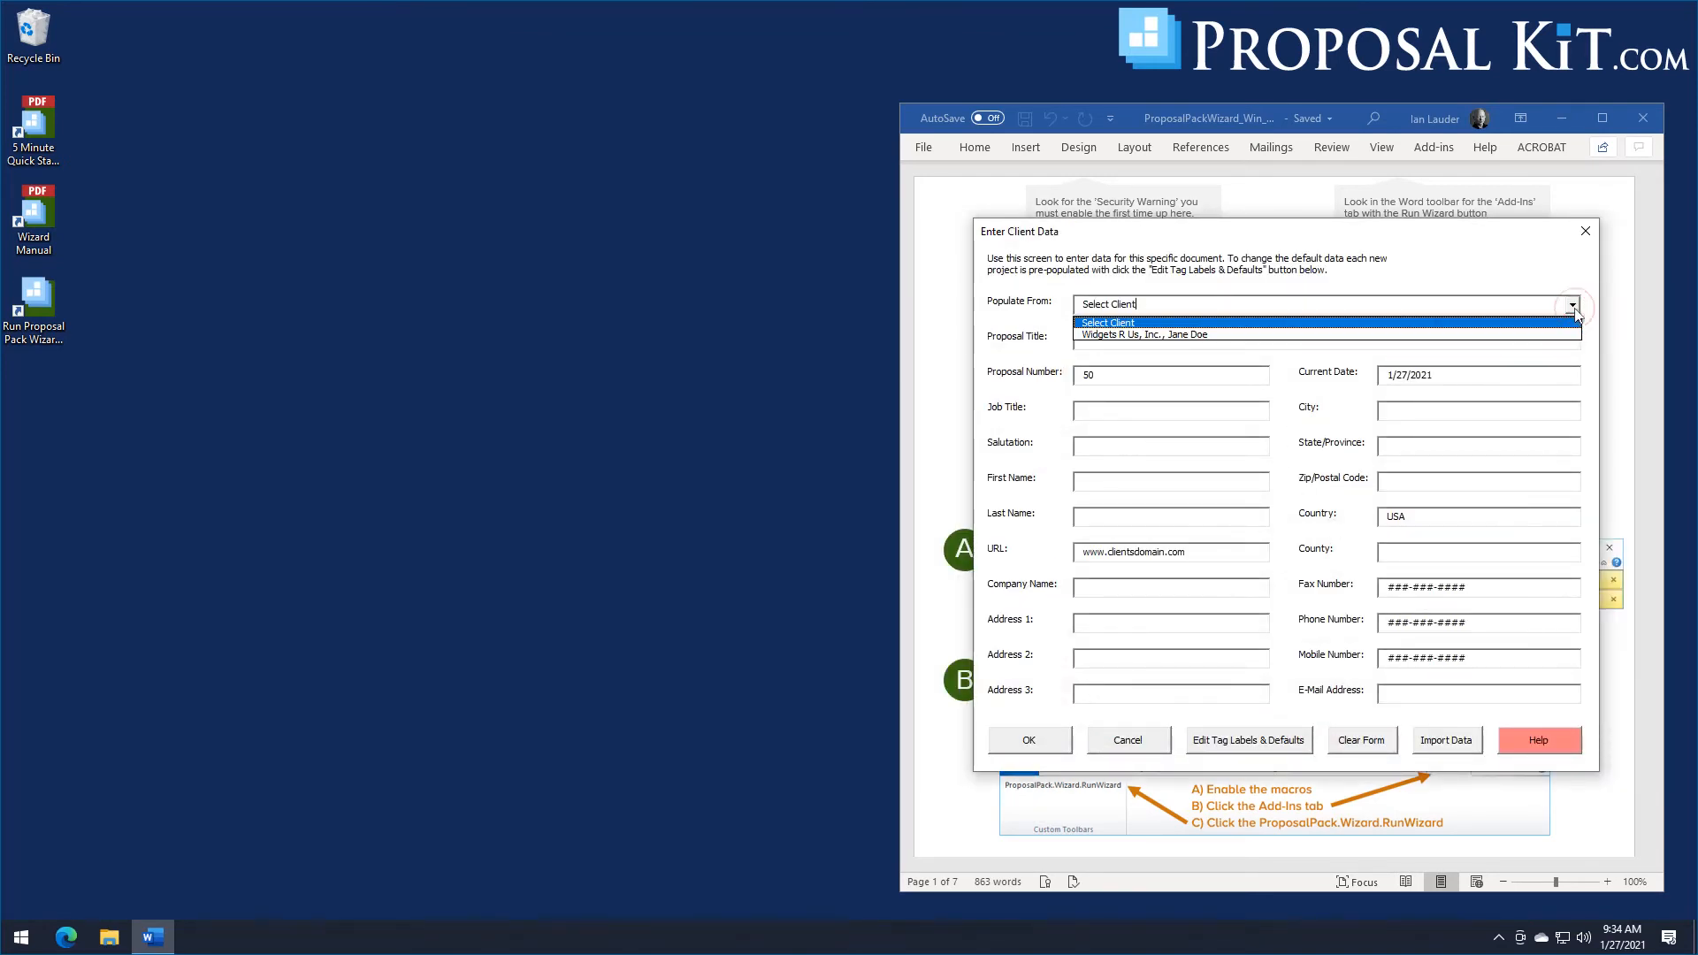
click(1155, 335)
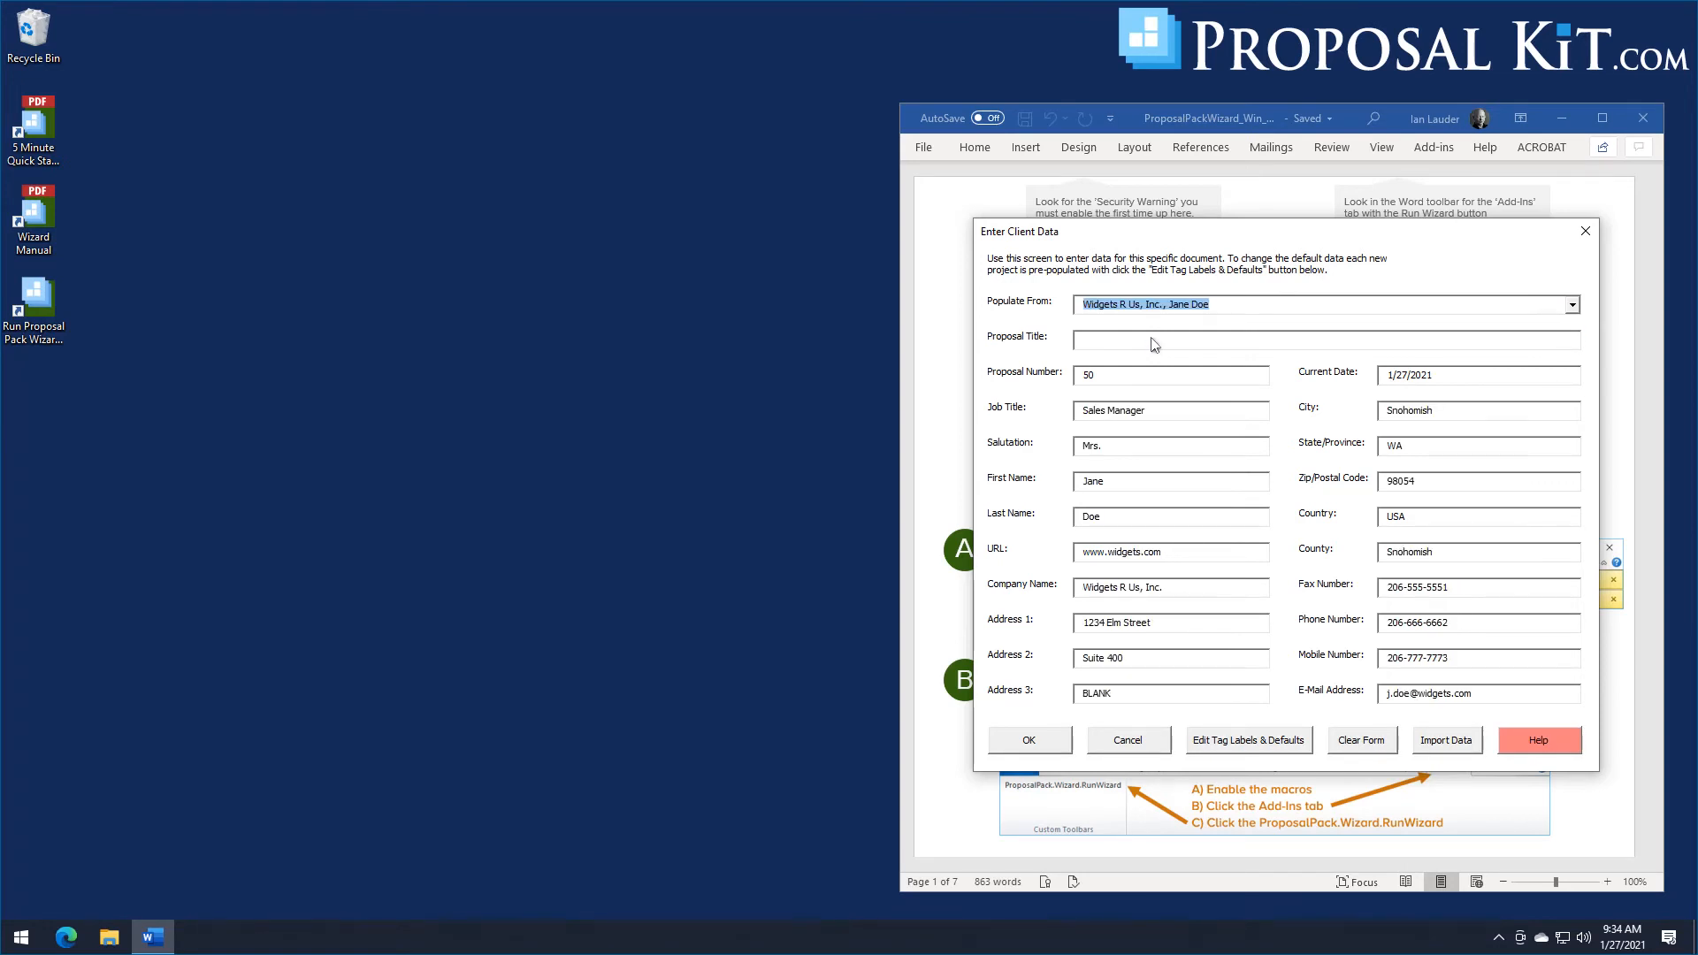
click(1094, 343)
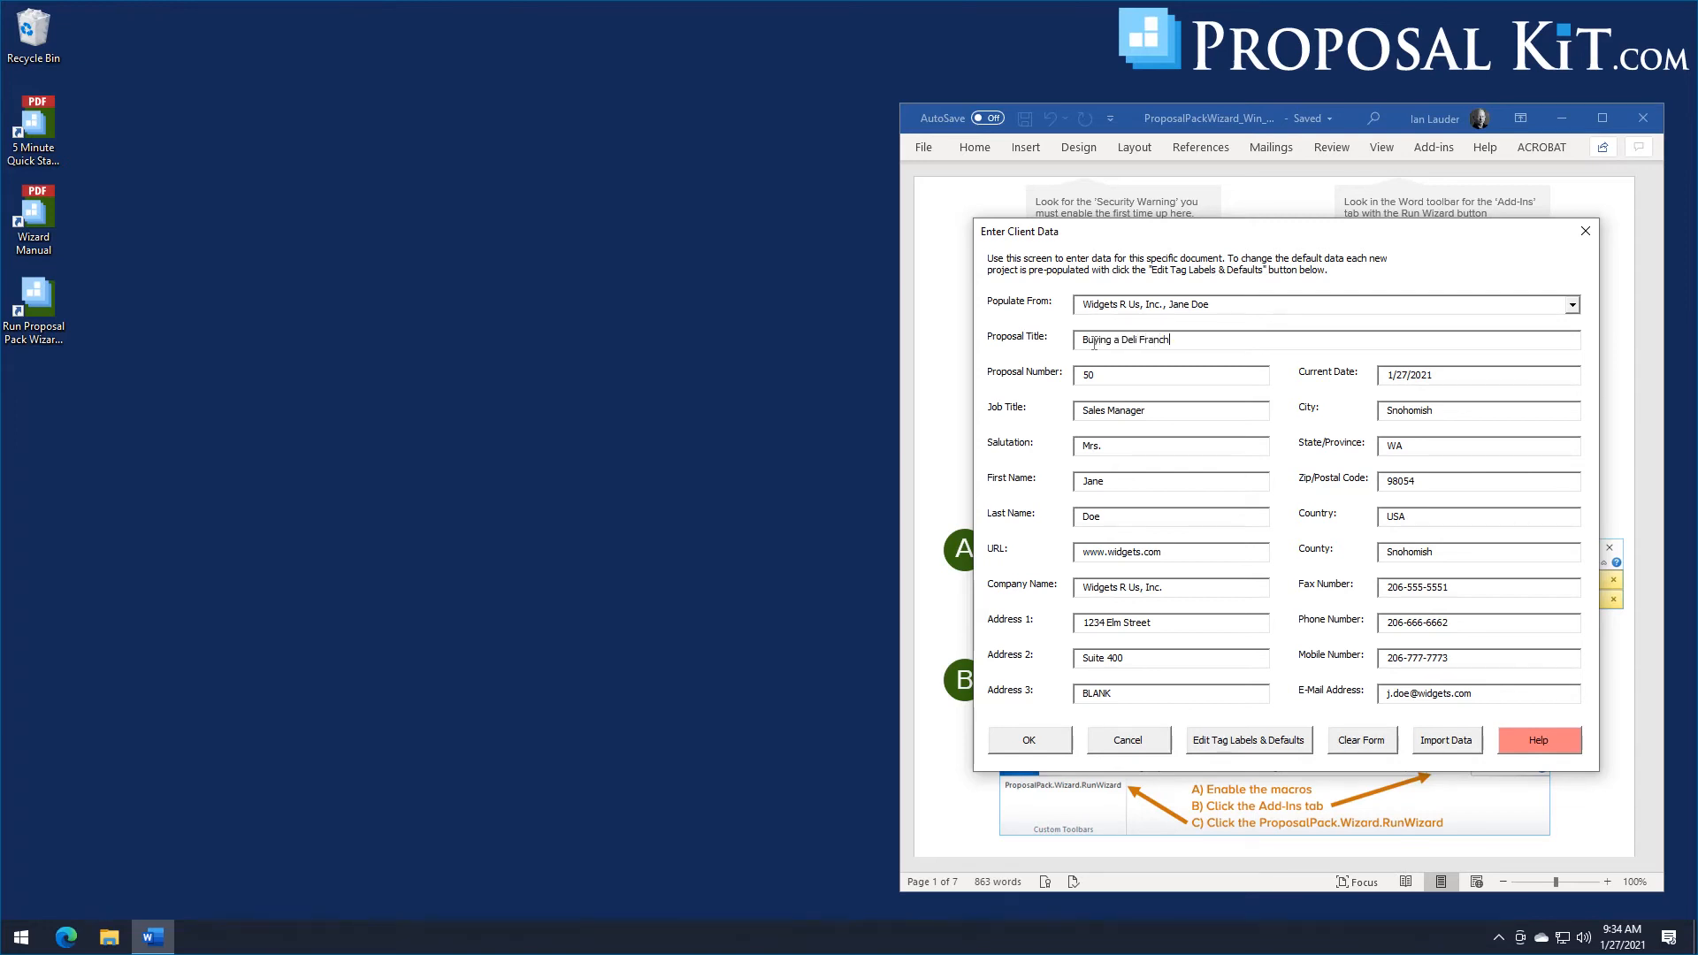
click(1029, 740)
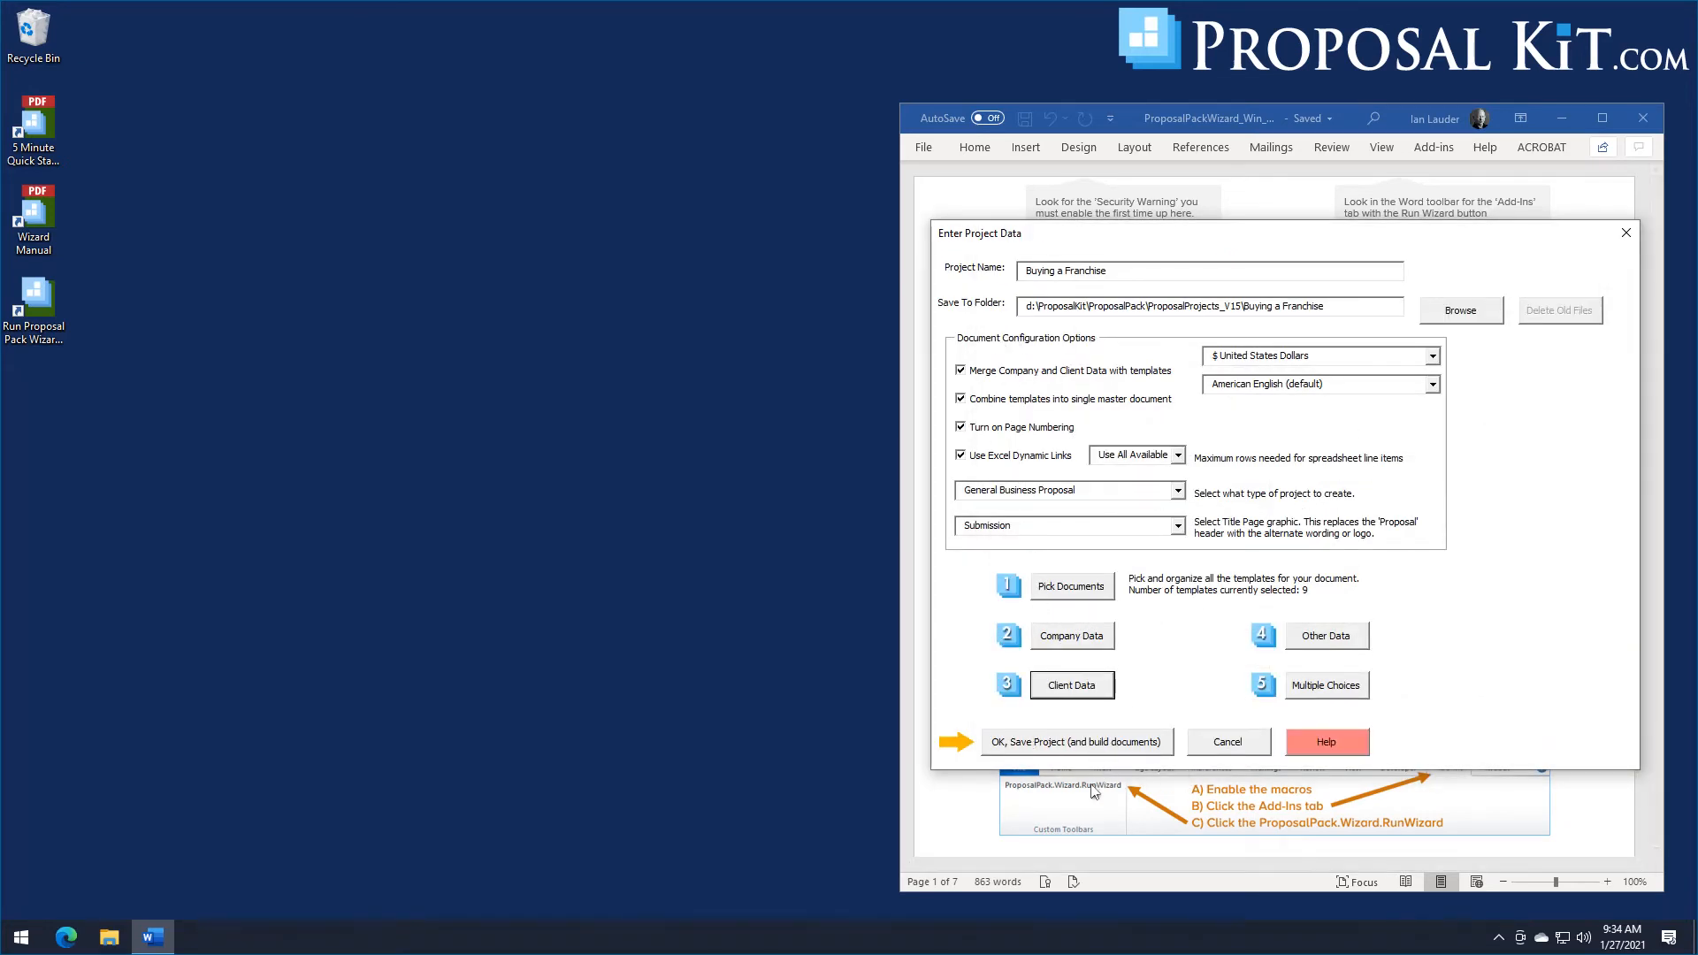
Save the project, build its documents, and continue to the project document editing screen.
click(1047, 750)
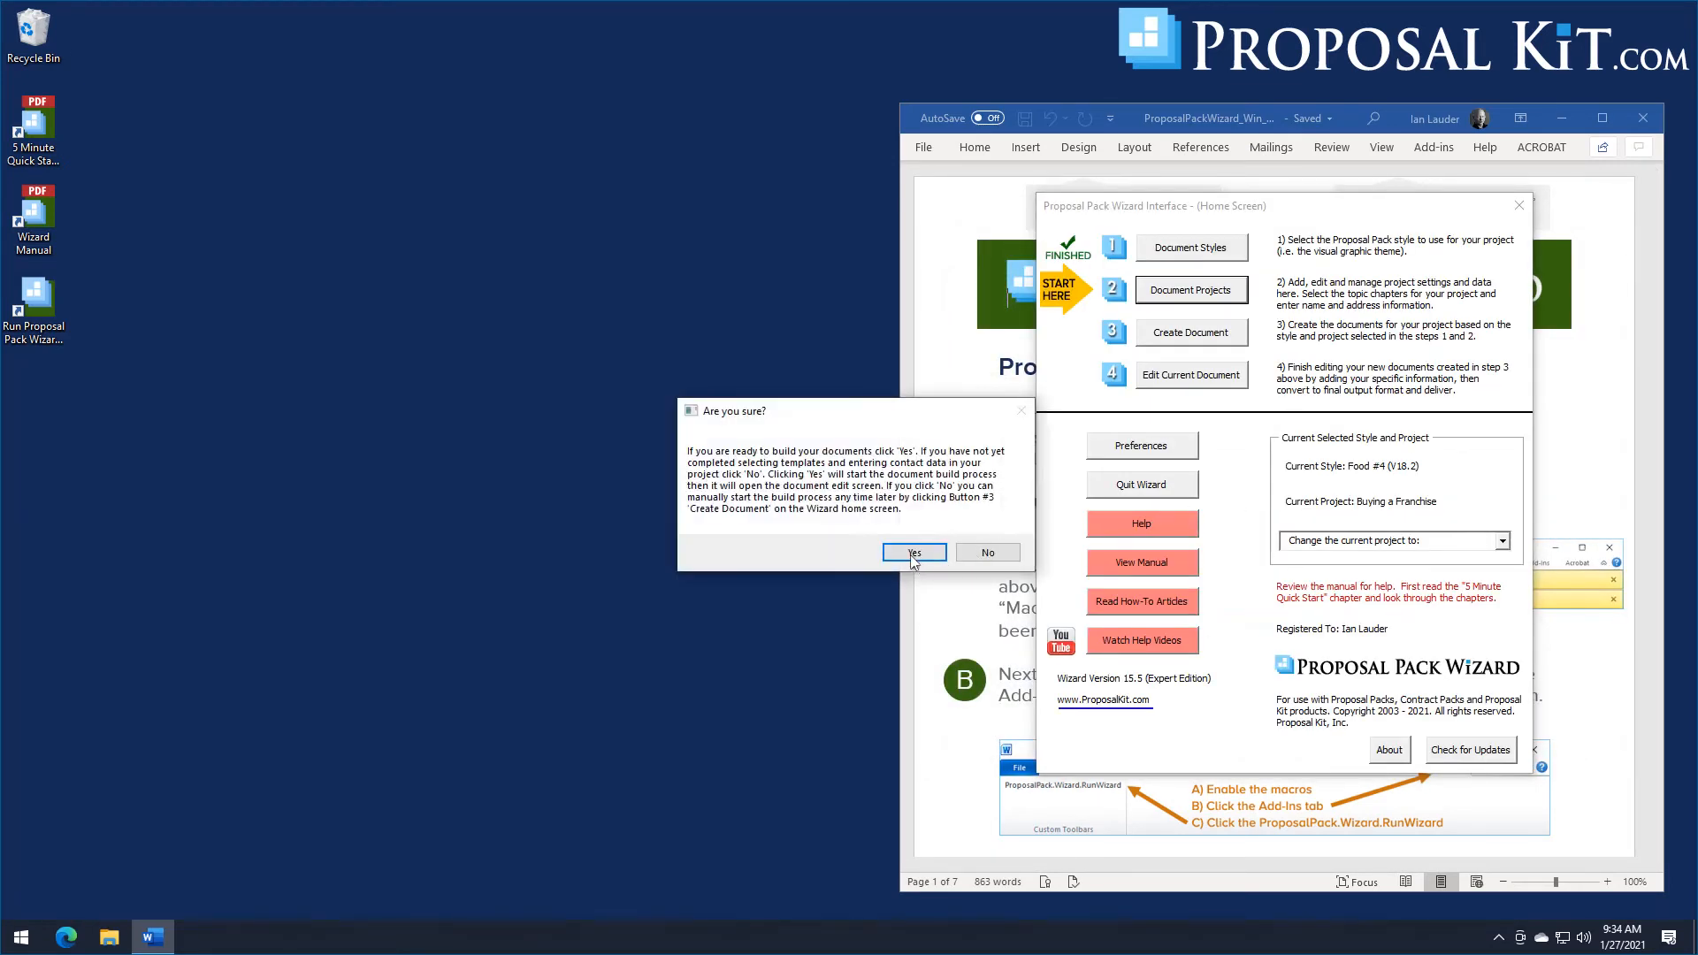
click(913, 553)
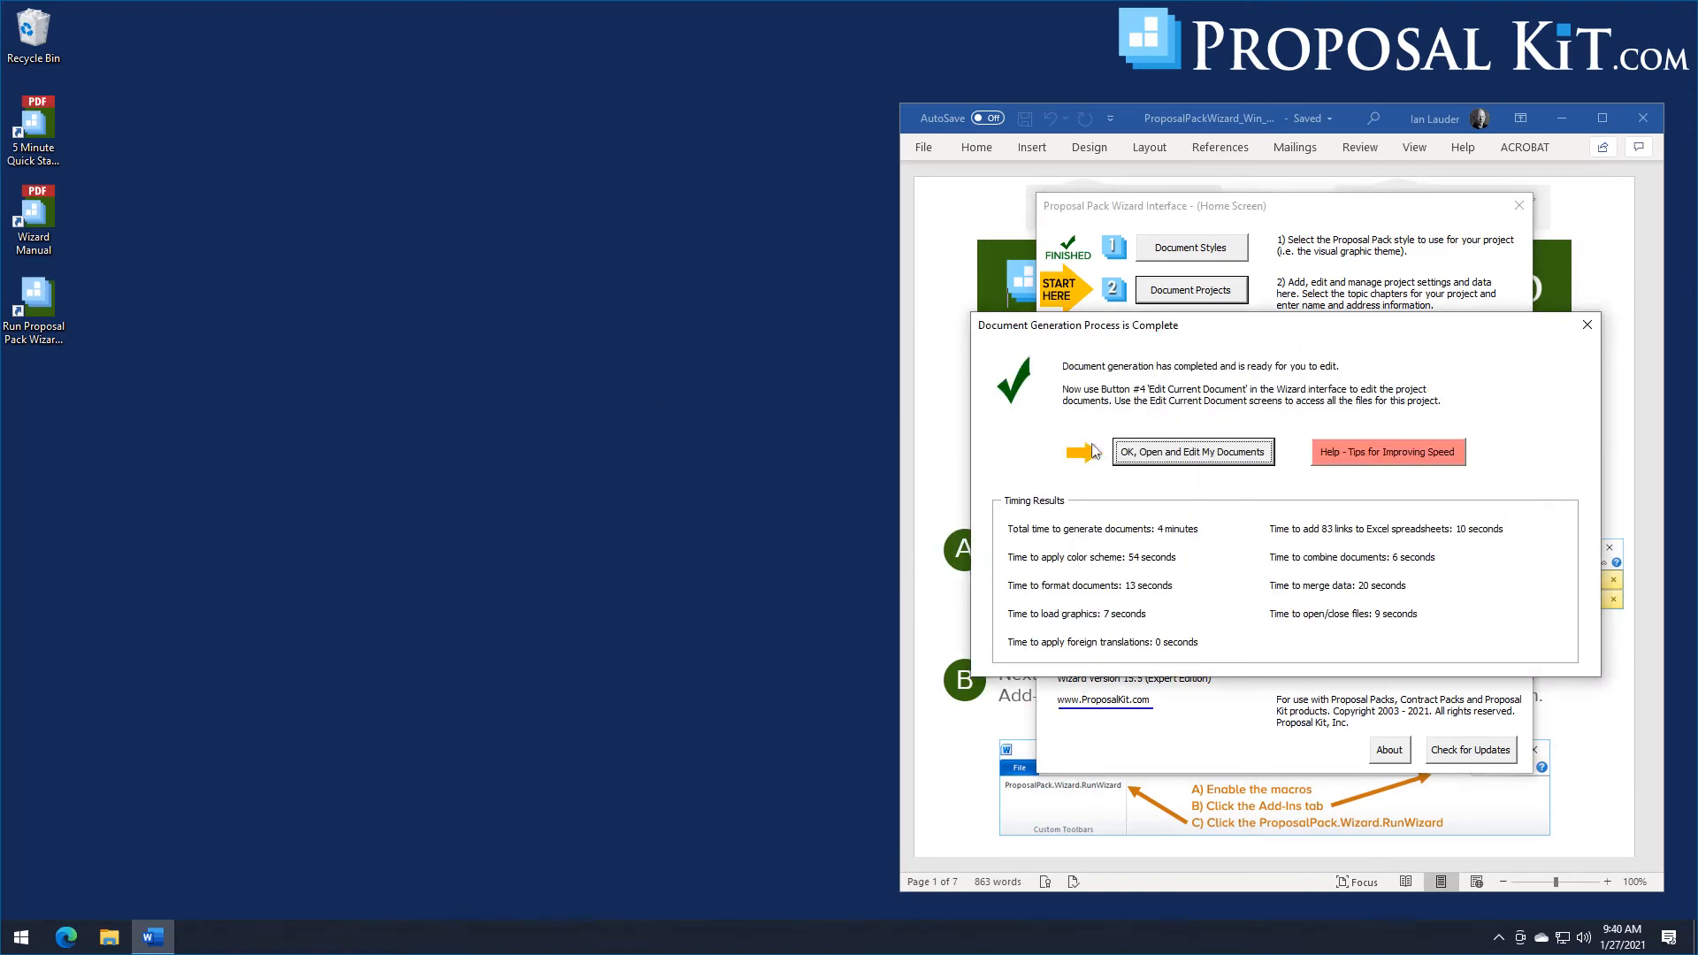
click(1145, 453)
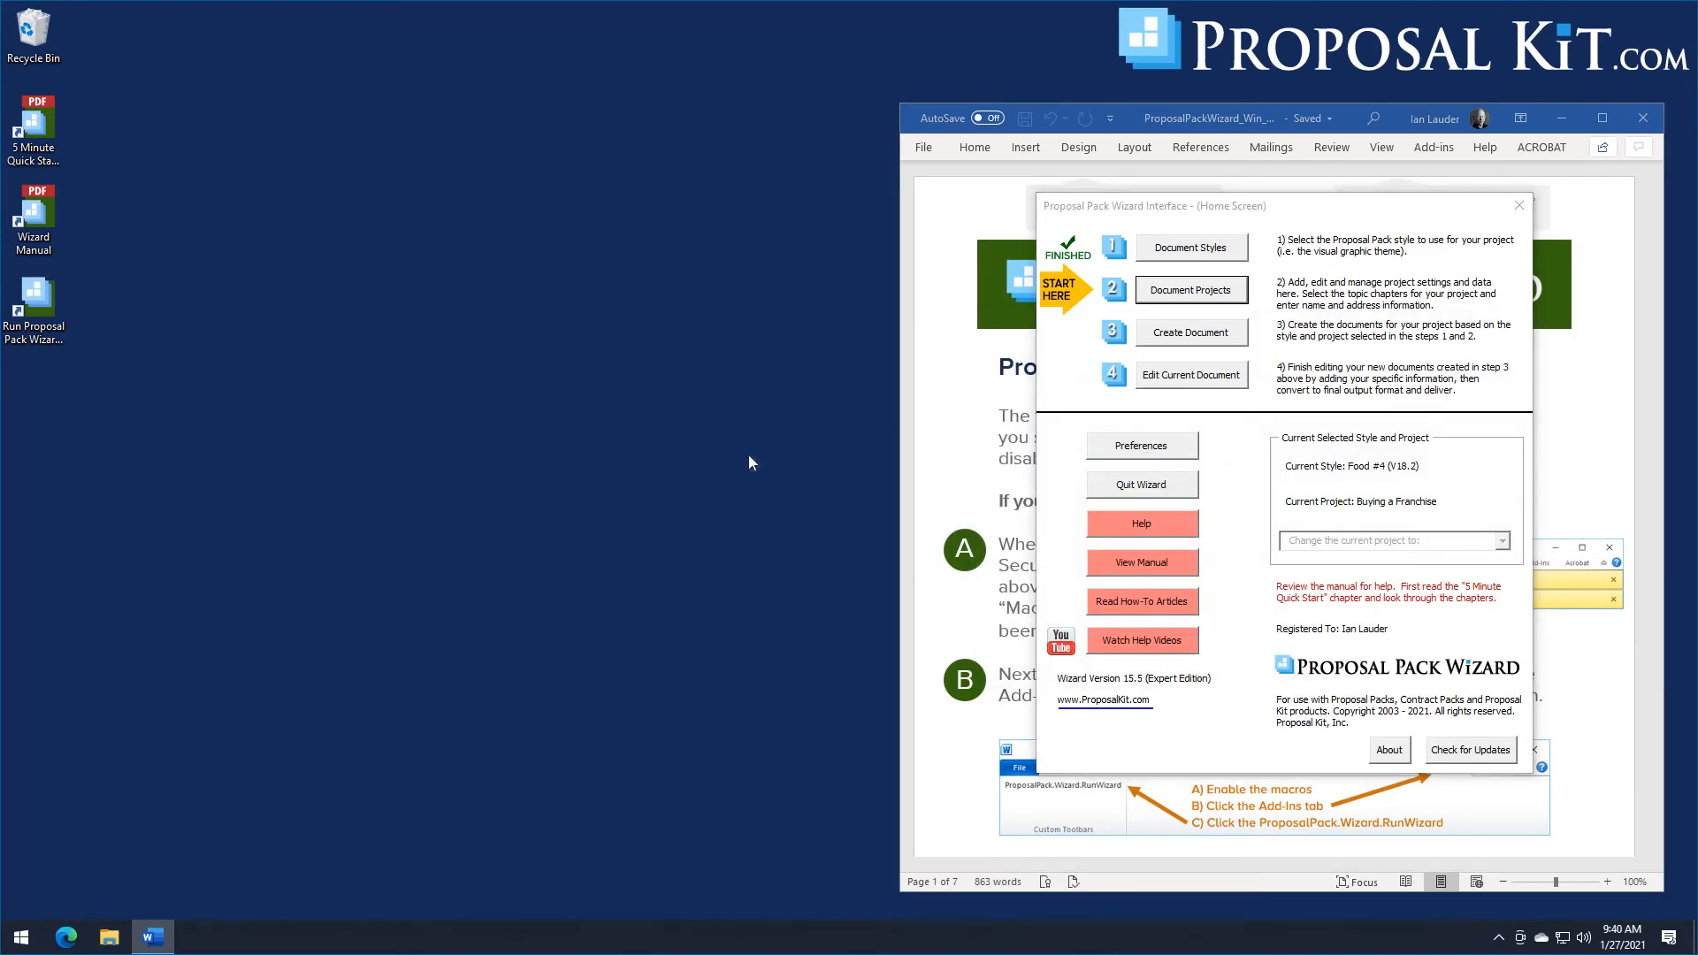
Open the project's Income Projection Calculator spreadsheet for editing and move its window aside.
click(1129, 251)
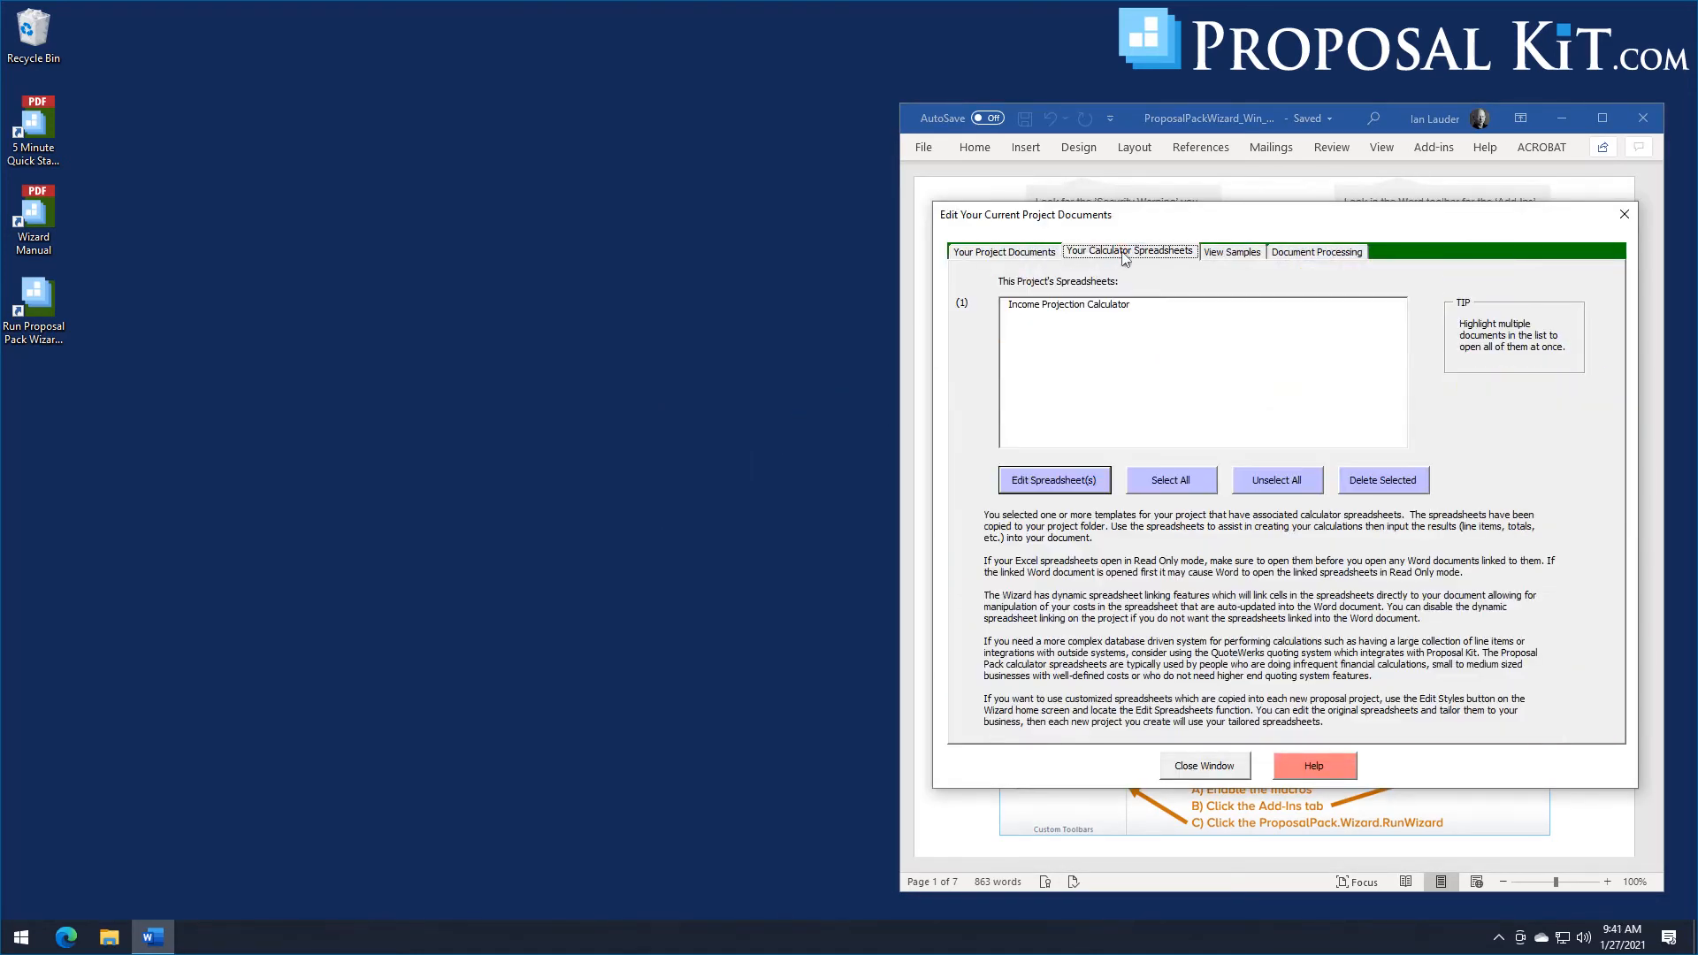
click(1091, 310)
click(1062, 481)
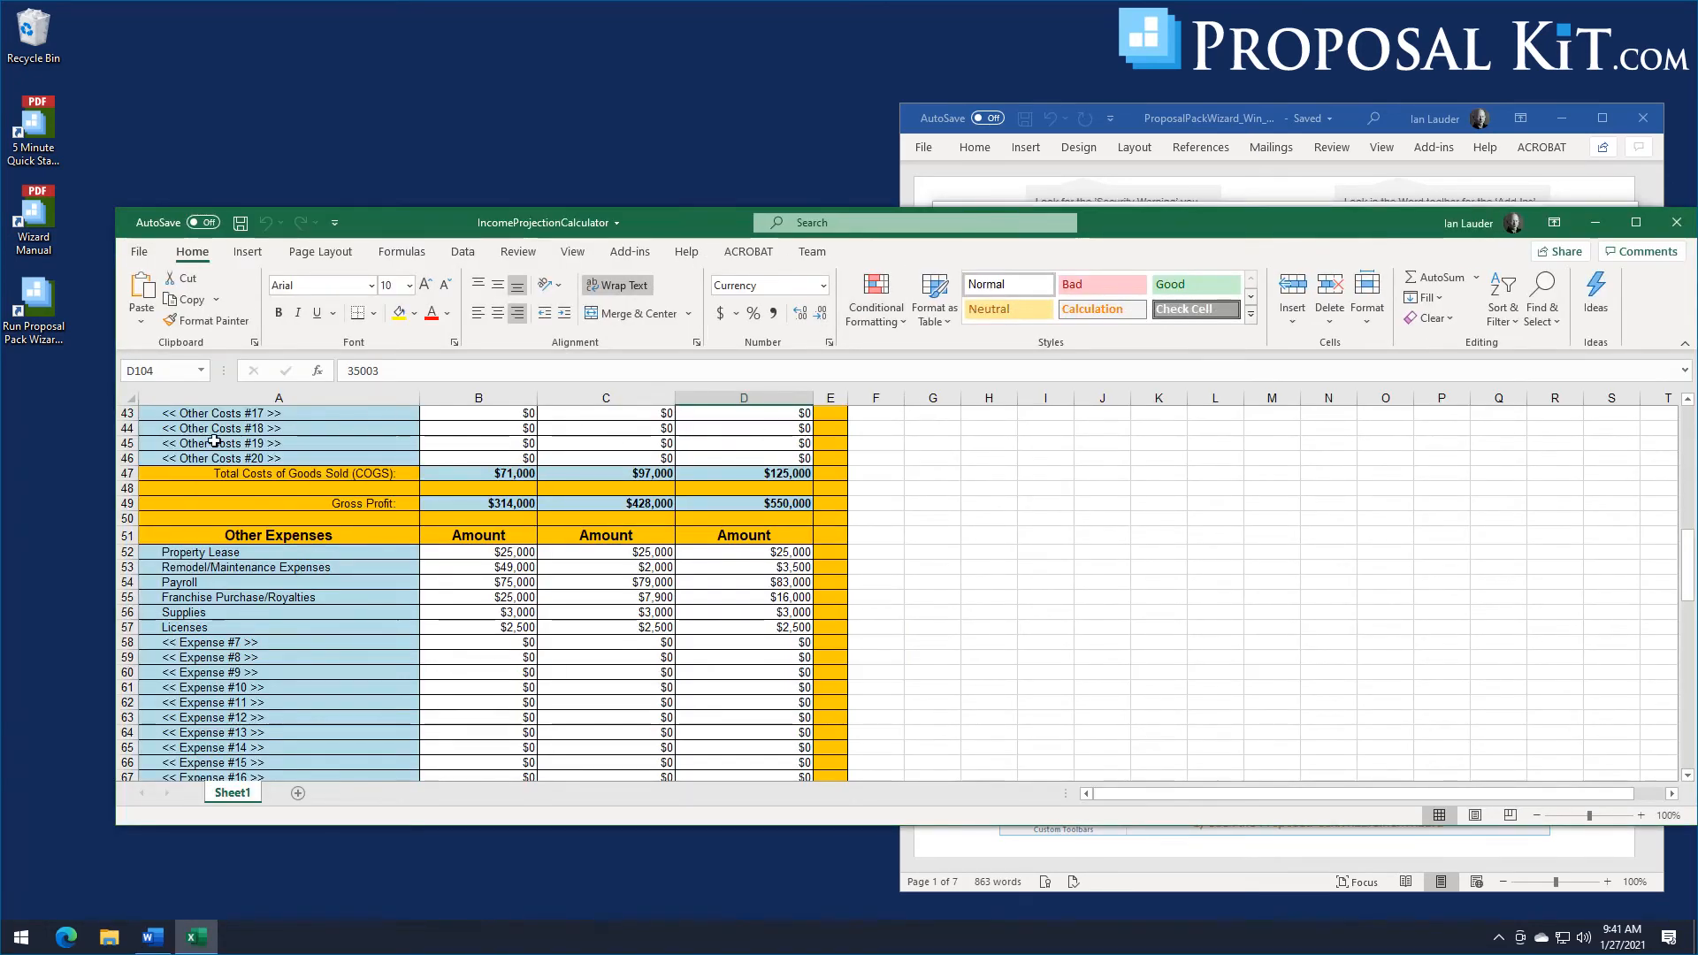
drag(113, 344, 723, 344)
Open the Combined Project Document from the wizard, answer its linked-files prompt, and place the document window beside the wizard.
click(1159, 115)
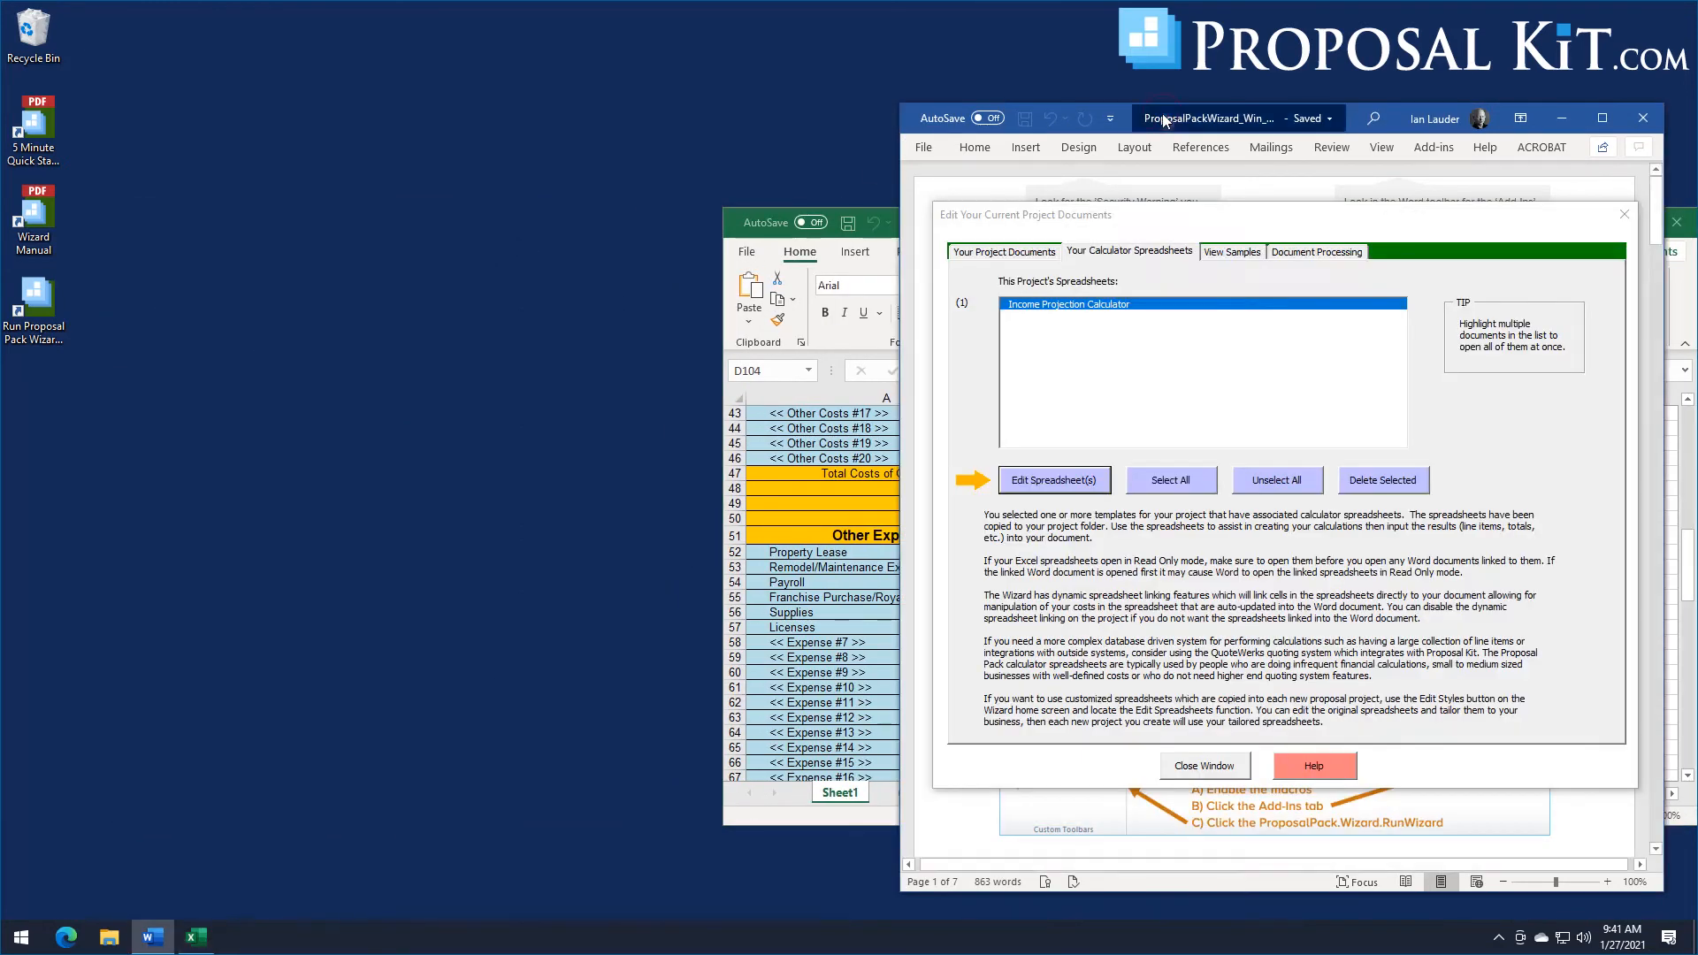
click(1006, 259)
click(1006, 256)
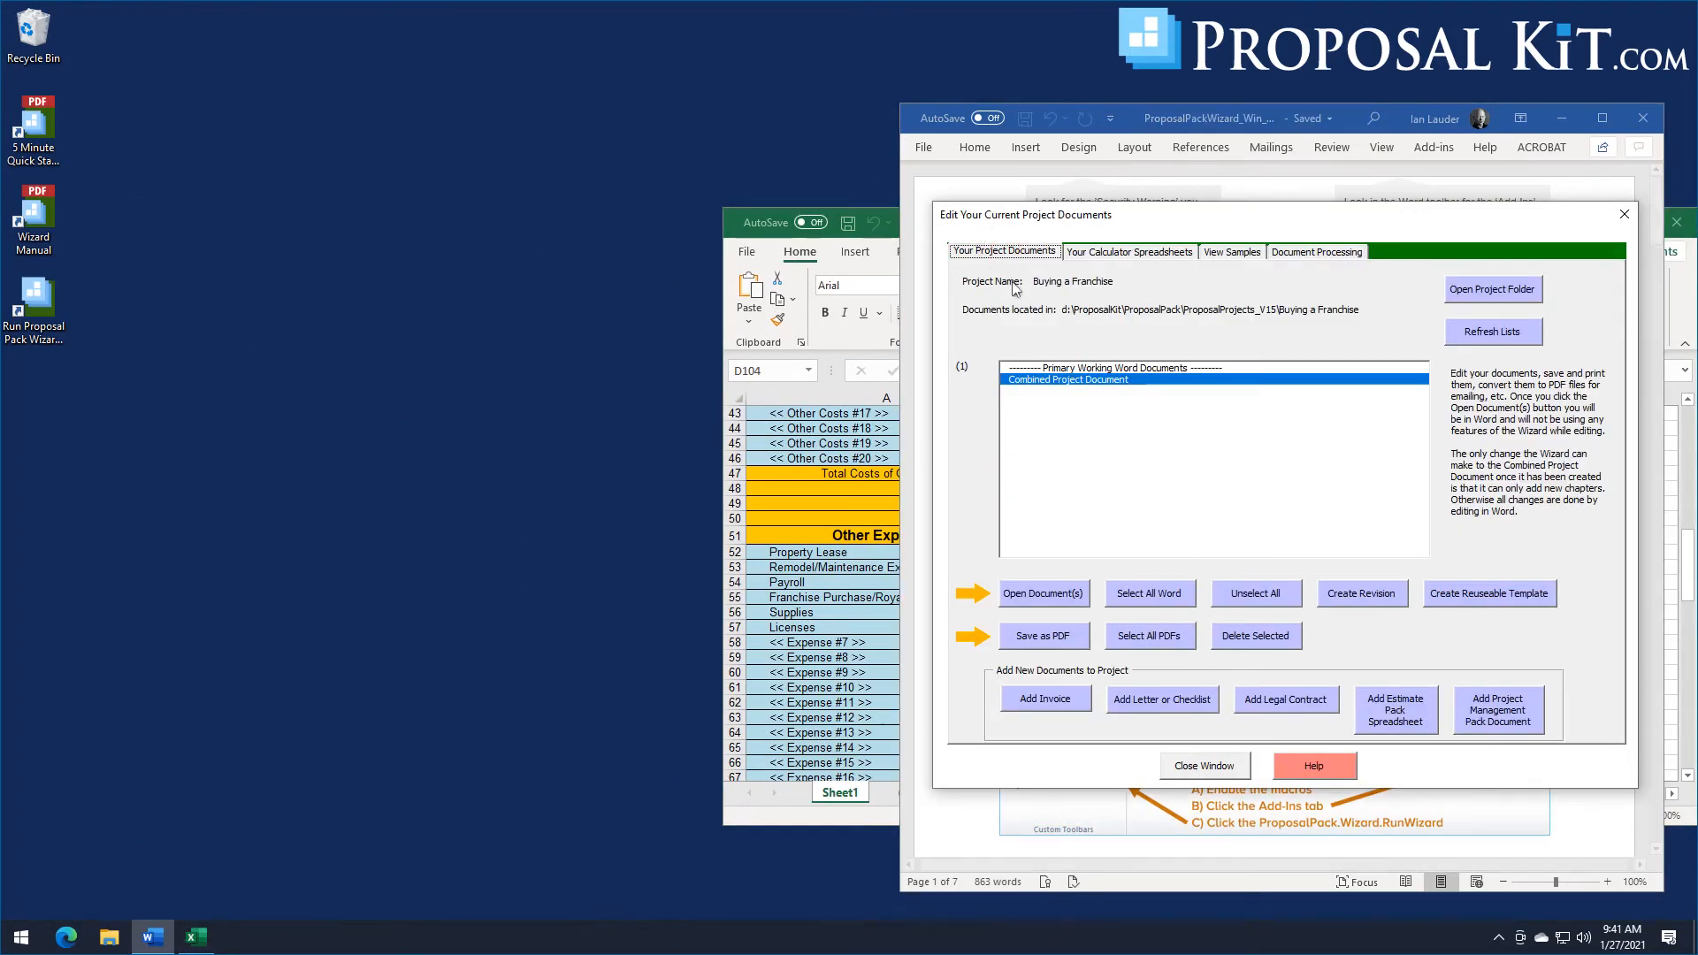
click(1042, 594)
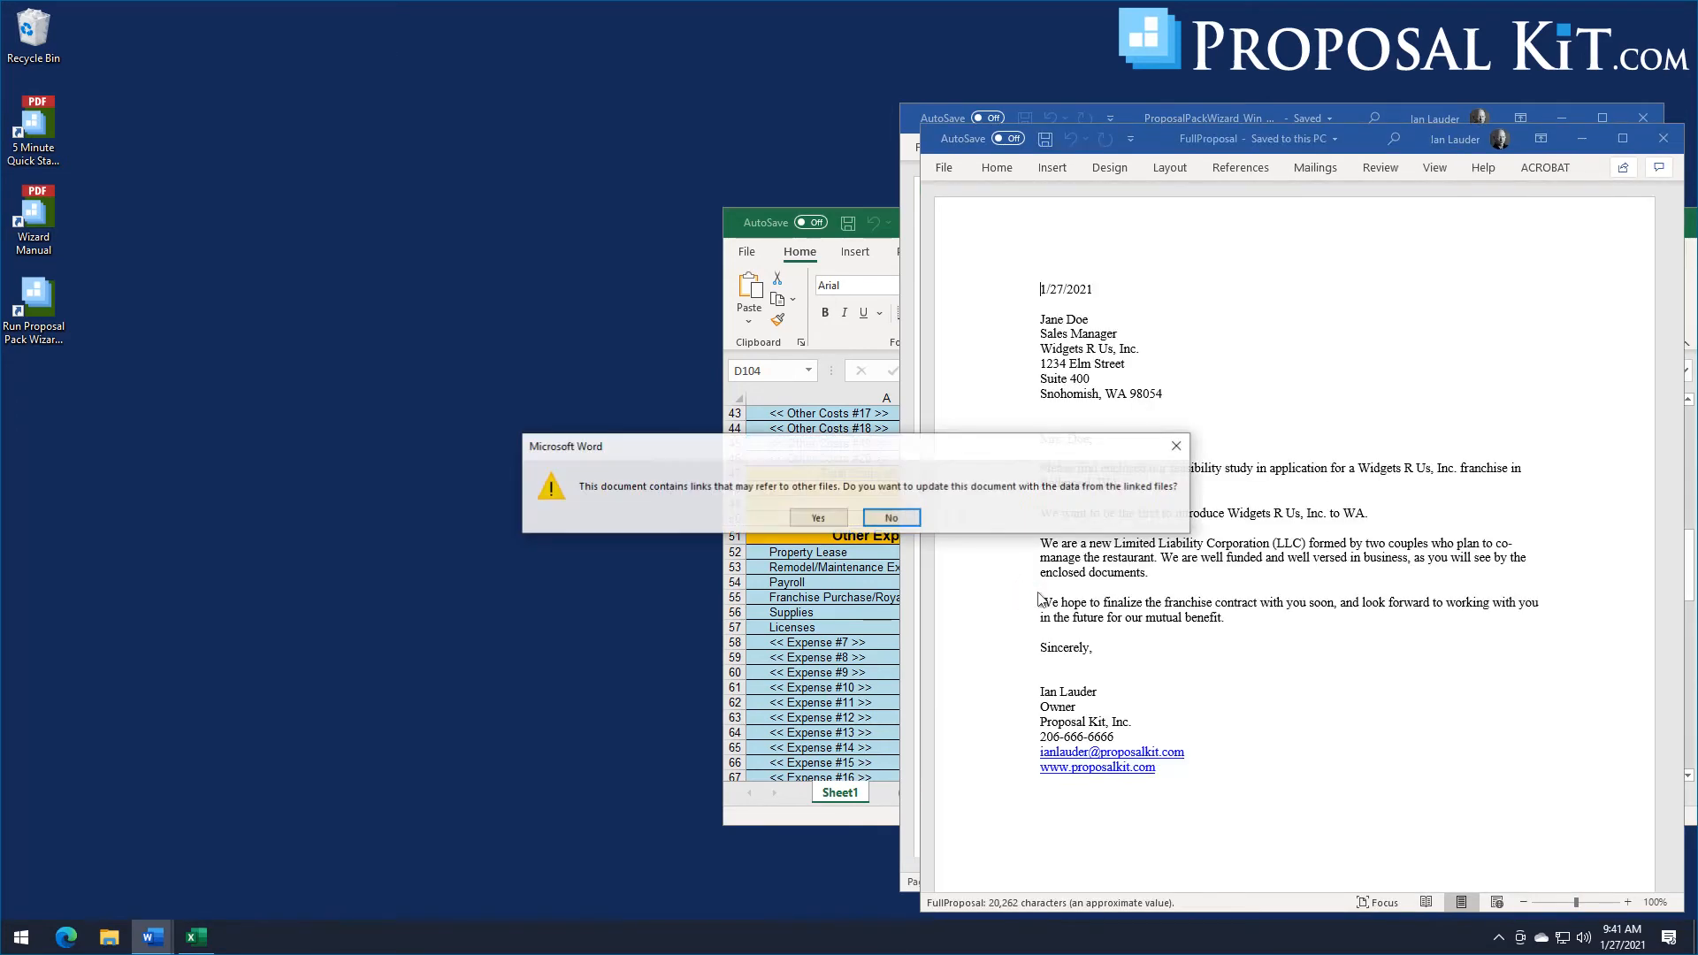
click(817, 520)
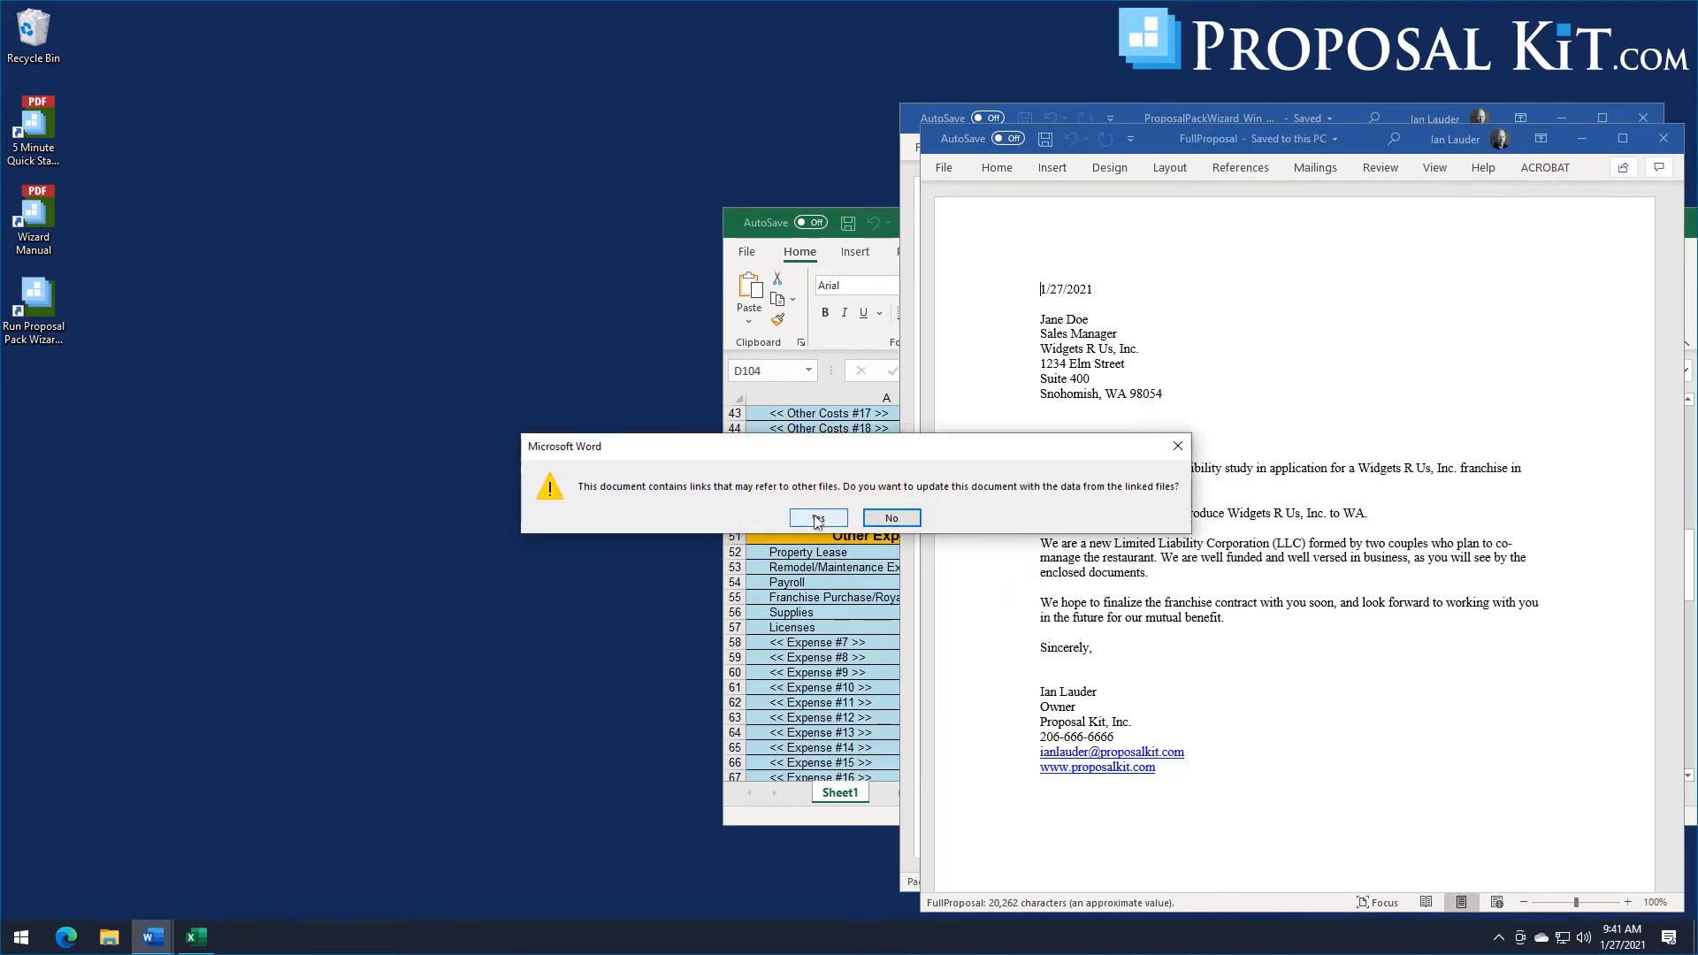
click(880, 521)
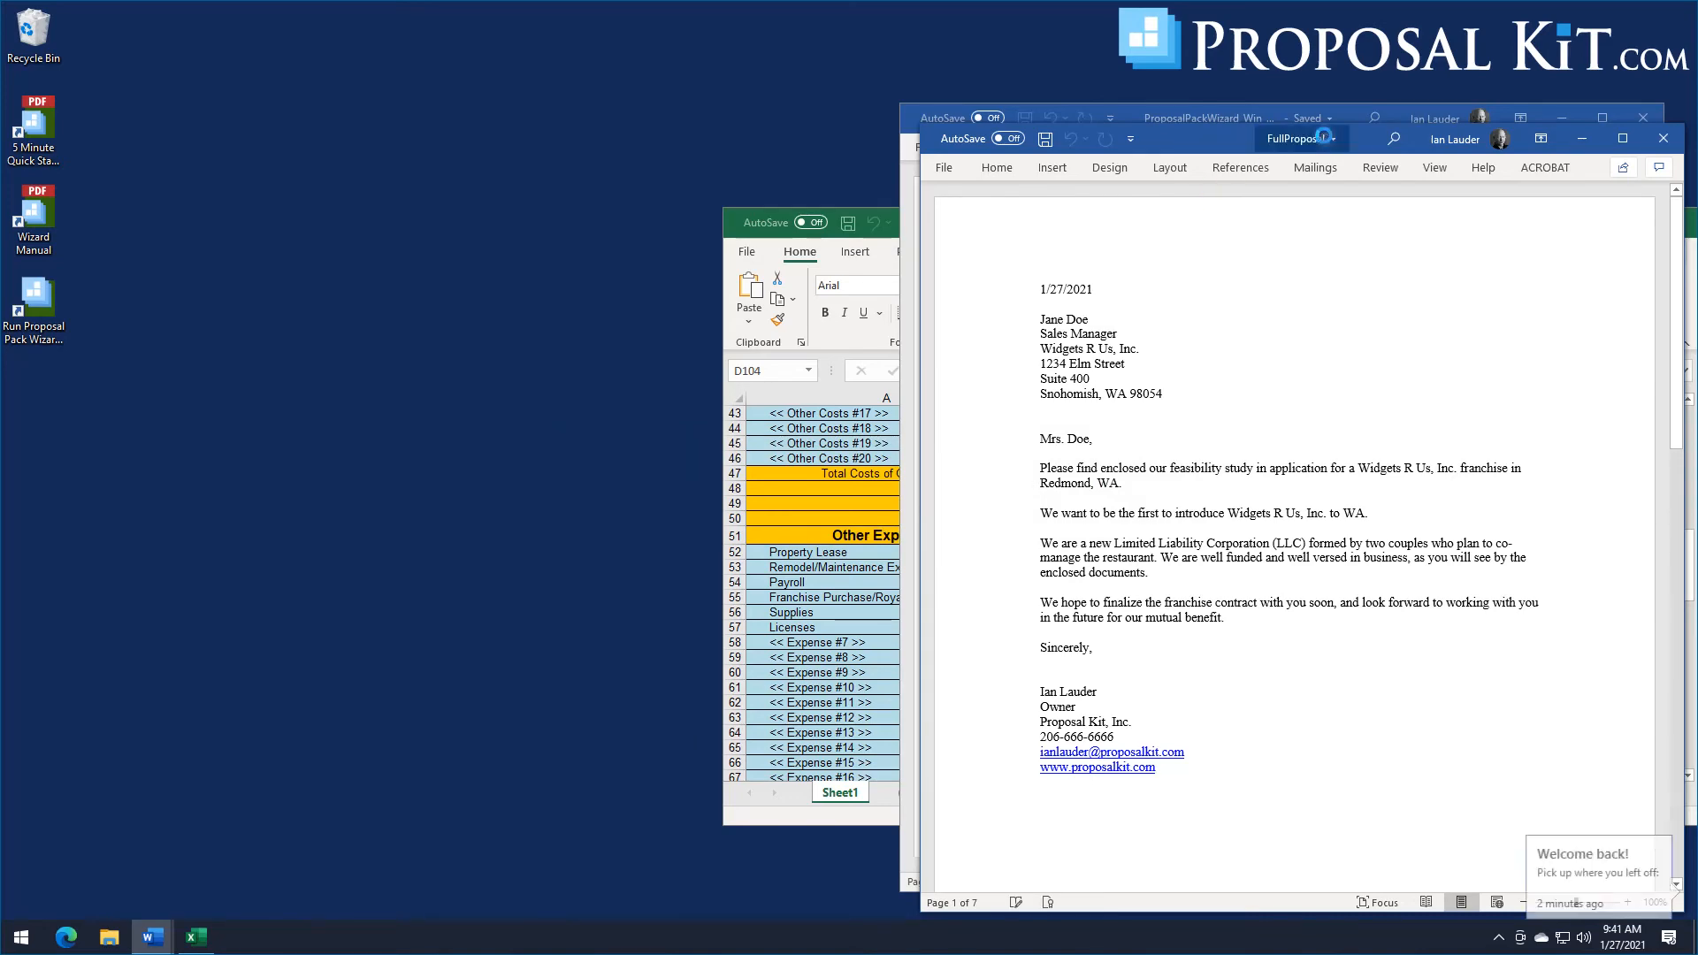
drag(1357, 134, 462, 43)
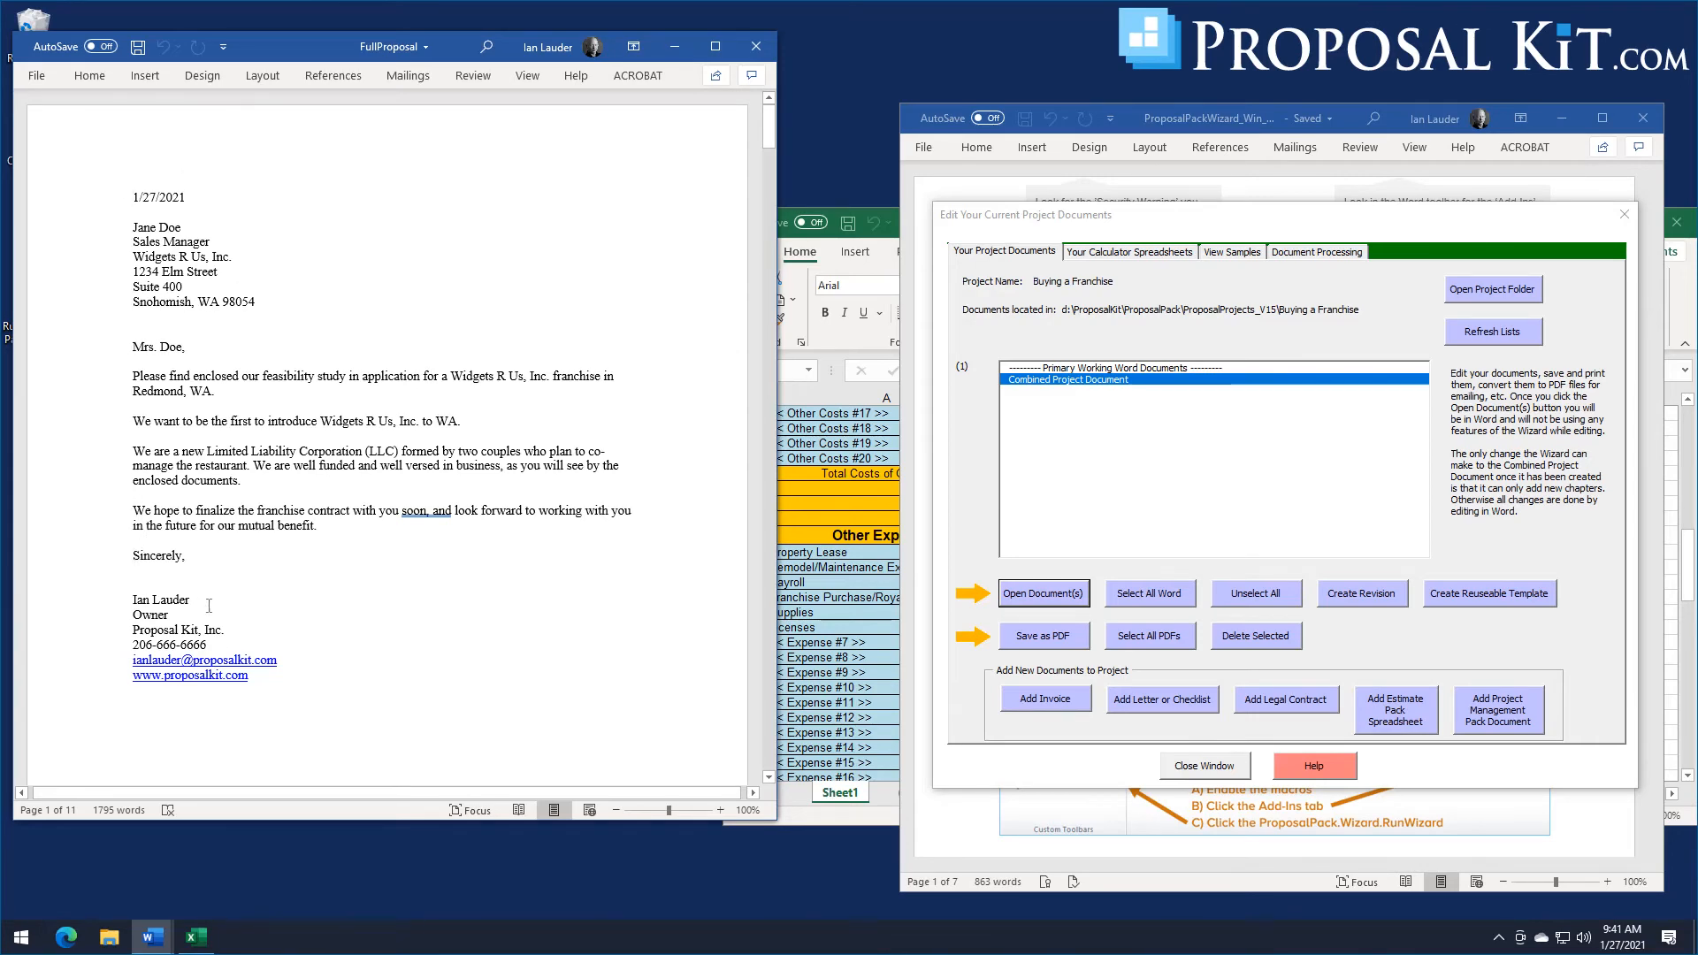
Examine the generated proposal from the cover letter through the Financial Information chapter to the yearly figures in the Income Projection table.
drag(766, 115, 773, 175)
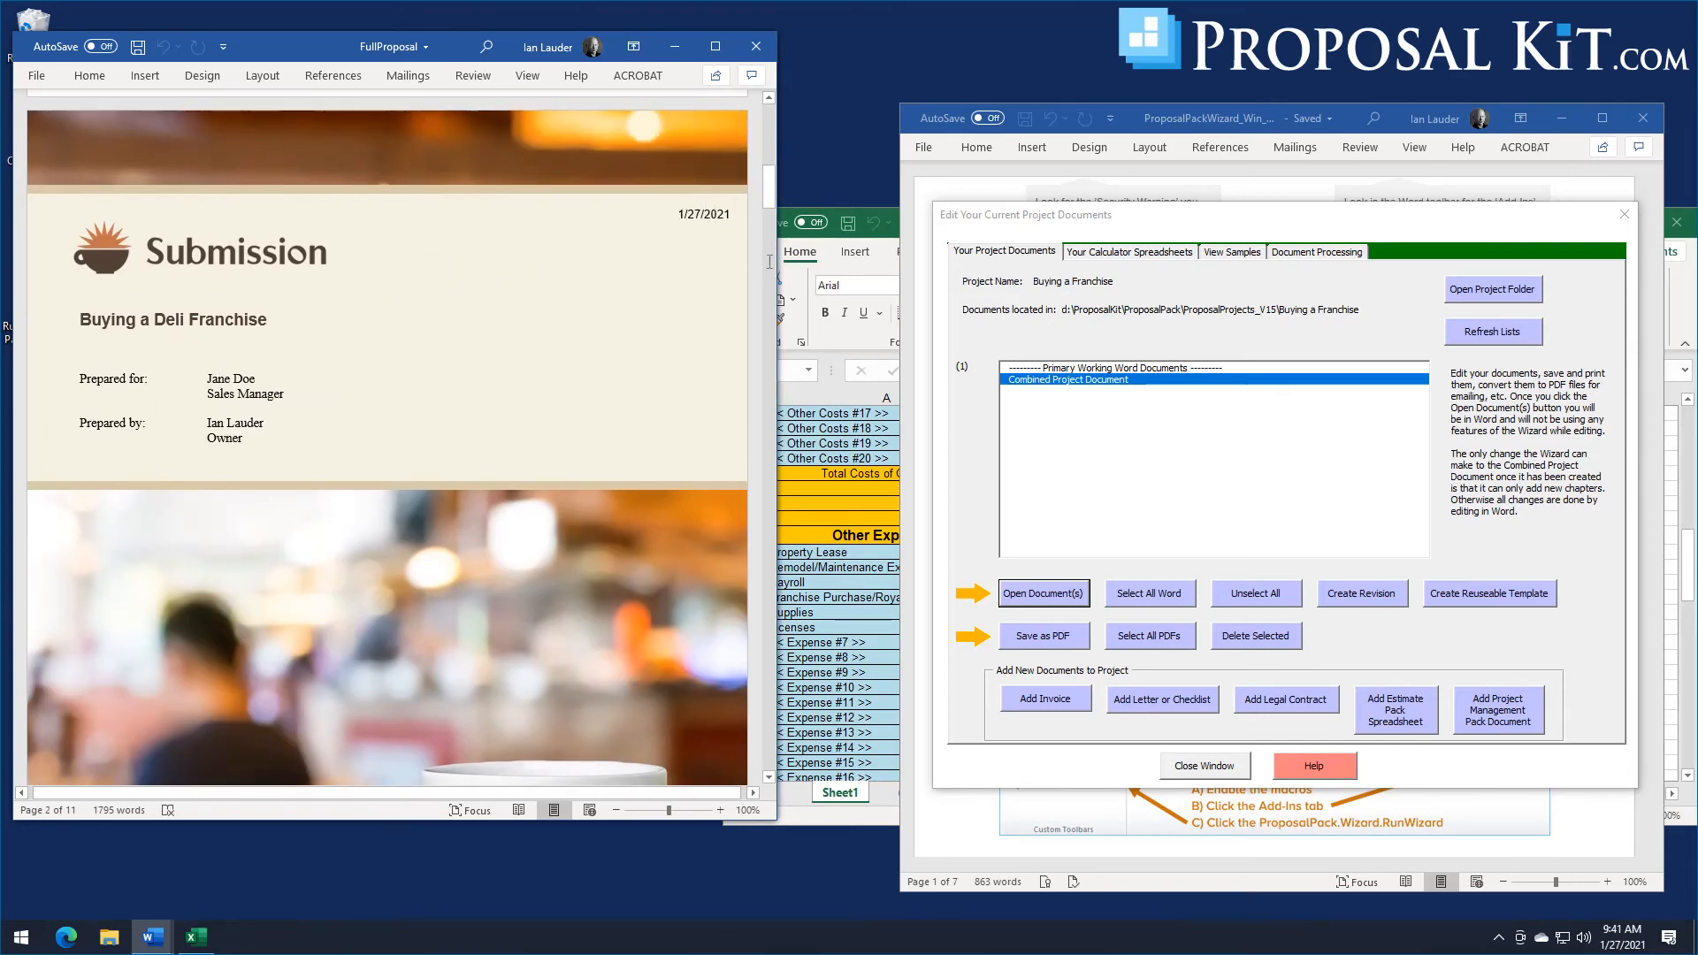
mouse_move(772, 190)
mouse_down()
mouse_move(774, 231)
mouse_move(777, 151)
mouse_move(774, 220)
mouse_up()
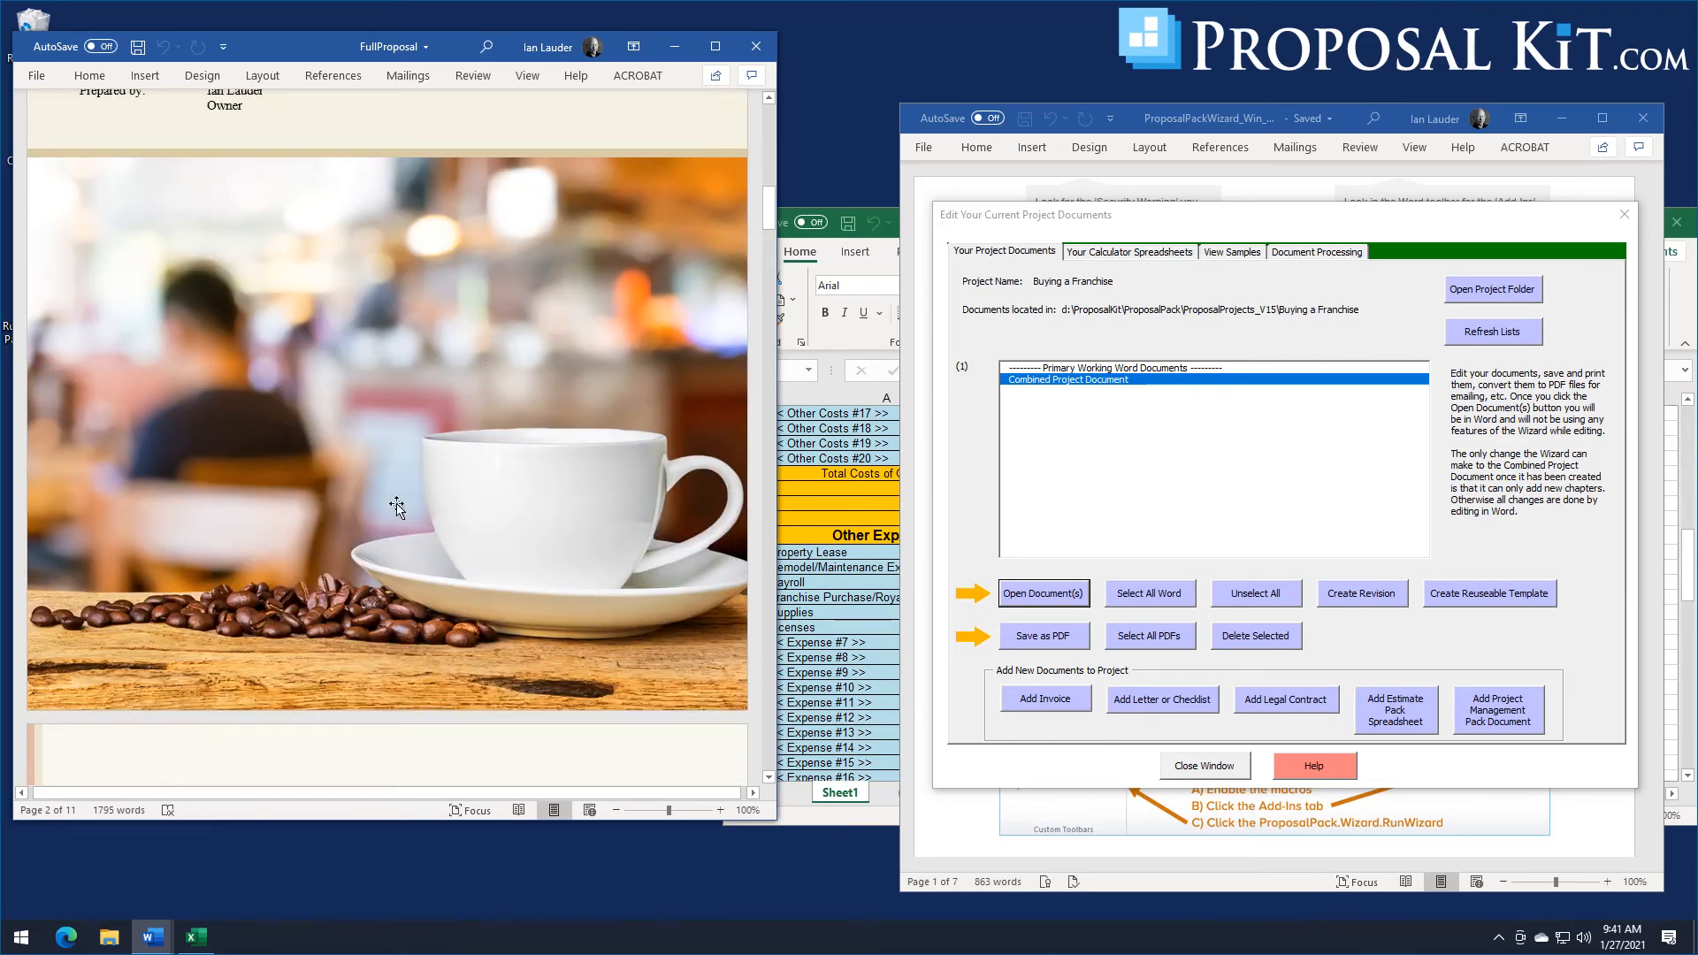
drag(777, 207, 745, 429)
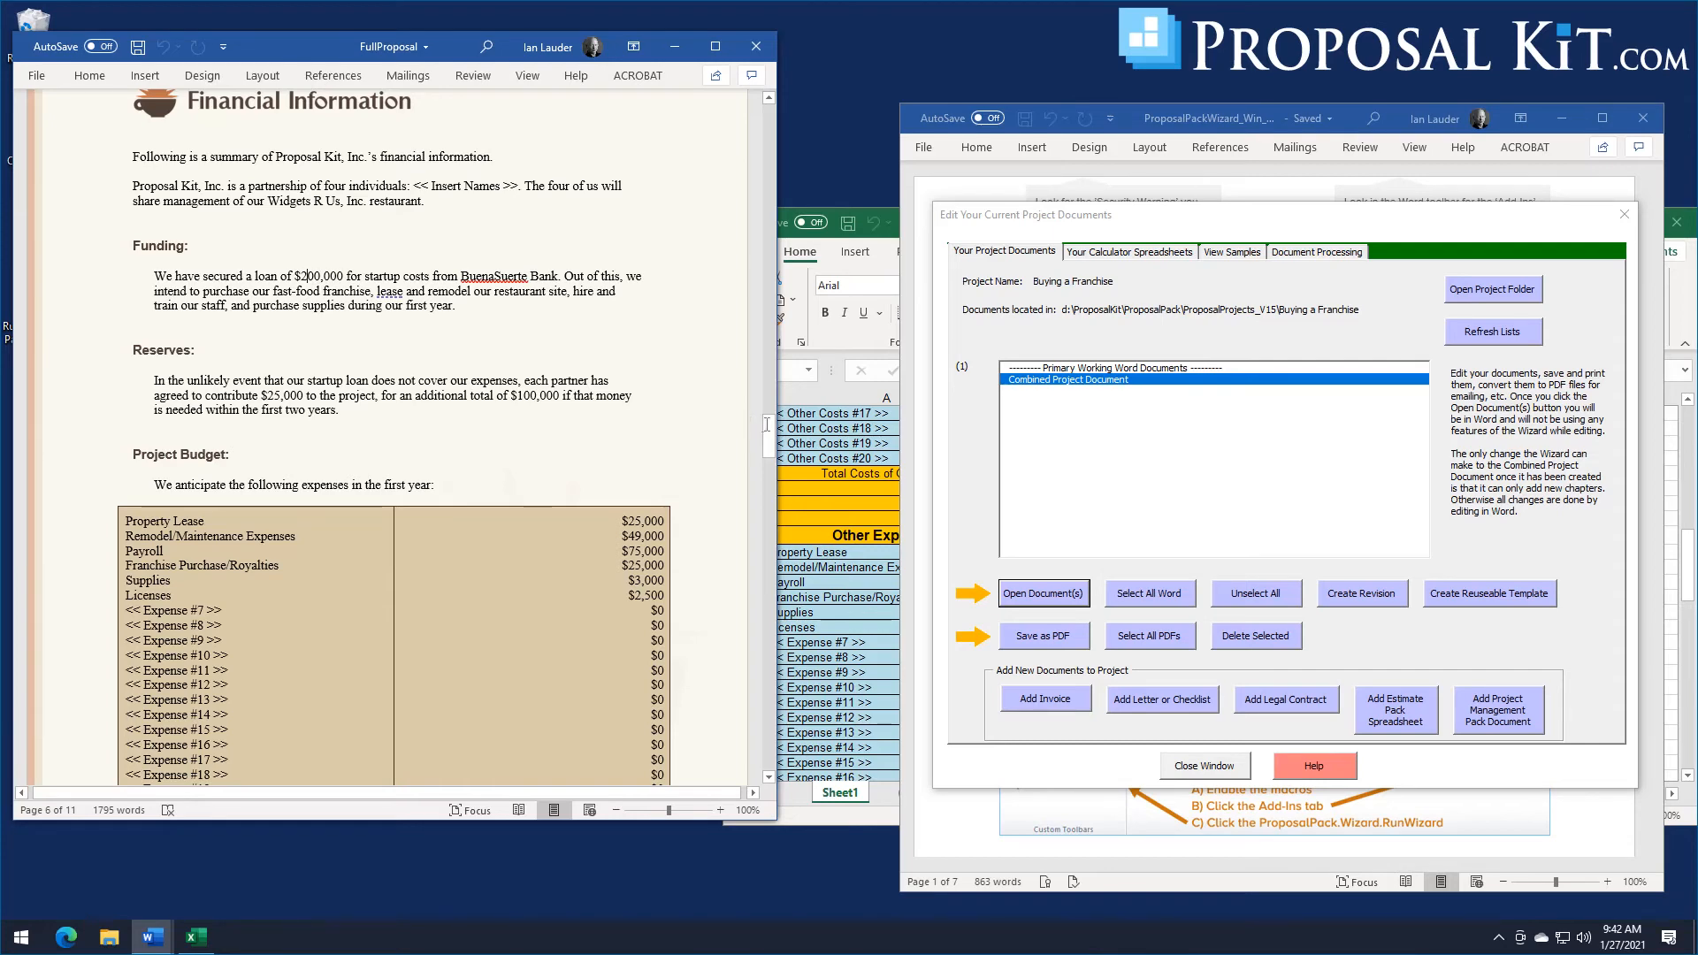
drag(767, 426, 773, 543)
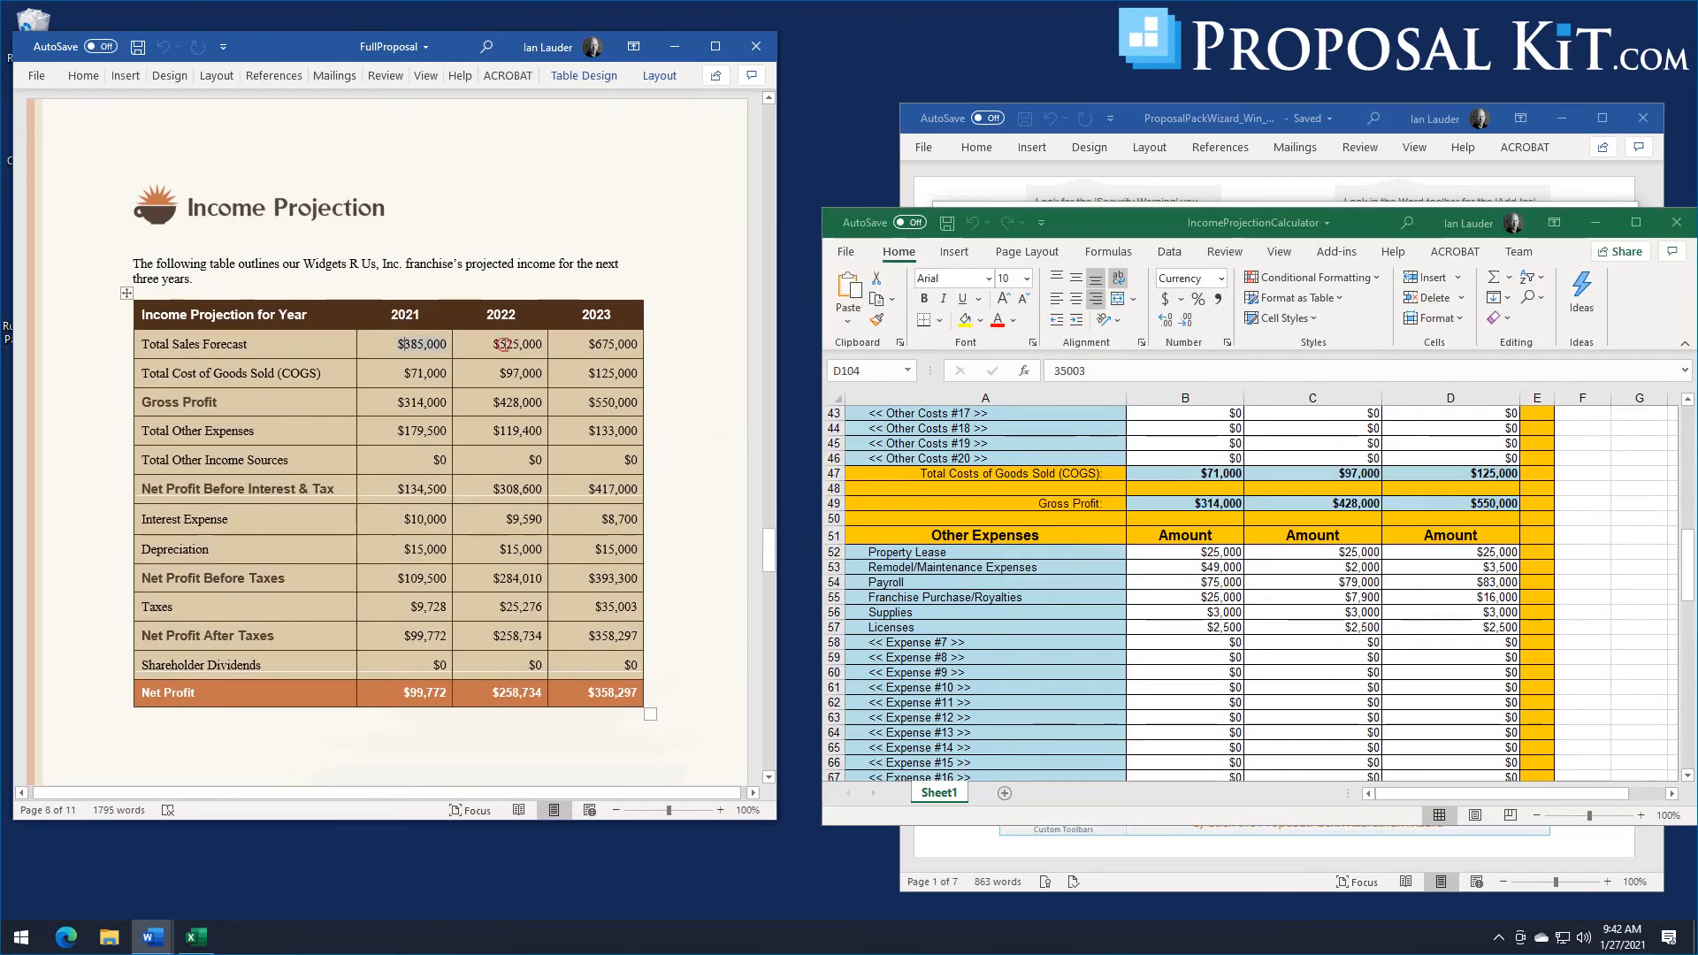
double_click(503, 344)
double_click(595, 342)
click(415, 368)
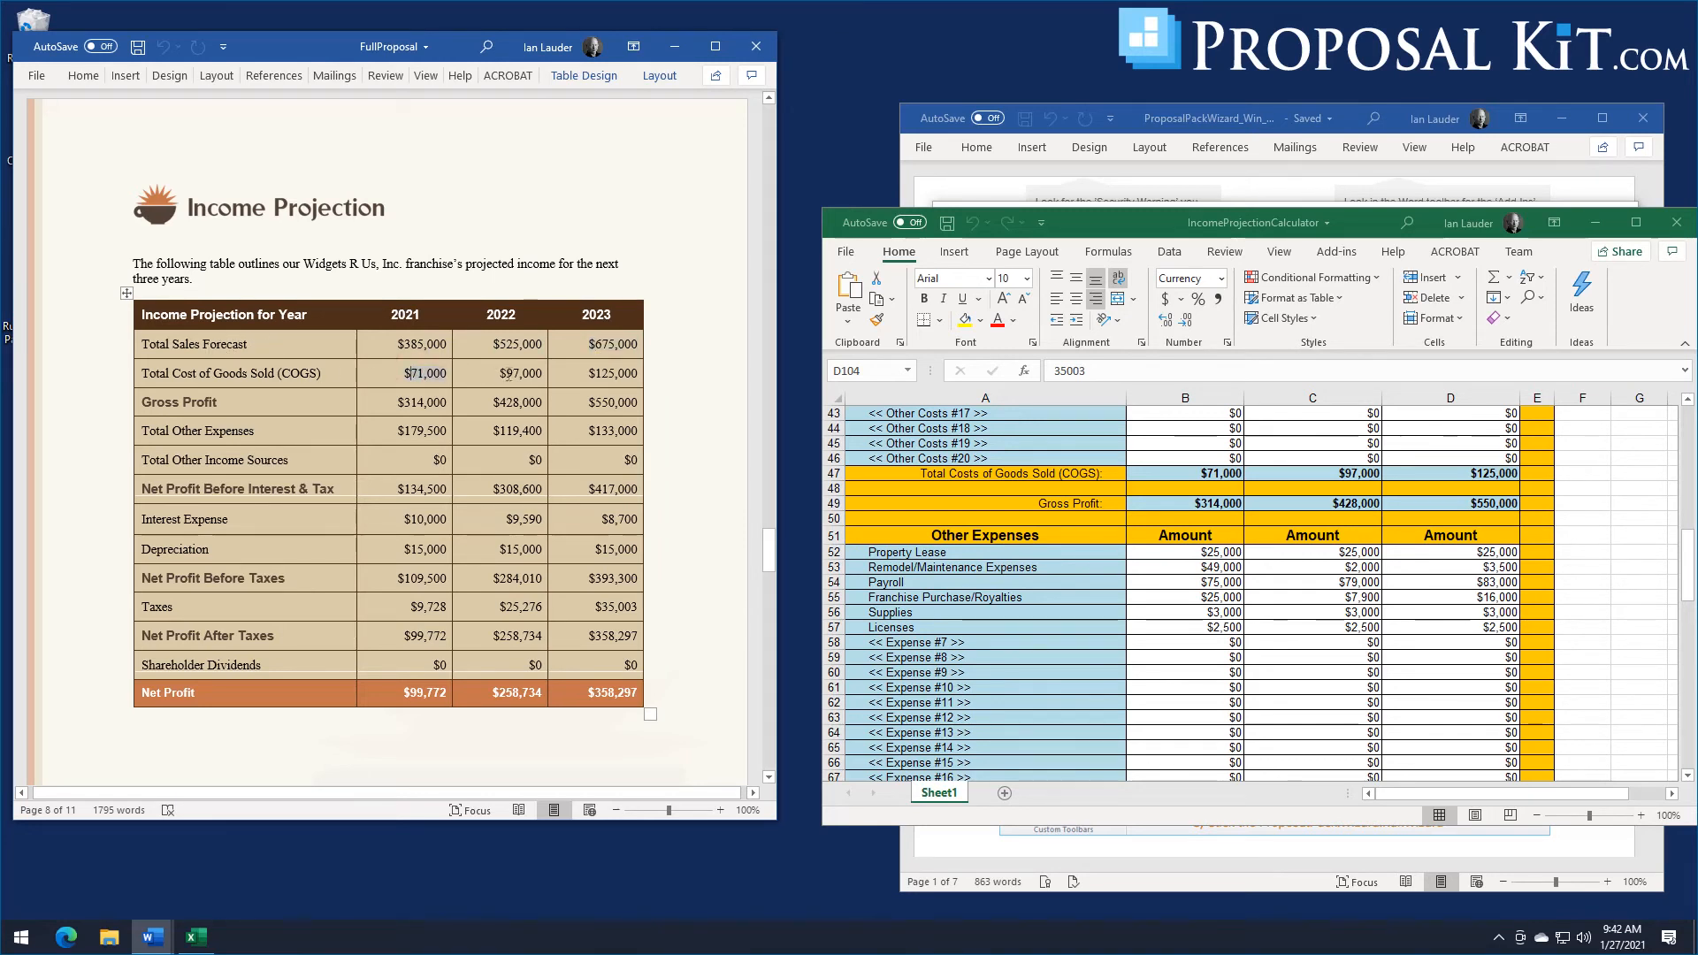
double_click(509, 372)
double_click(613, 375)
double_click(413, 403)
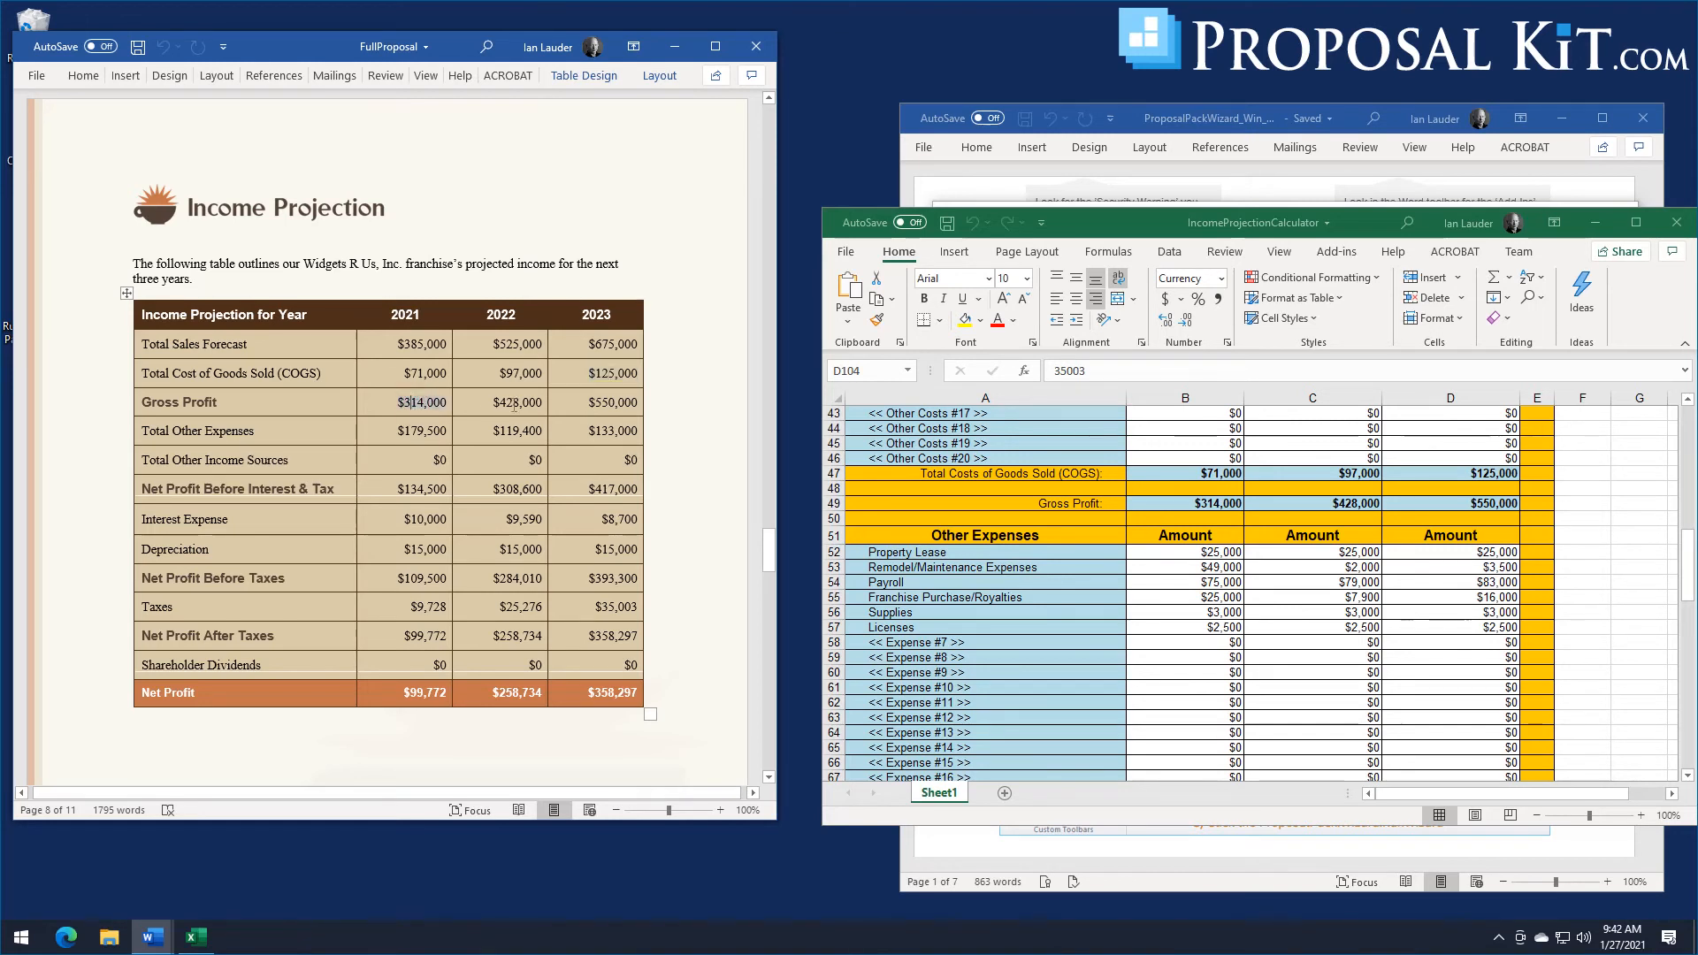
double_click(613, 403)
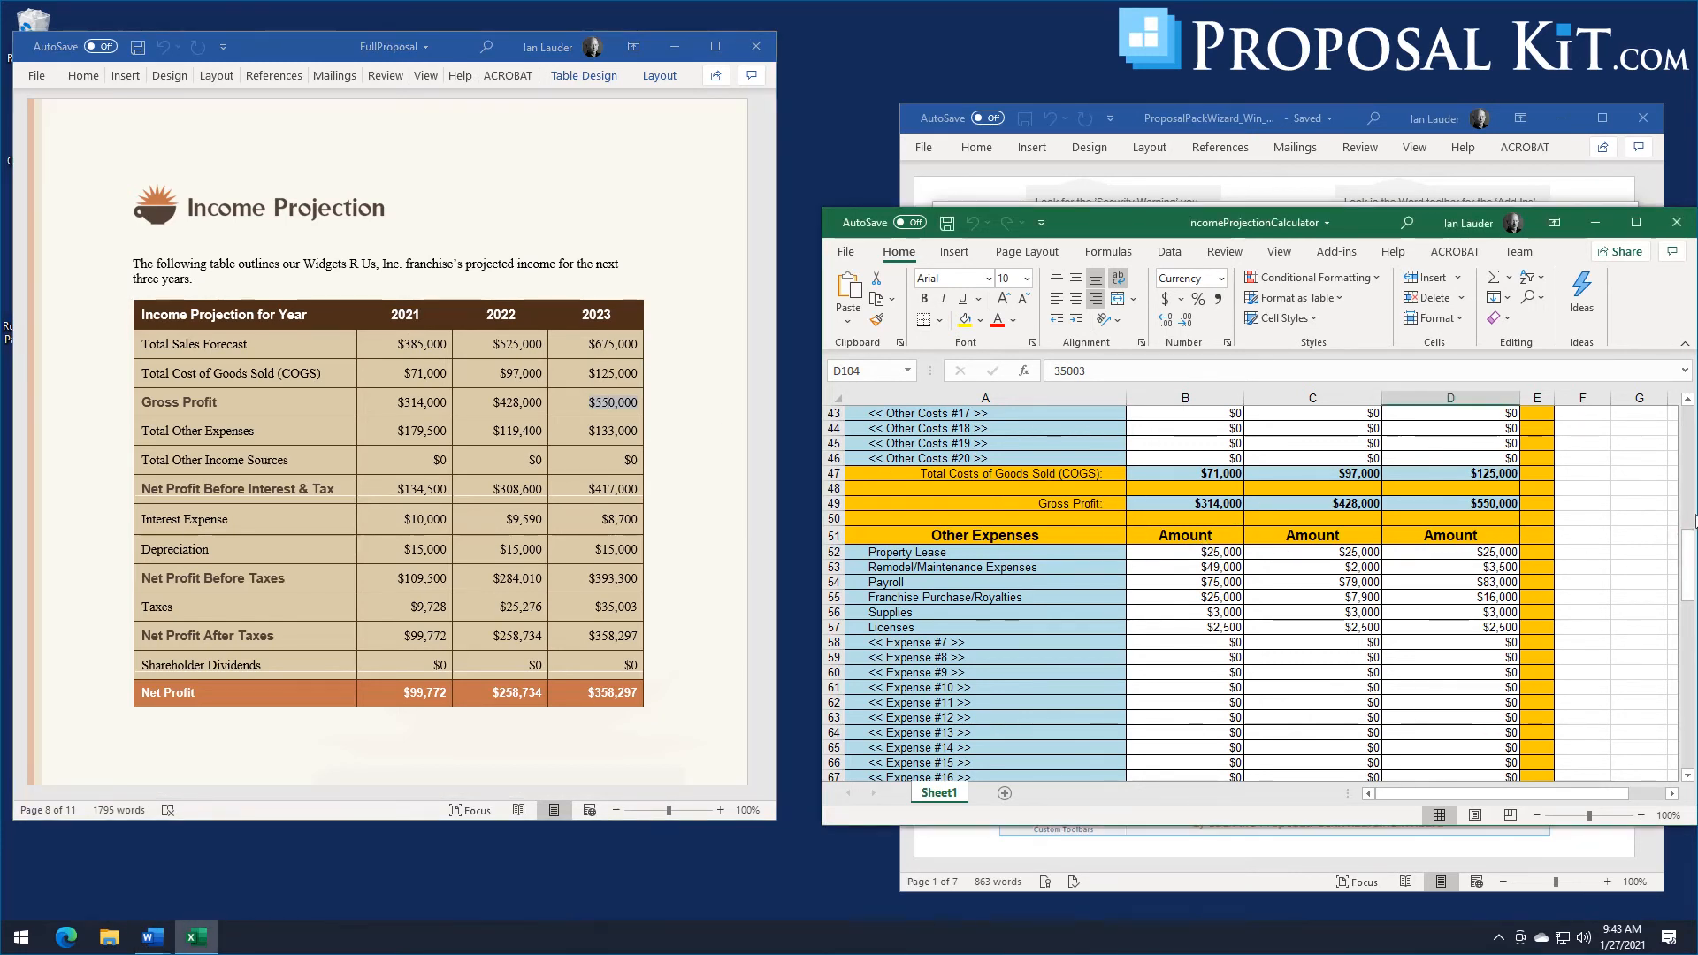
Review the income projection spreadsheet, set the 2021 Product Sales Income Forecast to 485000, and save the workbook.
drag(1688, 546, 1689, 442)
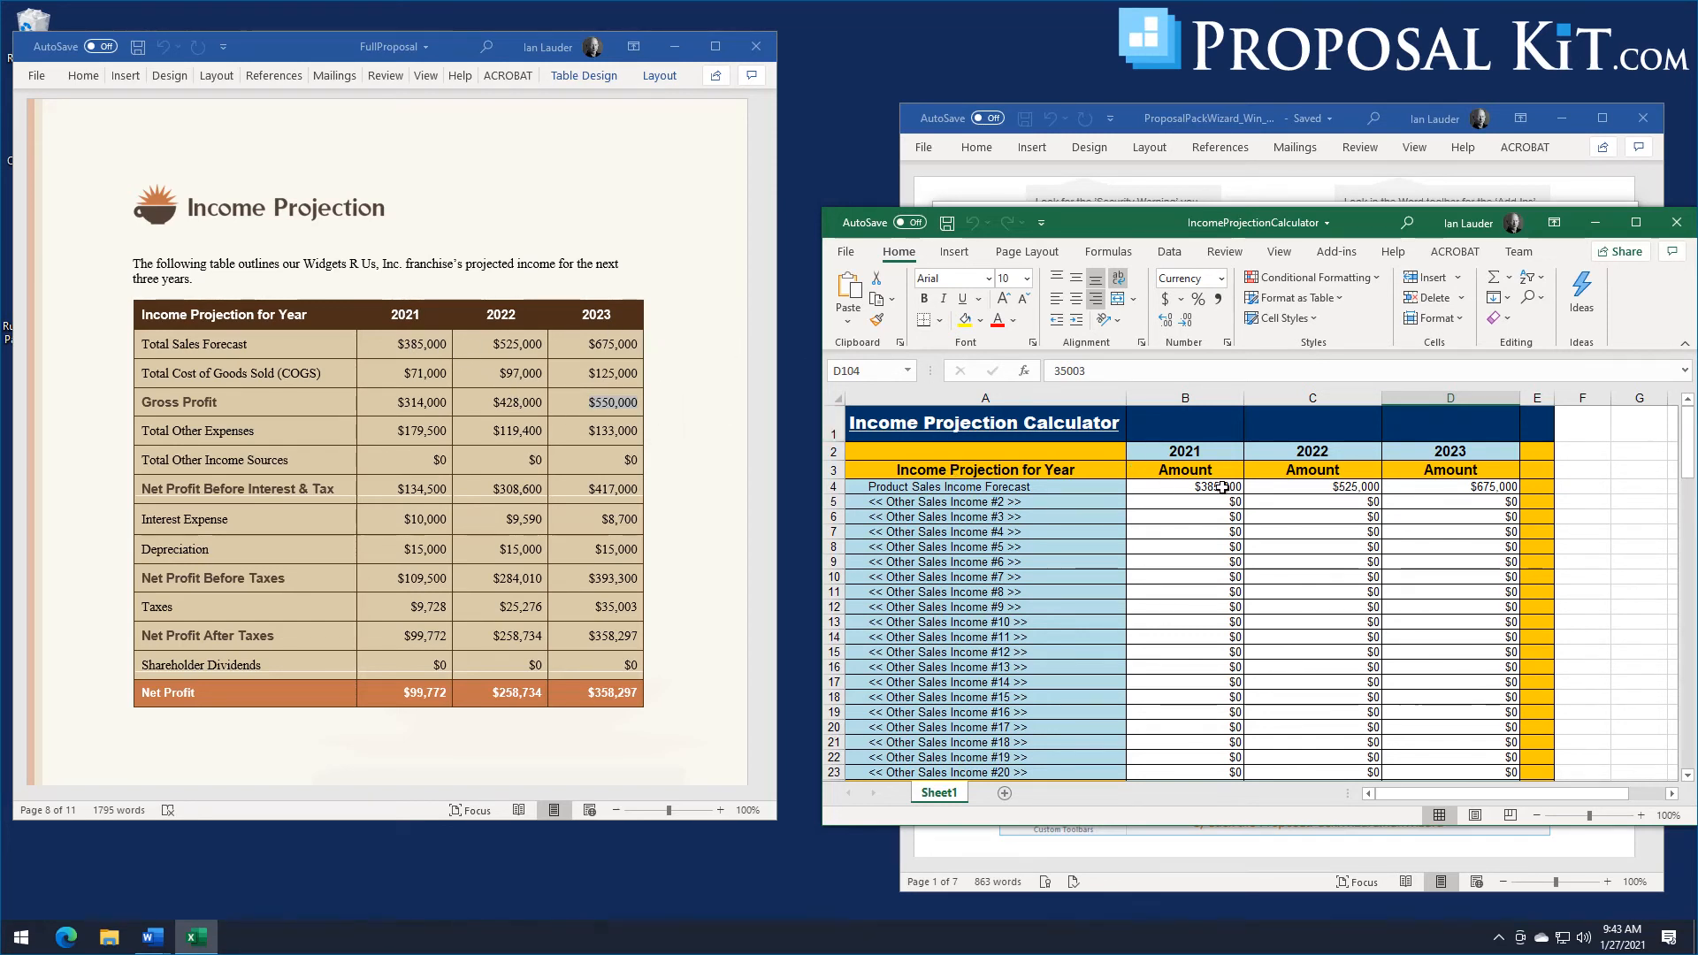
click(1221, 488)
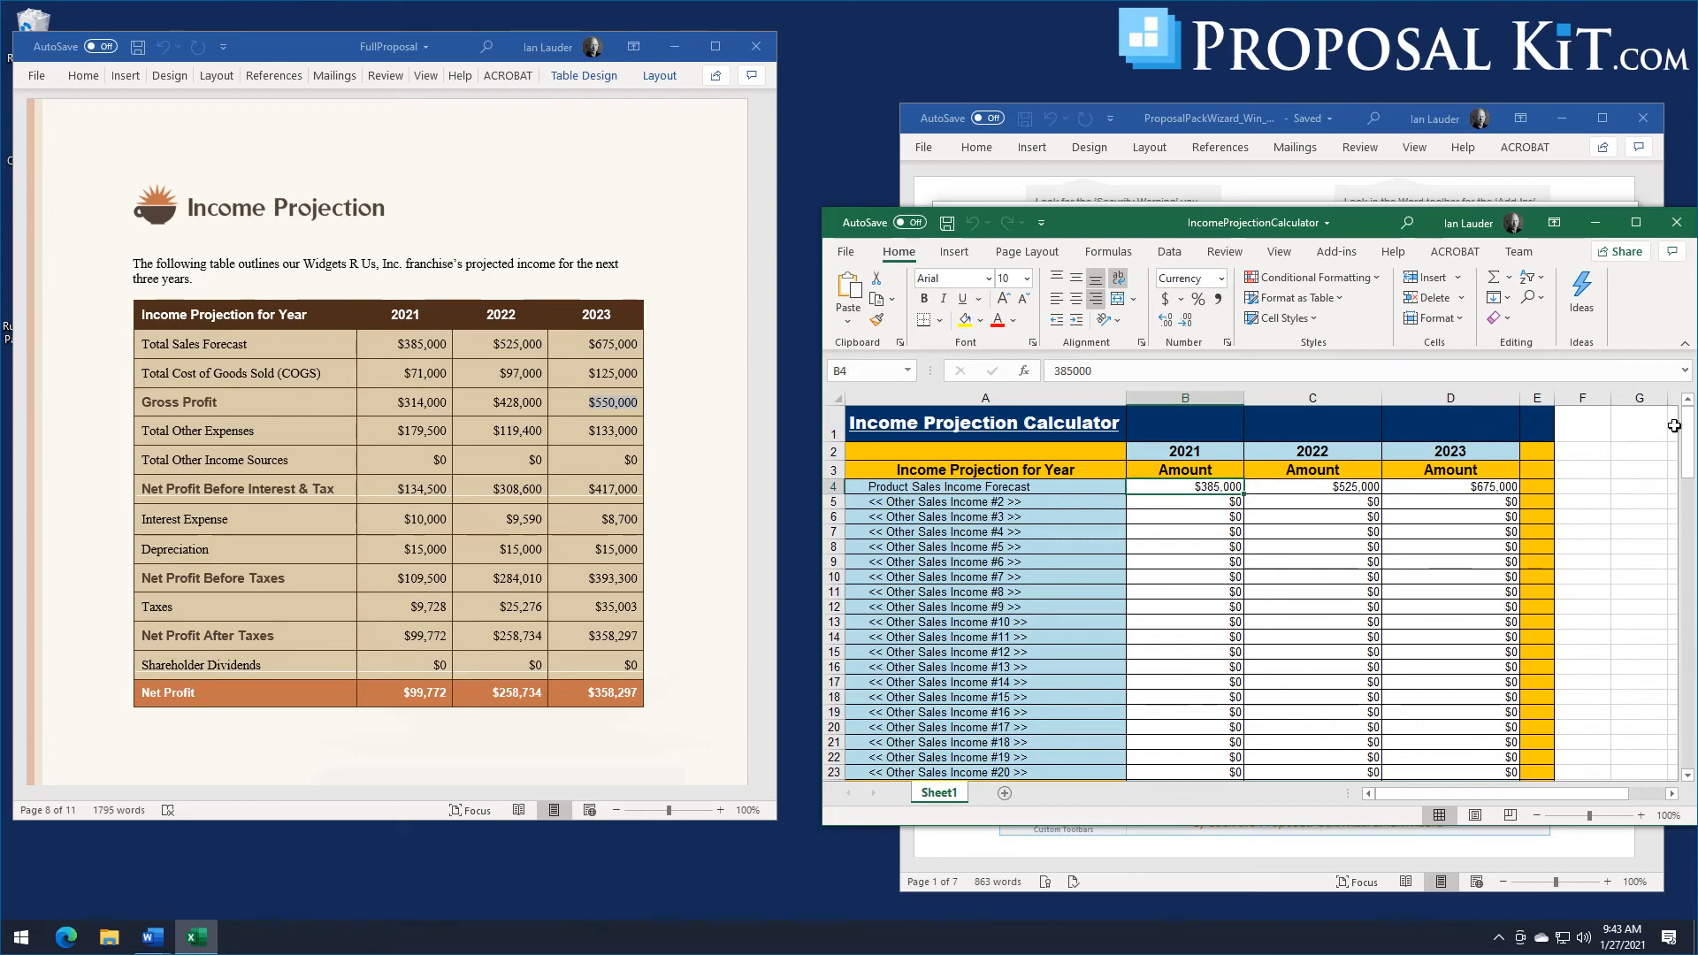
drag(1689, 440, 1687, 709)
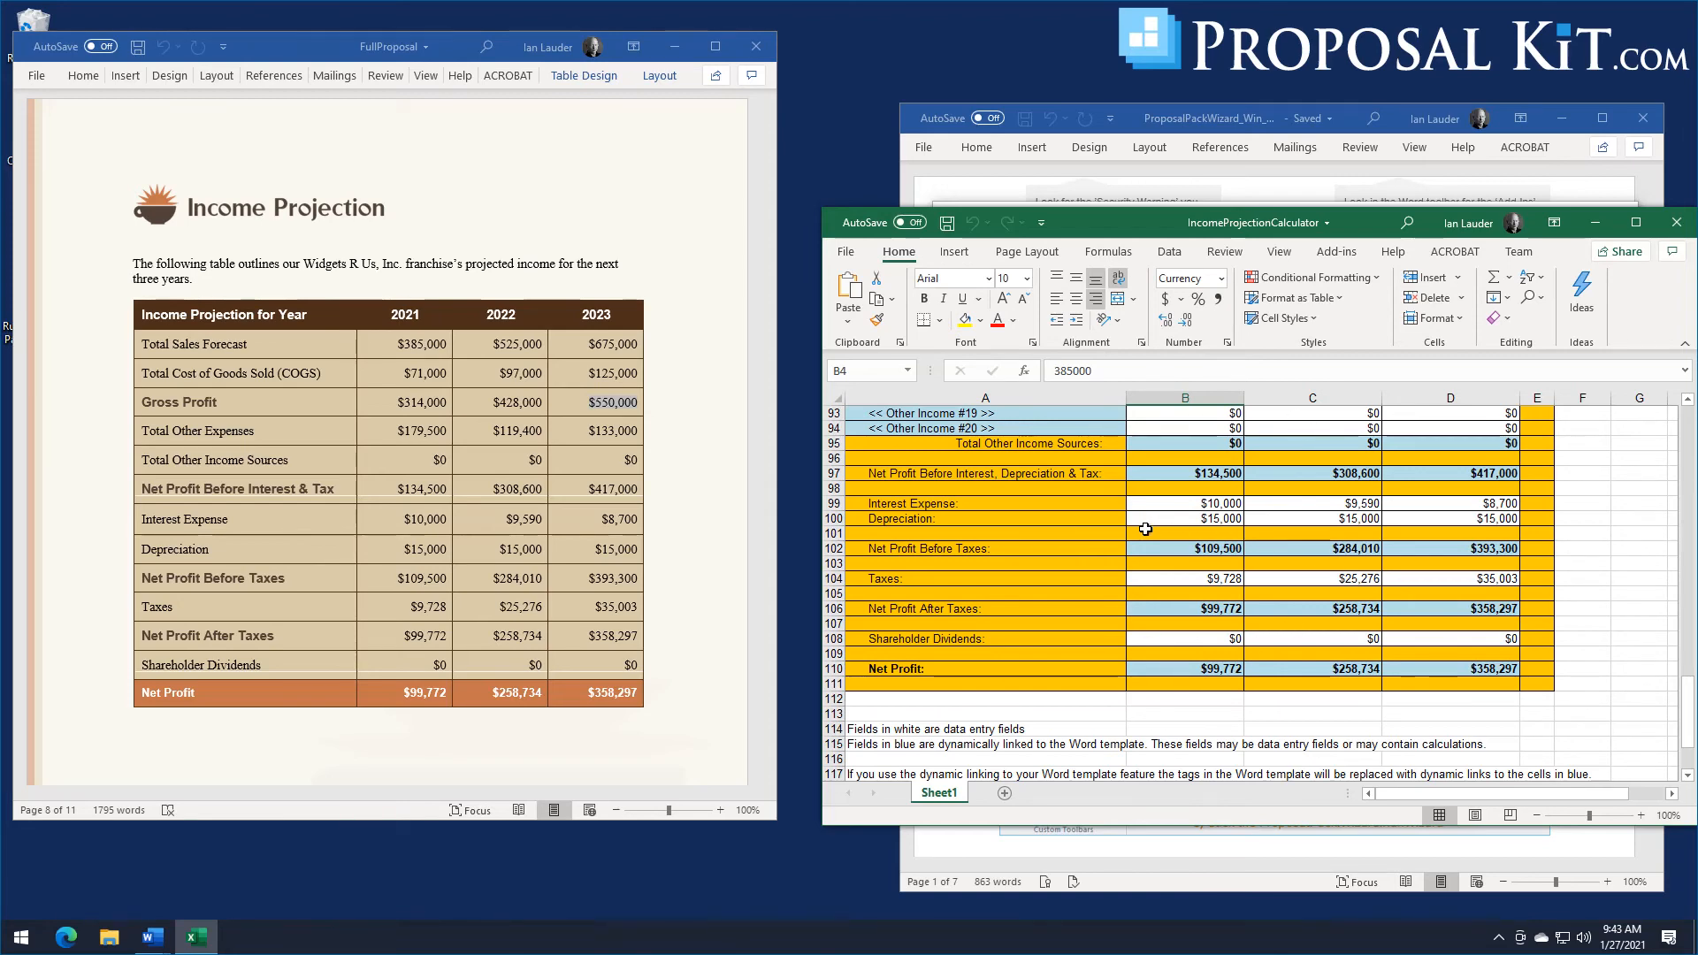
drag(1688, 704, 1691, 438)
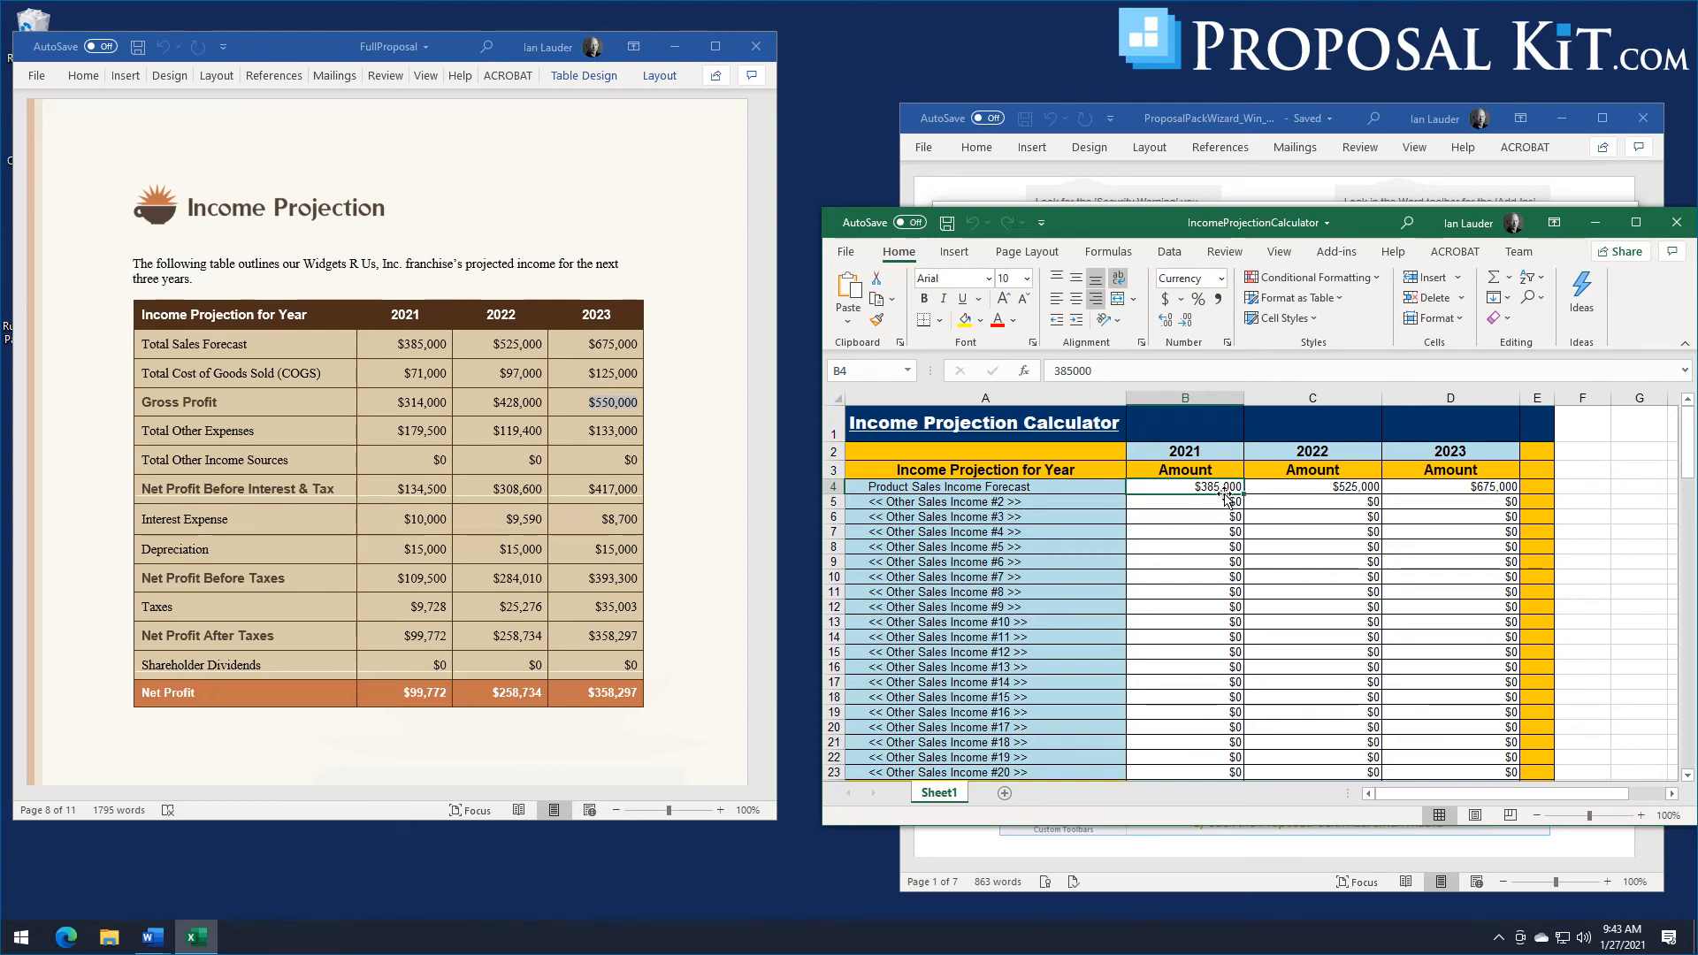
click(1061, 371)
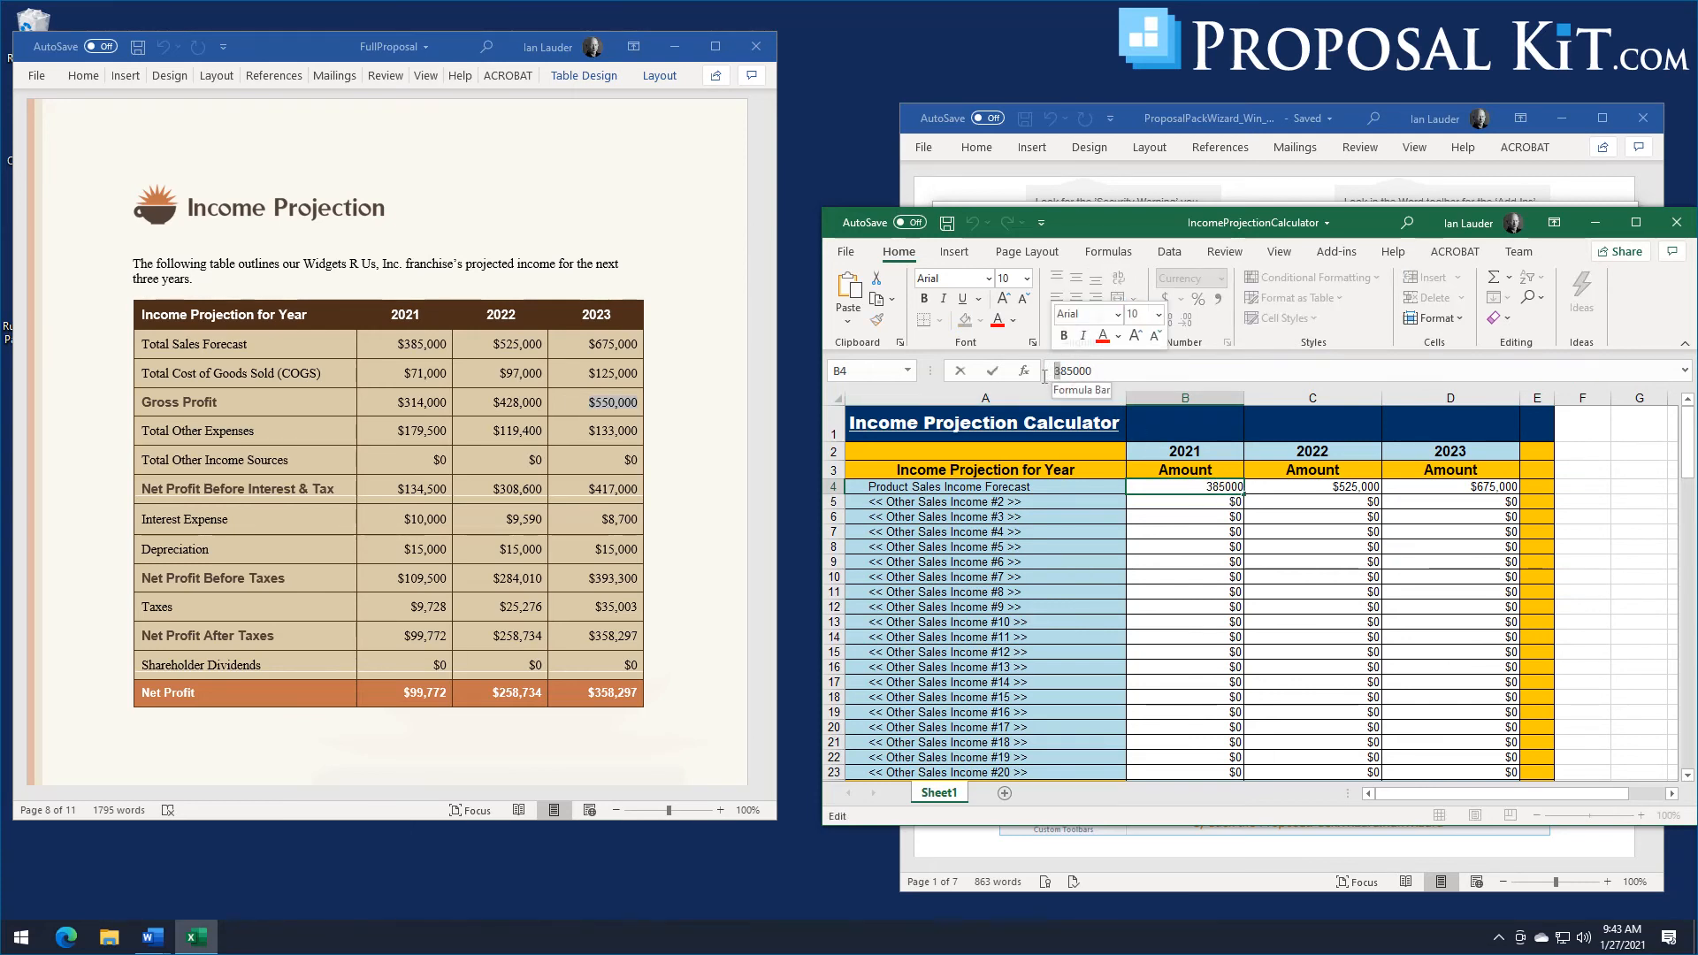
text(4)
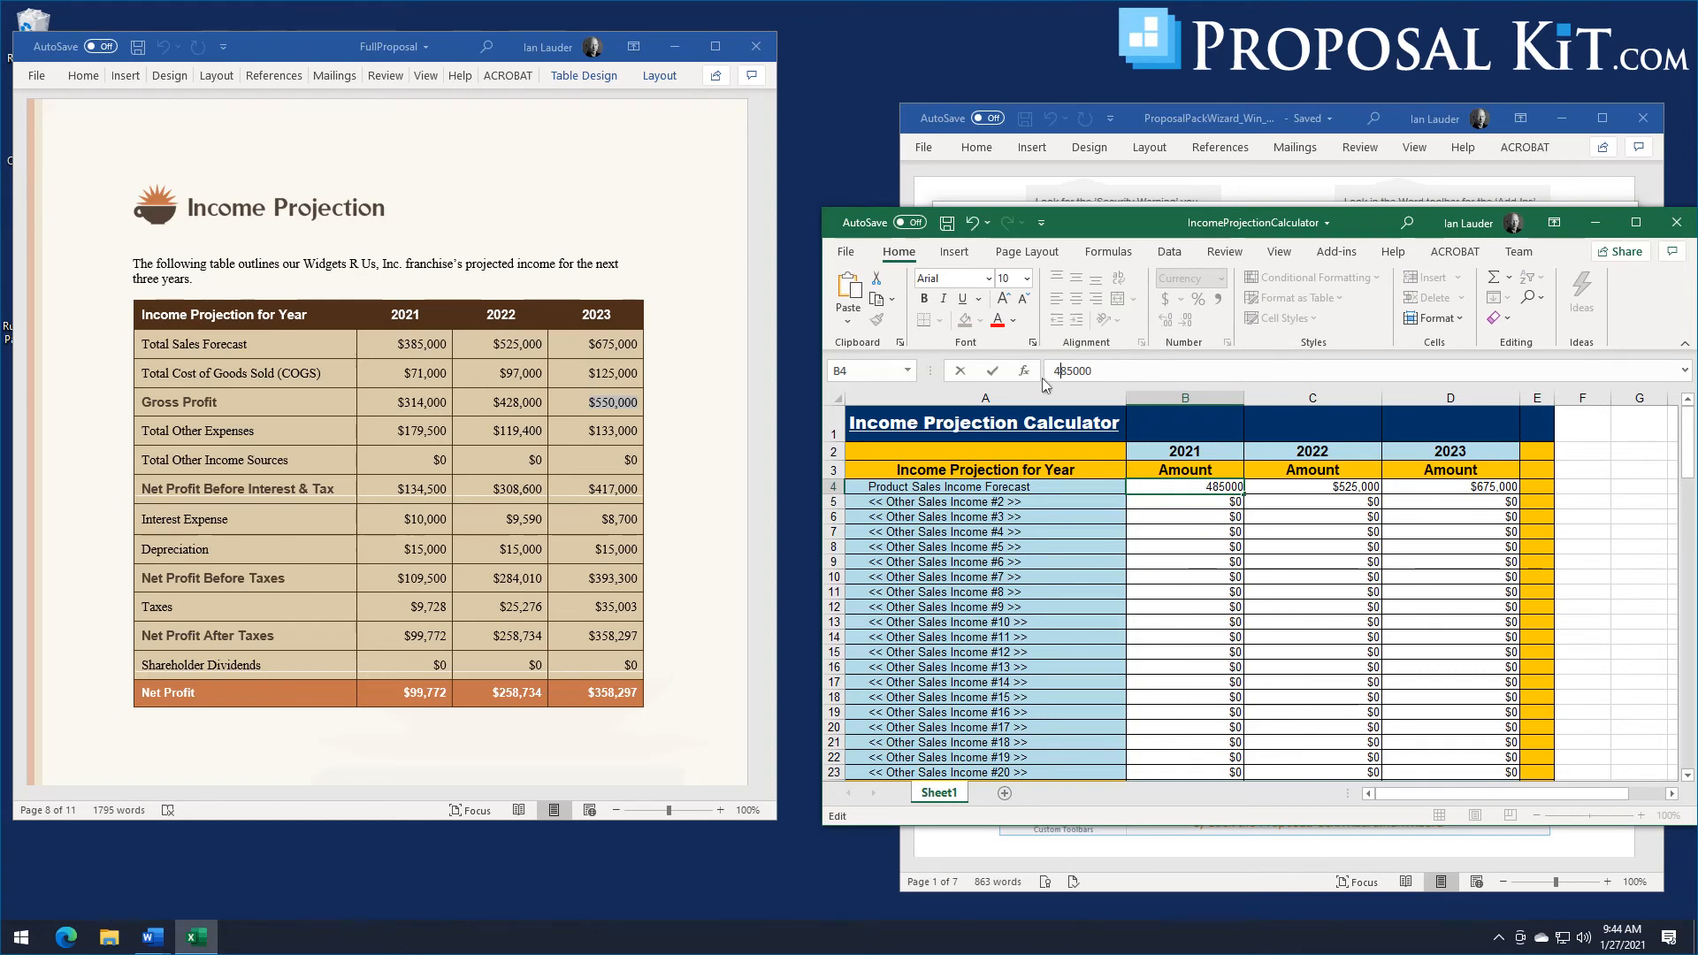
click(945, 226)
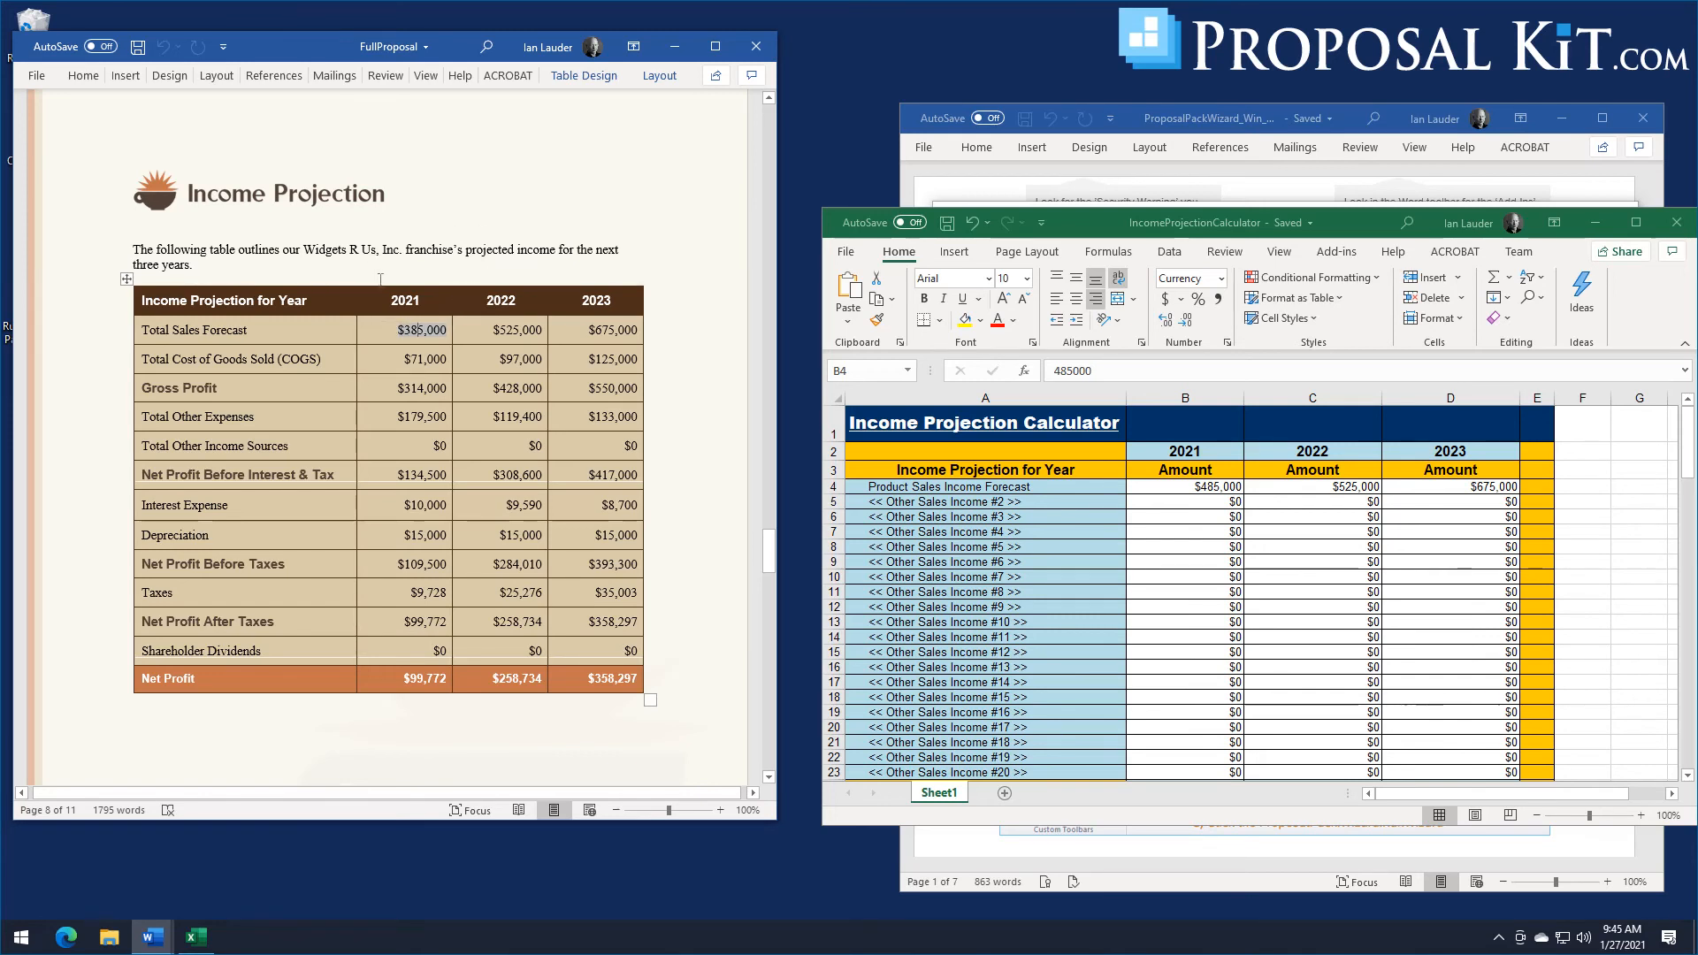
Update the spreadsheet link of the 2021 Total Sales Forecast in the proposal's Income Projection table, and close the proposal document.
right_click(414, 329)
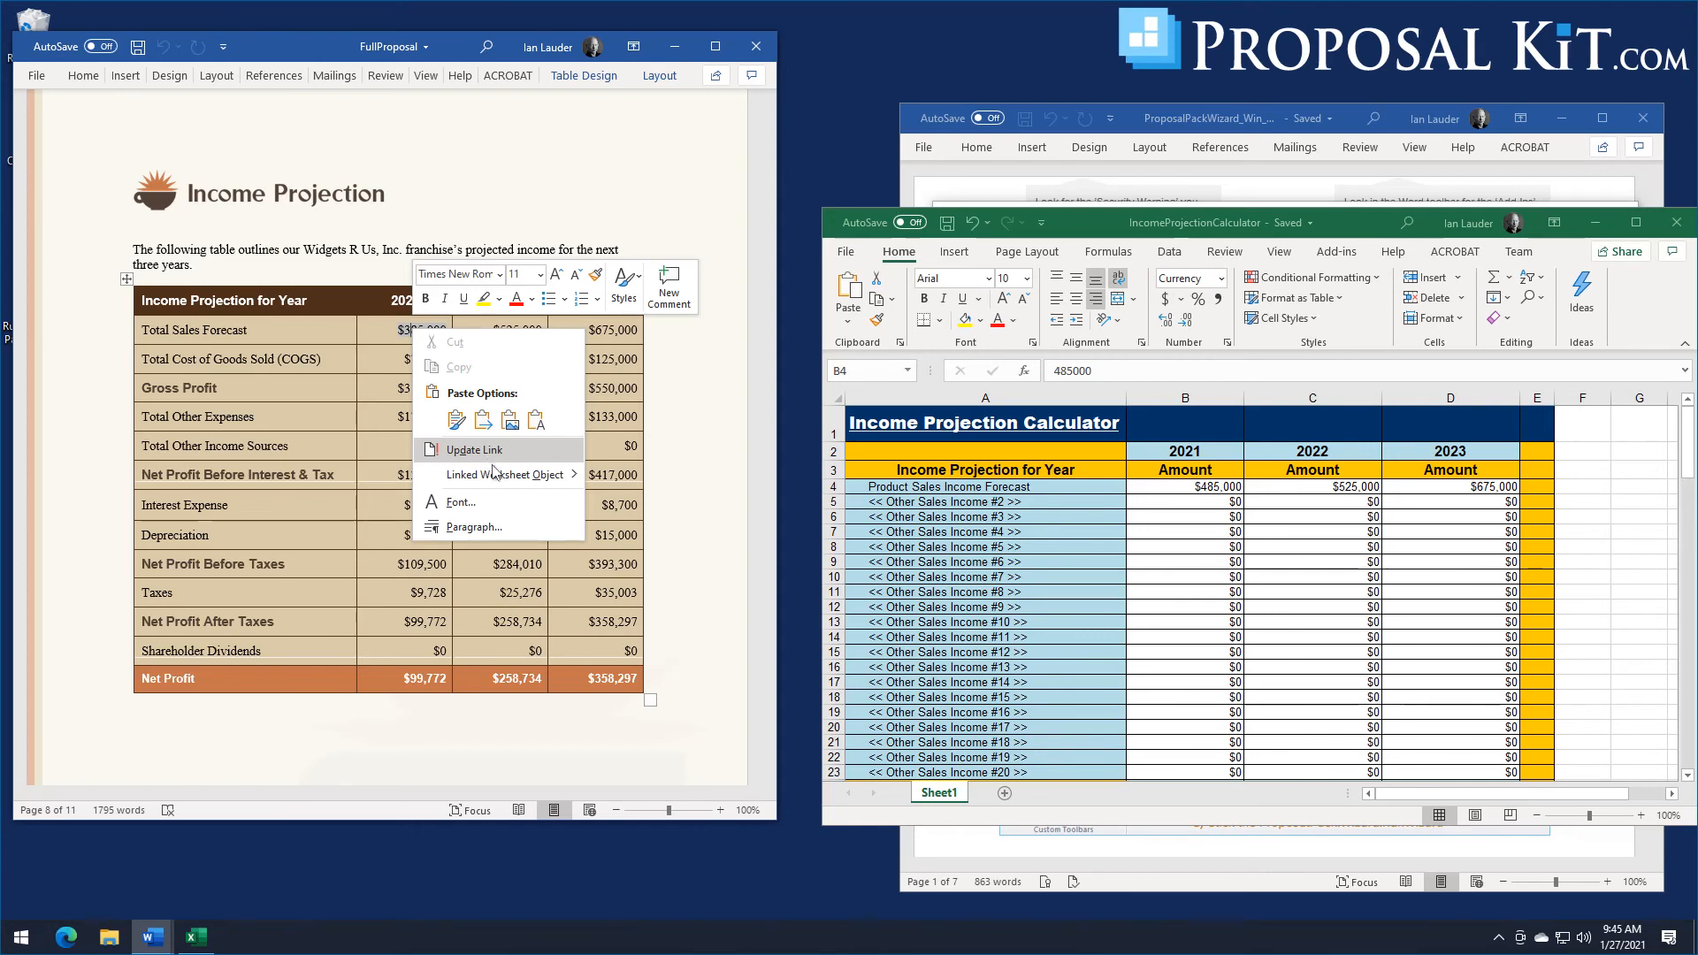
mouse_move(494, 479)
click(482, 458)
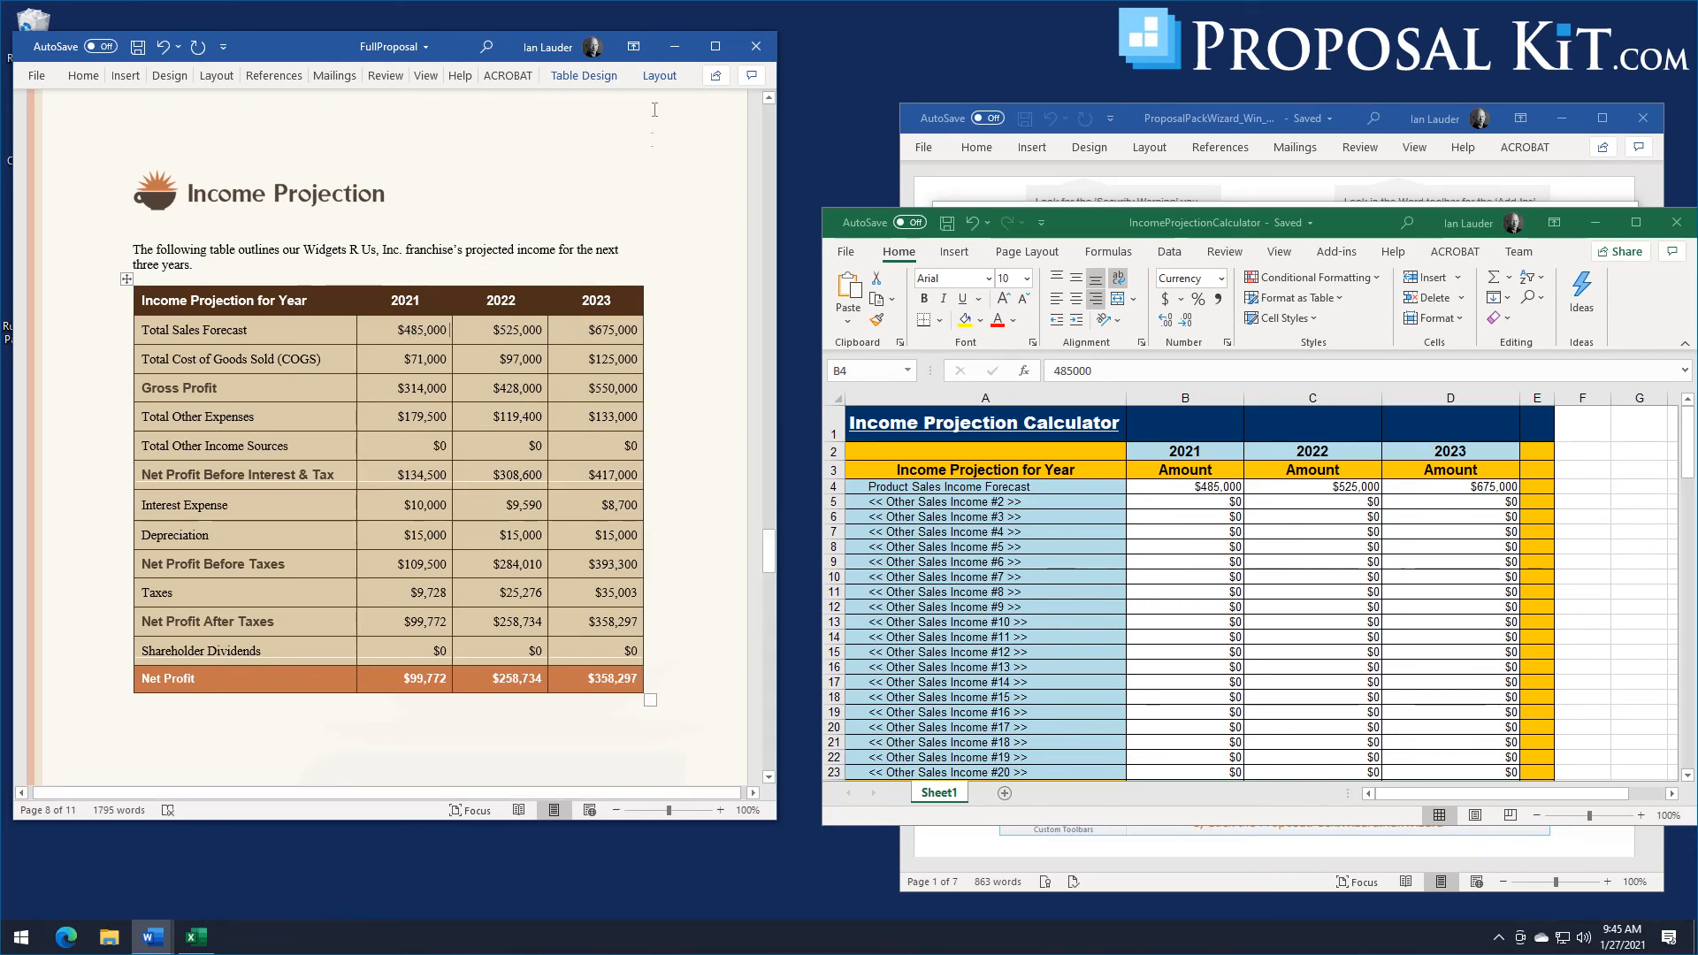
click(757, 54)
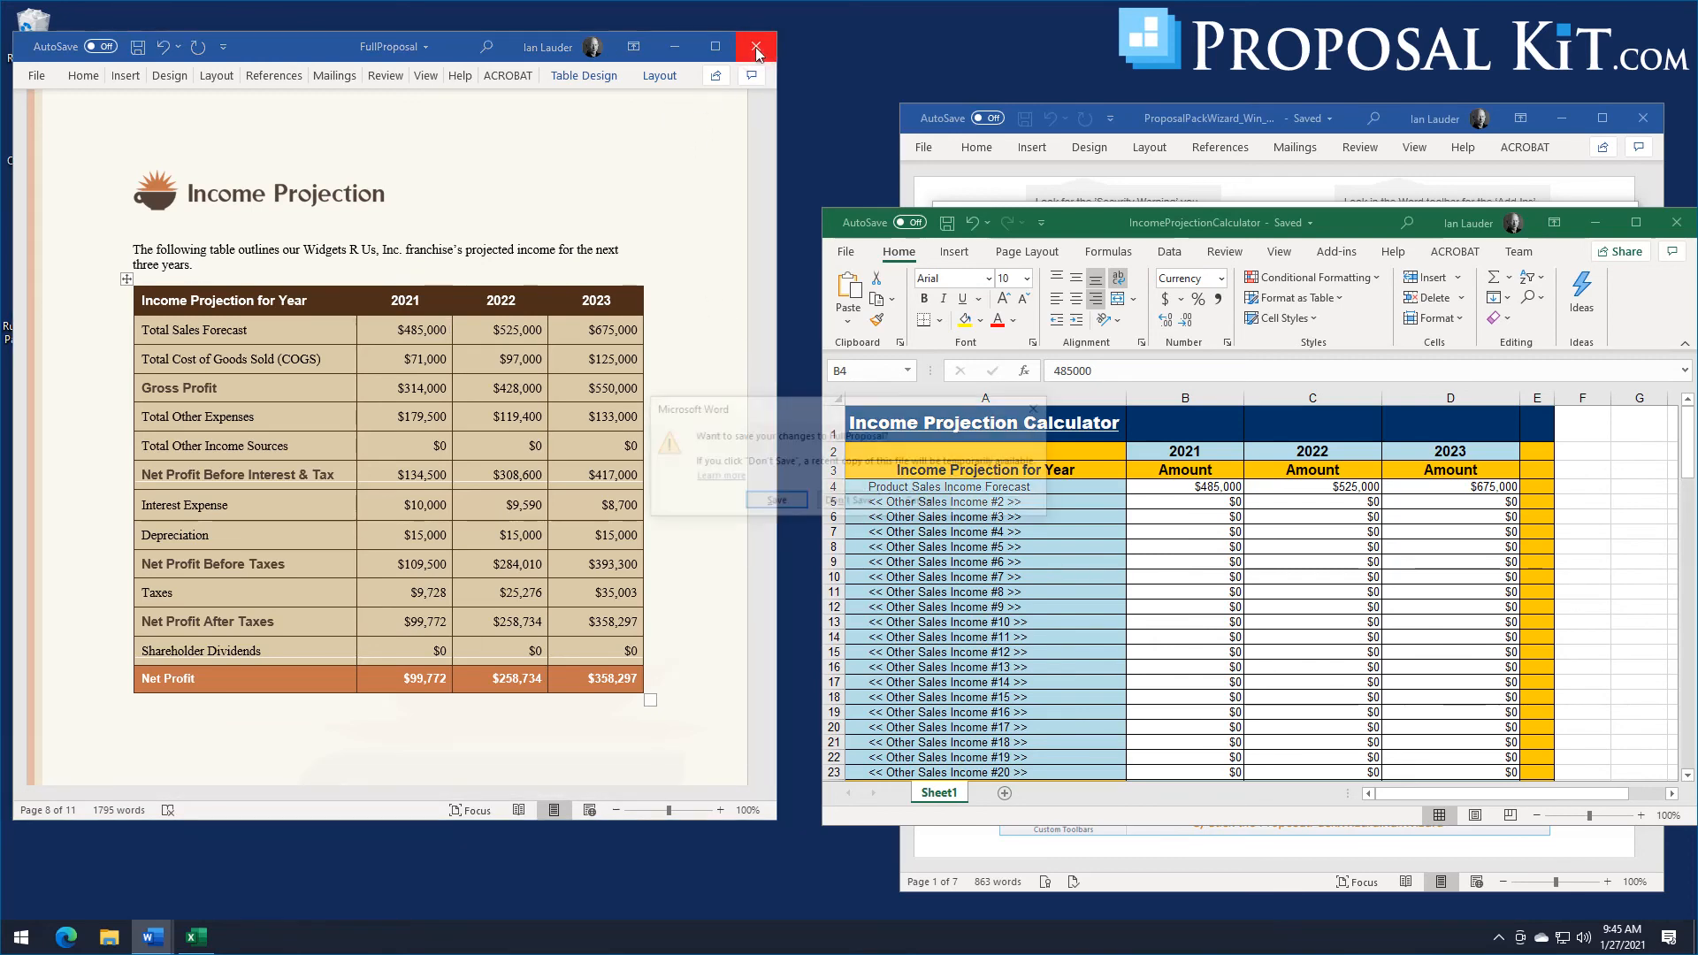
click(942, 504)
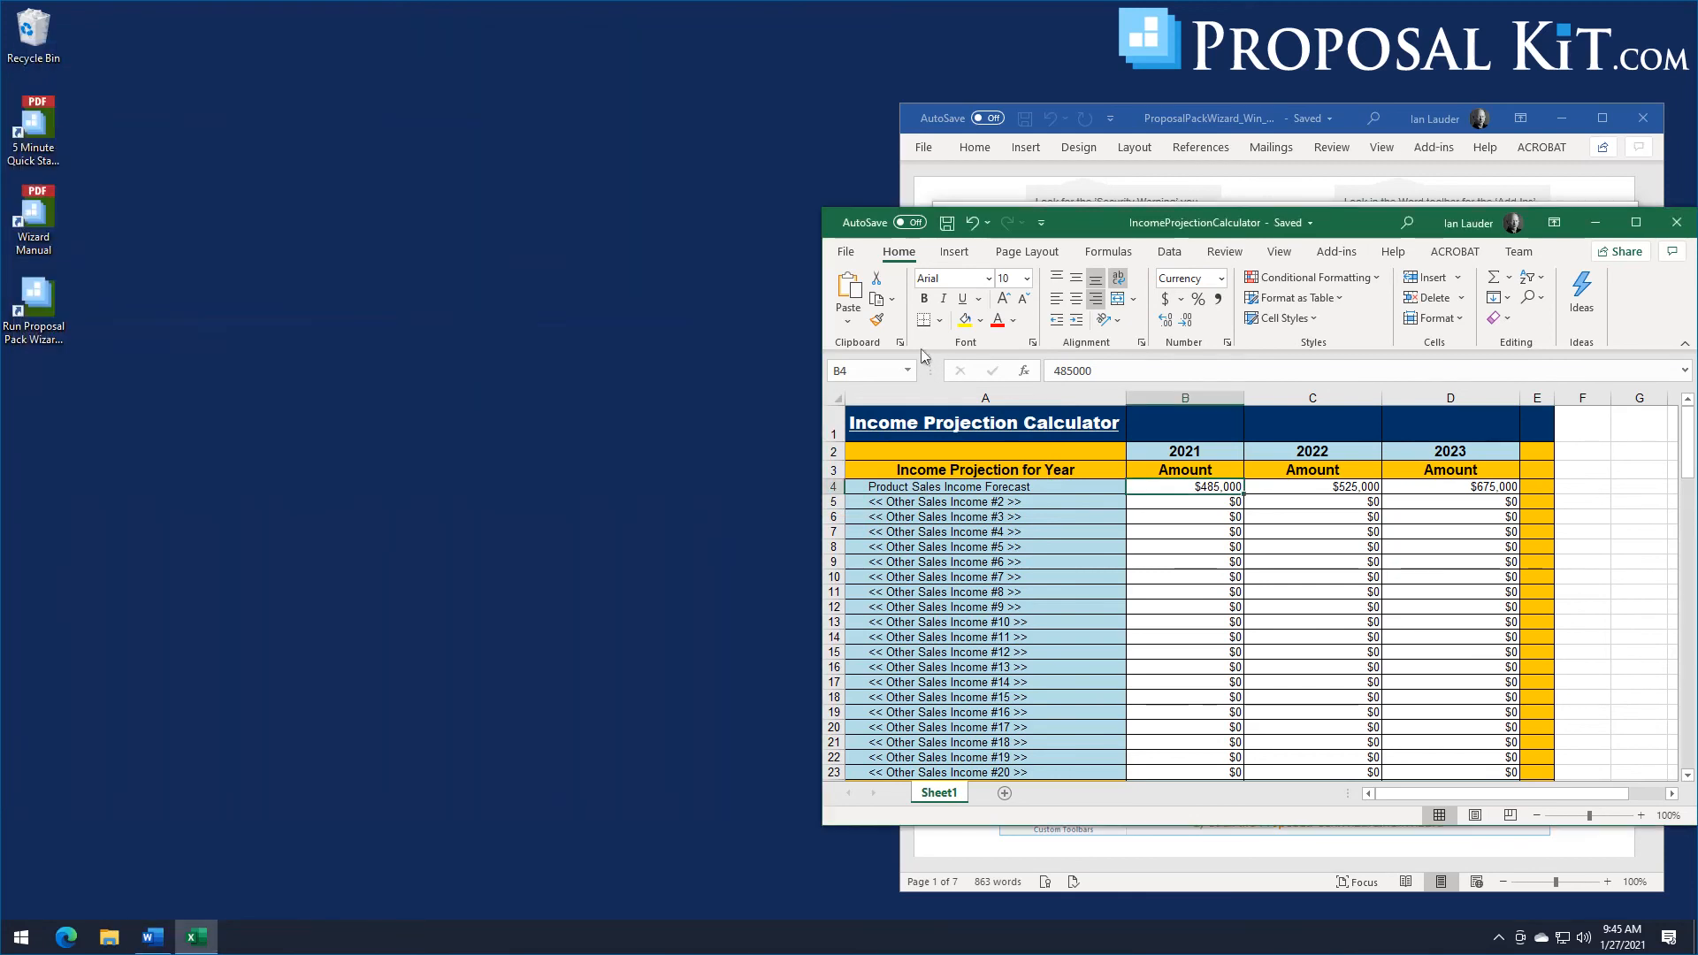
Set the 2022 Product Sales Income Forecast in the income projection spreadsheet to 725000.
click(1353, 485)
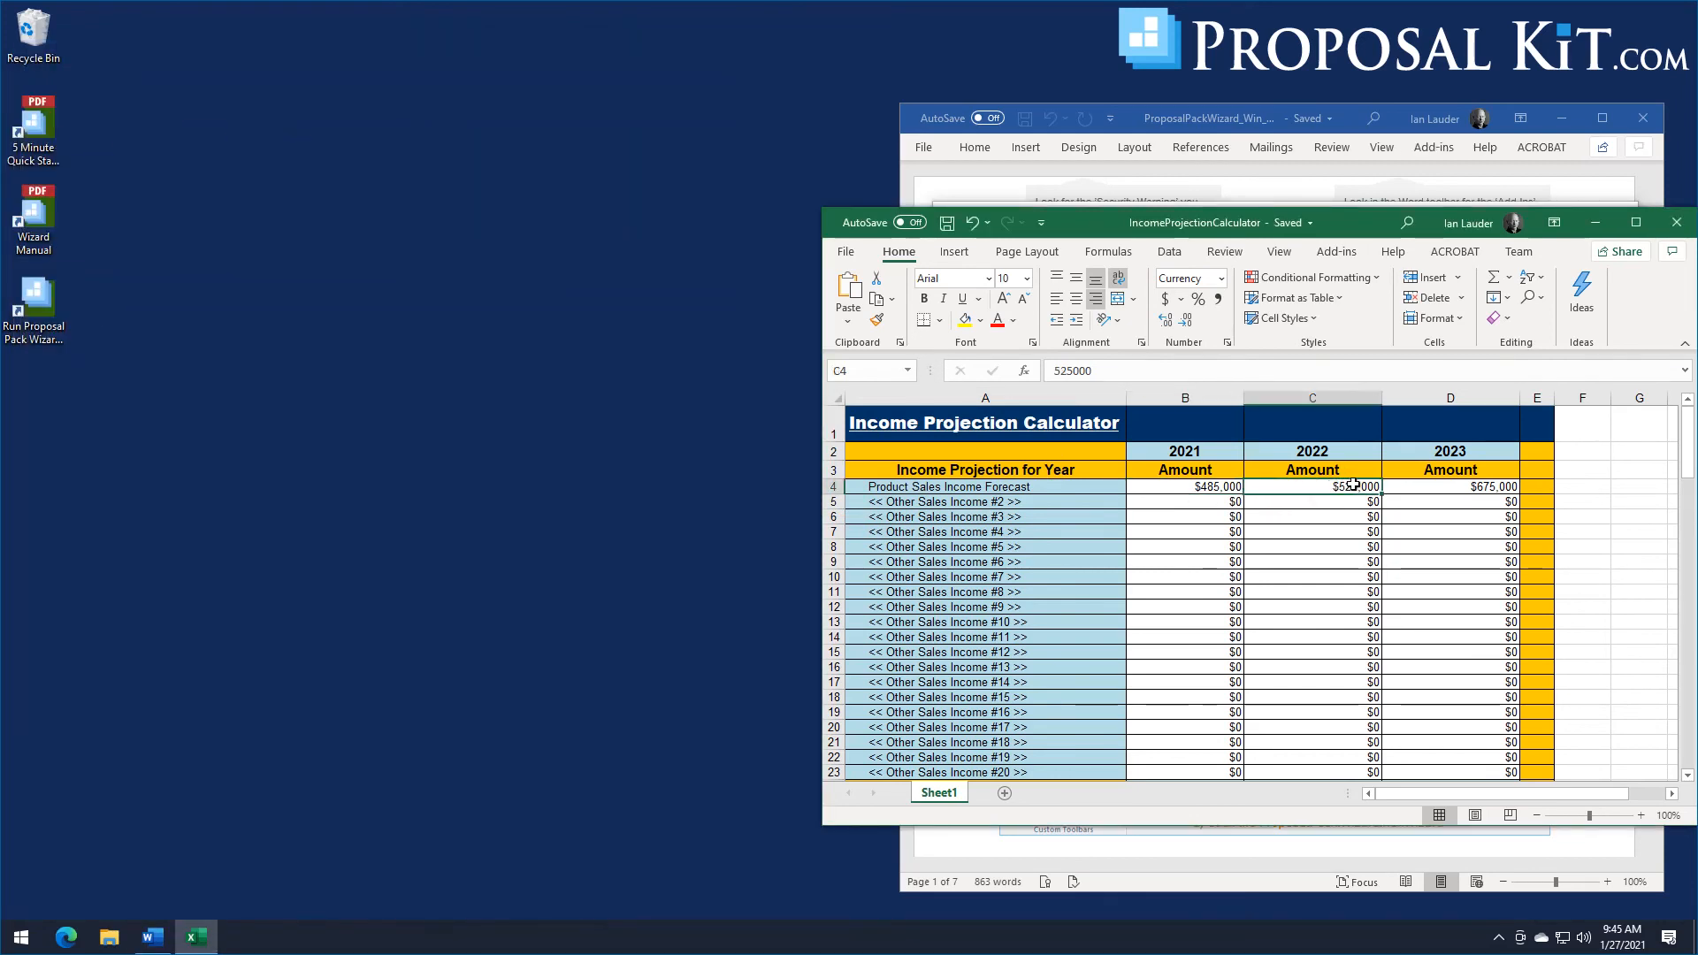
drag(1060, 372, 1050, 372)
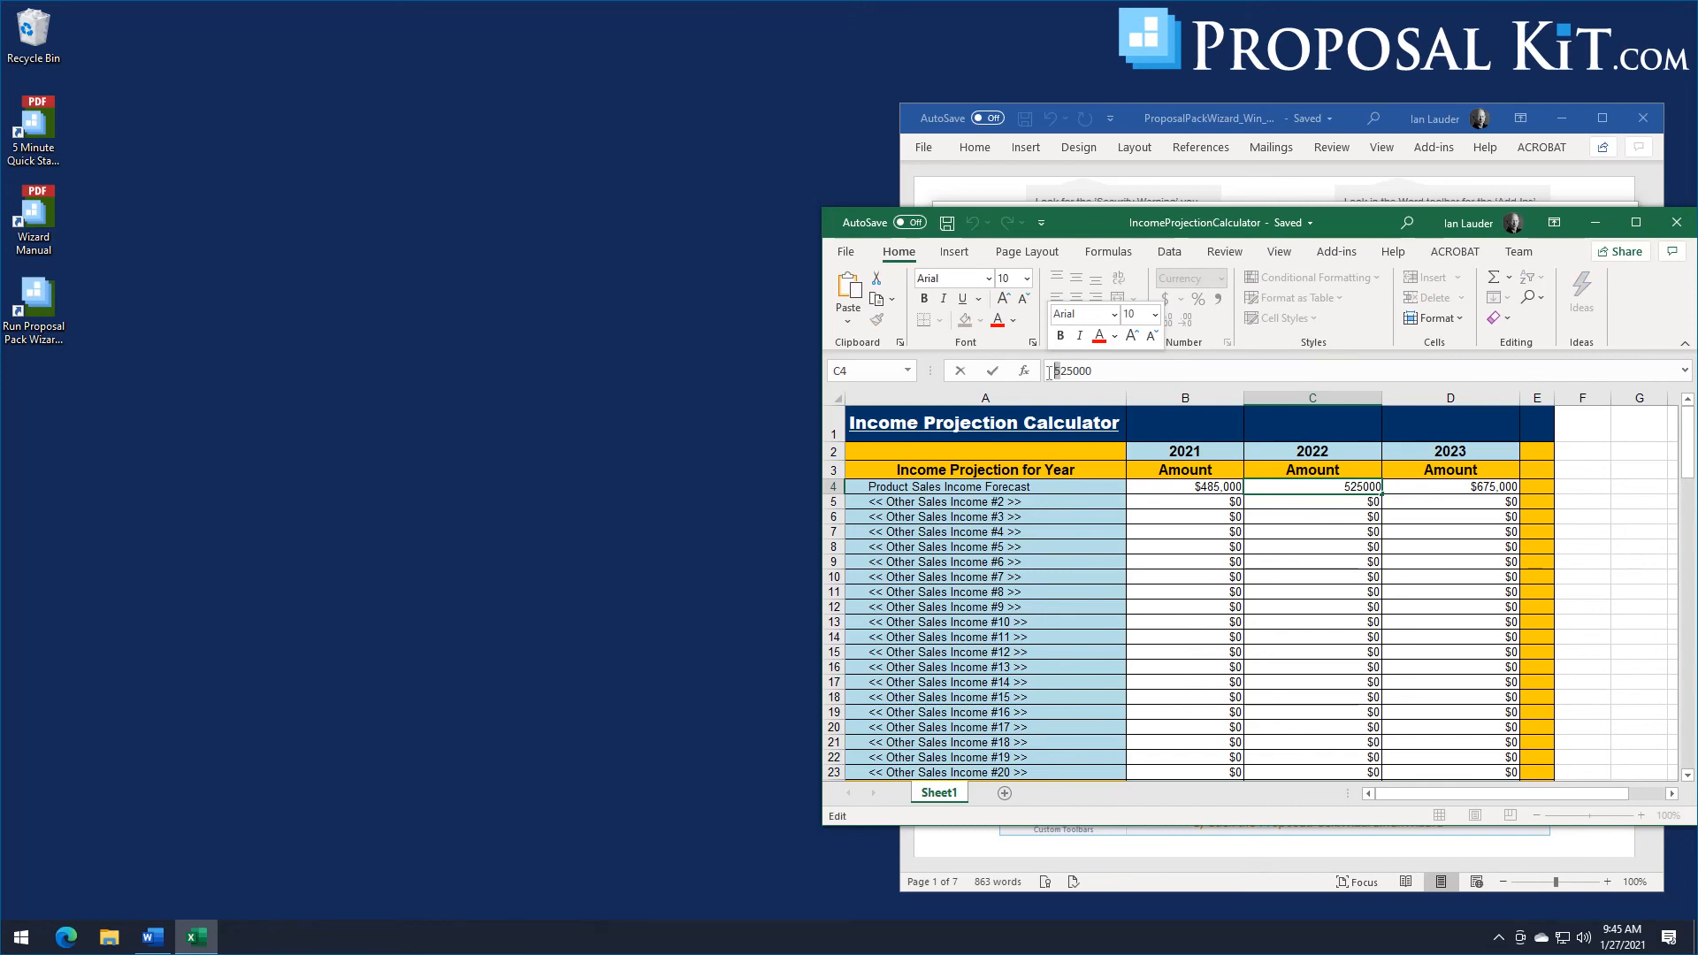
text(7)
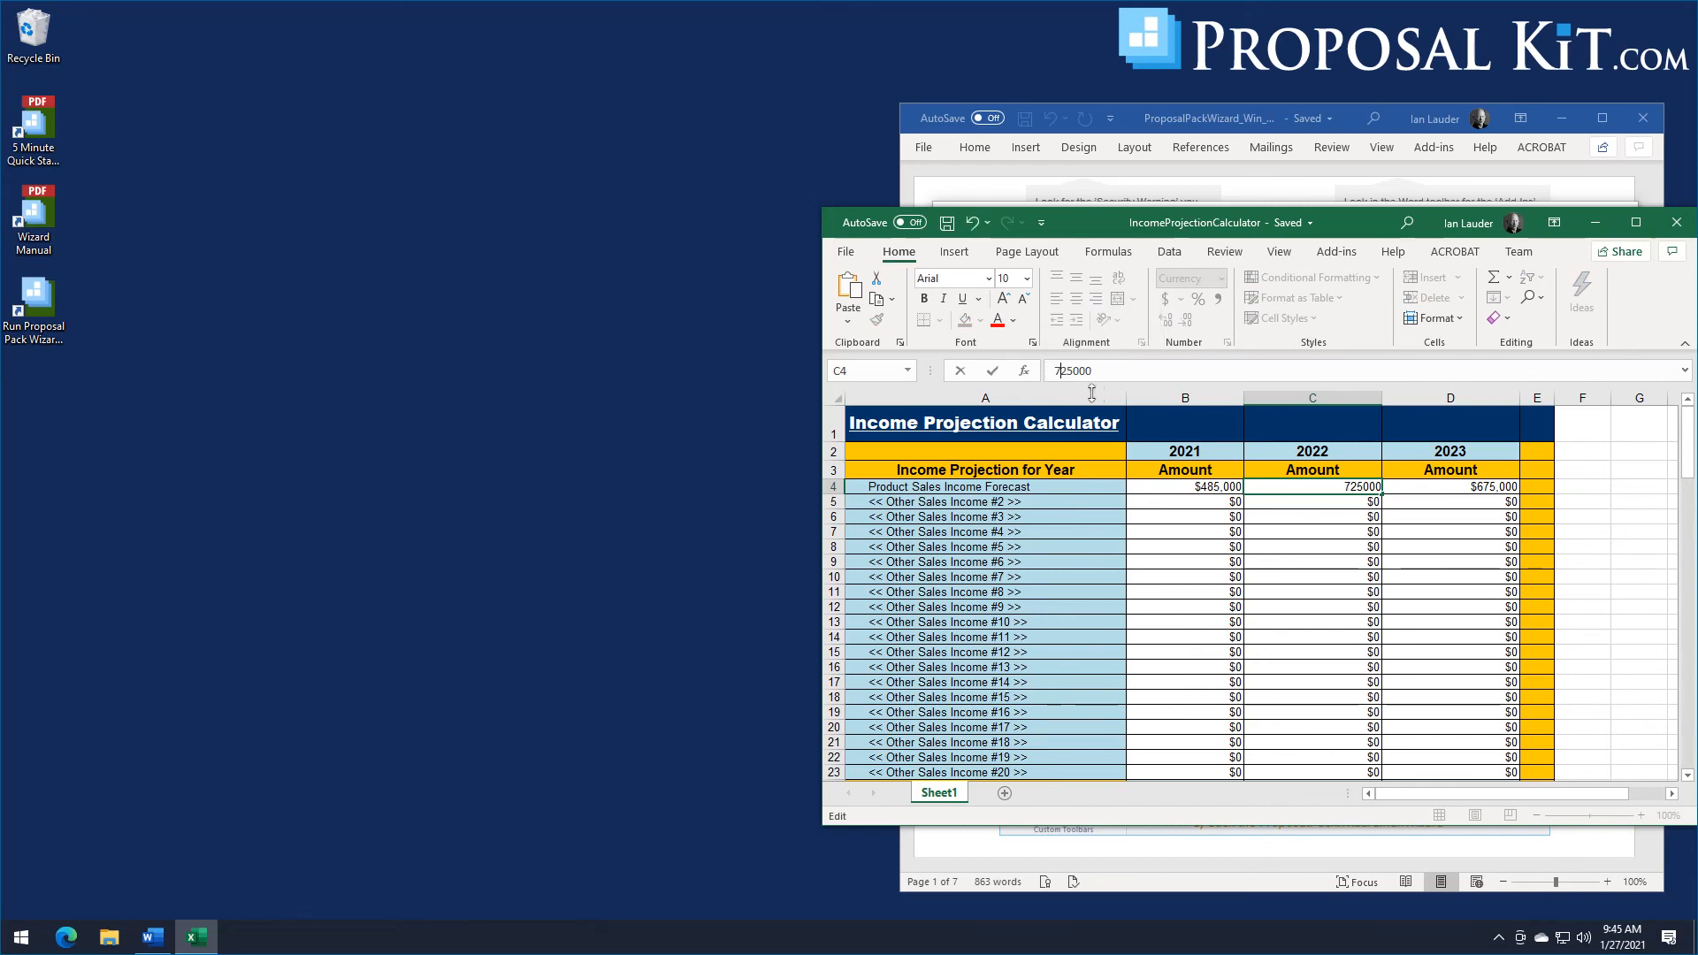
Set the 2023 Product Sales Income Forecast to 875000 and save the income projection workbook.
click(1461, 491)
click(1063, 372)
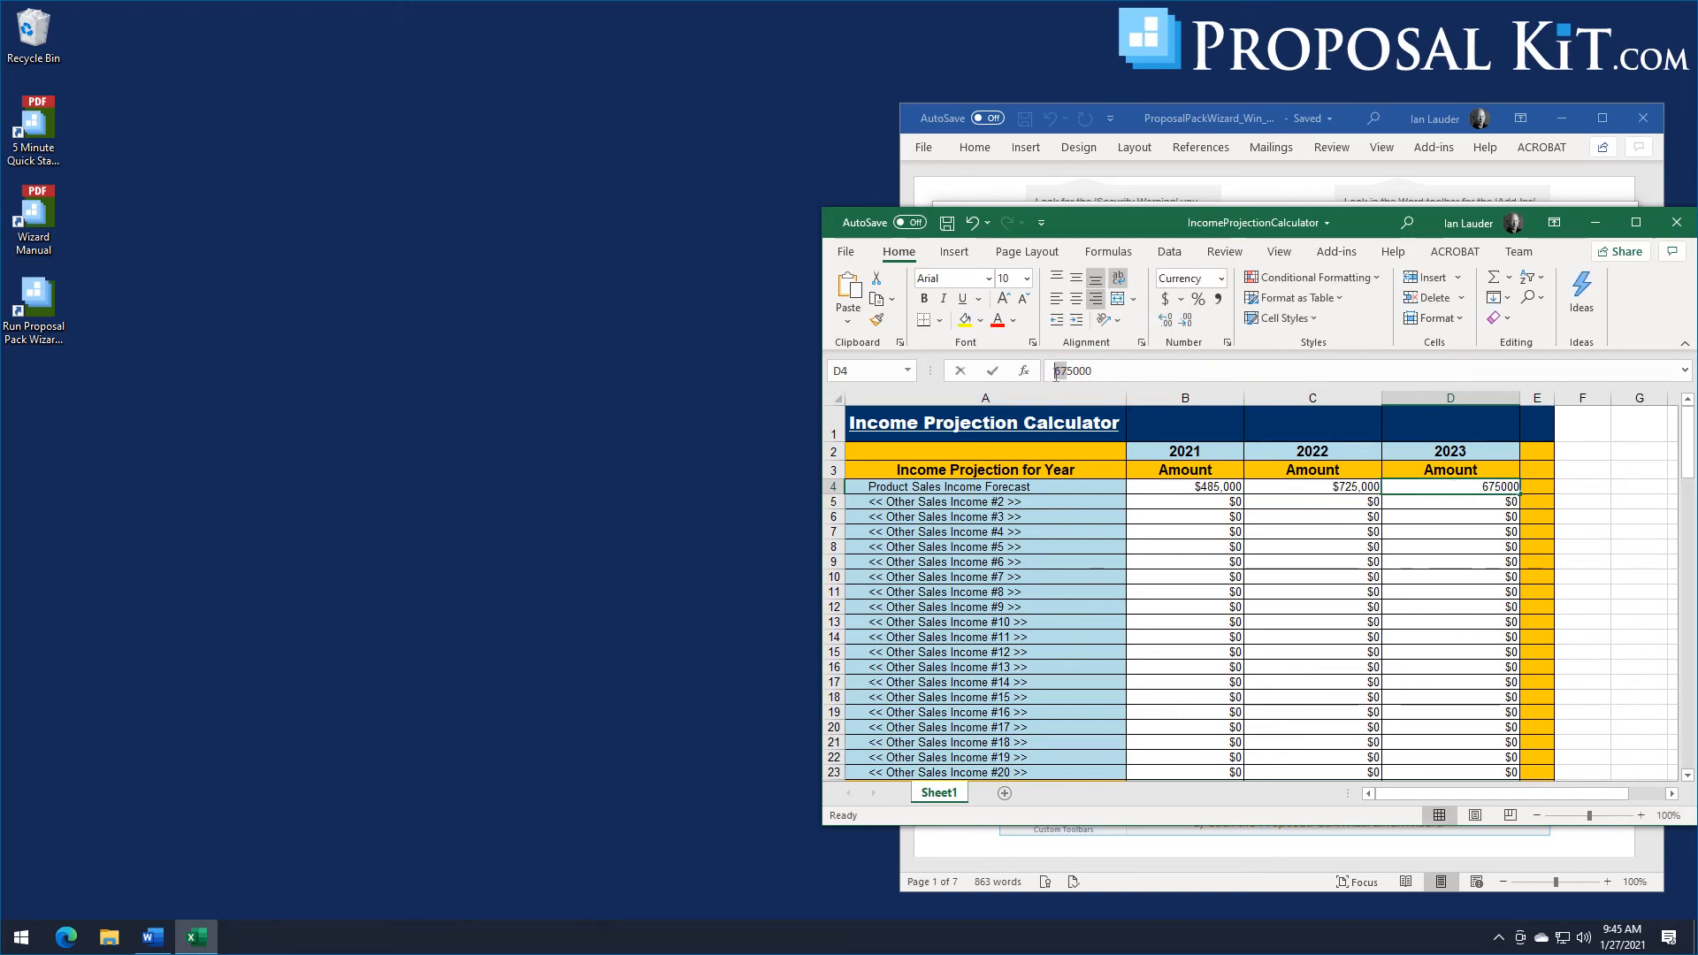
drag(1055, 370, 1050, 369)
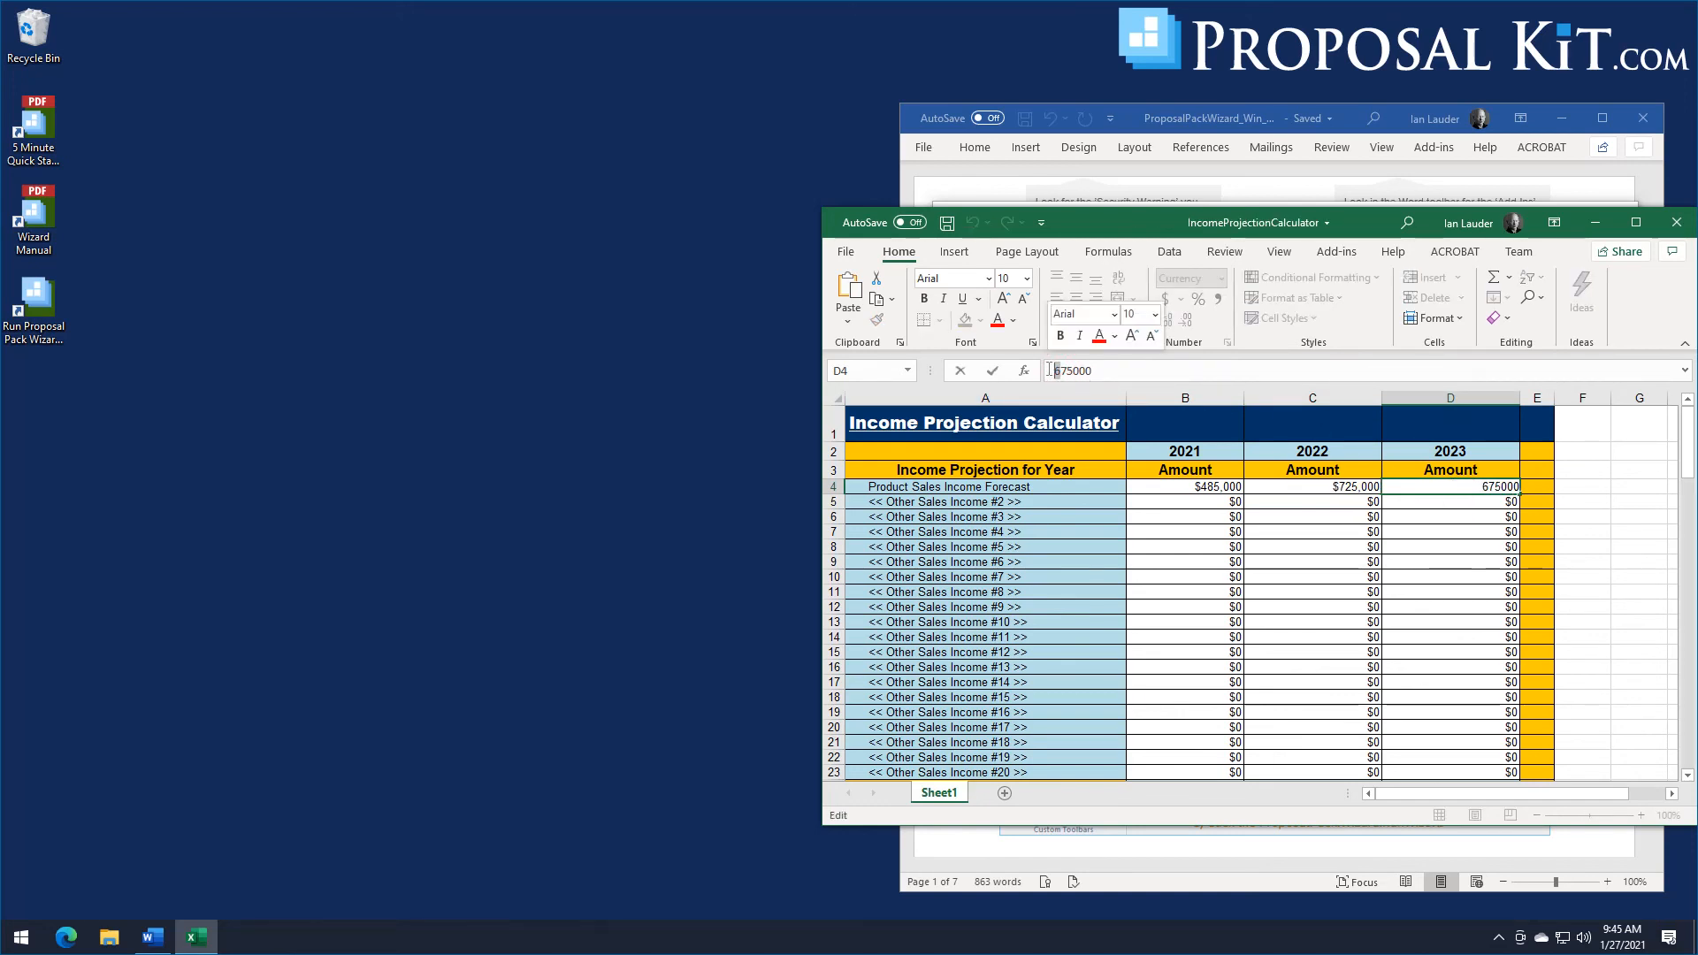
text(8)
click(947, 222)
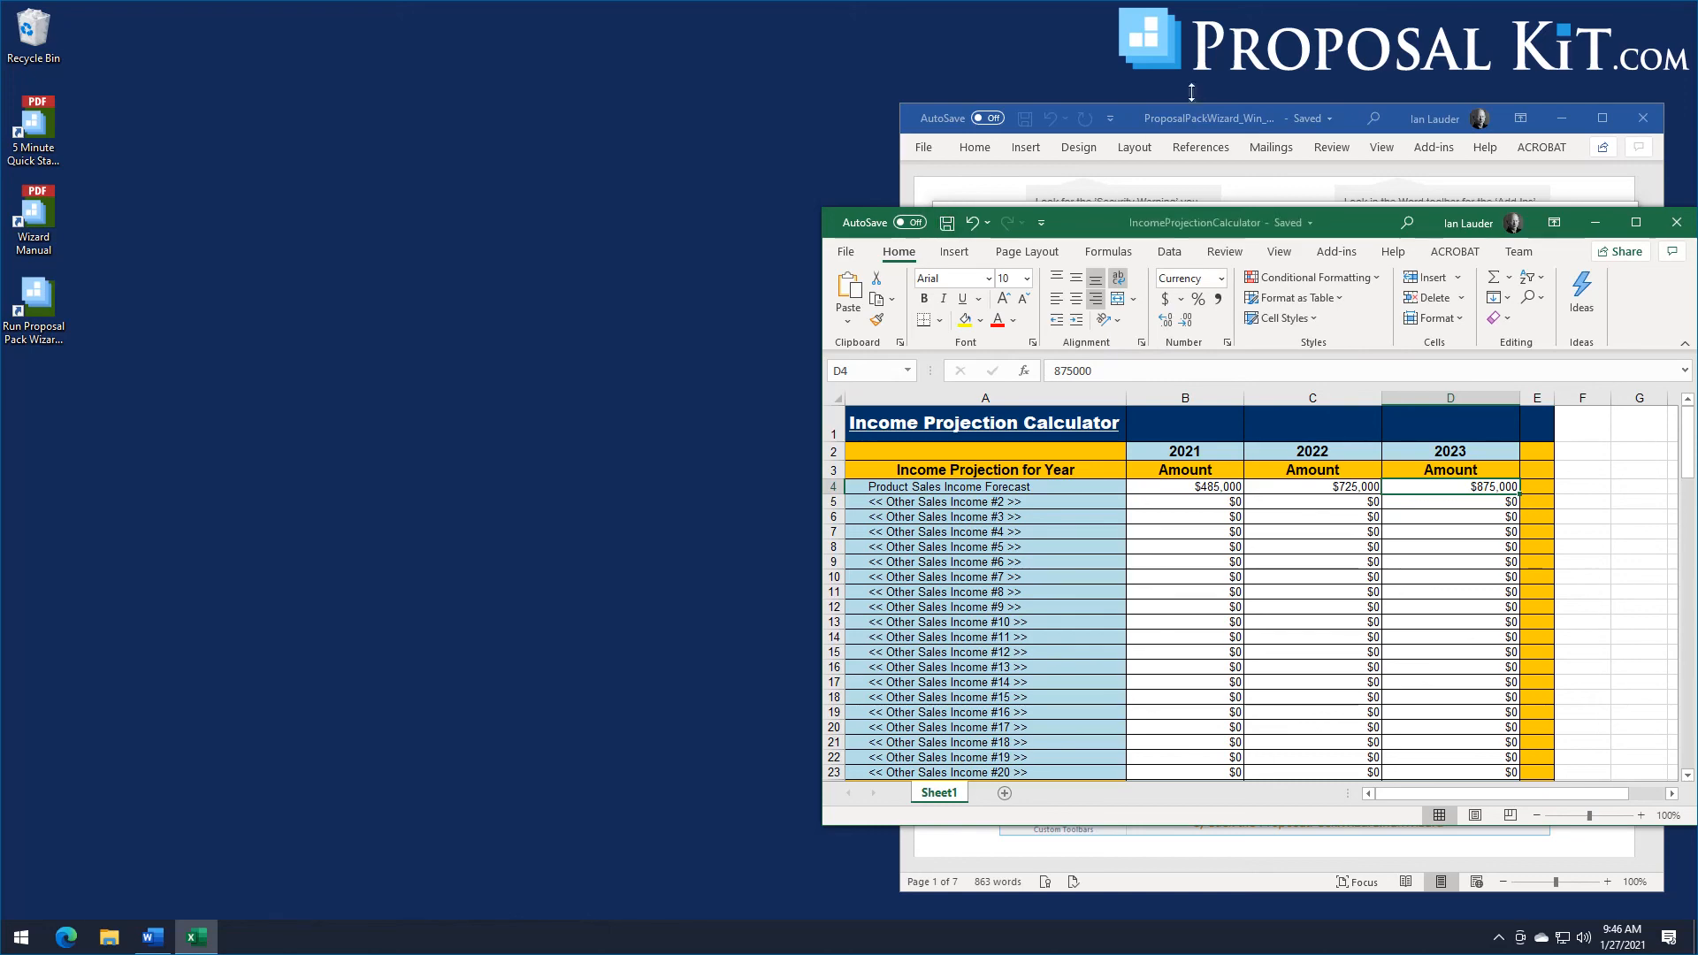
Reopen the Combined Project Document from the wizard with its linked data updated, and move its window clear of the wizard.
click(1195, 117)
click(1047, 417)
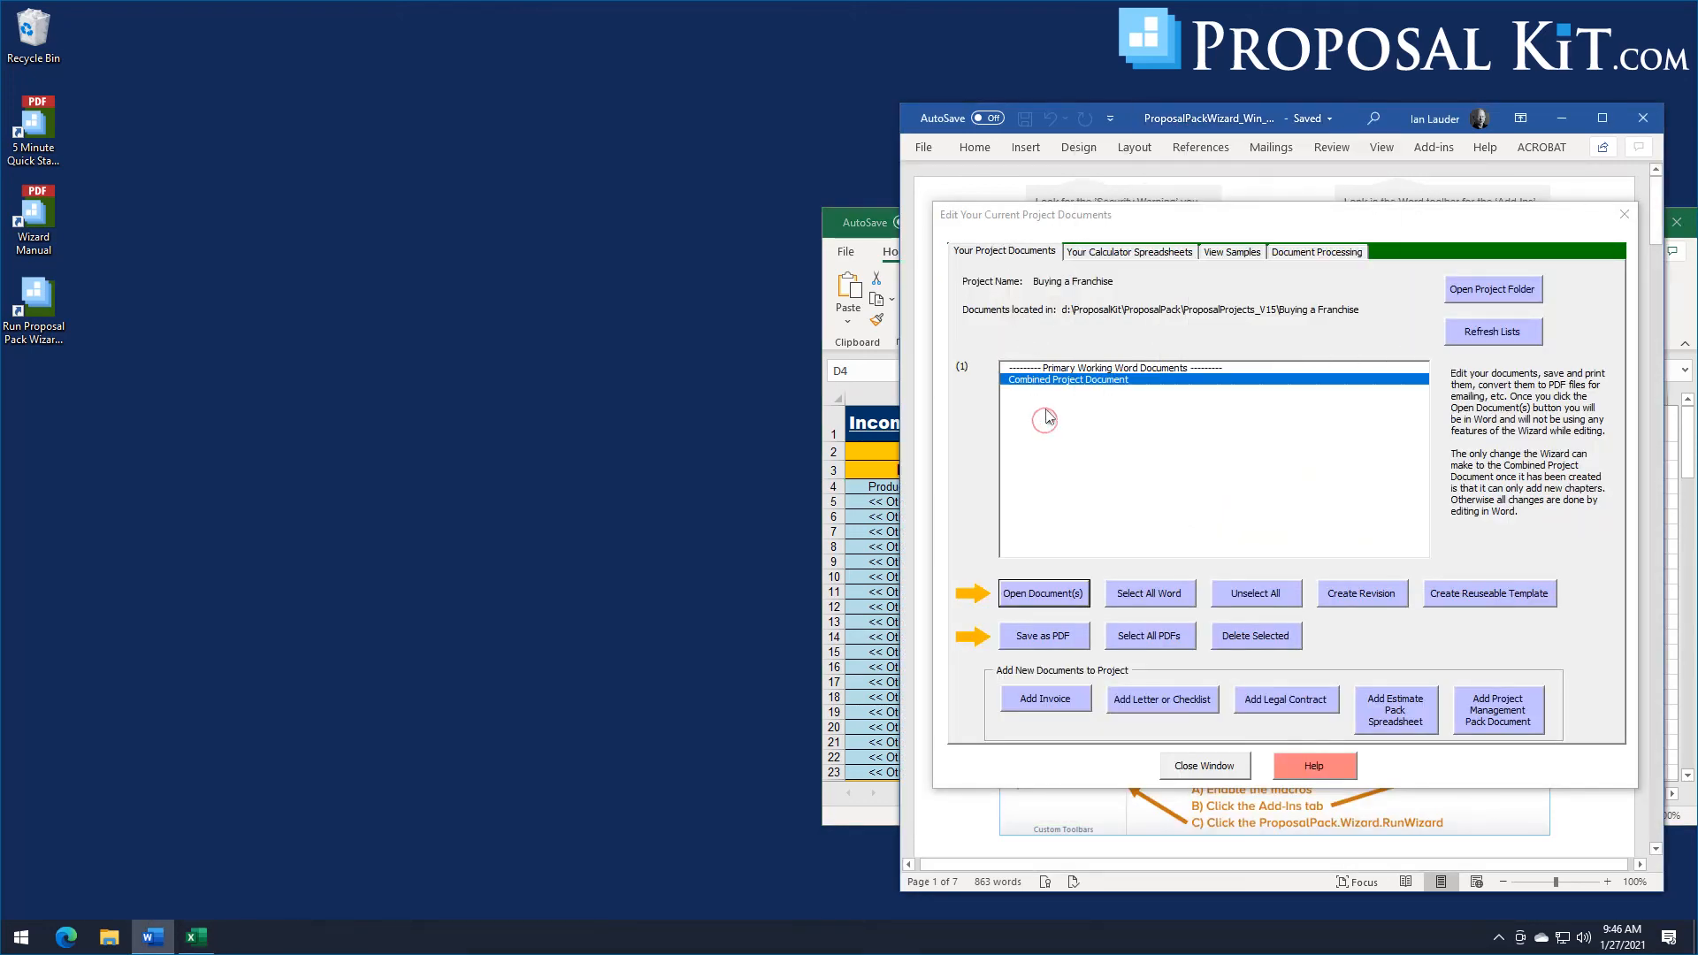
click(1043, 382)
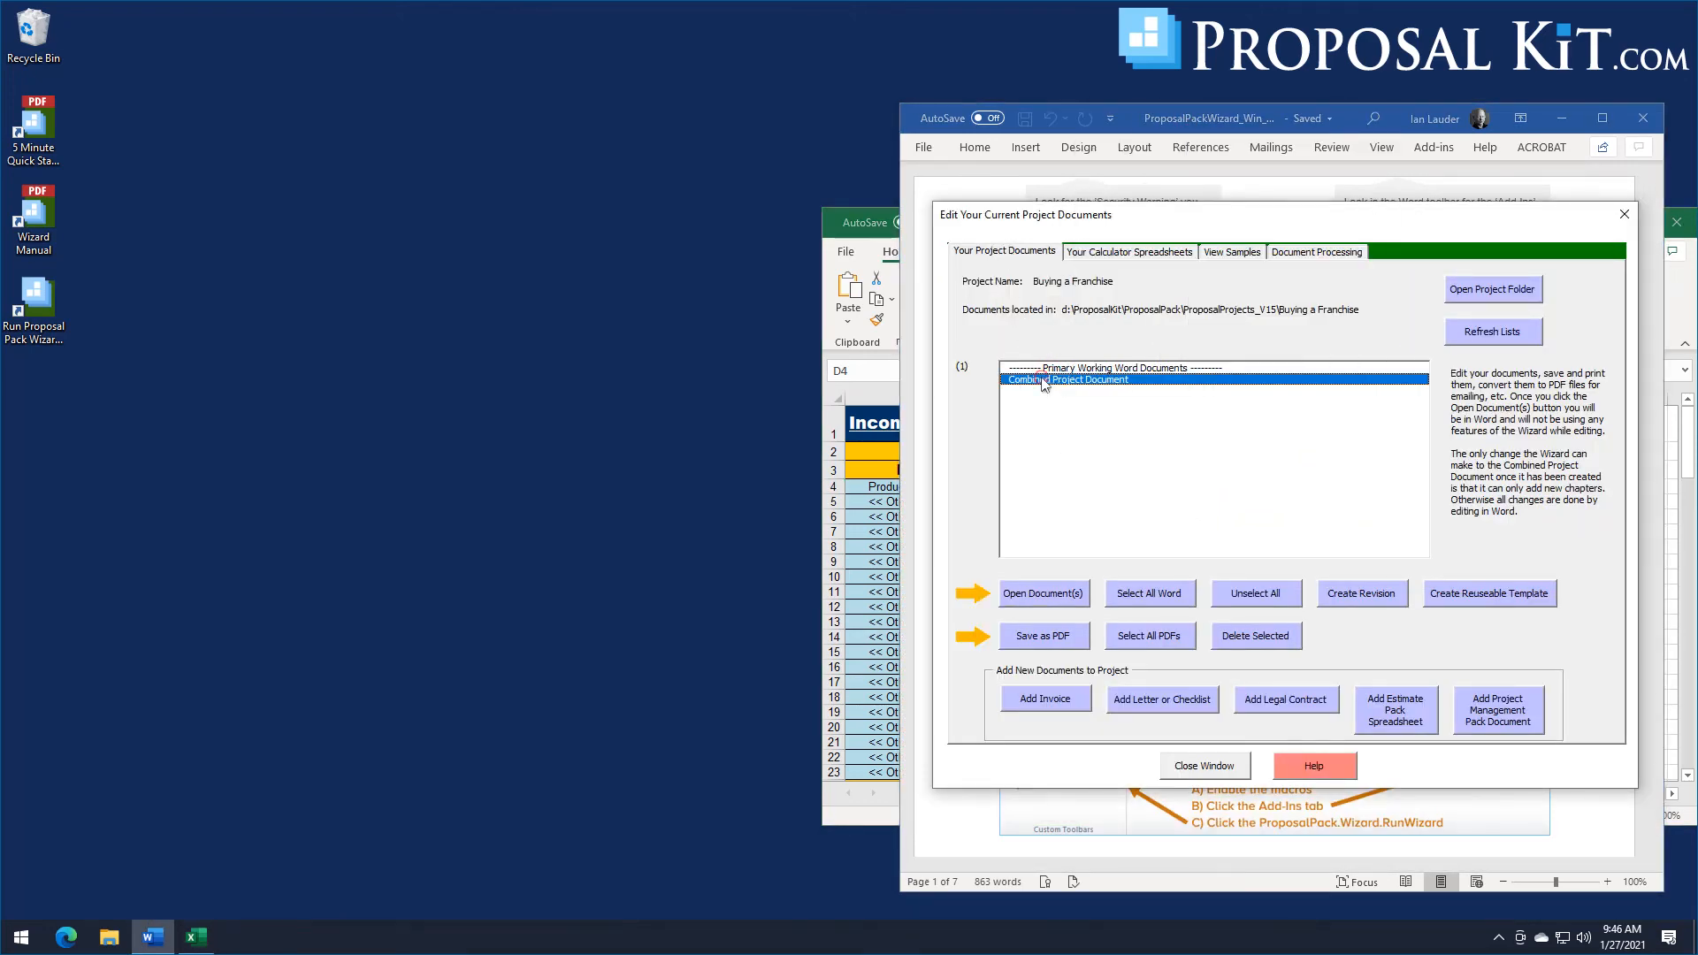
click(1051, 595)
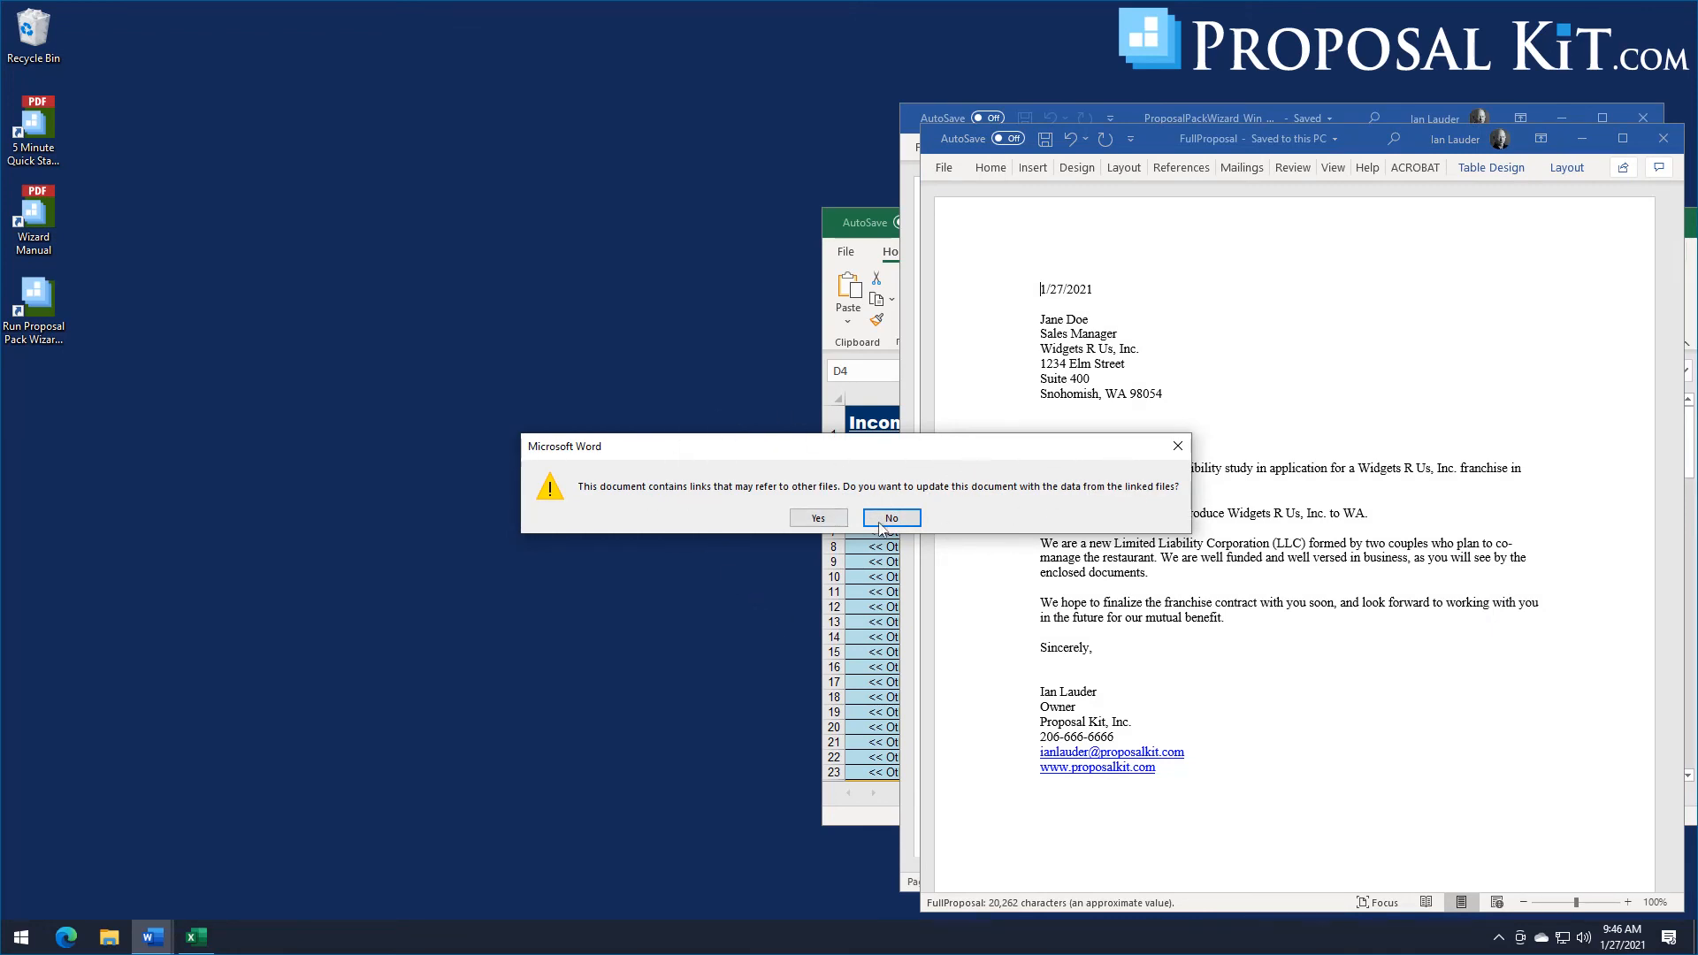
click(818, 520)
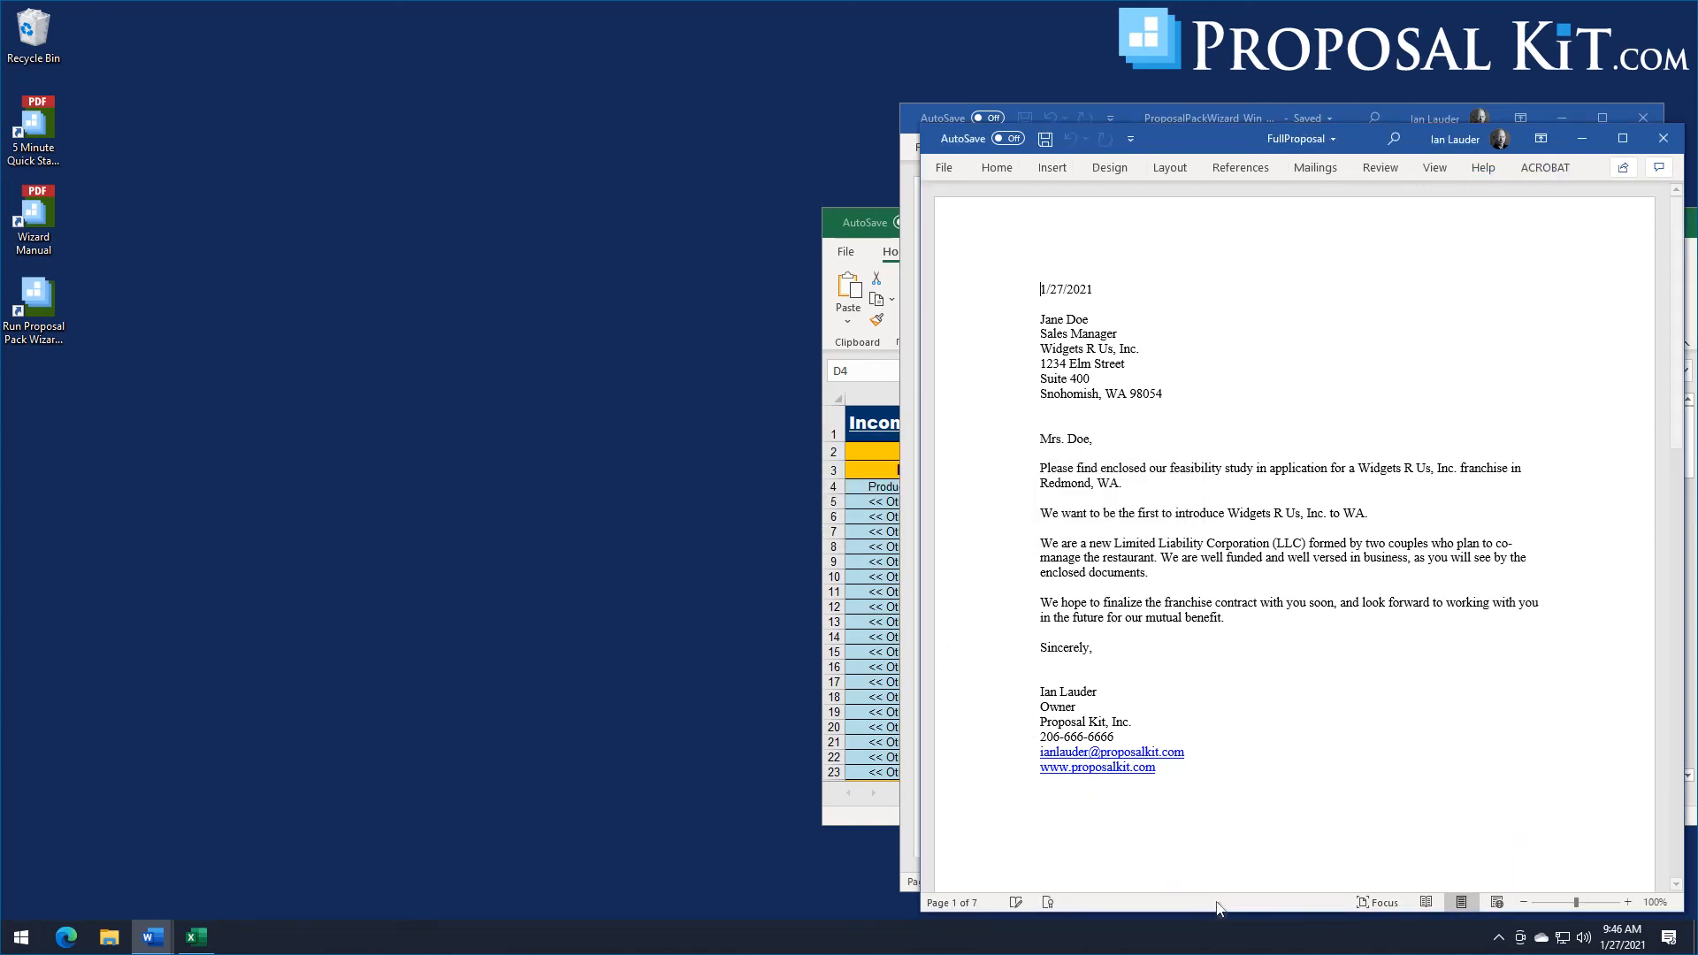
drag(1193, 131, 324, 25)
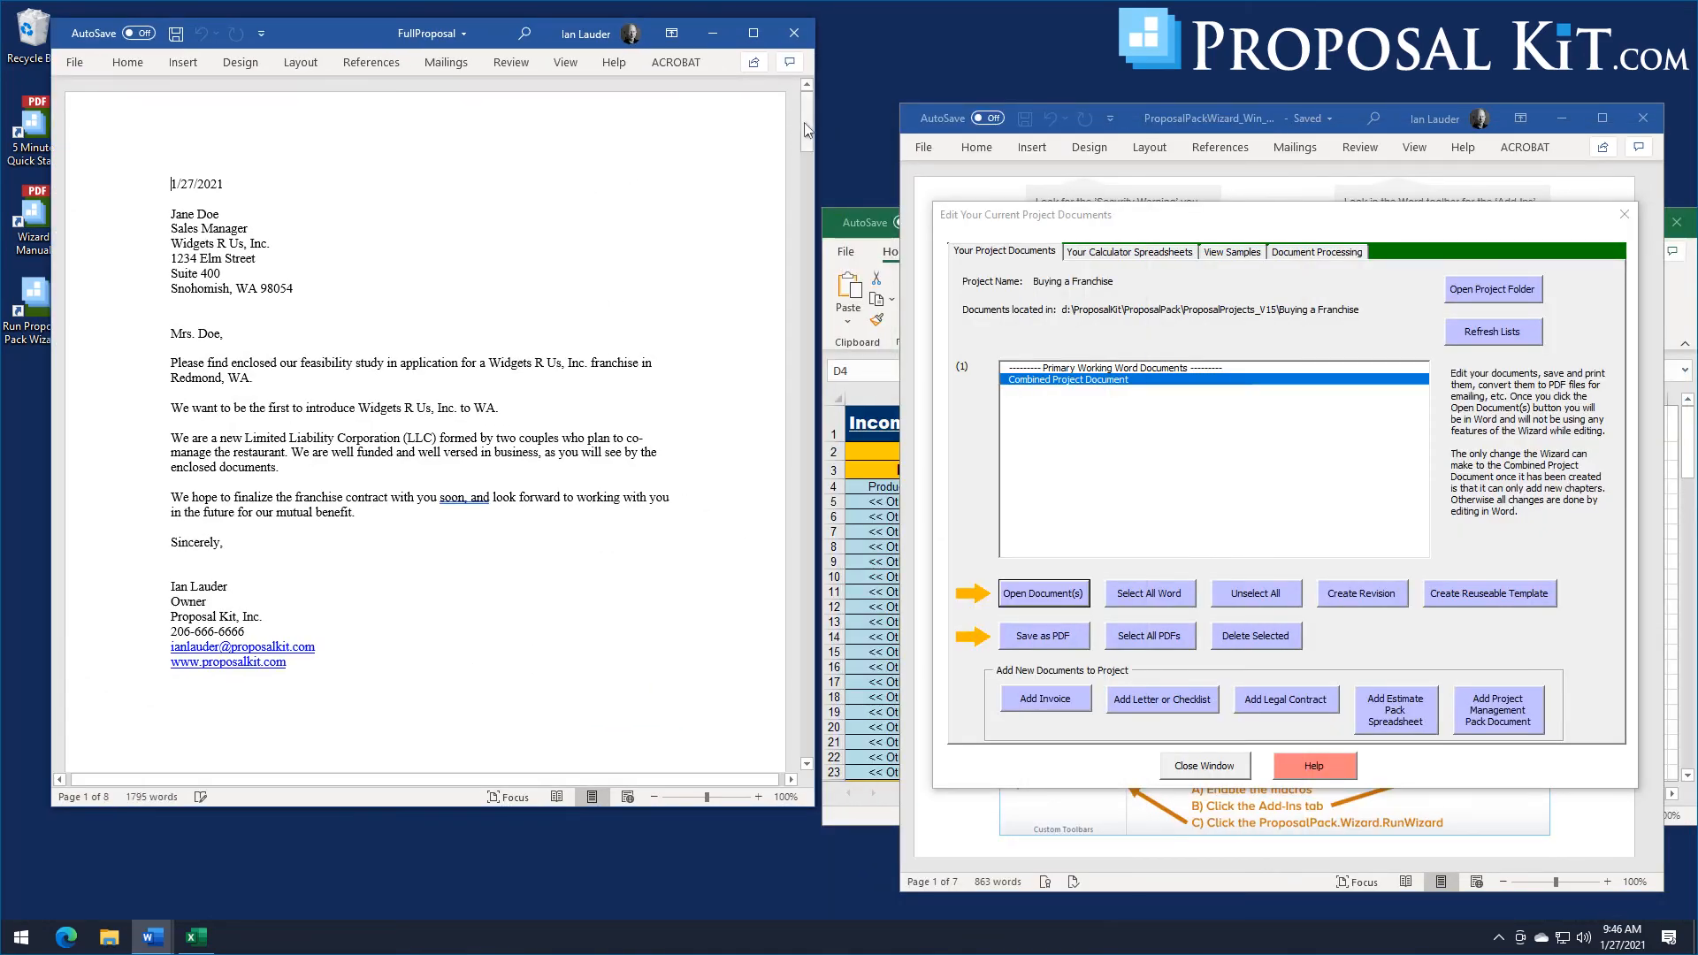
Compare the yearly figures in the proposal's Income Projection table with the spreadsheet, and return to the cover letter.
drag(808, 130, 794, 554)
click(854, 817)
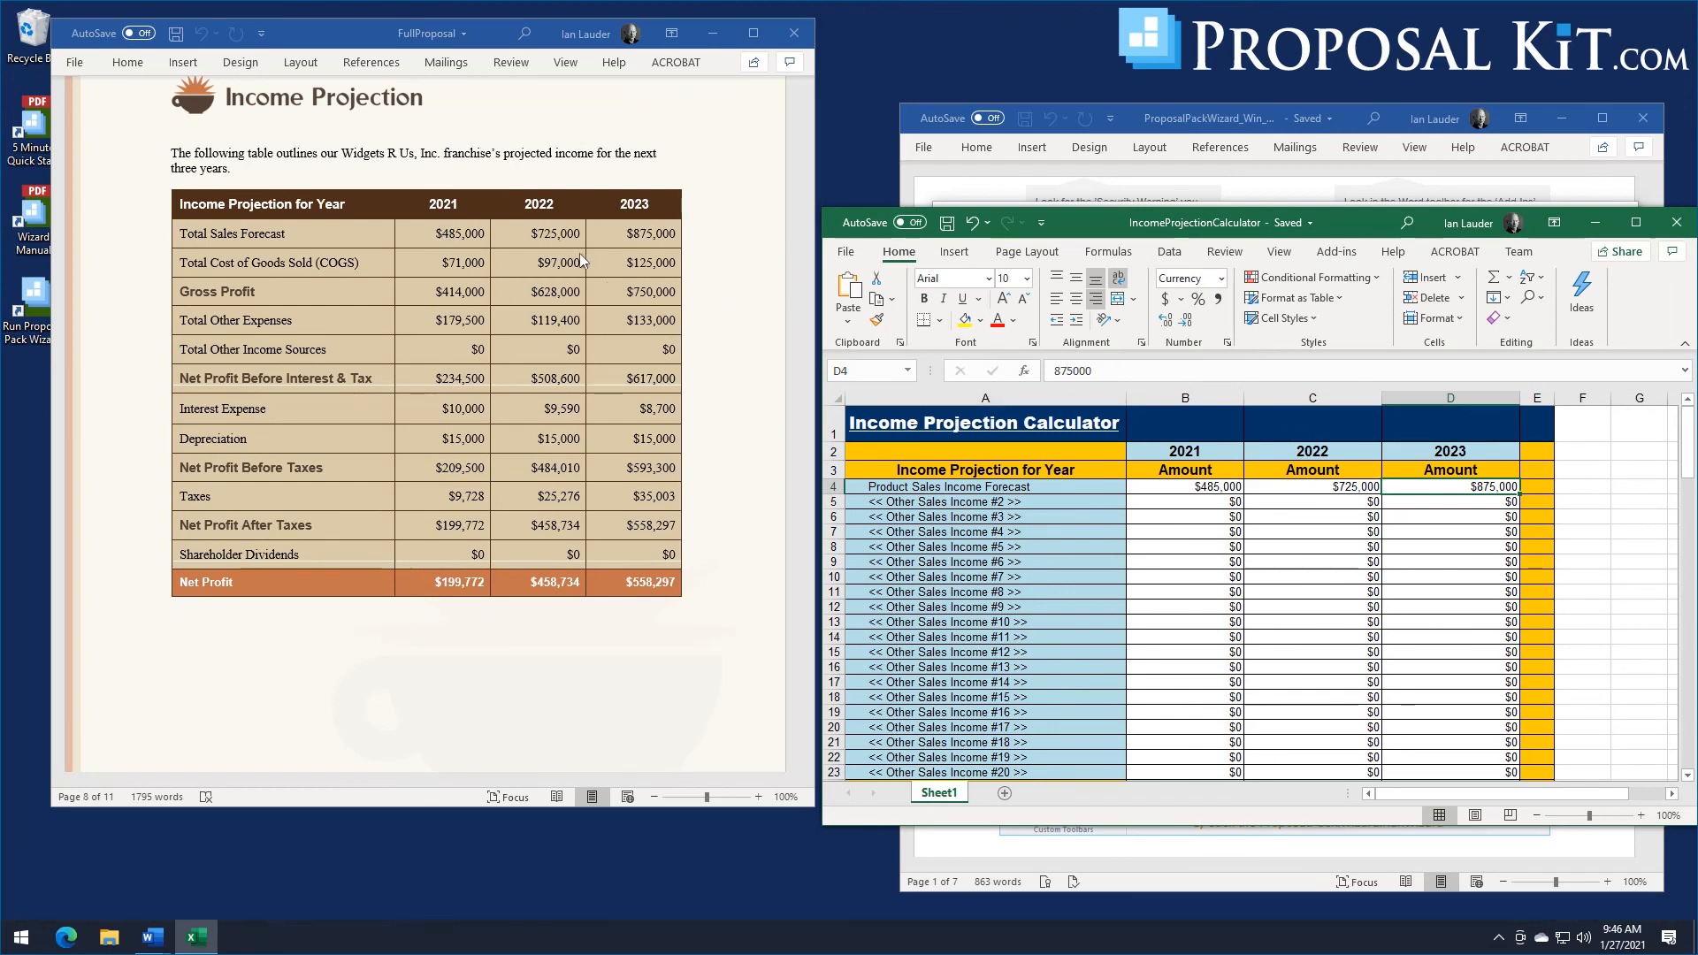
scroll(699, 564, down, 1)
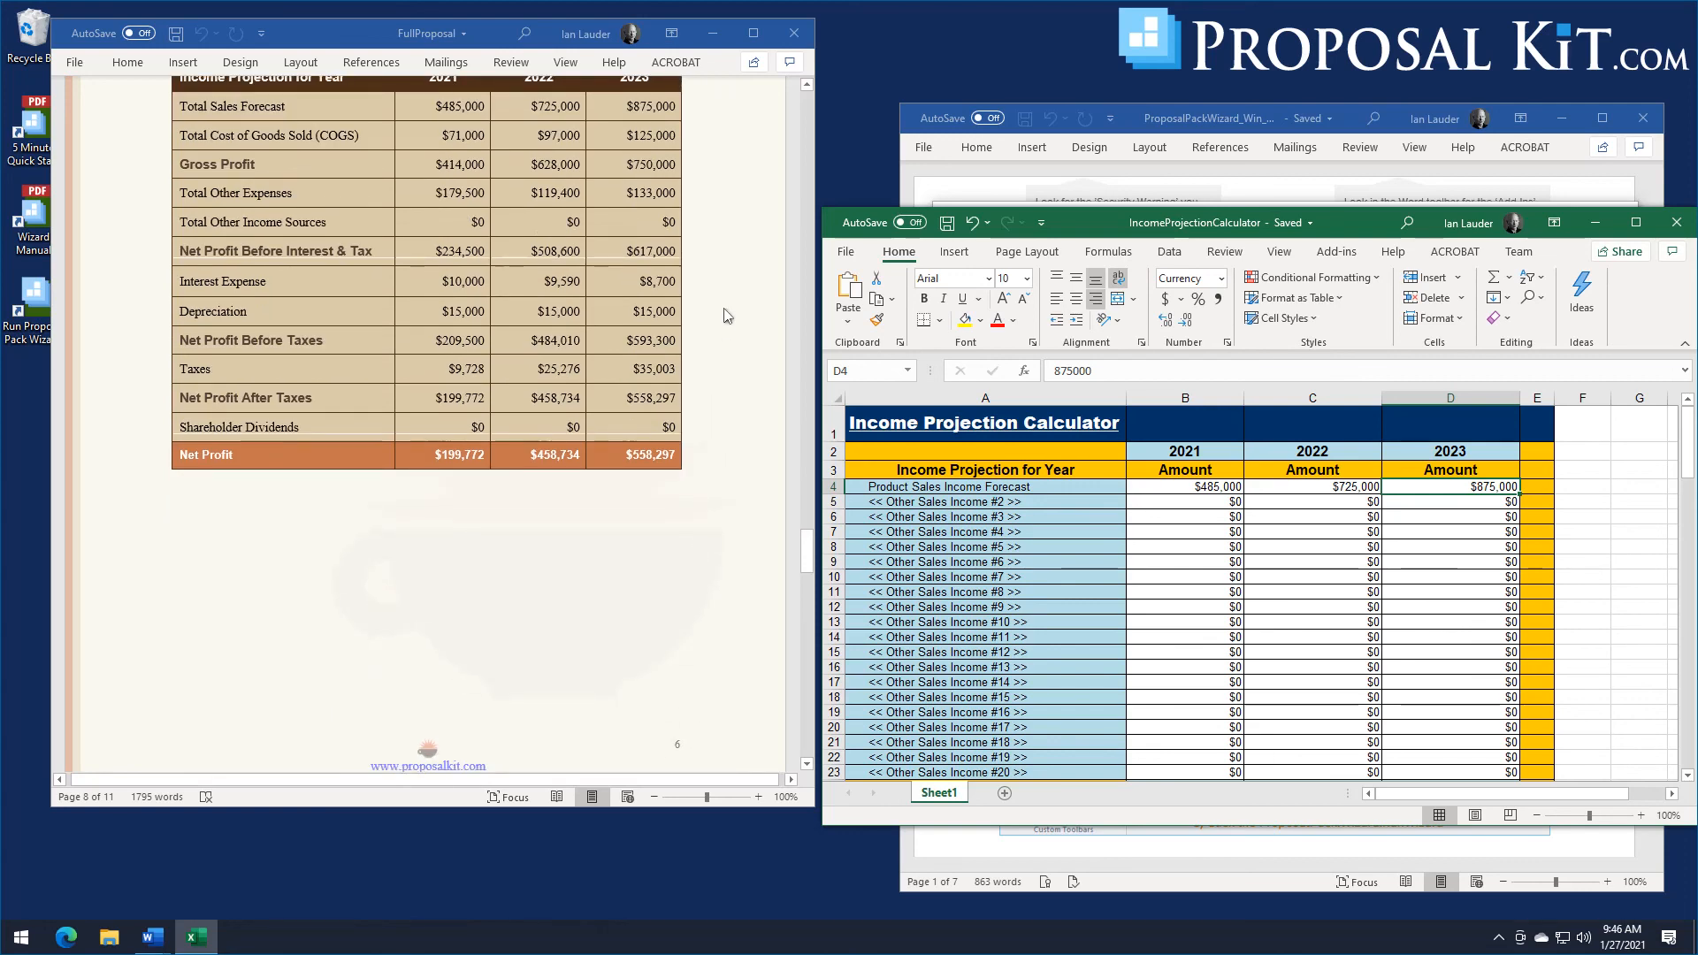
scroll(721, 312, up, 2)
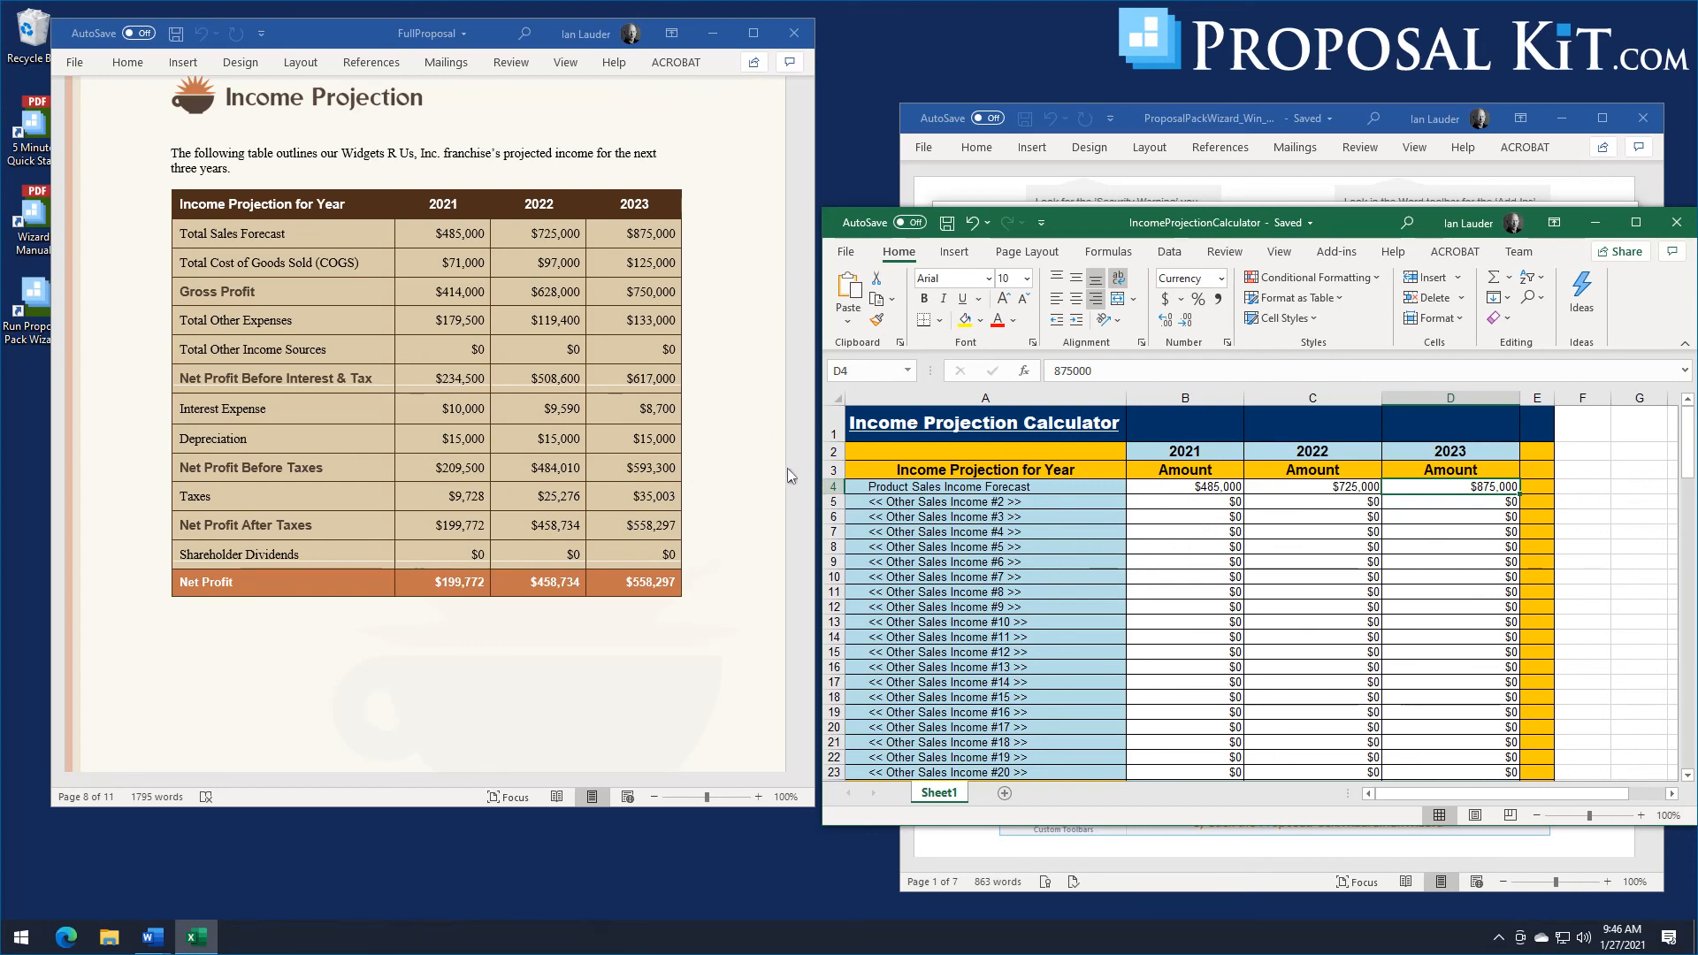
drag(808, 541, 819, 108)
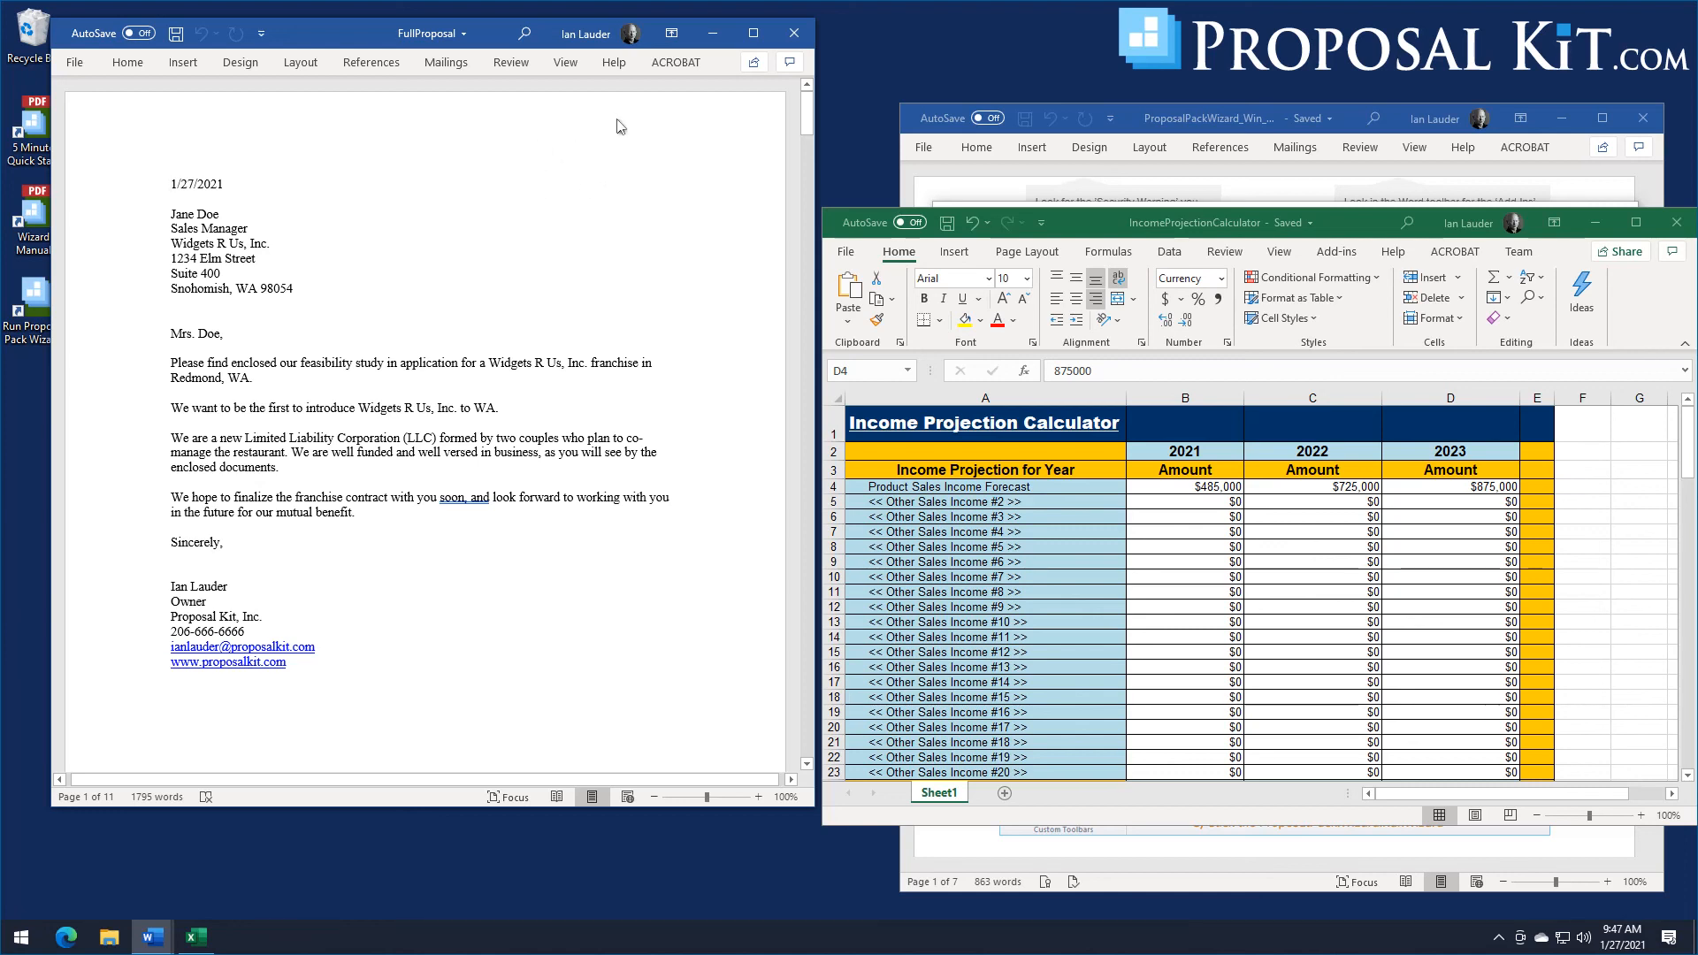
Close the proposal document and the income projection workbook.
click(793, 35)
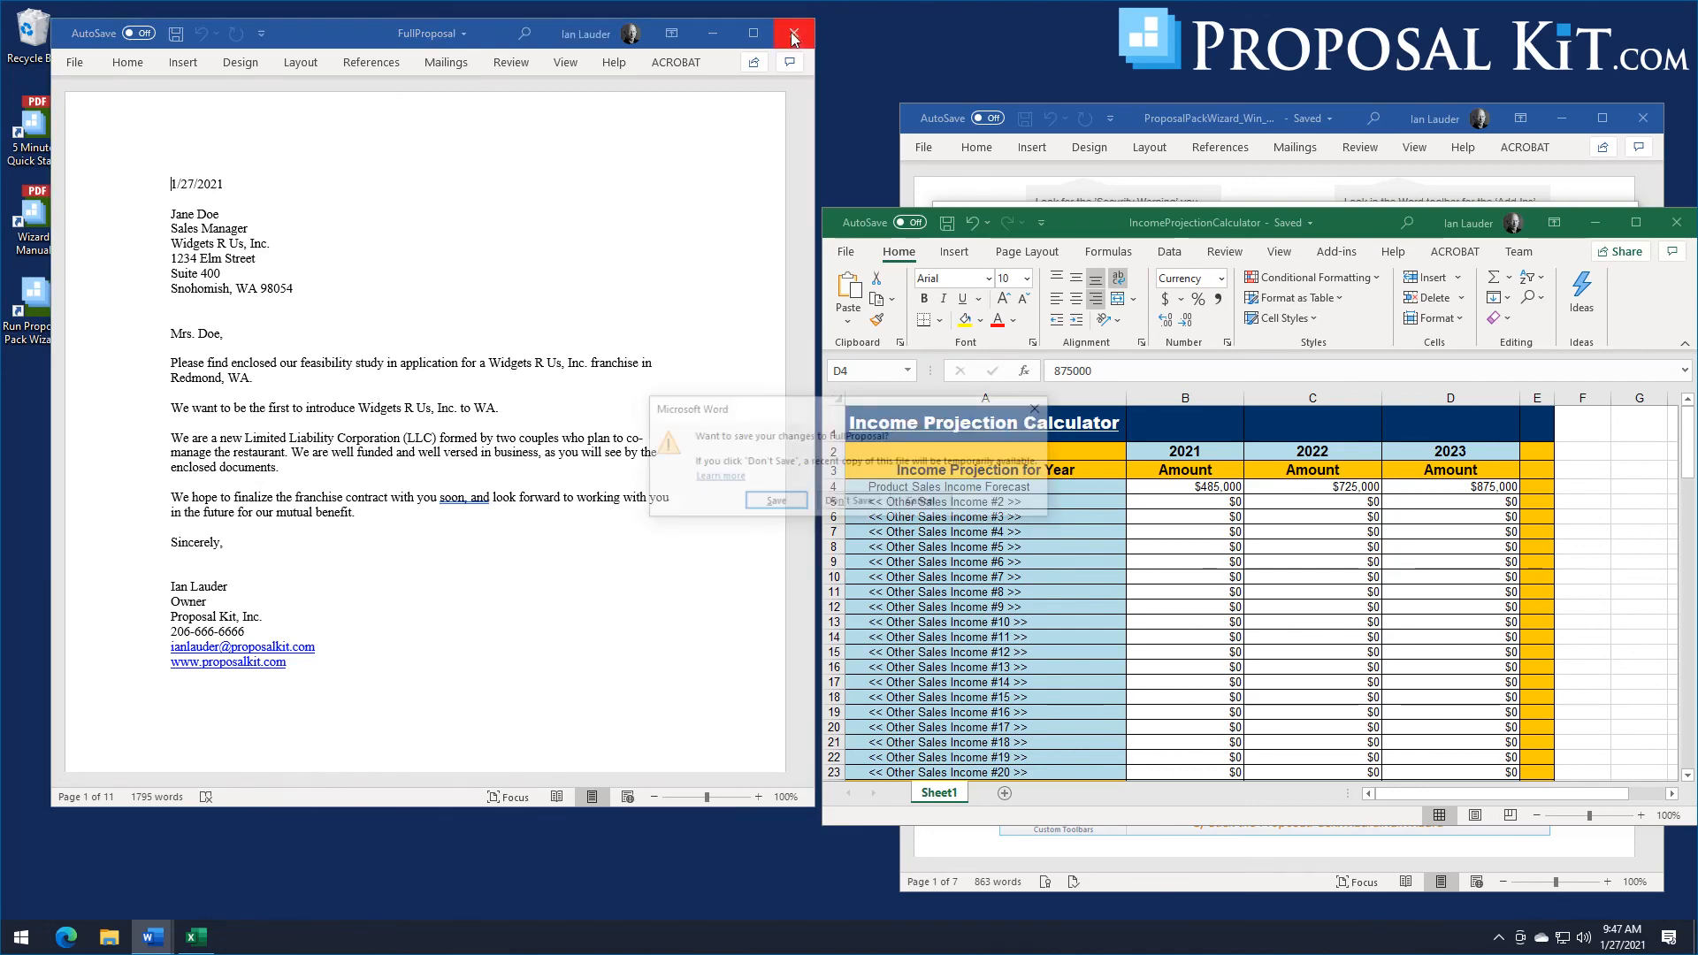
click(971, 502)
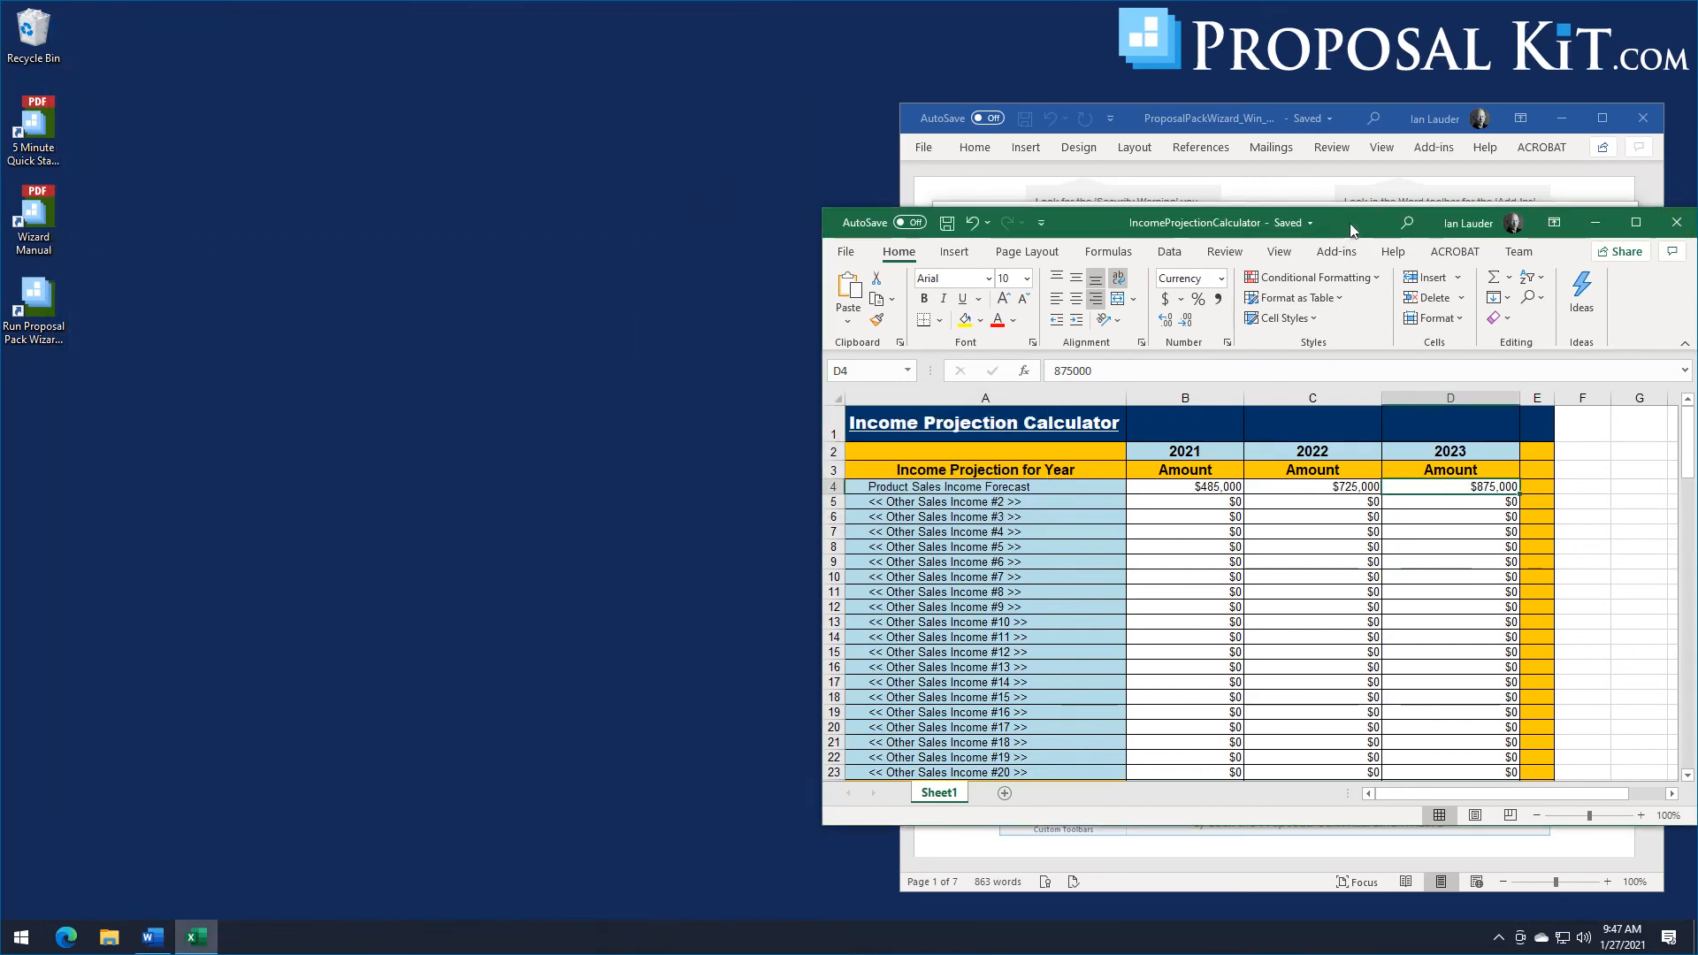
drag(1542, 232, 1185, 234)
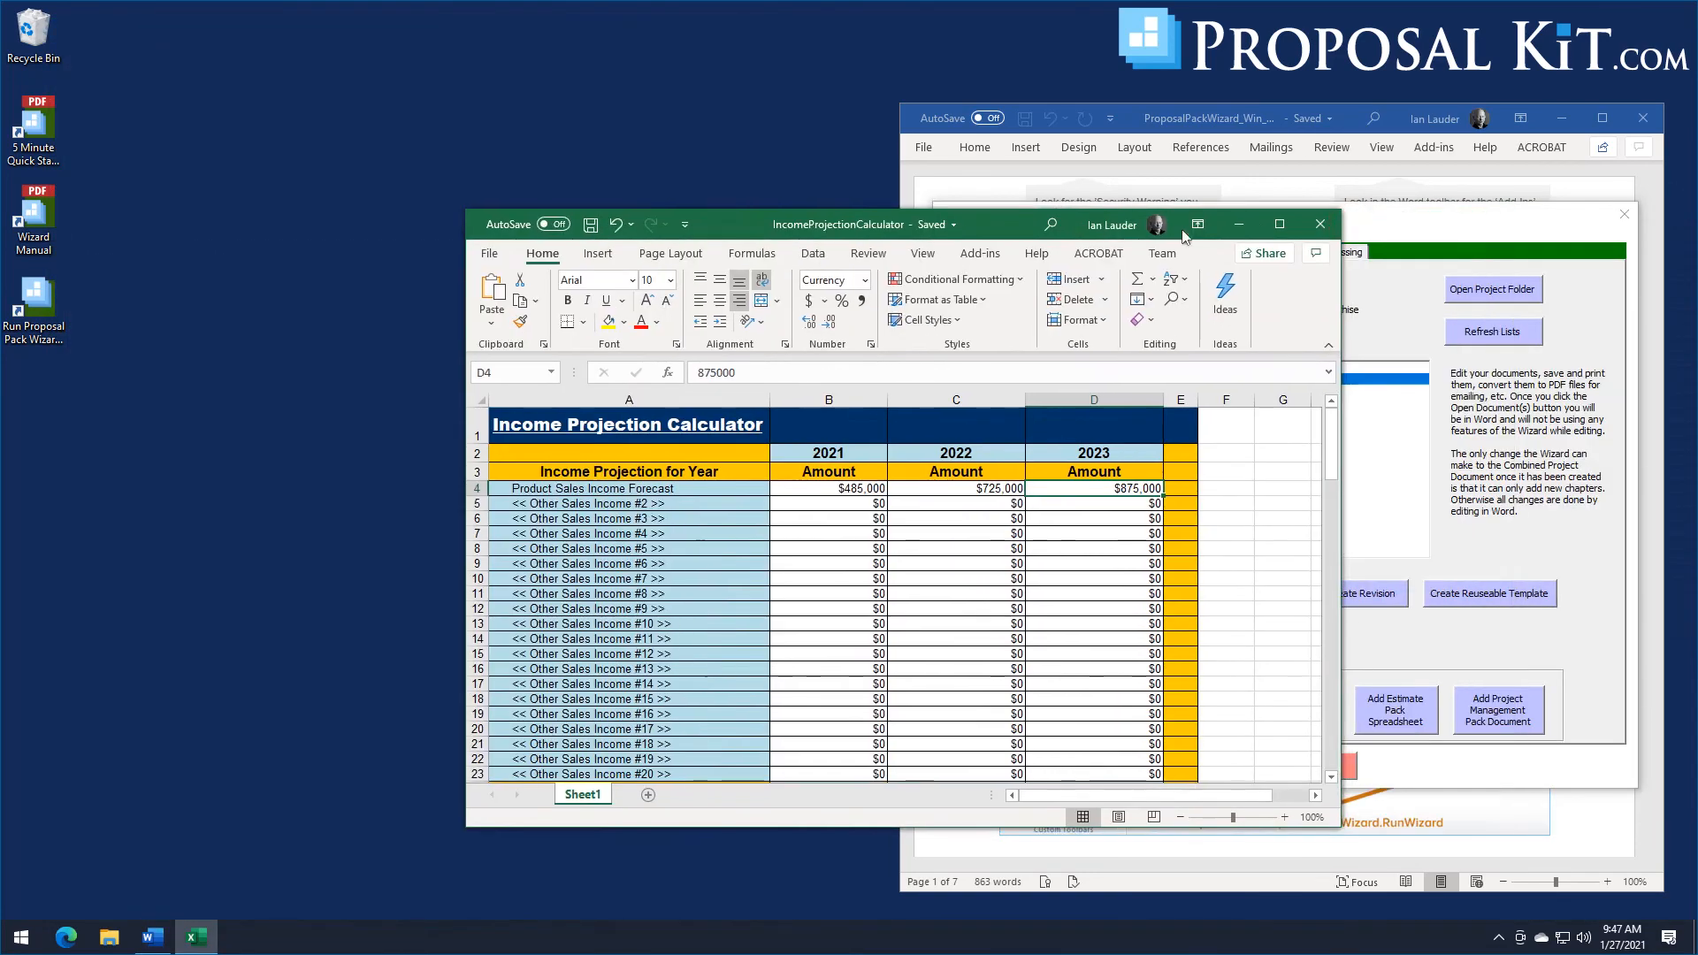
click(1320, 224)
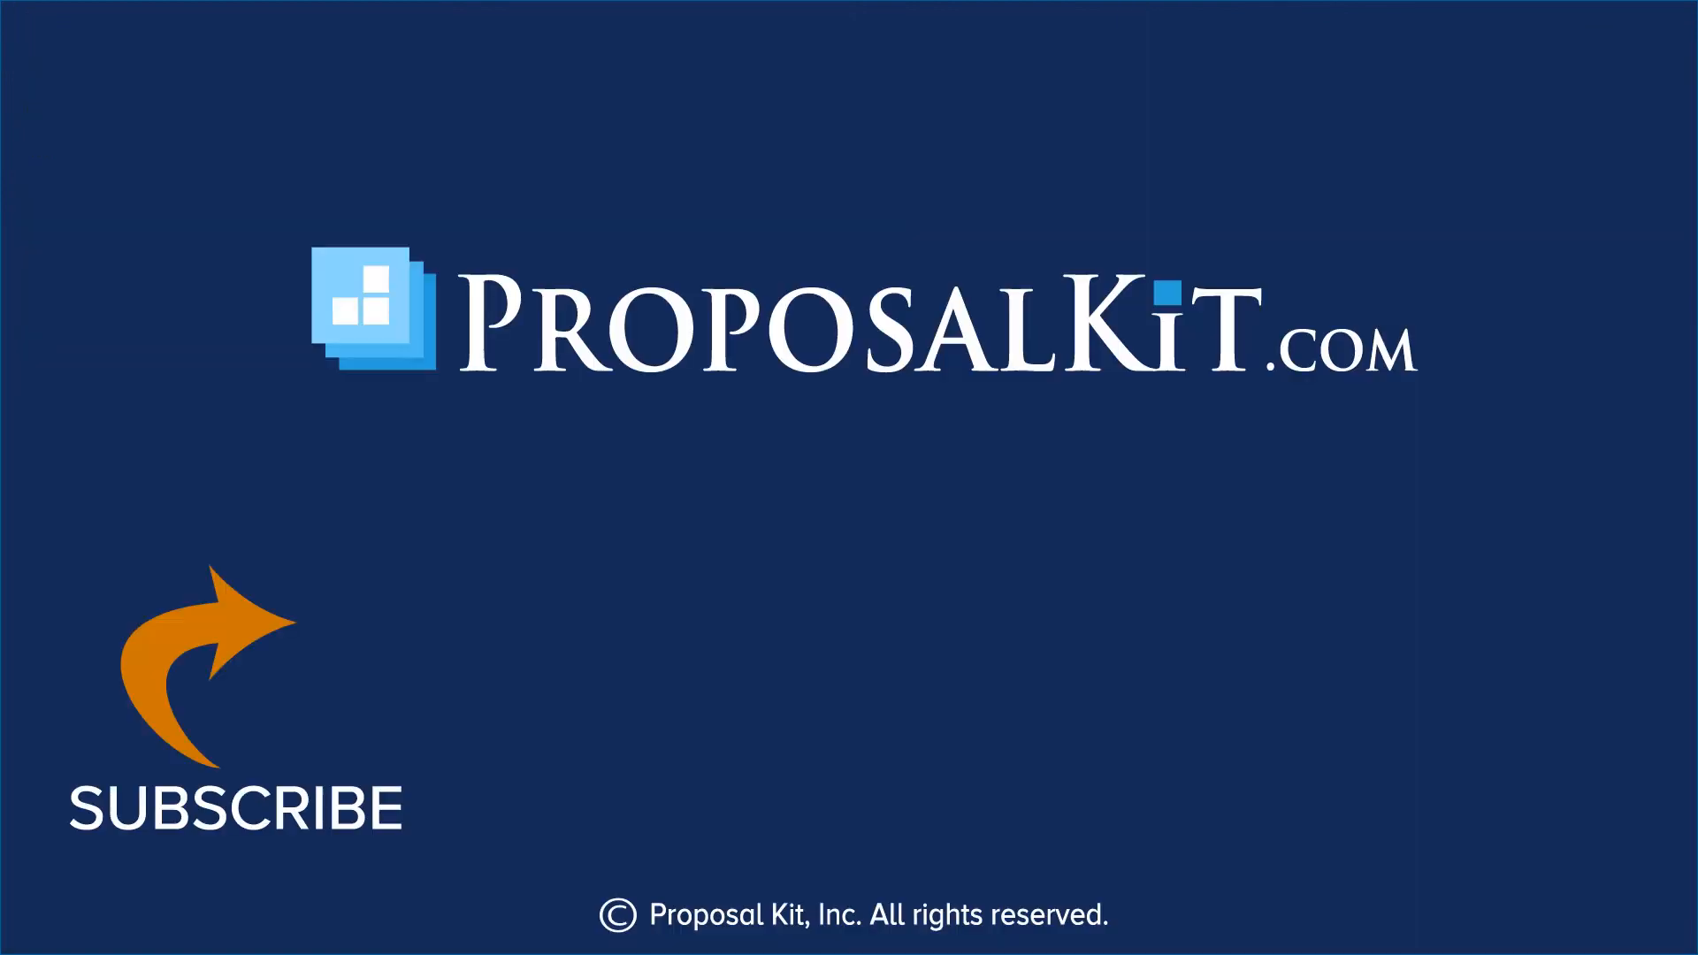